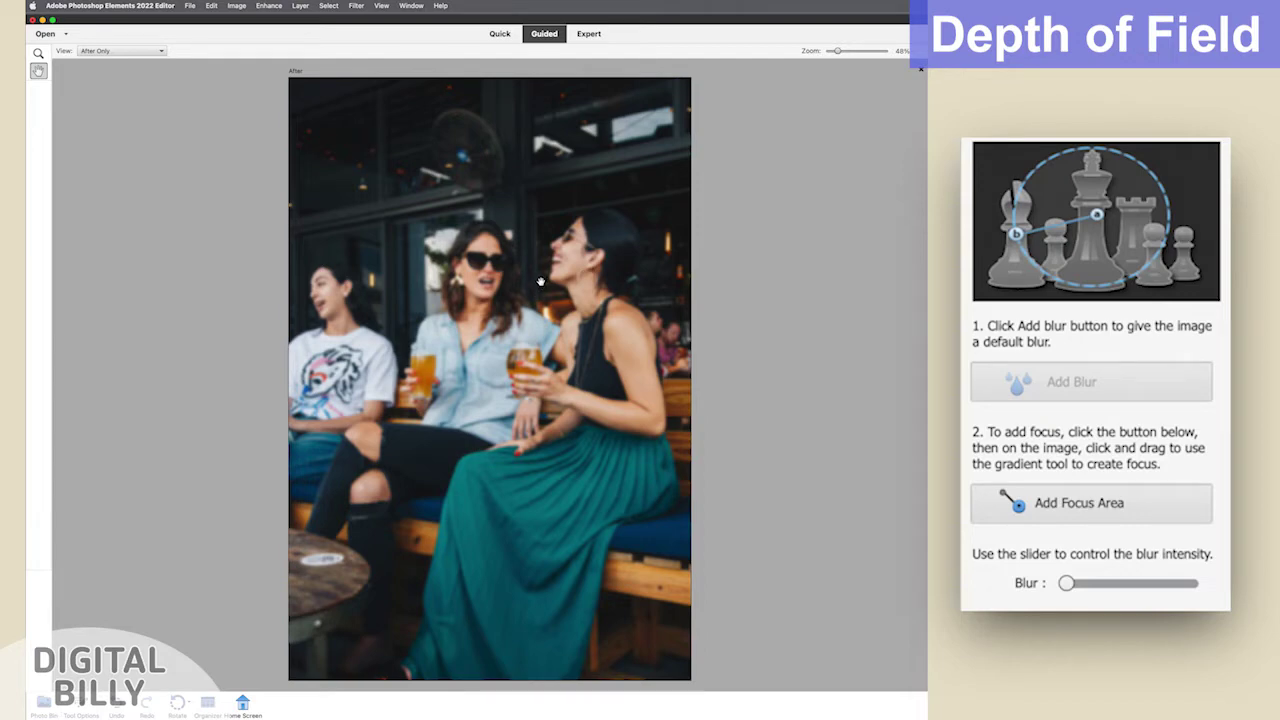
- Add focus areas over the two women closest to the camera and increase the blur intensity on the rest of the photo
left_click(1015, 510)
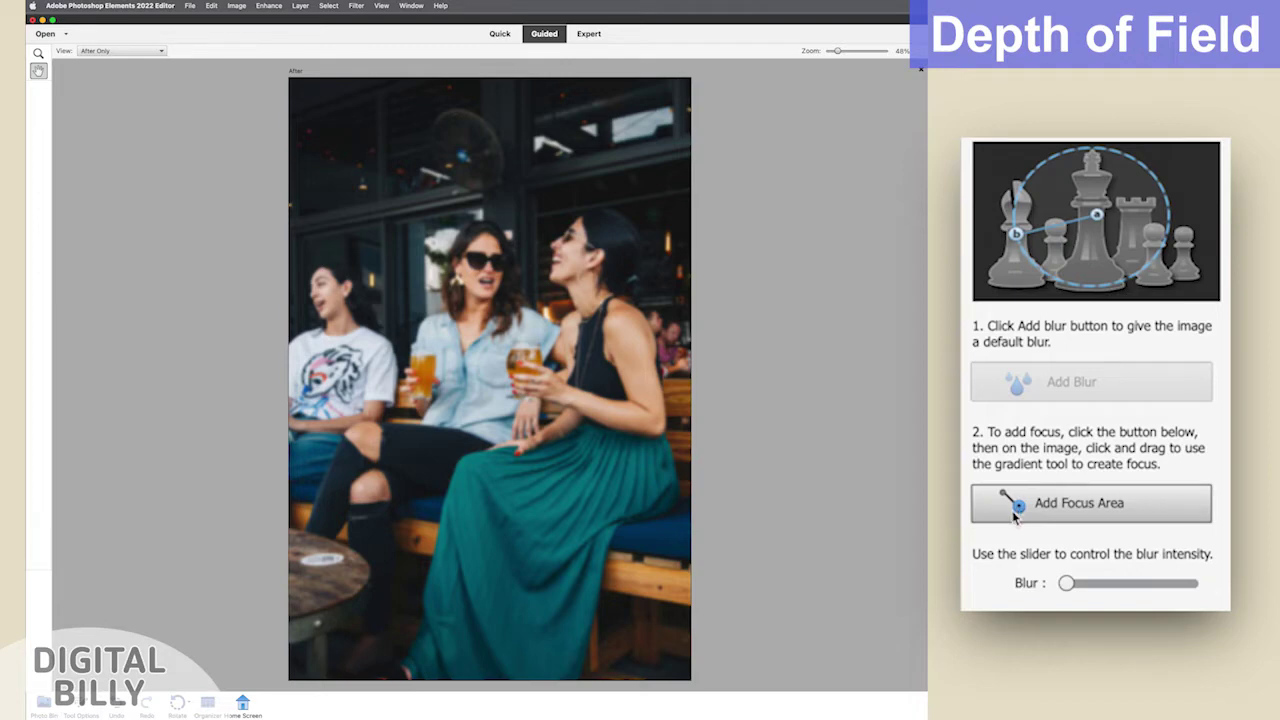
left_click(1016, 512)
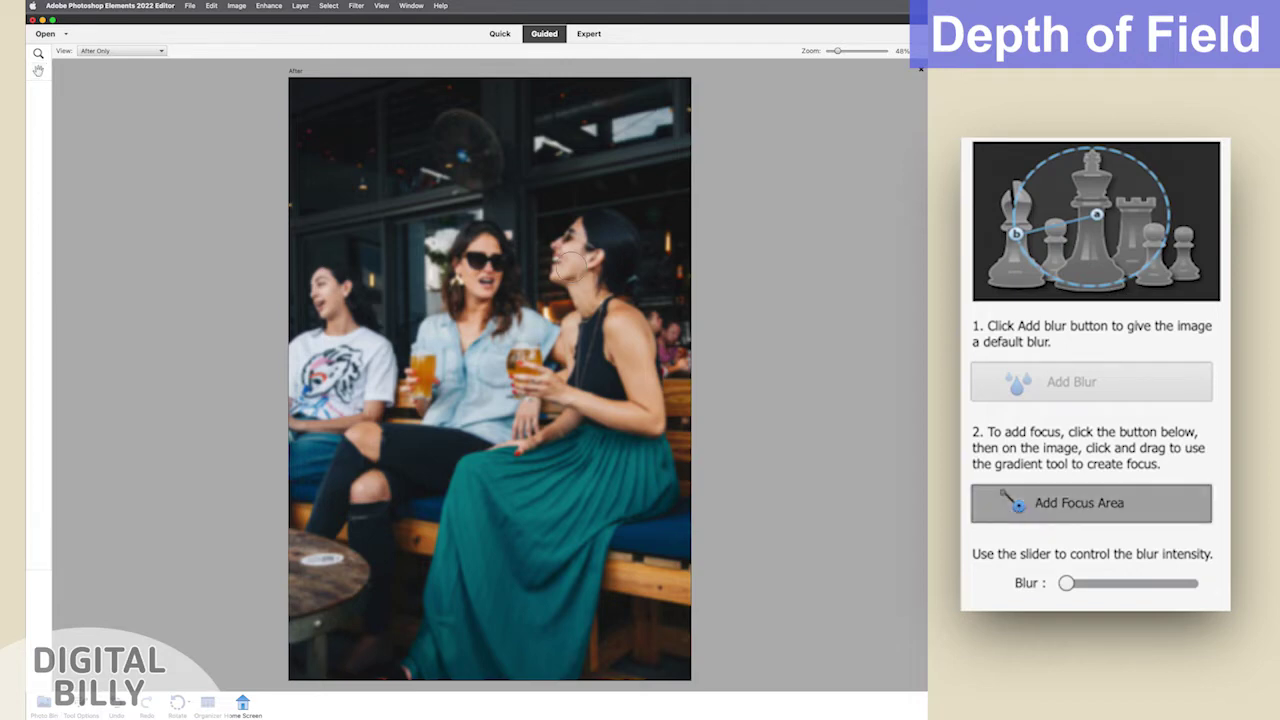
left_click_drag(575, 260, 554, 179)
left_click_drag(508, 405, 476, 457)
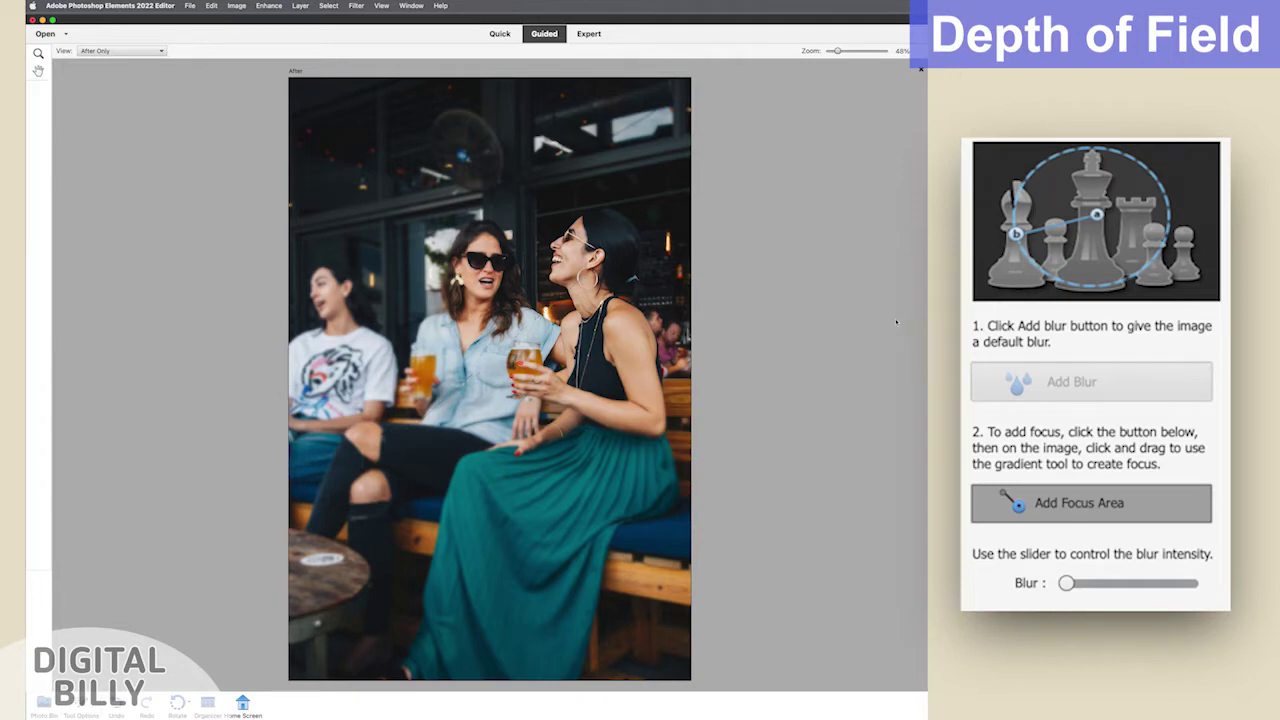
left_click_drag(1067, 584, 1111, 590)
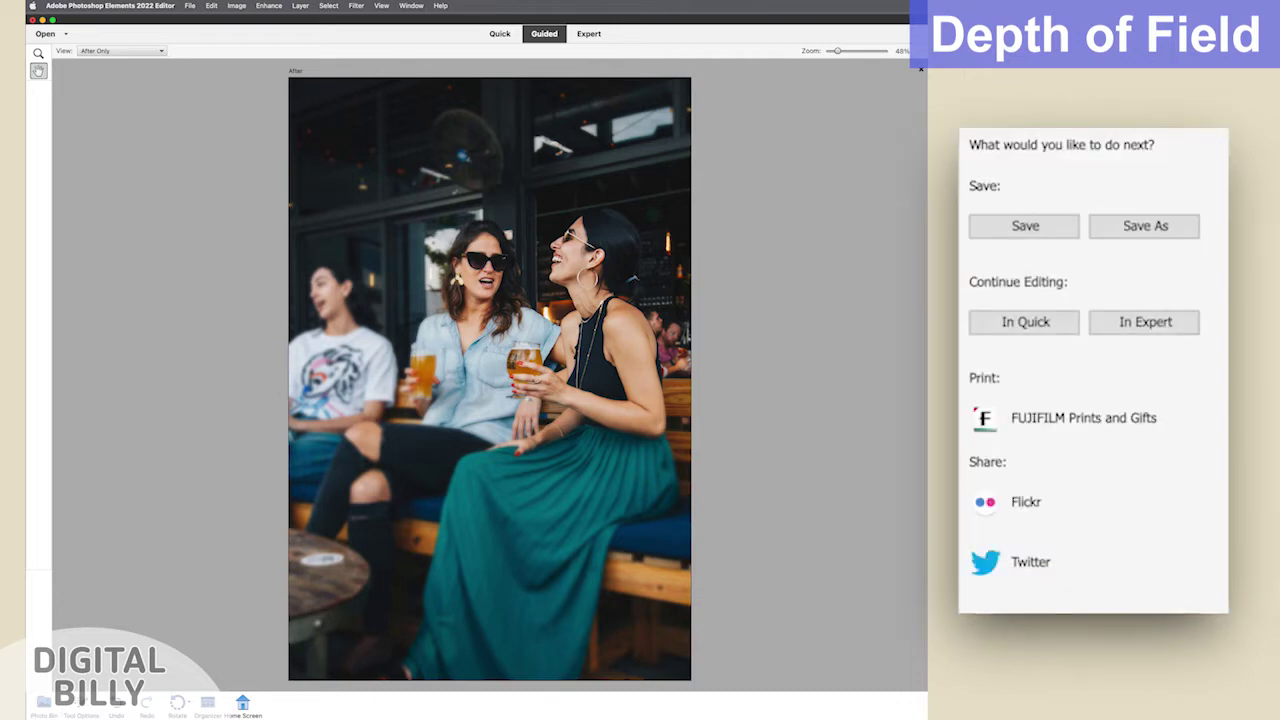
- Continue in Expert mode and toggle the visibility of each layer to examine how the gradient-masked depth-of-field effect is built
left_click(1160, 322)
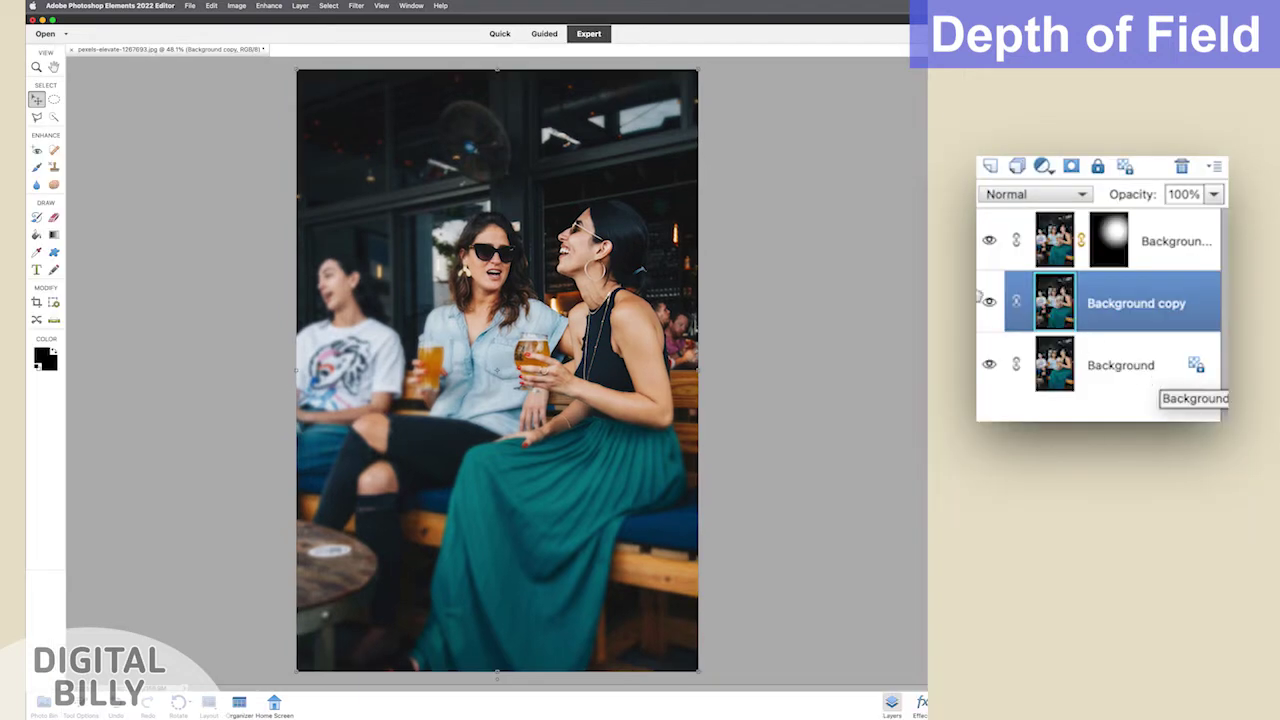
left_click_drag(987, 243, 985, 287)
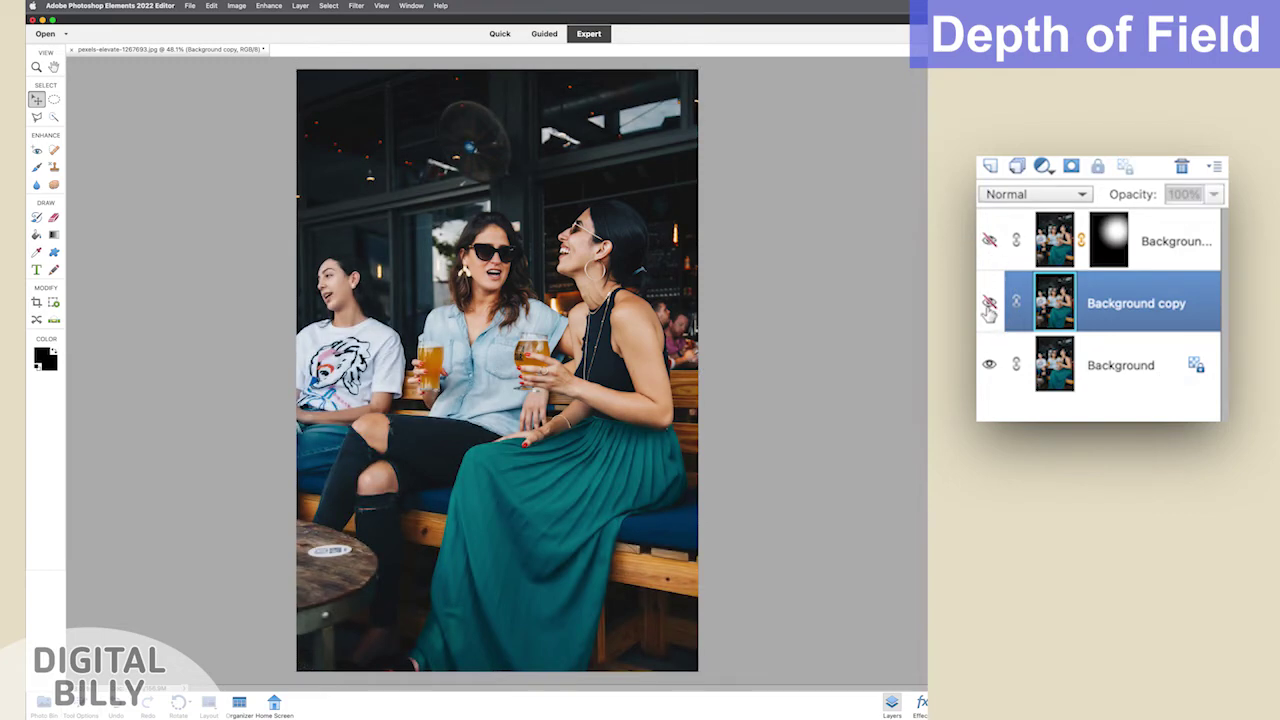
left_click(990, 367)
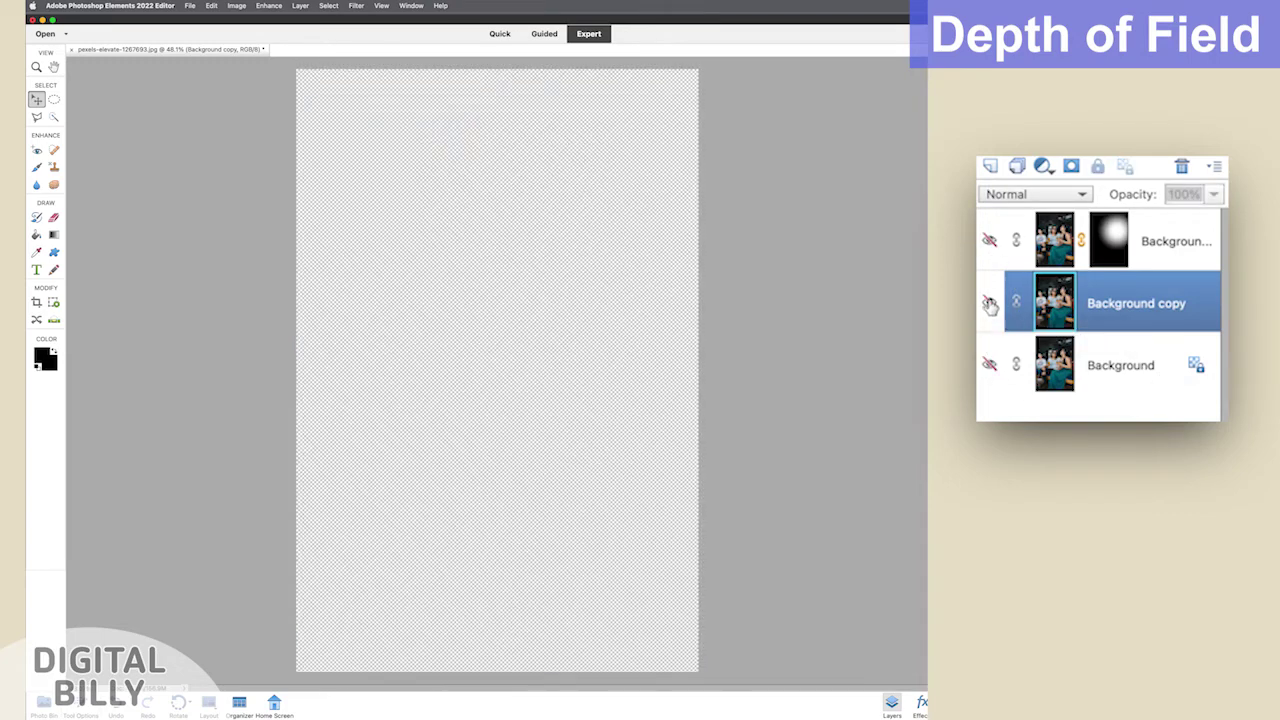
left_click(989, 303)
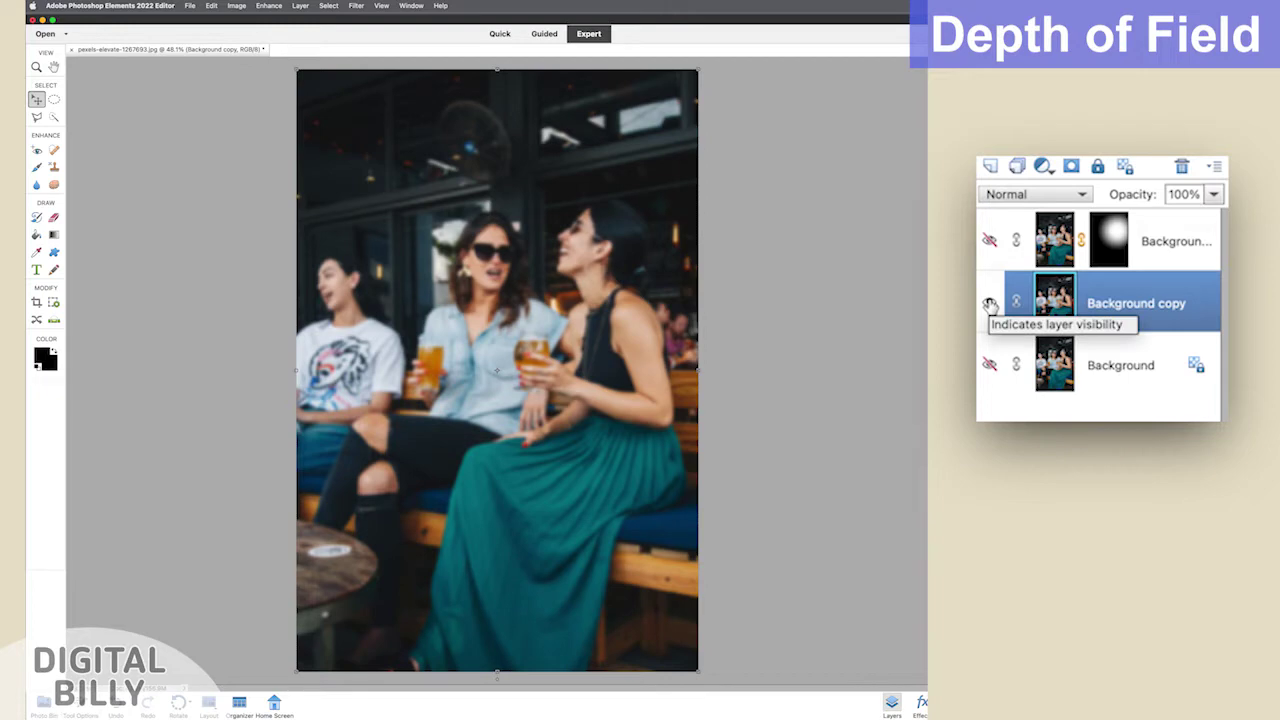
left_click(989, 303)
left_click(989, 241)
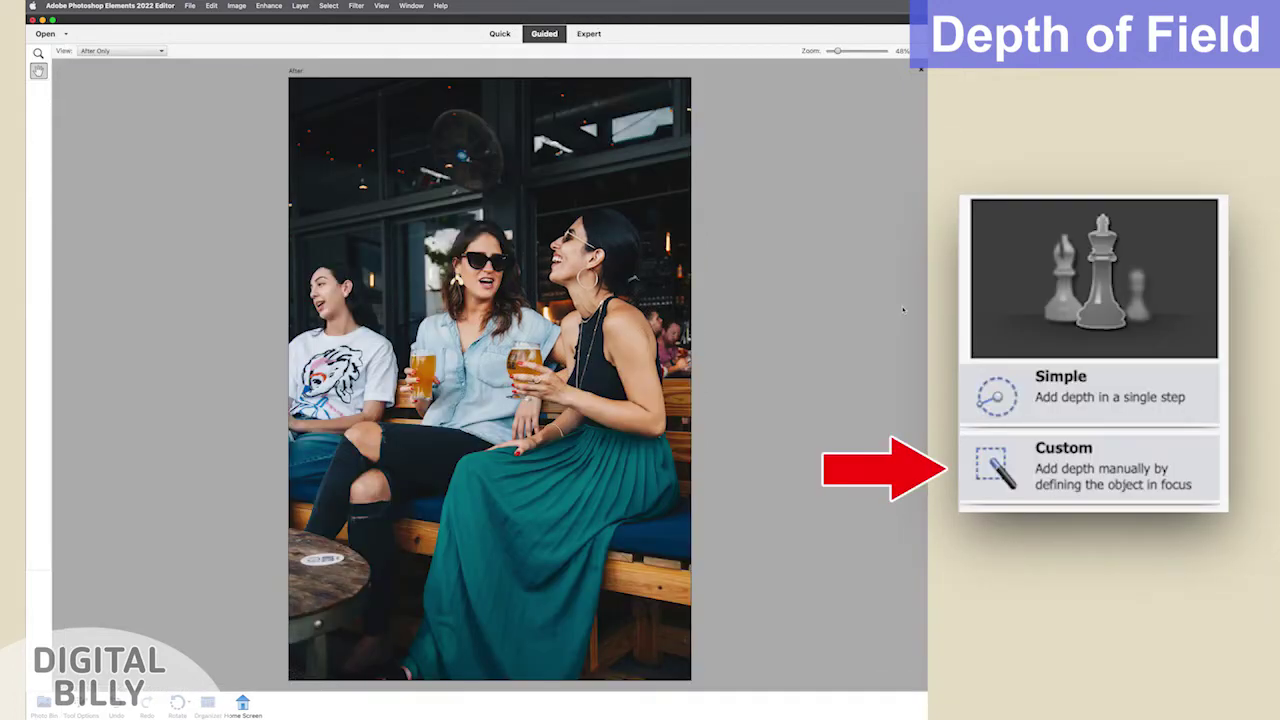
- Start the Custom depth of field edit and mark the woman in the green skirt as the focus area with the Quick Selection Tool
left_click(1057, 444)
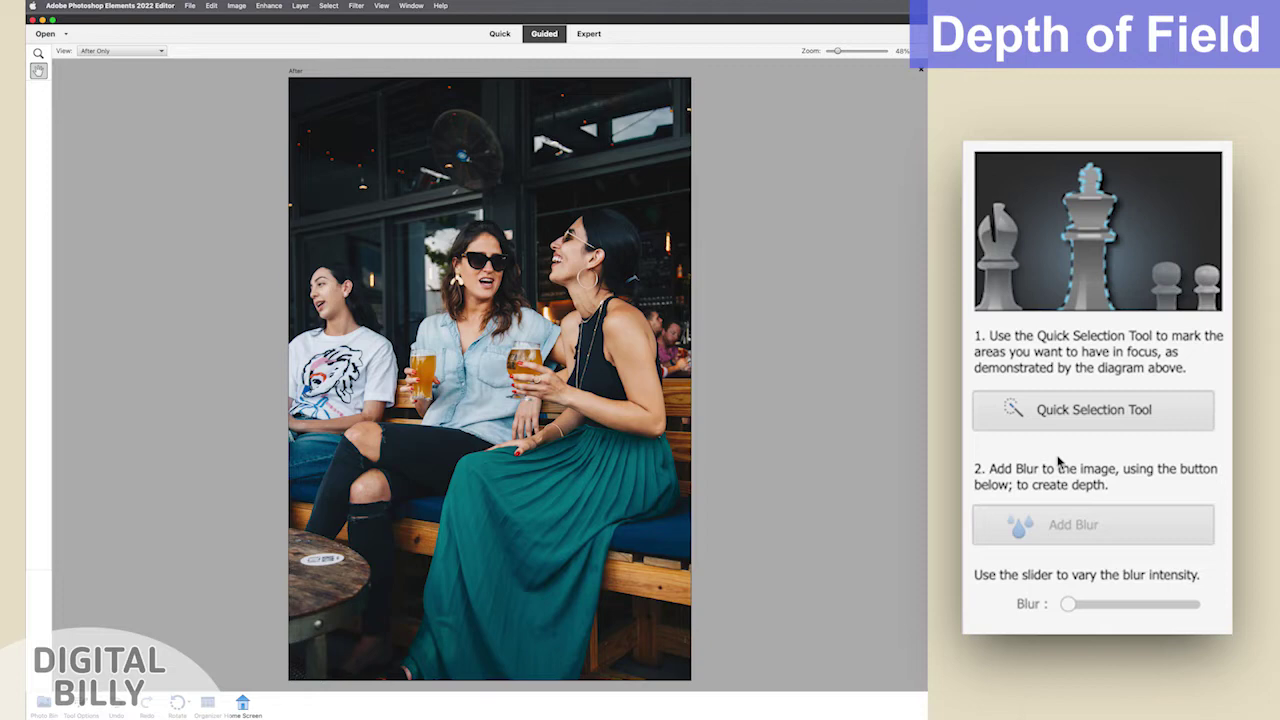
left_click(1000, 410)
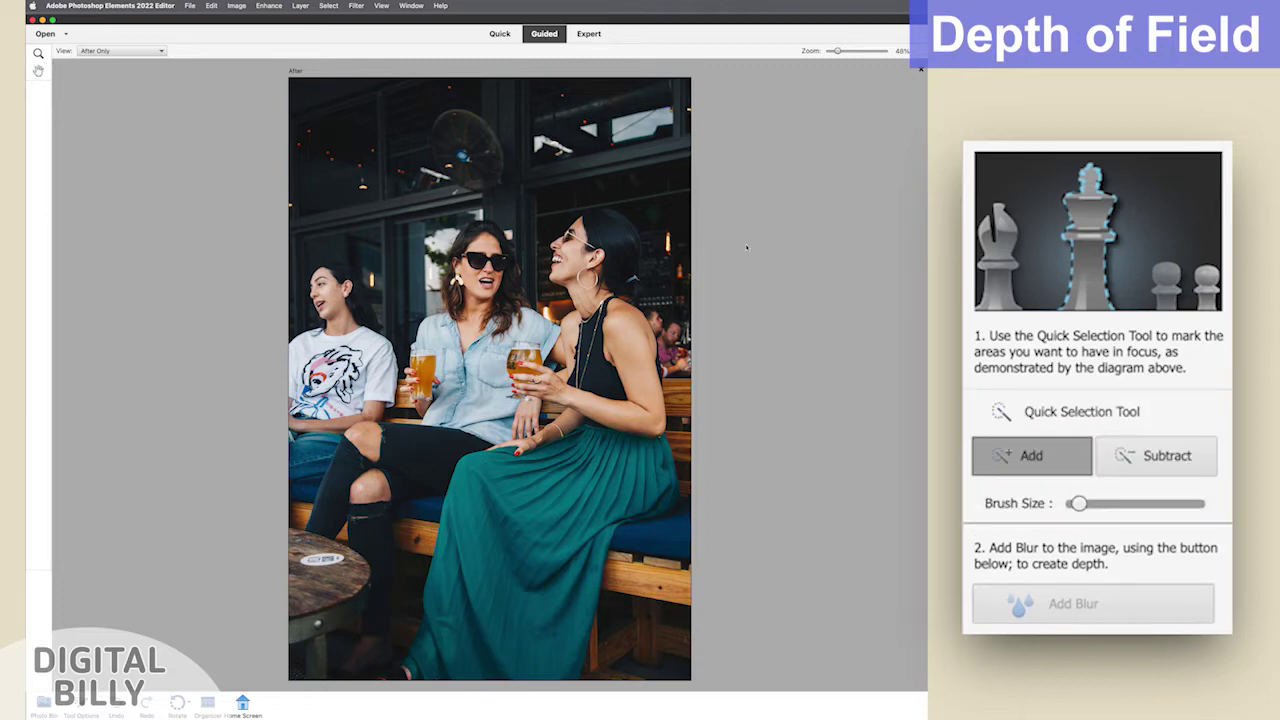
mouse_move(598, 236)
left_mouse_down()
mouse_move(613, 274)
mouse_move(592, 248)
mouse_move(570, 252)
left_mouse_up()
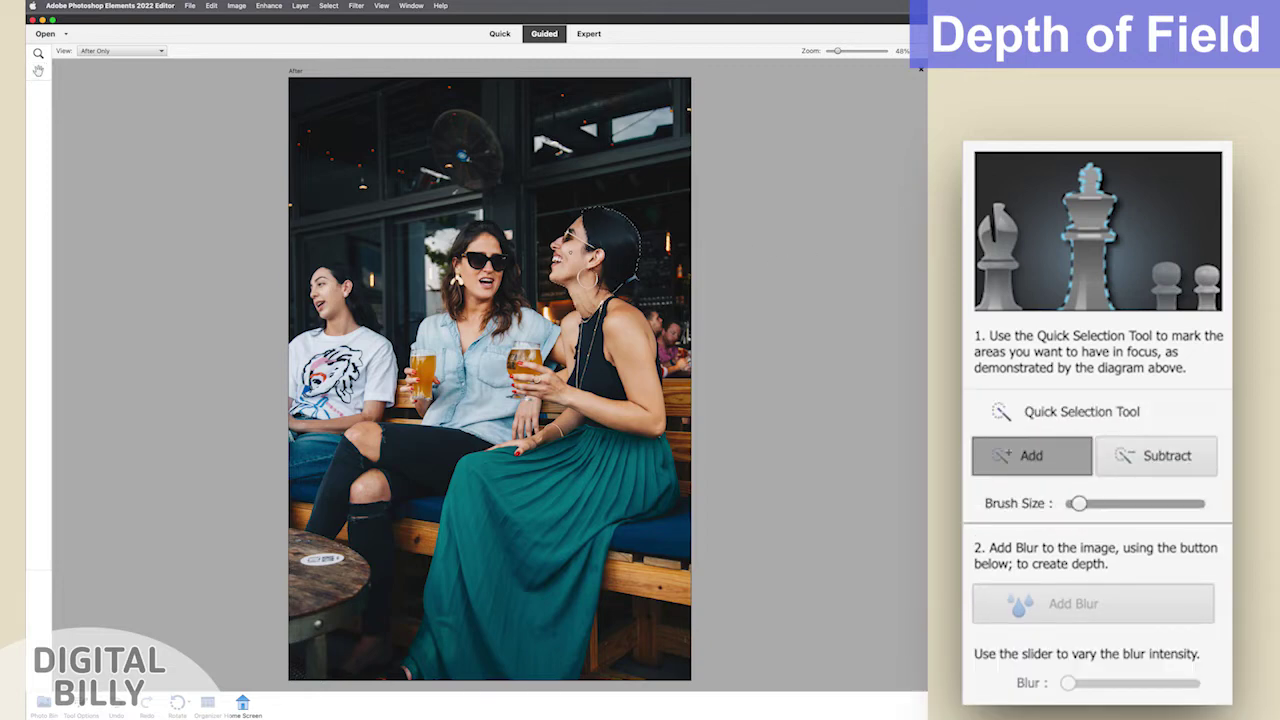
left_click_drag(594, 325, 601, 372)
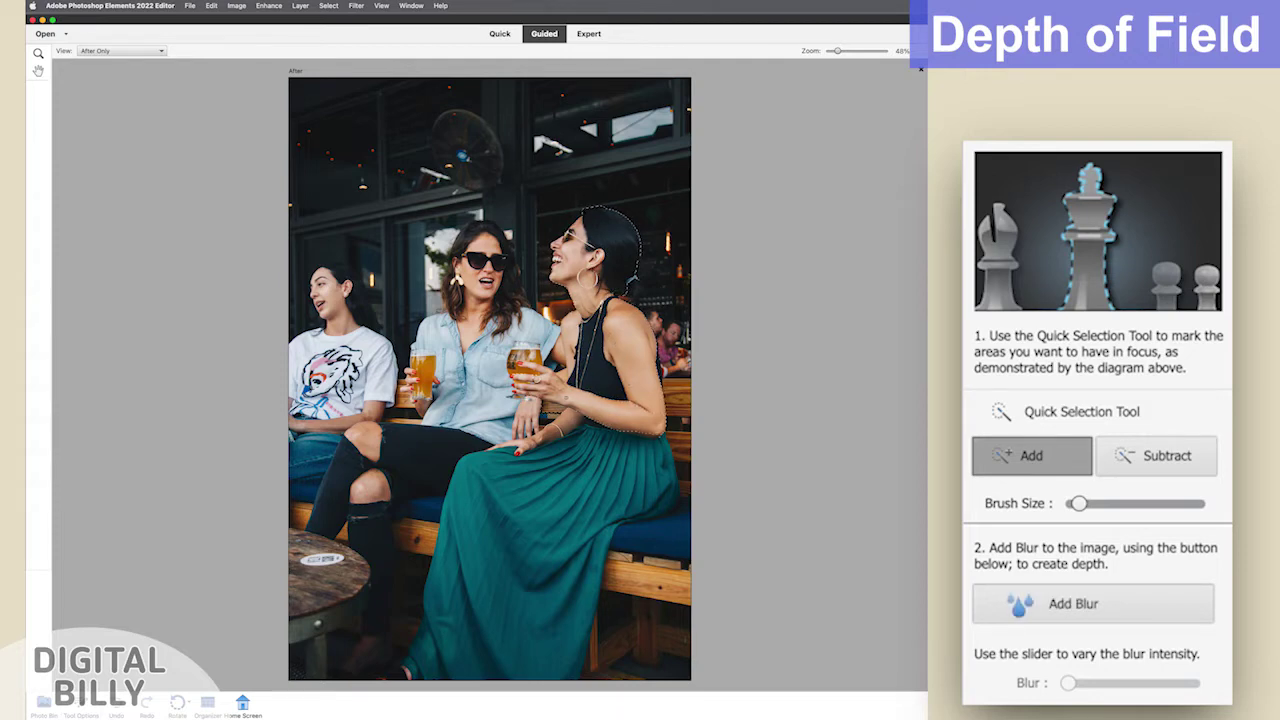
mouse_move(603, 432)
left_mouse_down()
mouse_move(600, 483)
mouse_move(642, 484)
left_mouse_up()
- Add blur around the selected woman and raise its intensity to about two thirds of the range
left_click(1057, 604)
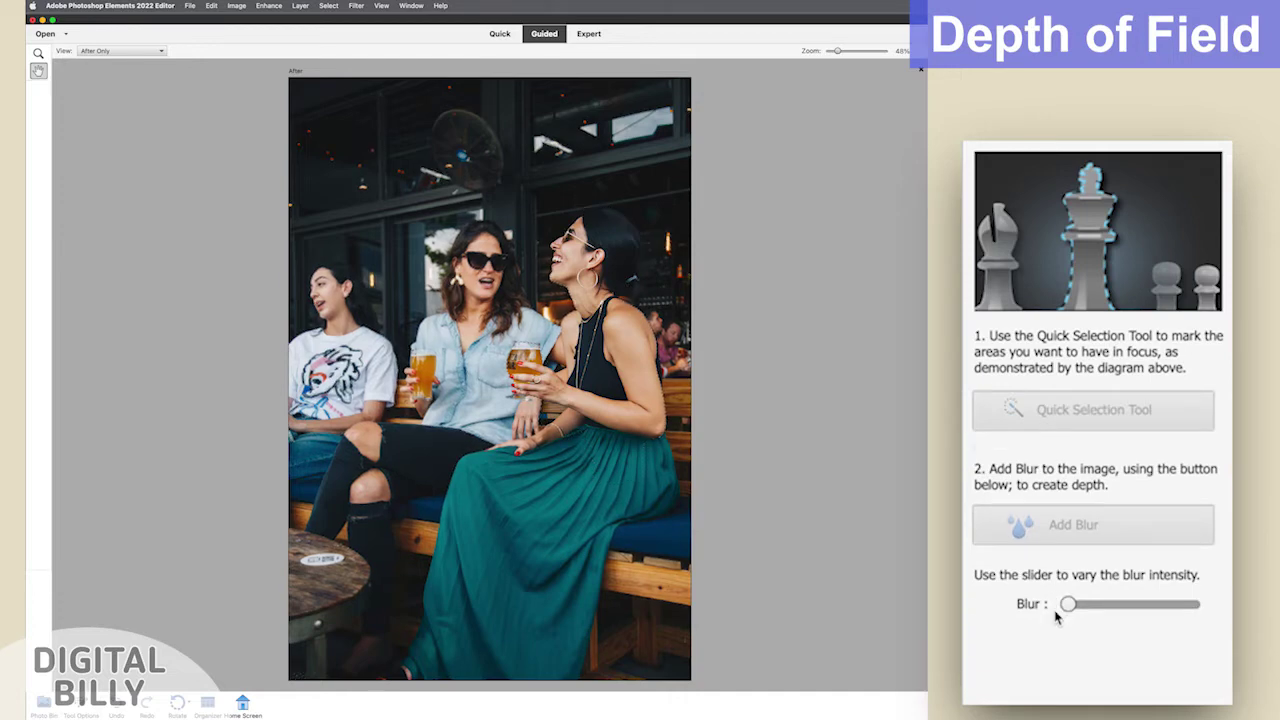
left_click_drag(1068, 604, 1154, 608)
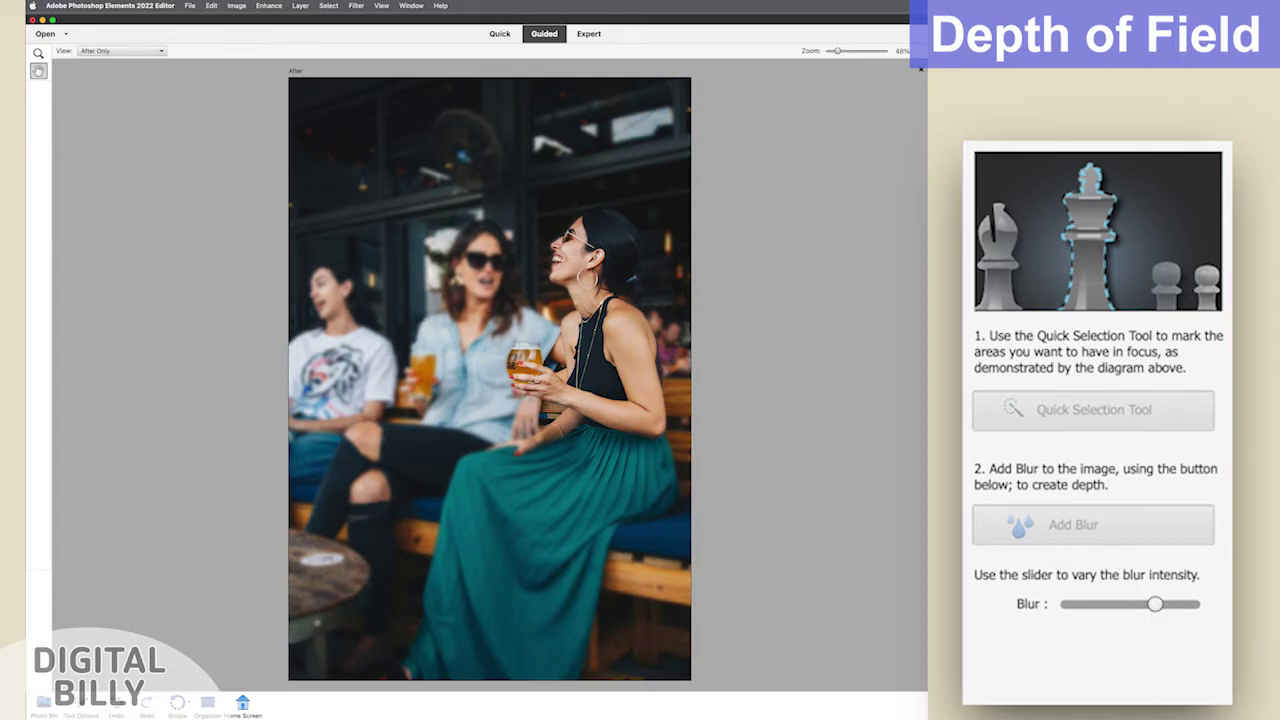
left_click(1097, 664)
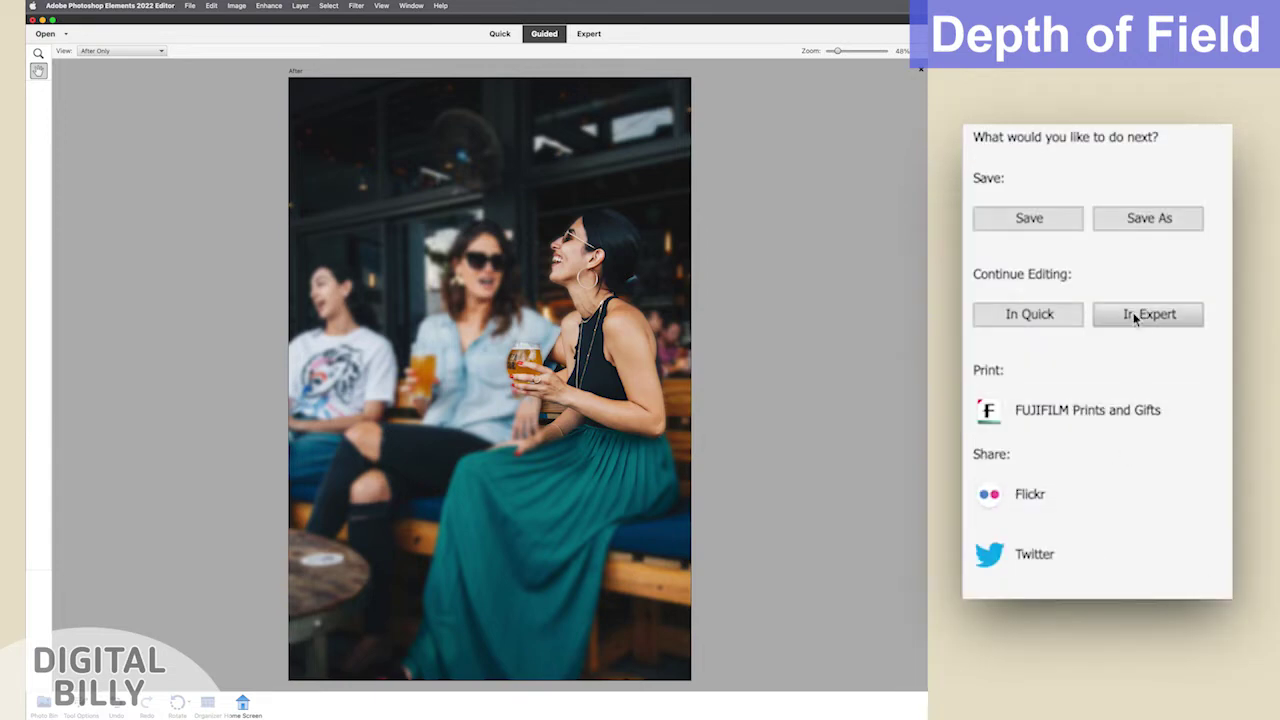
- Continue in Expert mode and toggle each layer's visibility to examine the selection-masked sharp layer and the blurred copy
left_click(1132, 320)
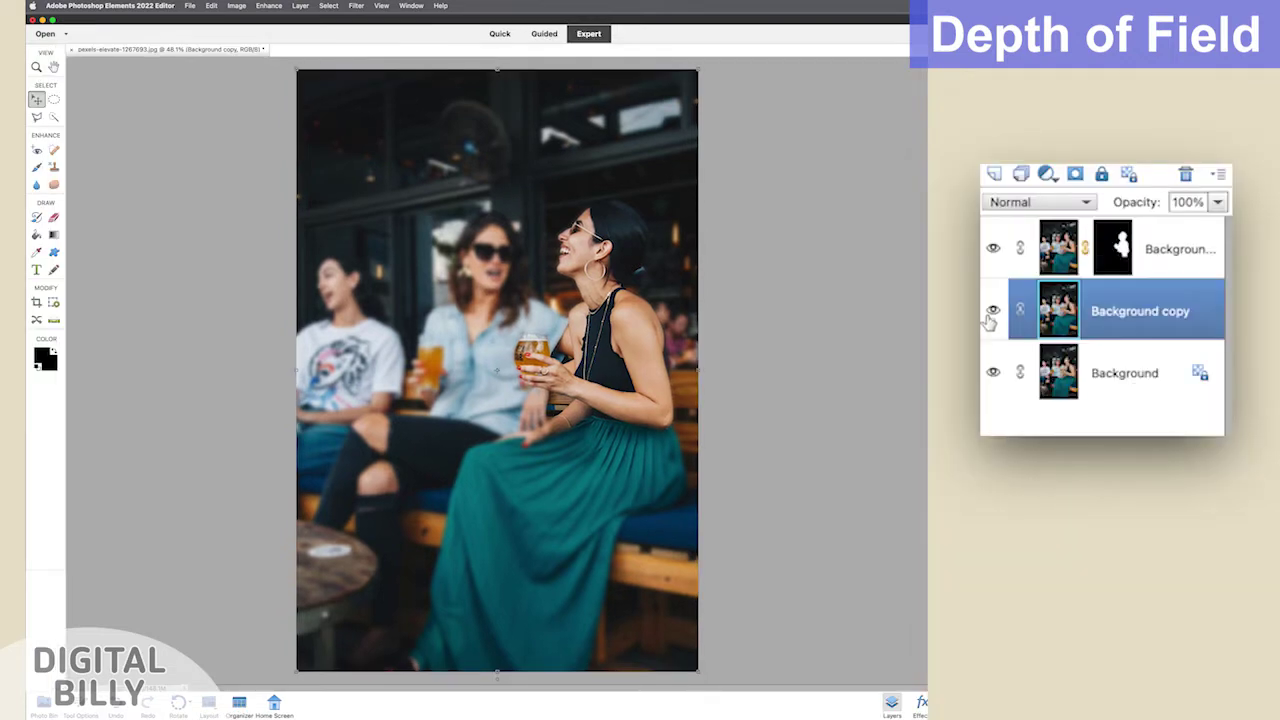
left_click(995, 308)
left_click(994, 248)
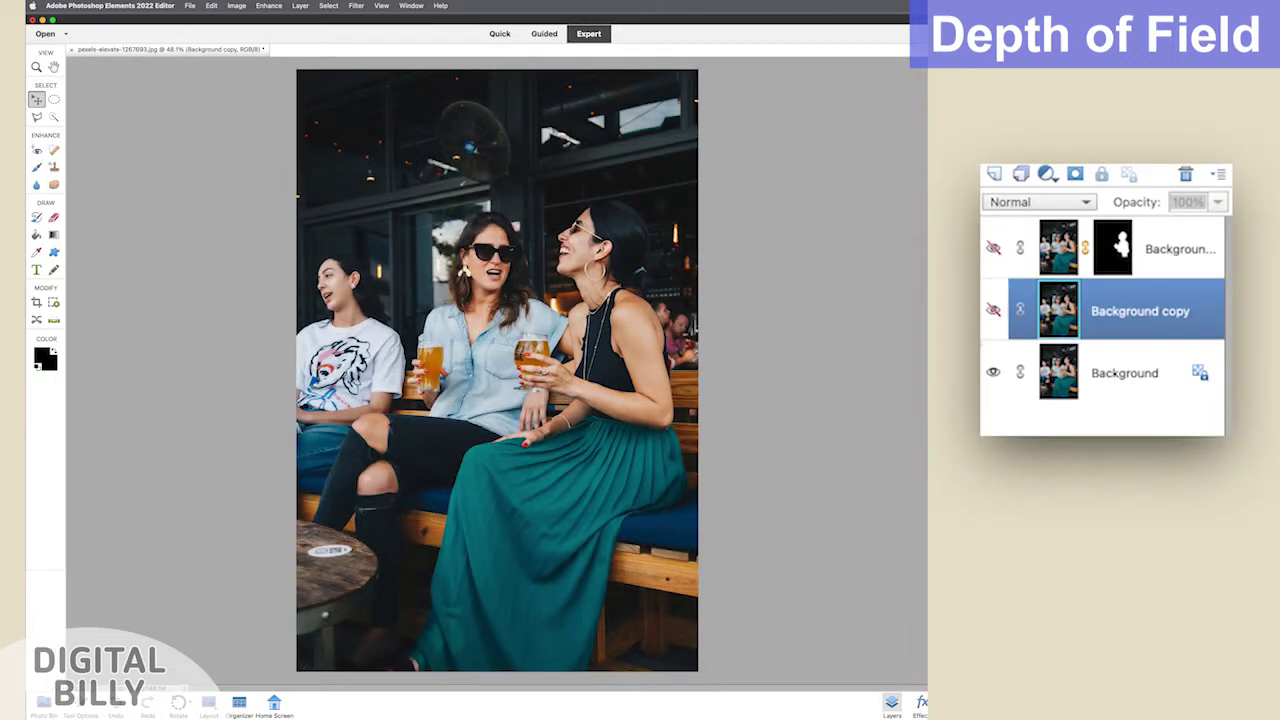
left_click(993, 372)
left_click(993, 312)
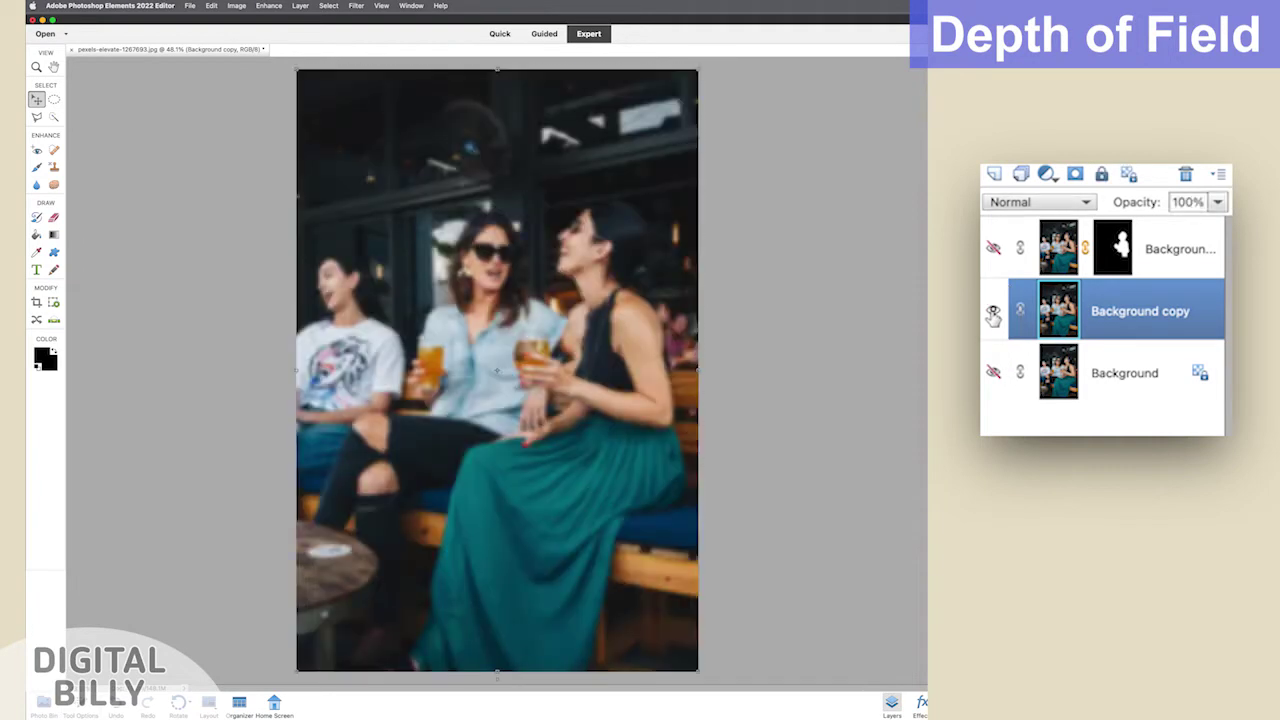
left_click(993, 312)
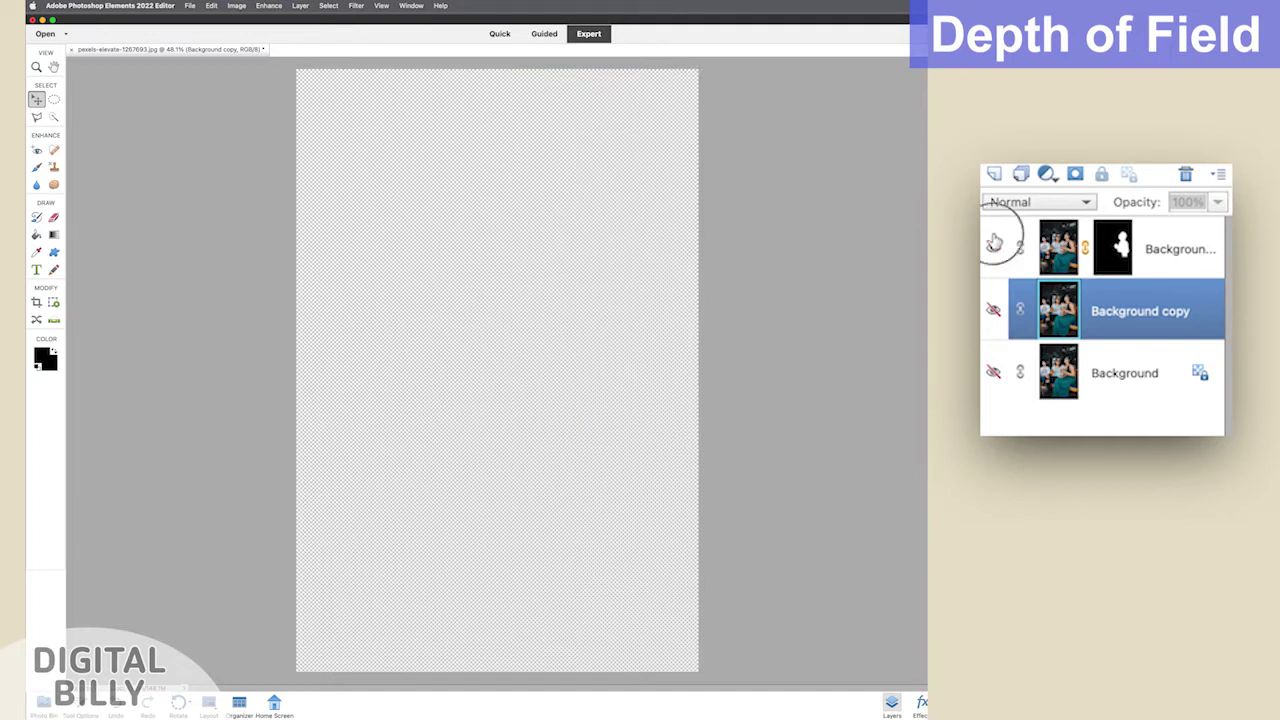
left_click(995, 243)
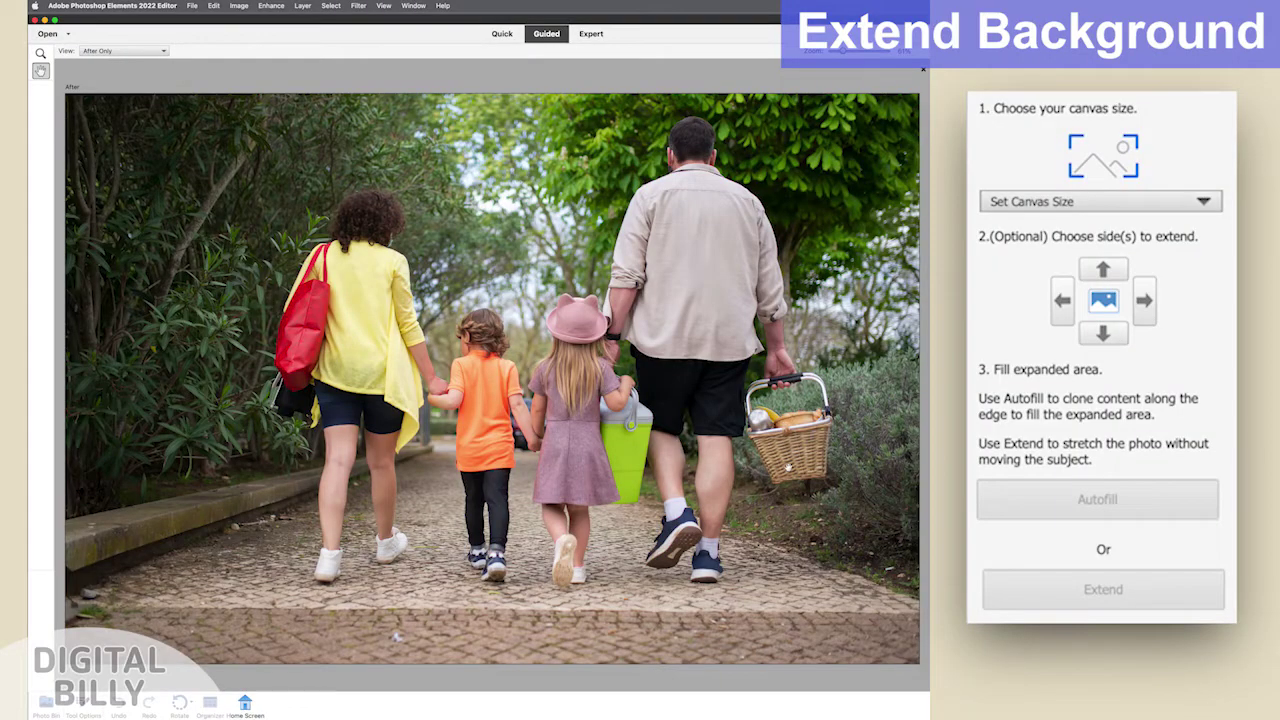
- Try the A4-Landscape and A3-Landscape canvas sizes on the family photo
left_click(995, 202)
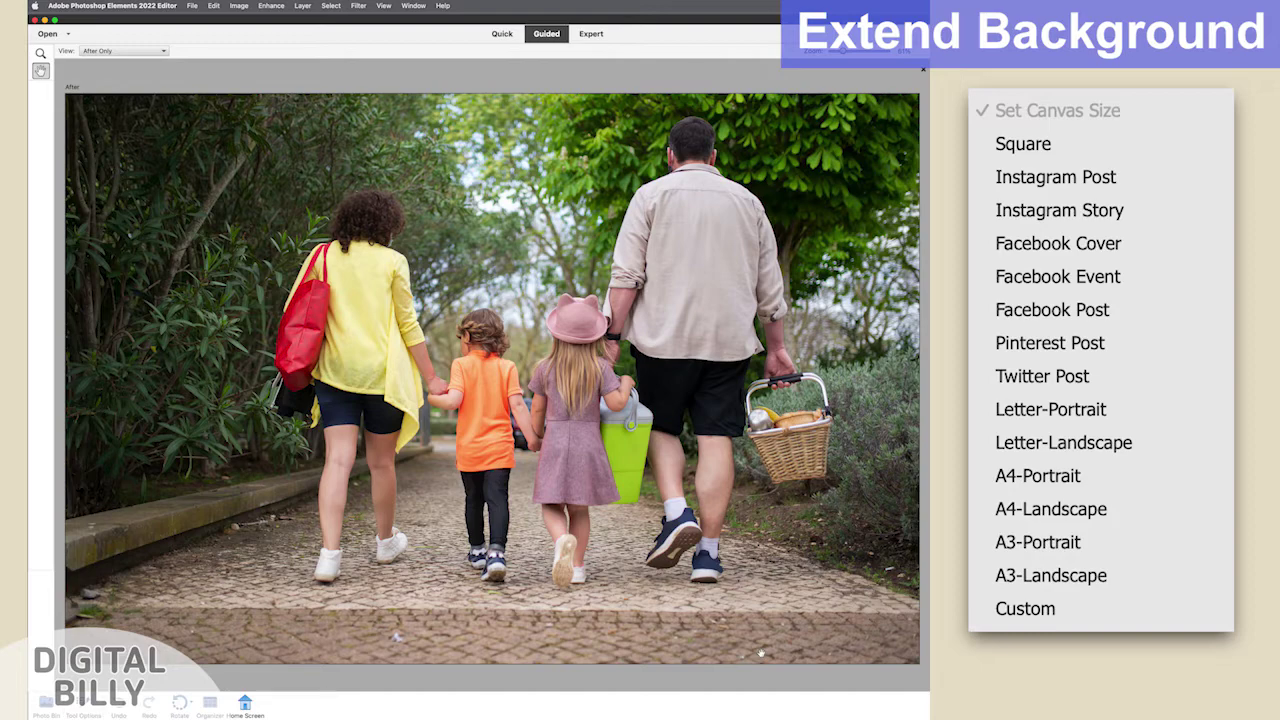
left_click(1025, 608)
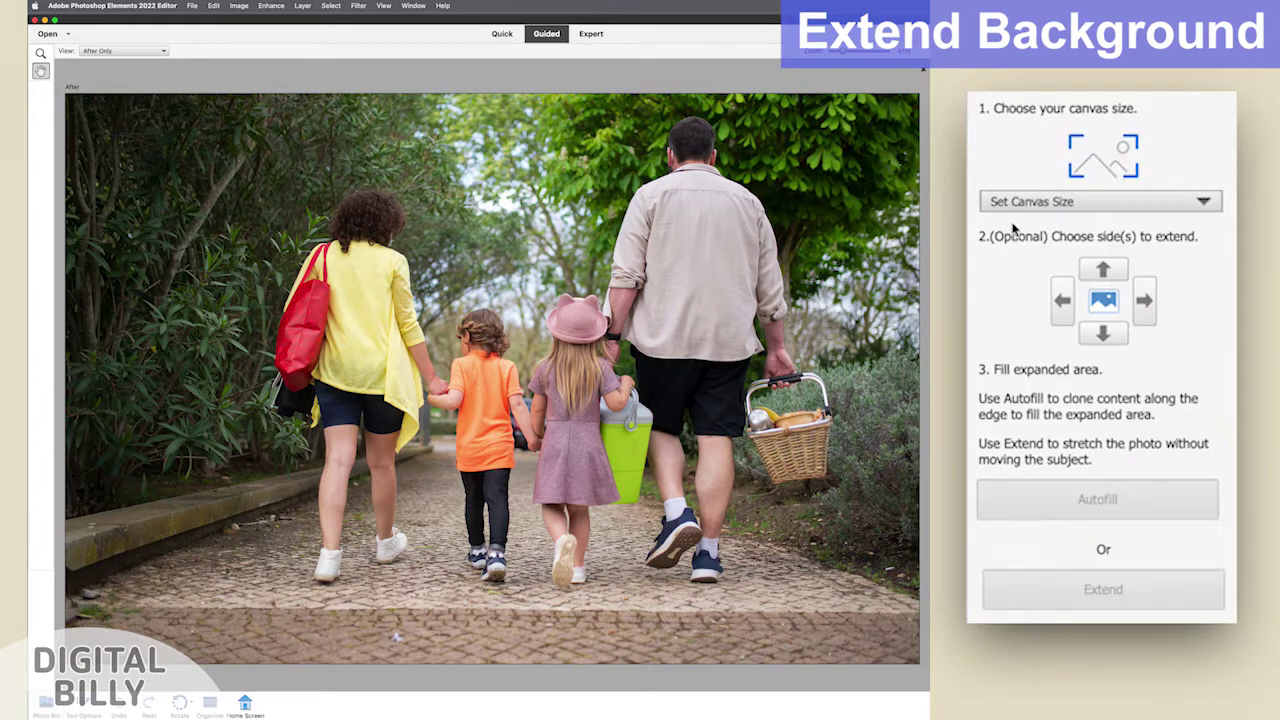
left_click(993, 201)
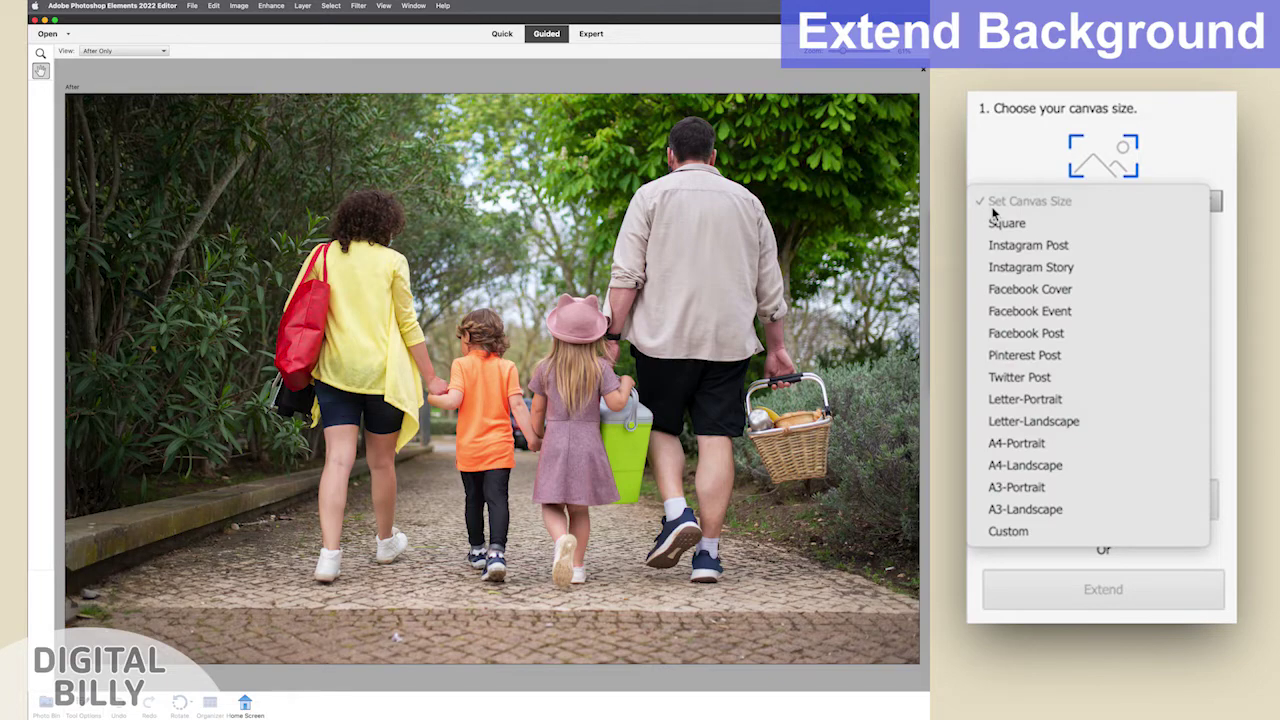
left_click(995, 465)
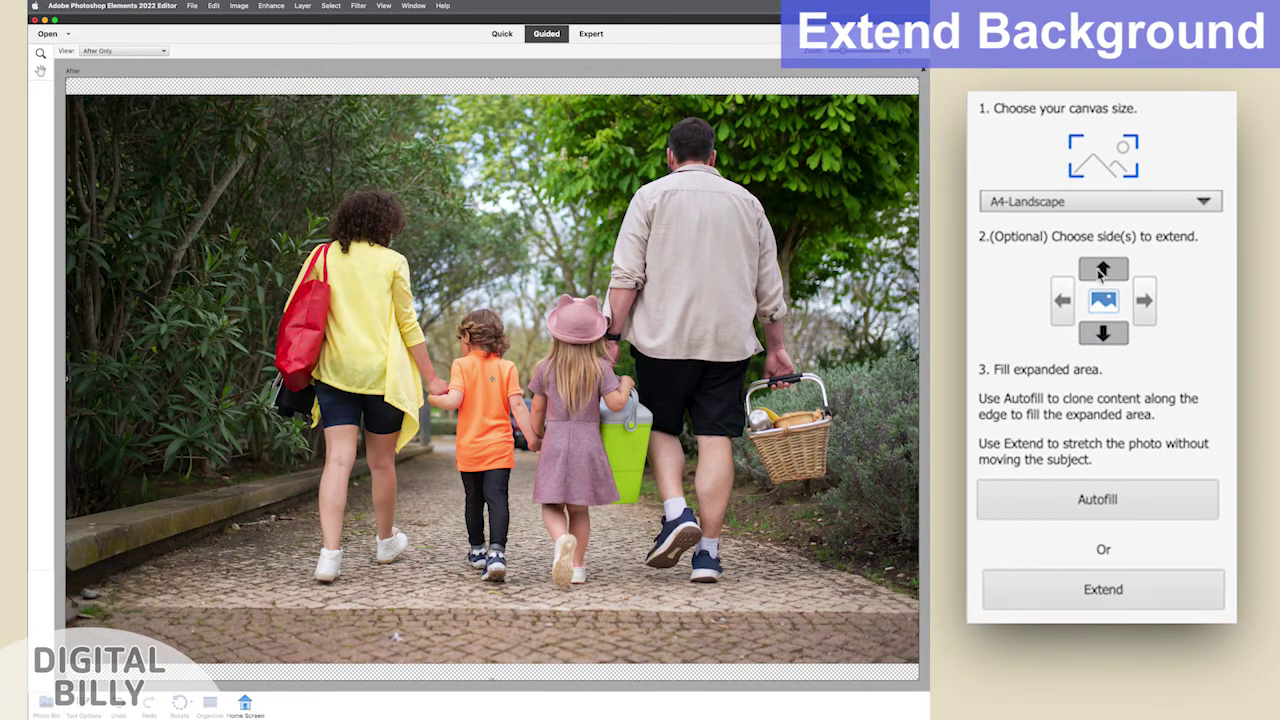
left_click(1030, 202)
left_click(1025, 245)
- Extend the family photo to the Twitter Post canvas size with Autofill and activate the Clone Stamp Tool for touch-ups
left_click(1030, 201)
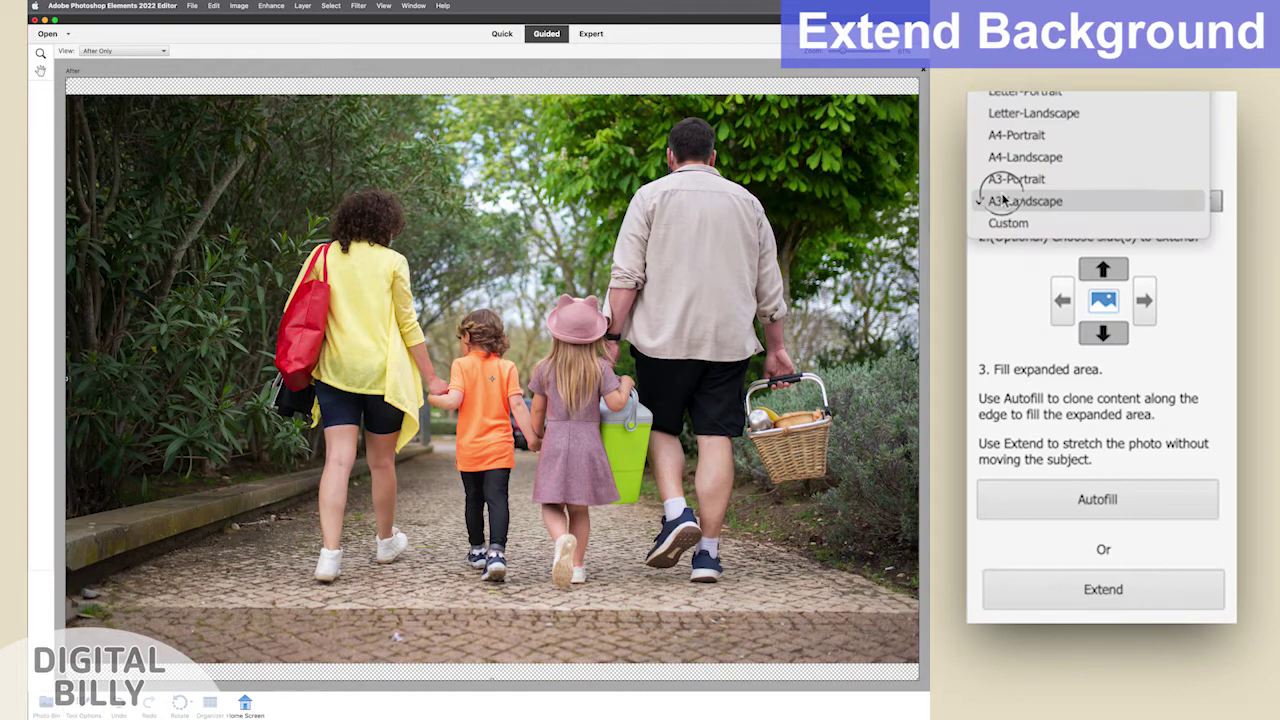
left_click(1025, 70)
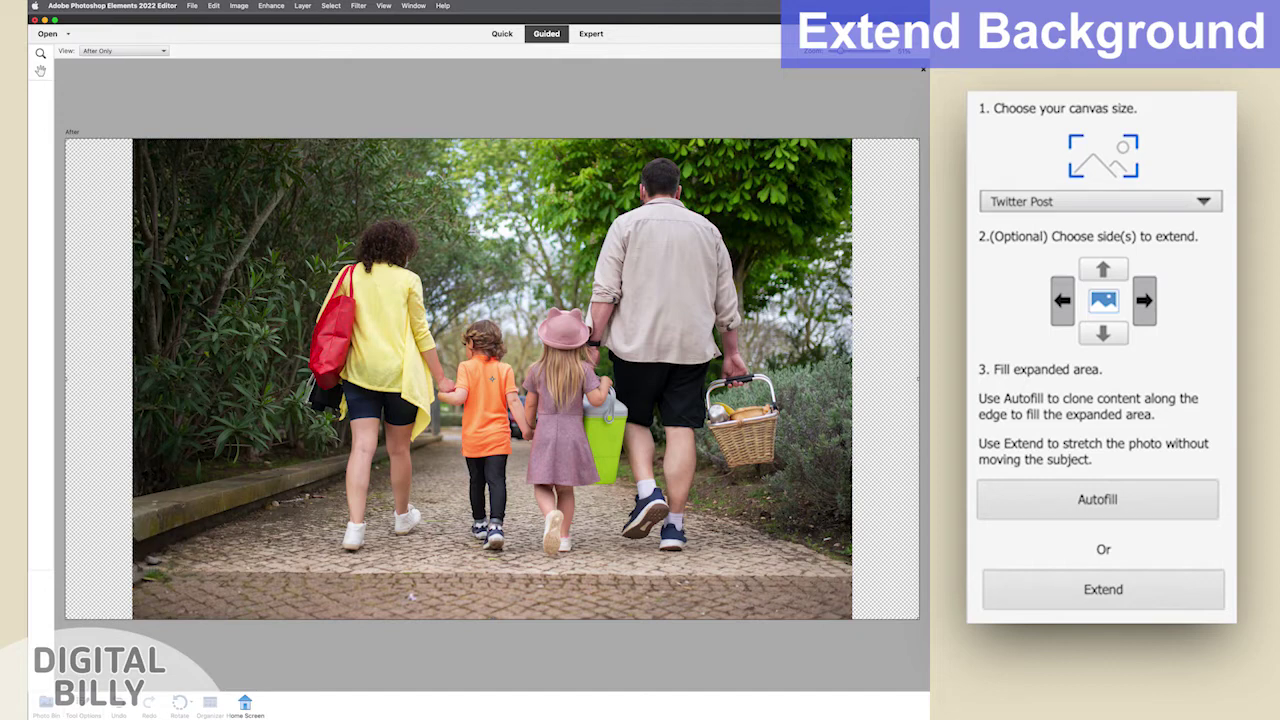
left_click(986, 513)
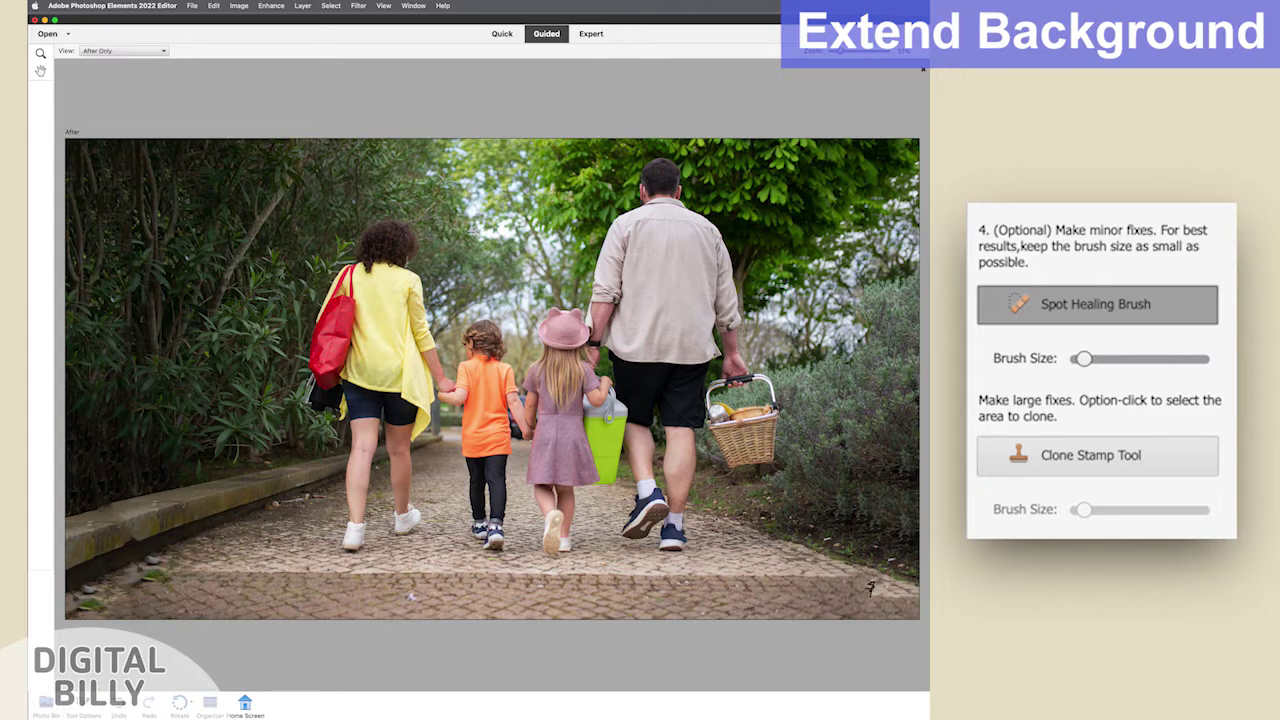
left_click(993, 463)
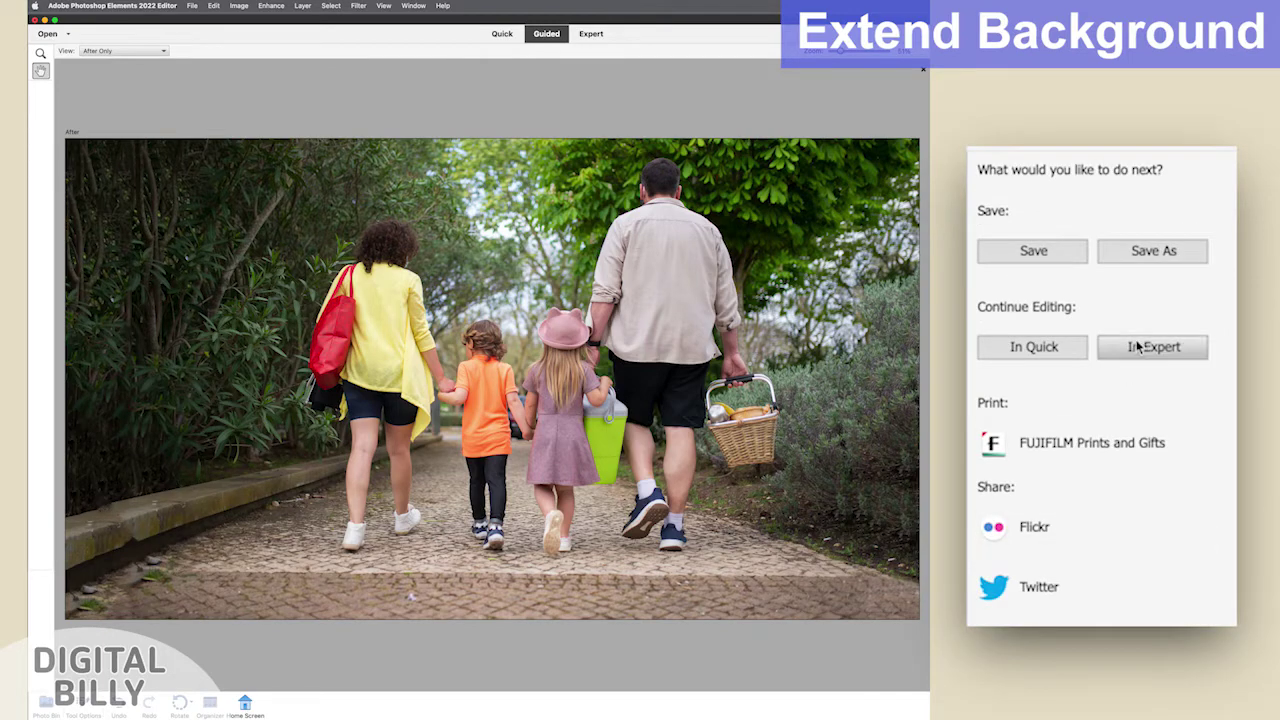
- Continue in Expert mode and toggle the visibility of the two layers to compare the extended photo with the background layer
left_click(1138, 346)
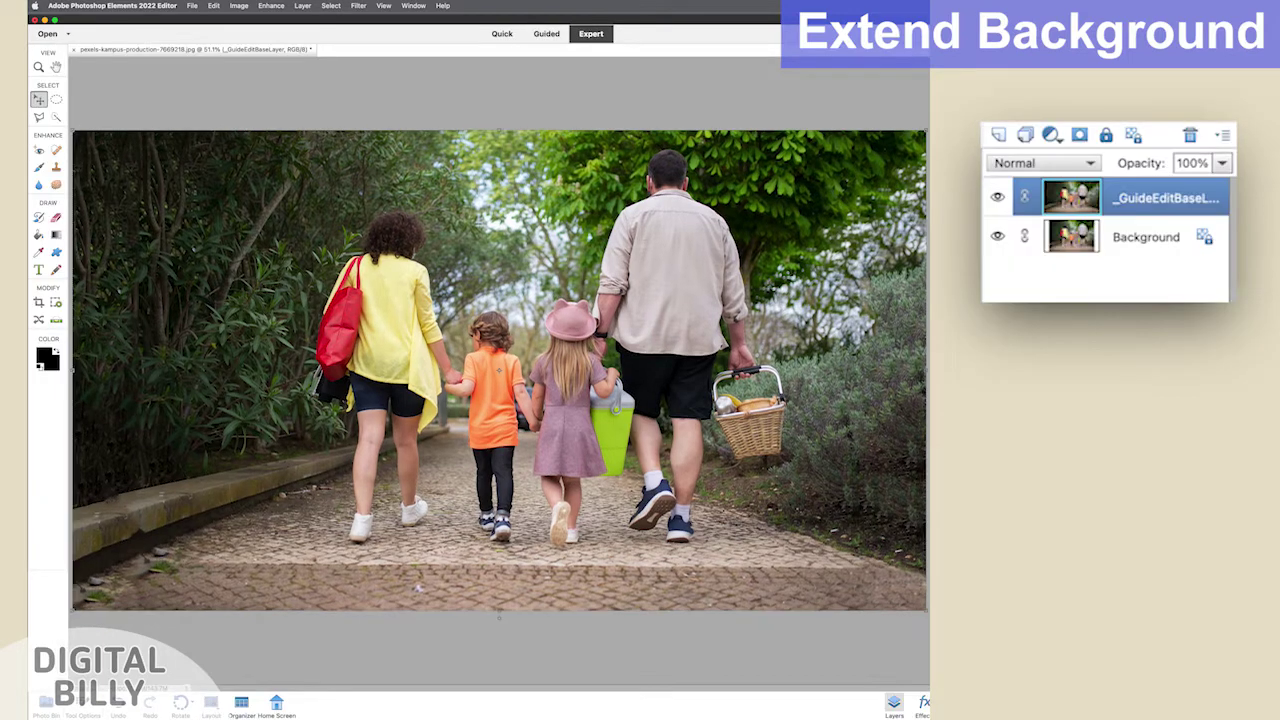
left_click(998, 197)
left_click(998, 197)
left_click(997, 236)
left_click(997, 236)
left_click(998, 197)
left_click(998, 197)
left_click(998, 197)
left_click(998, 197)
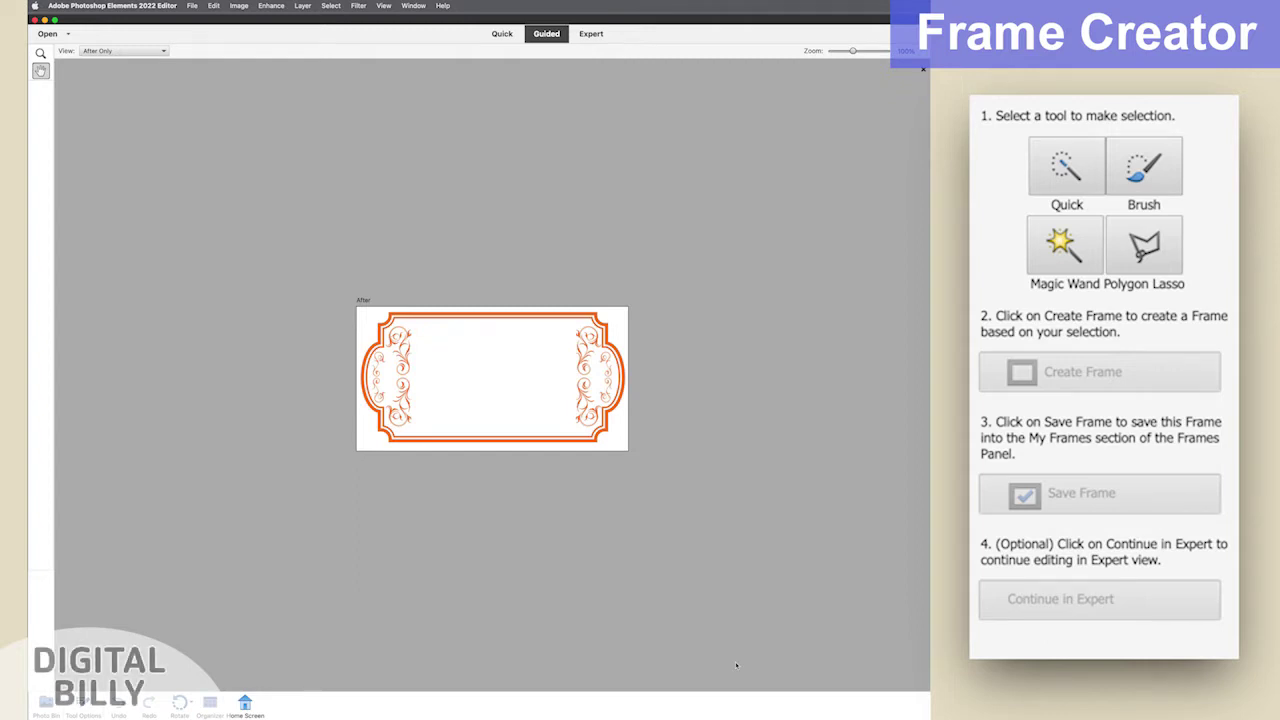
- Select the white interior of the orange ornamental border with the Magic Wand and create a frame from it
key("super+plus")
key("super+plus")
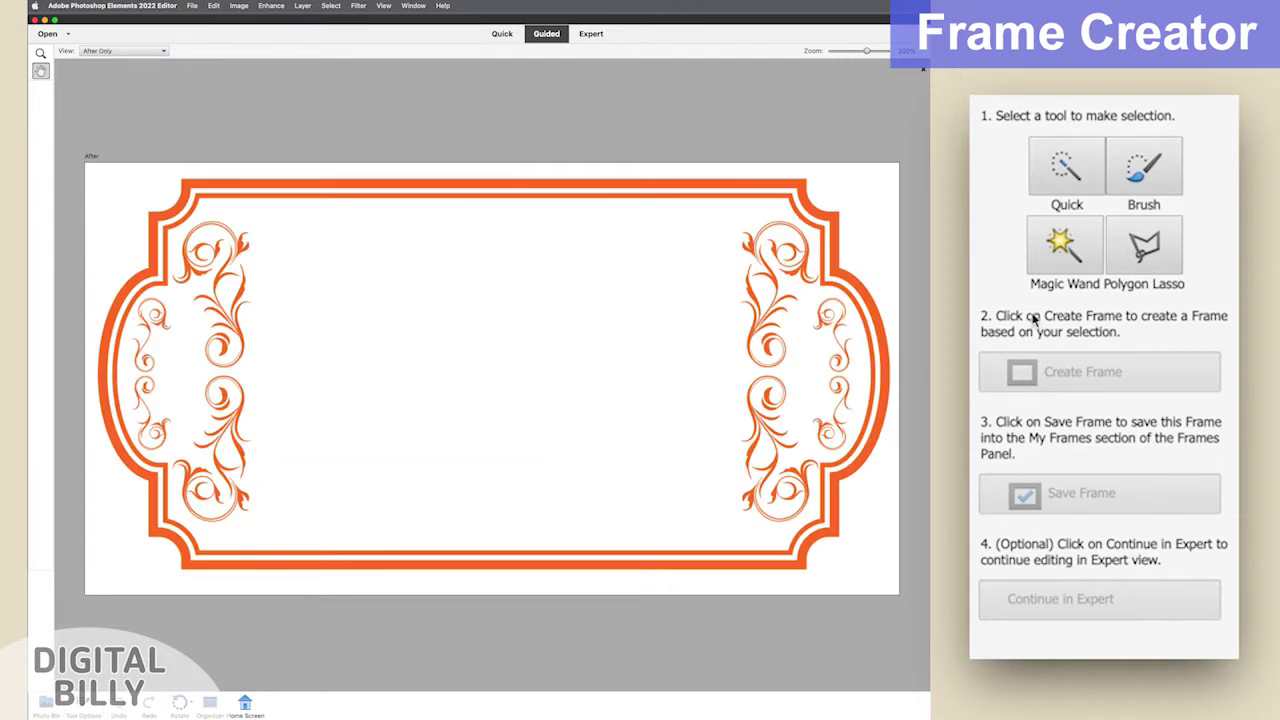
left_click(1066, 252)
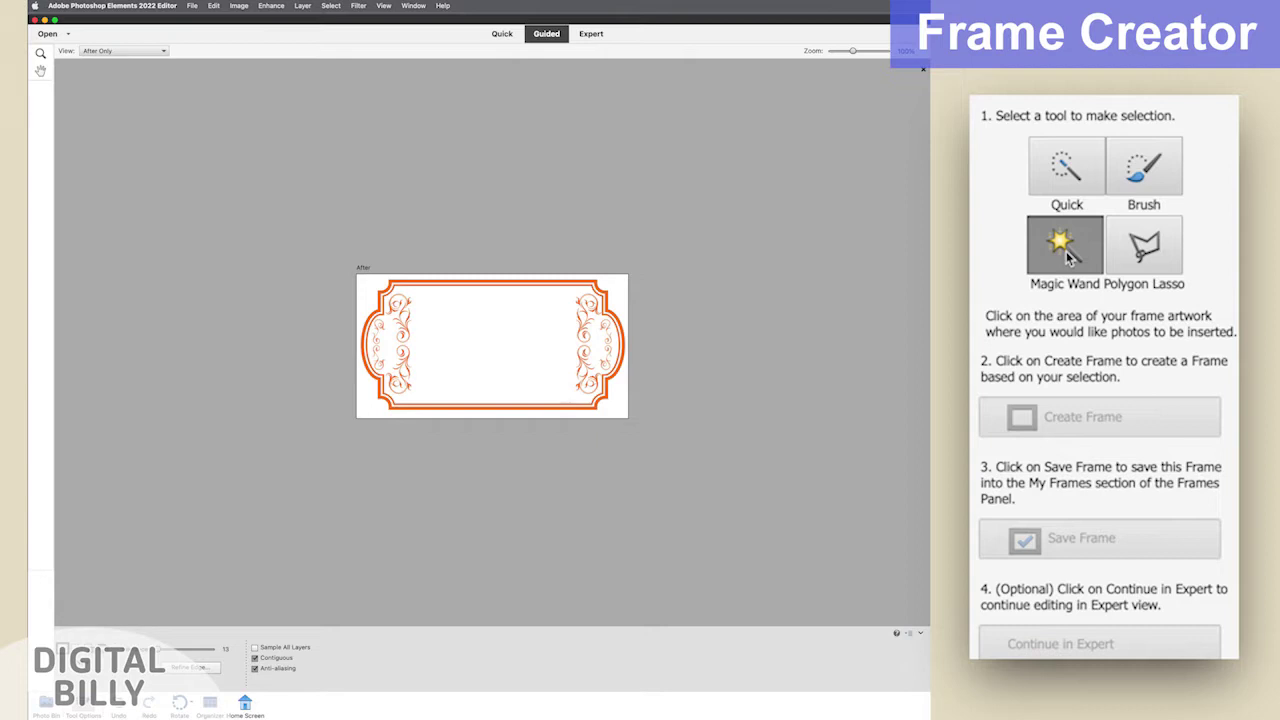
left_click(517, 350)
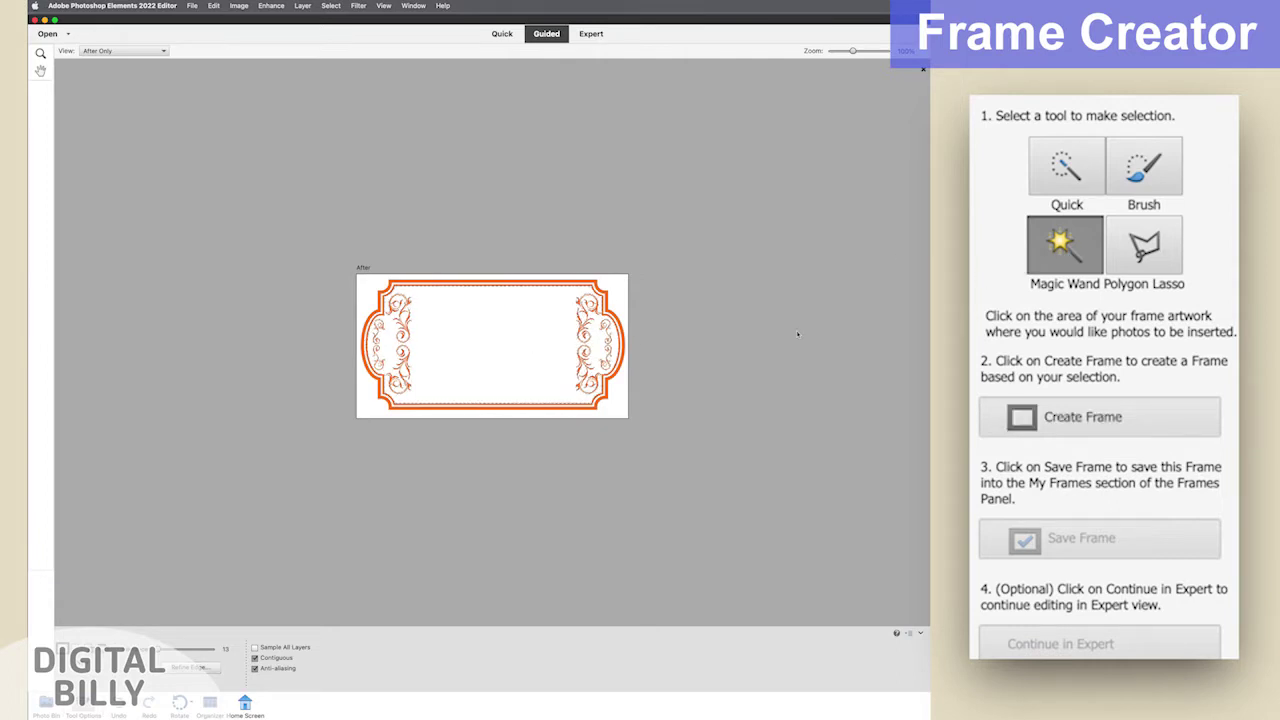
left_click(1027, 417)
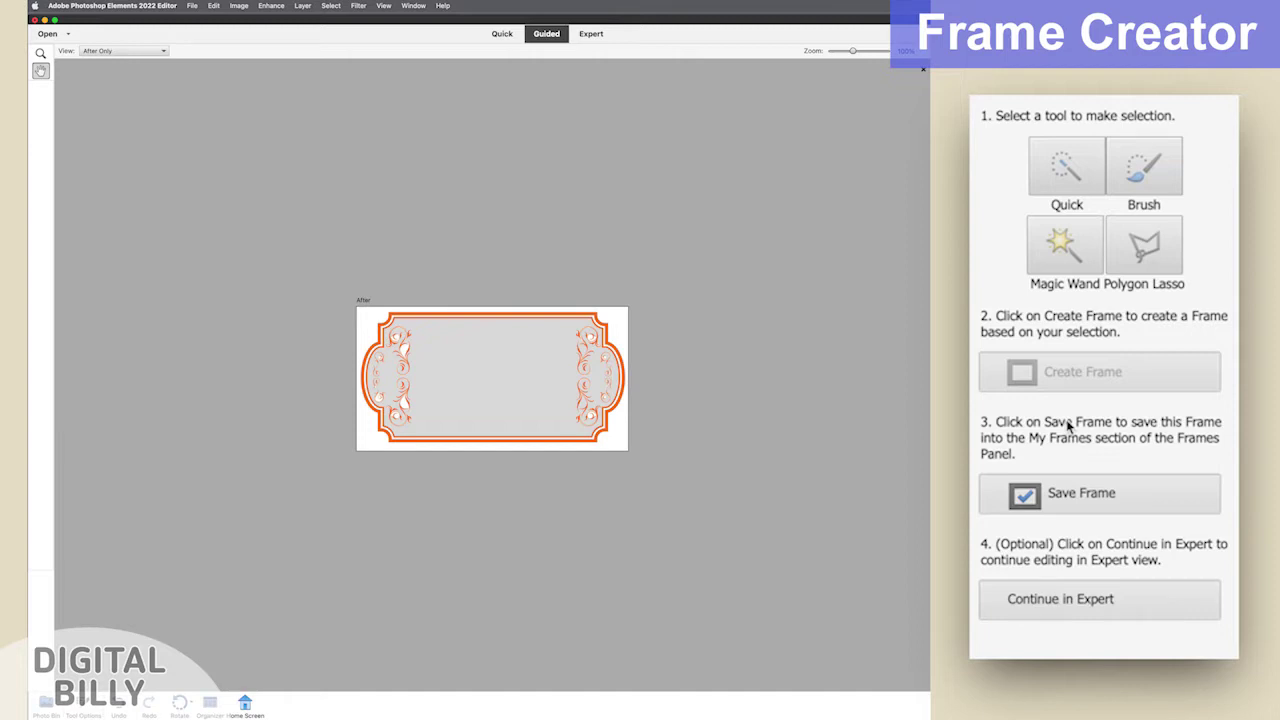
- Save the created frame under the name "frames 01" and continue editing in Expert mode
left_click(1078, 503)
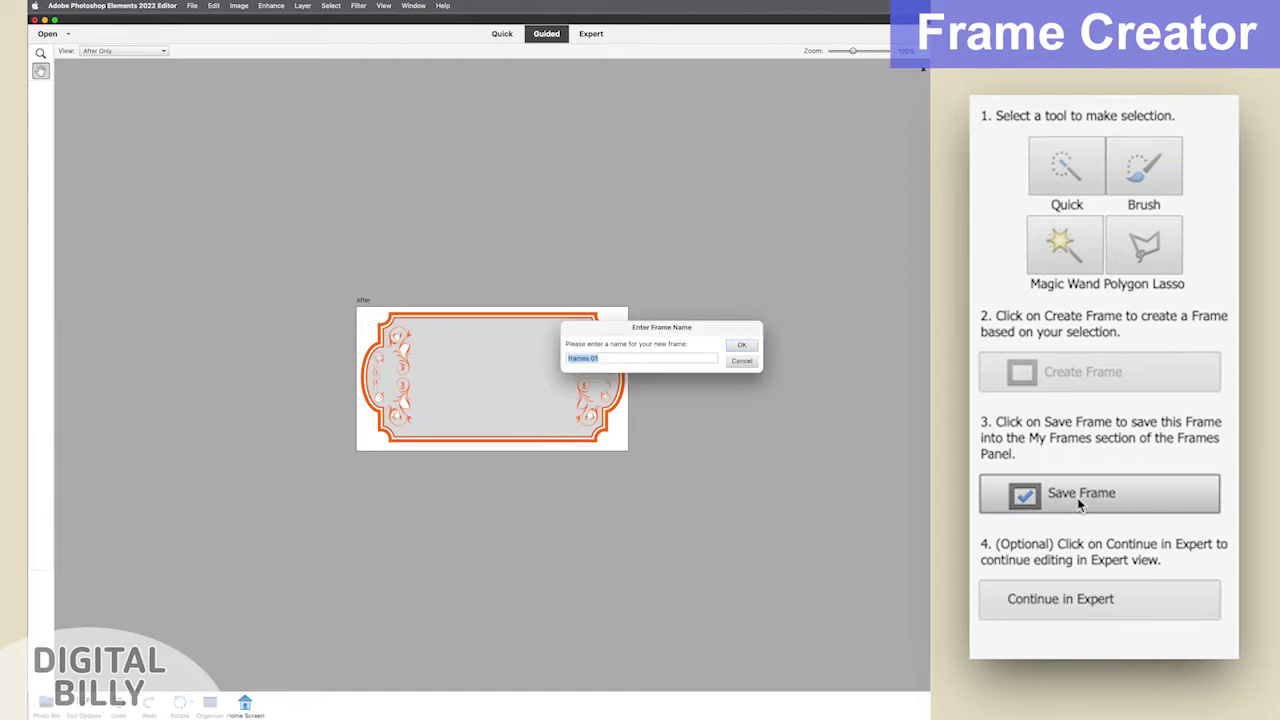
left_click(741, 345)
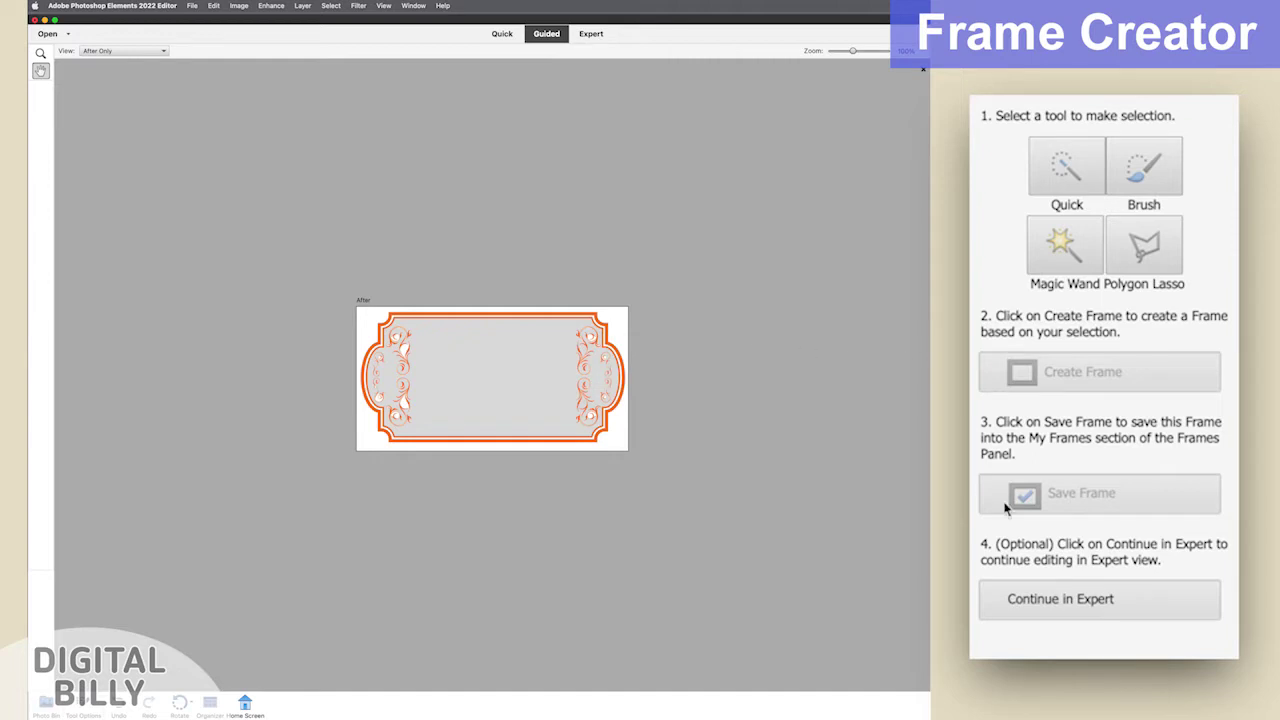
left_click(1094, 598)
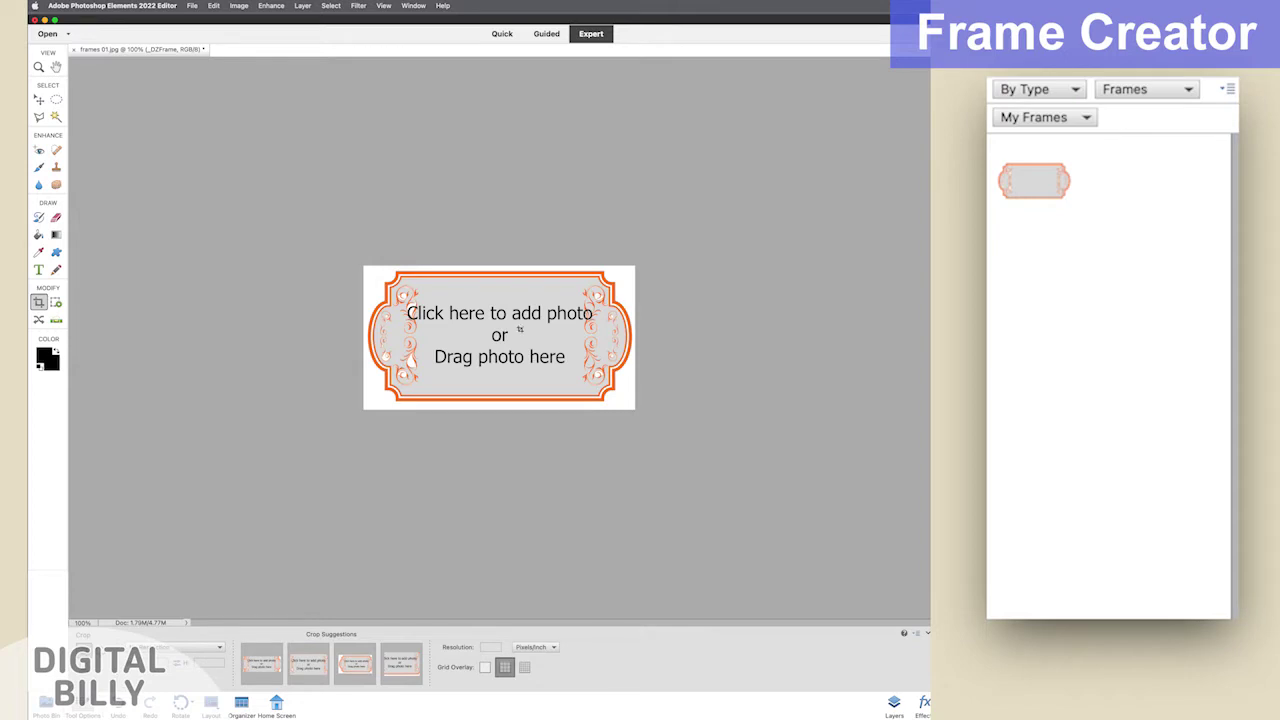
- Activate the Move tool and look through the category choices of the Frames library, staying in My Frames
left_click(38, 101)
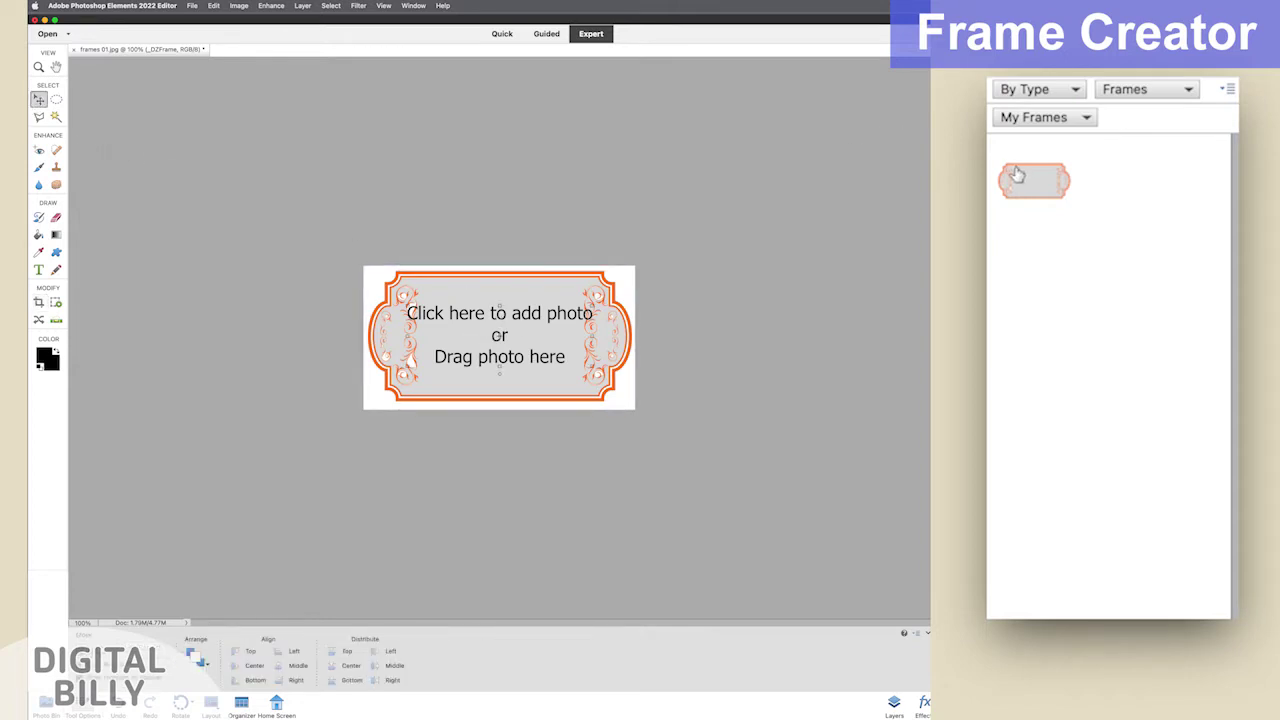
left_click(1070, 118)
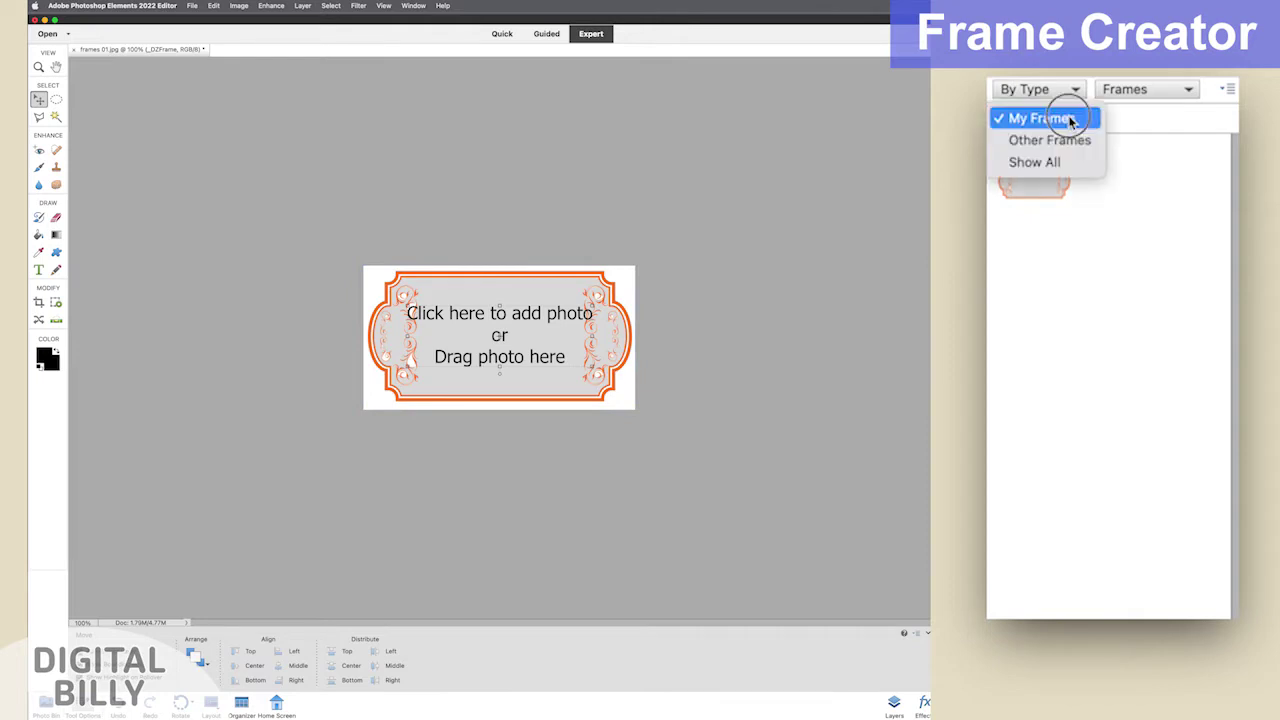
left_click(1165, 124)
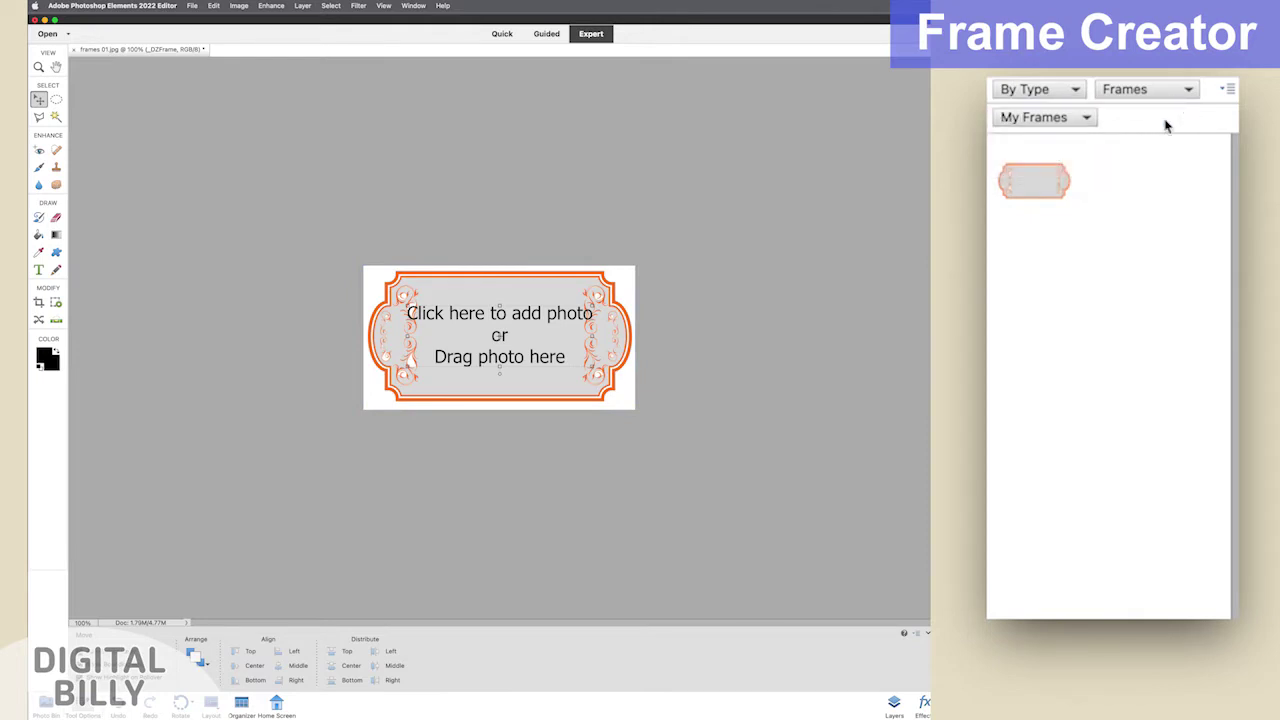
- Place the photo of the mother and baby into the orange frame and shift it within the opening
left_click(498, 339)
left_click(946, 528)
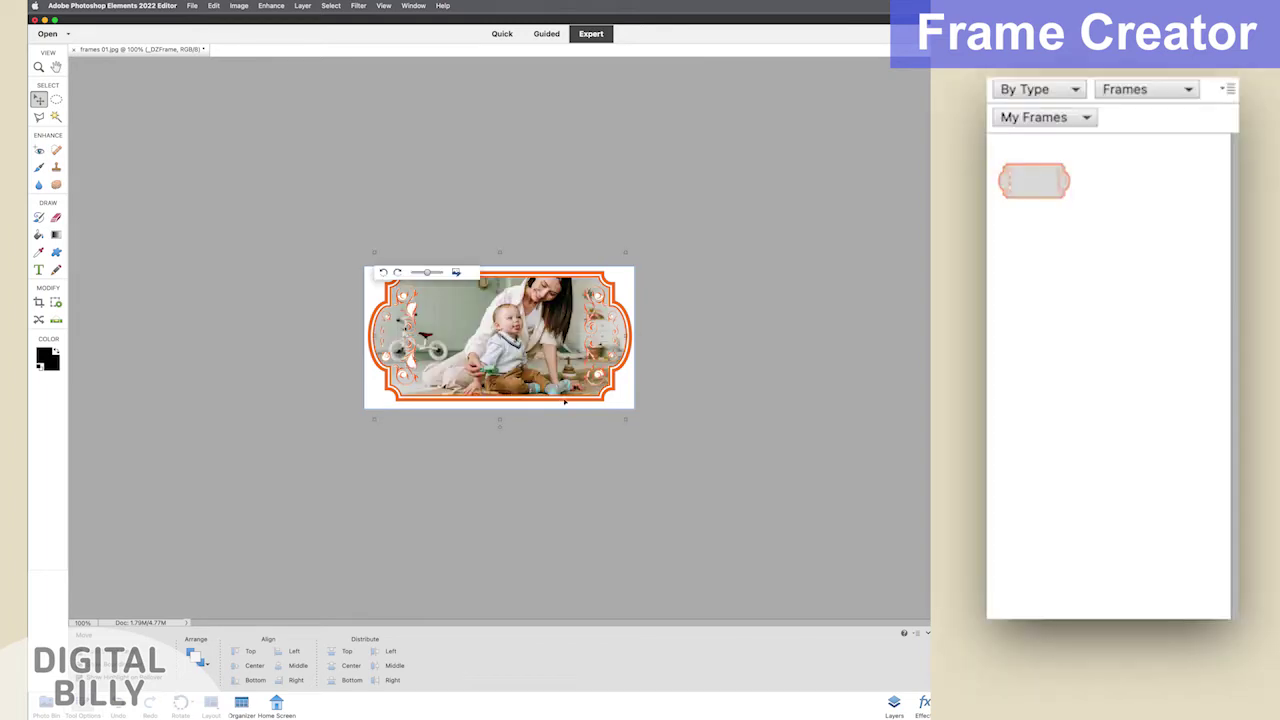
left_click_drag(560, 346, 563, 352)
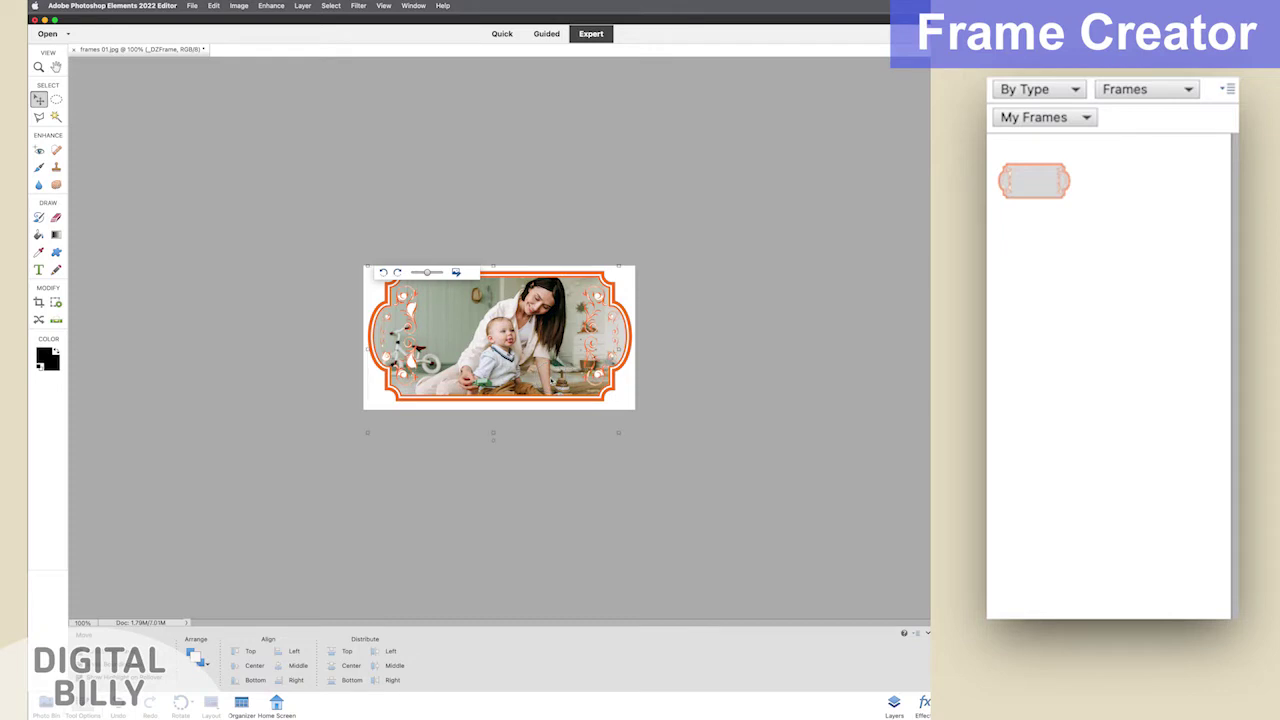
- Enlarge the framed photo to 142.41% and move it down and slightly left so both faces fit the opening
left_click_drag(430, 273, 435, 276)
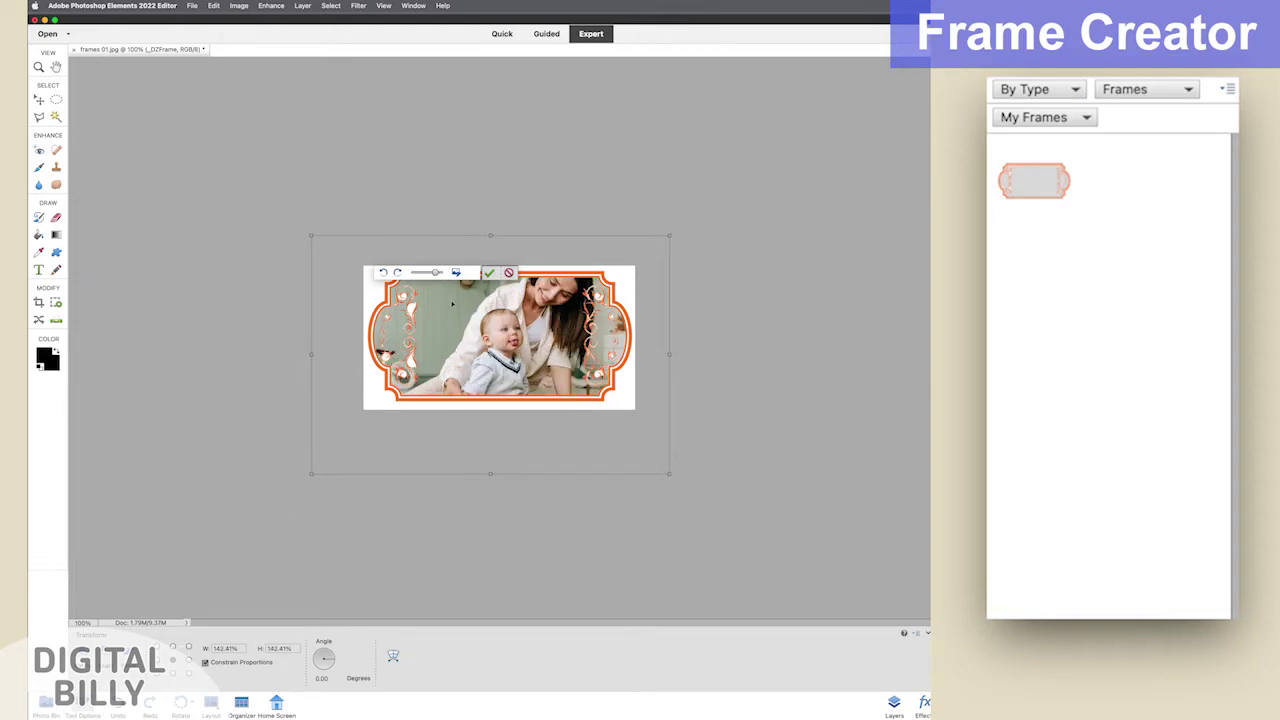
mouse_move(479, 338)
left_mouse_down()
mouse_move(468, 362)
mouse_move(498, 368)
mouse_move(467, 360)
left_mouse_up()
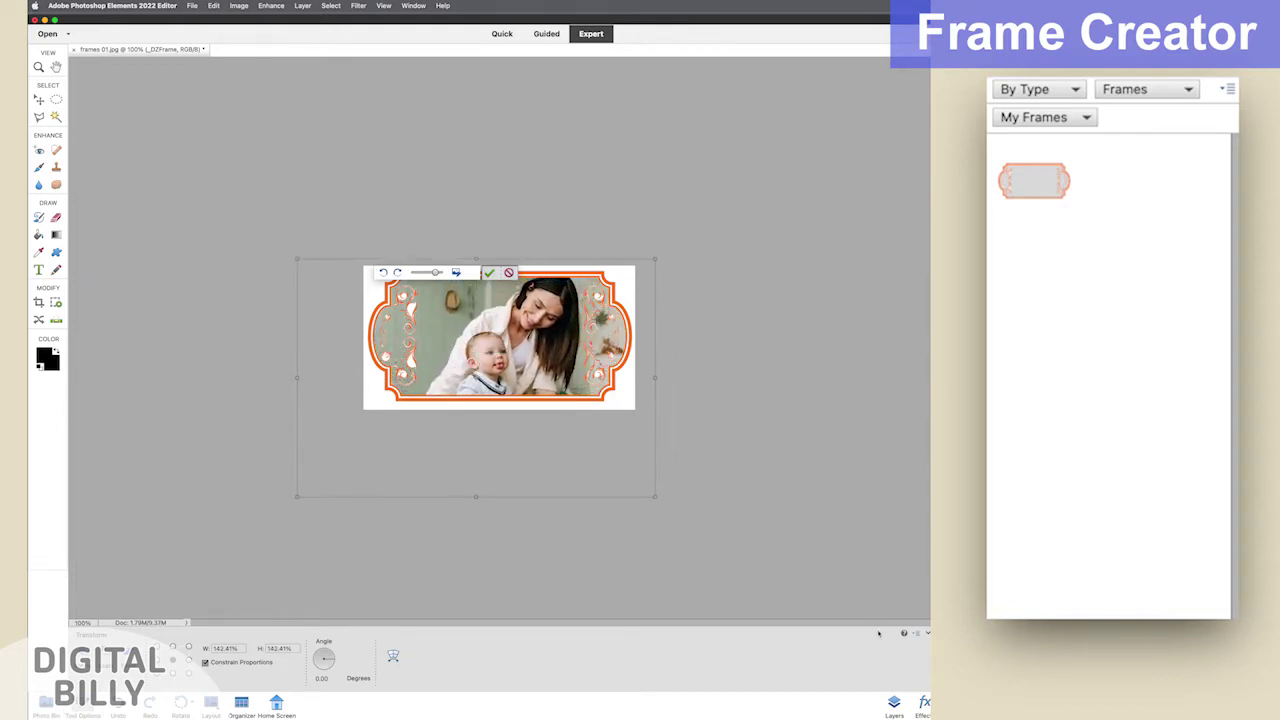
left_click(39, 99)
left_click(660, 229)
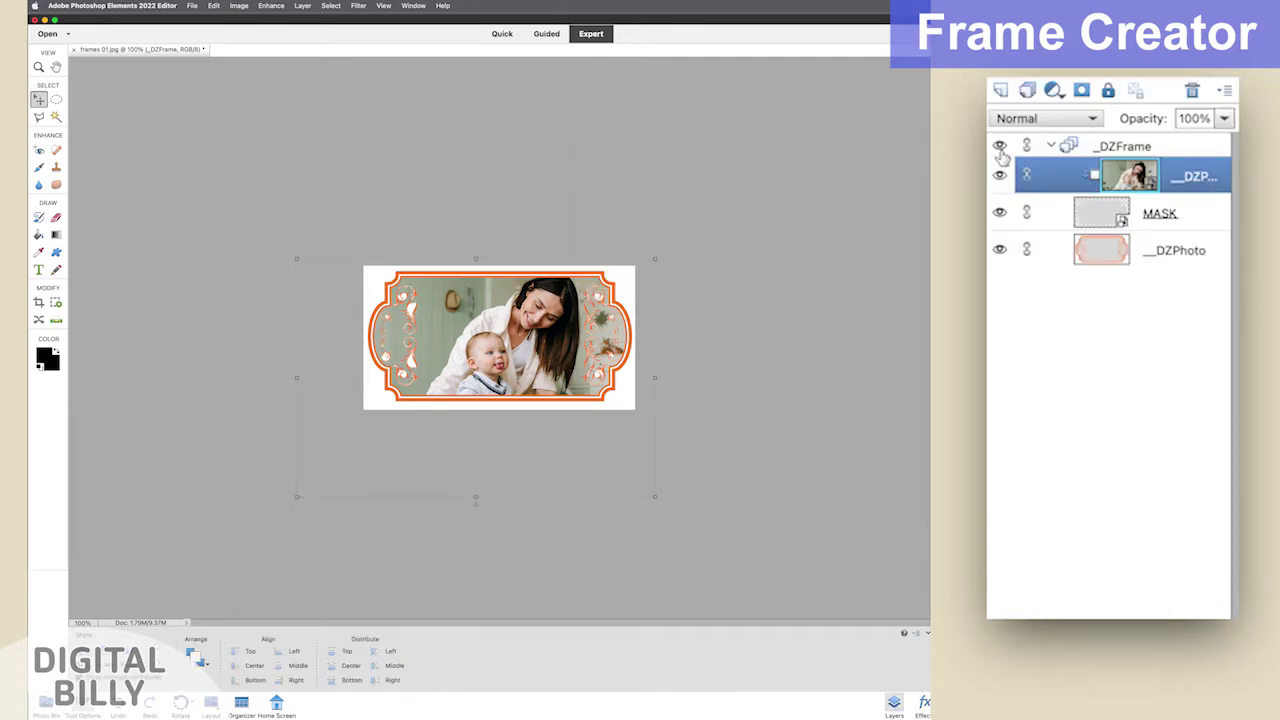
- Toggle the visibility of the _DZFrame group, photo, MASK and frame layers to examine how the frame is built
left_click_drag(1000, 145, 1000, 212)
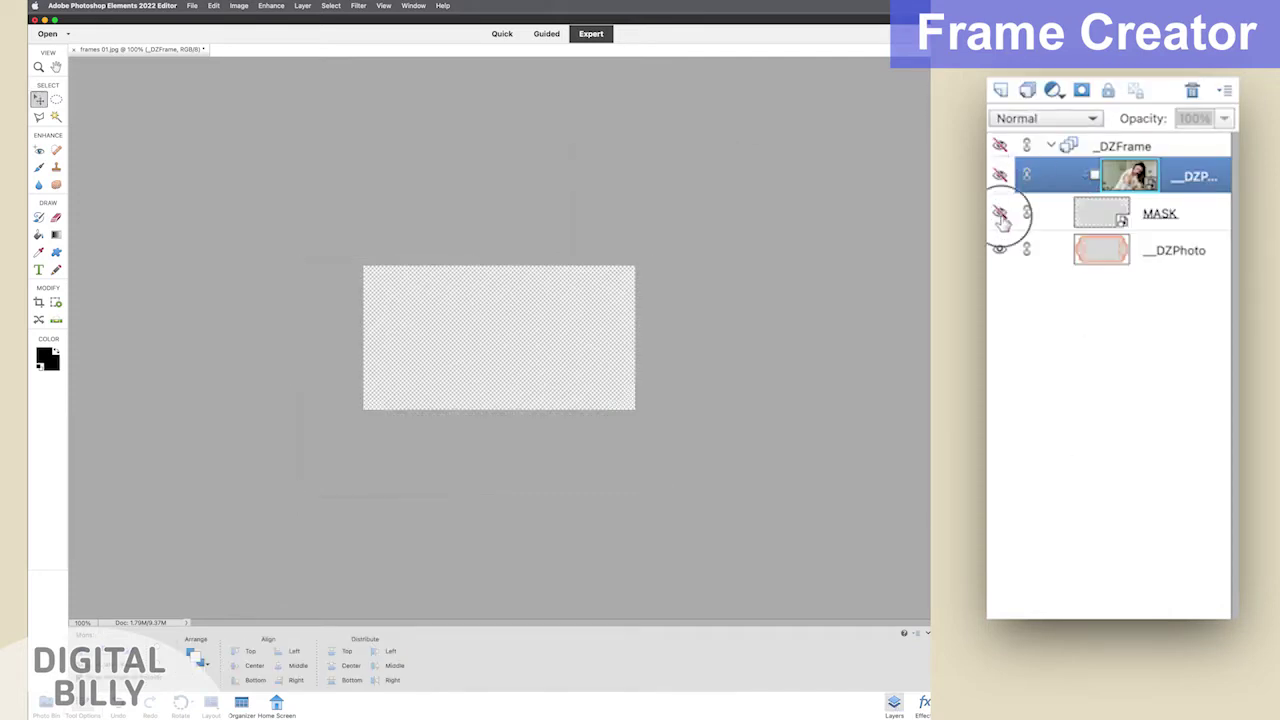
left_click(1000, 213)
left_click(1000, 250)
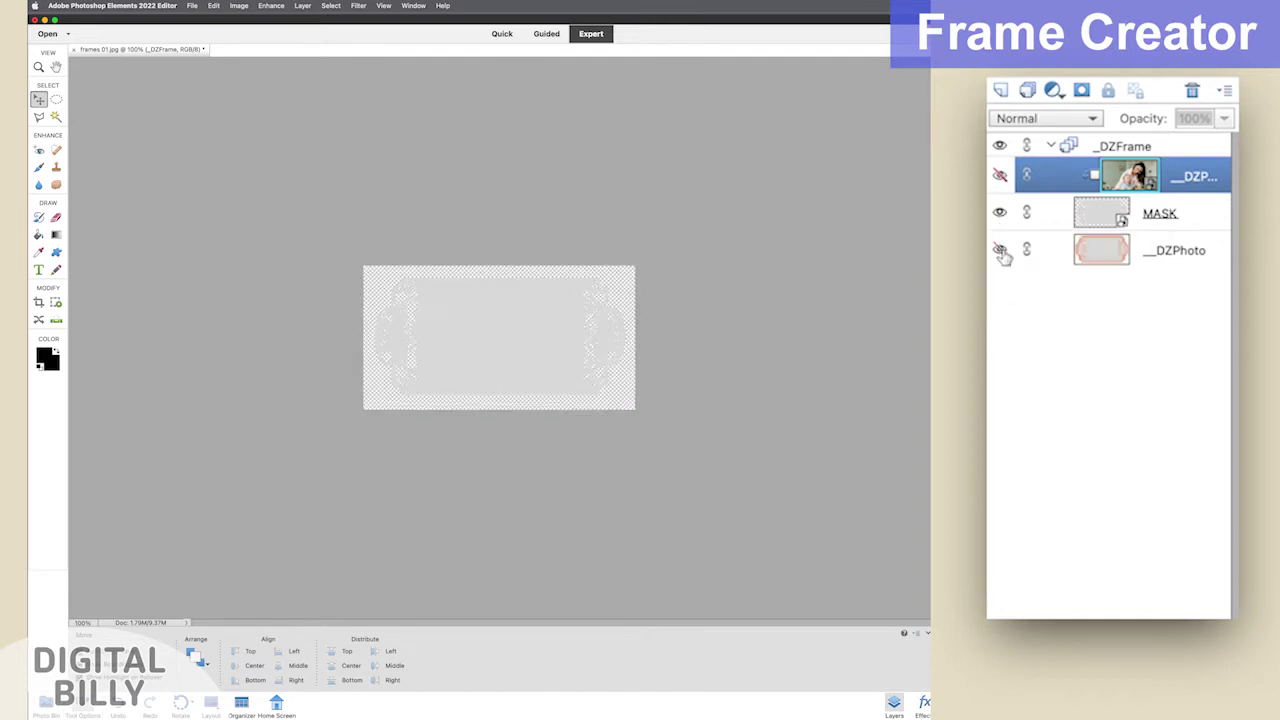
left_click(999, 176)
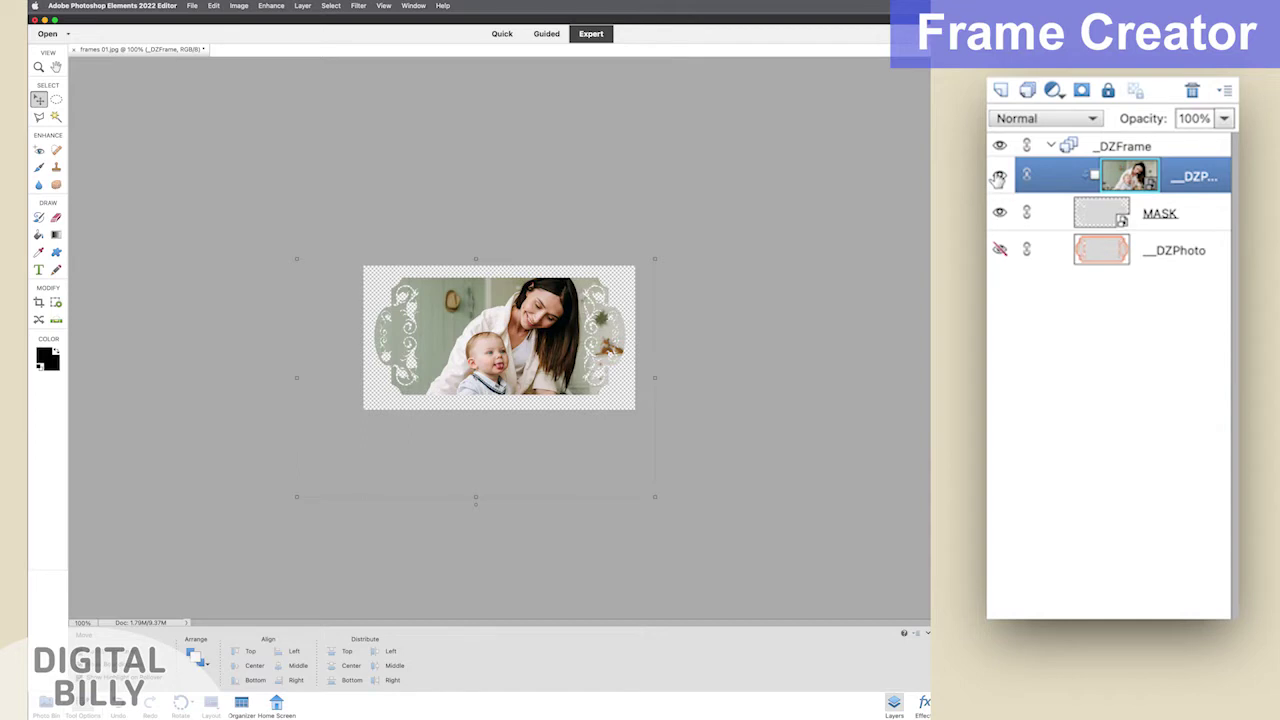
left_click(999, 146)
left_click(999, 146)
left_click(999, 146)
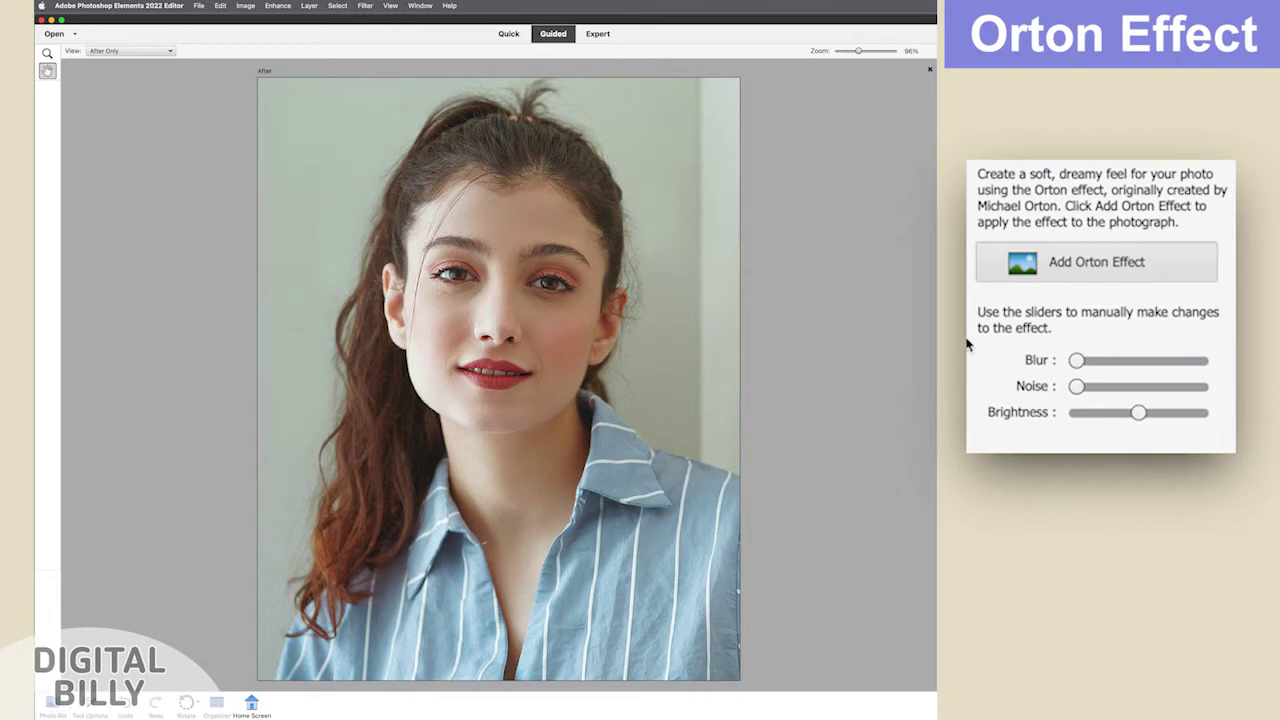
- Apply the Orton Effect to the woman's portrait and set its Blur to about two thirds of the range
left_click(1010, 272)
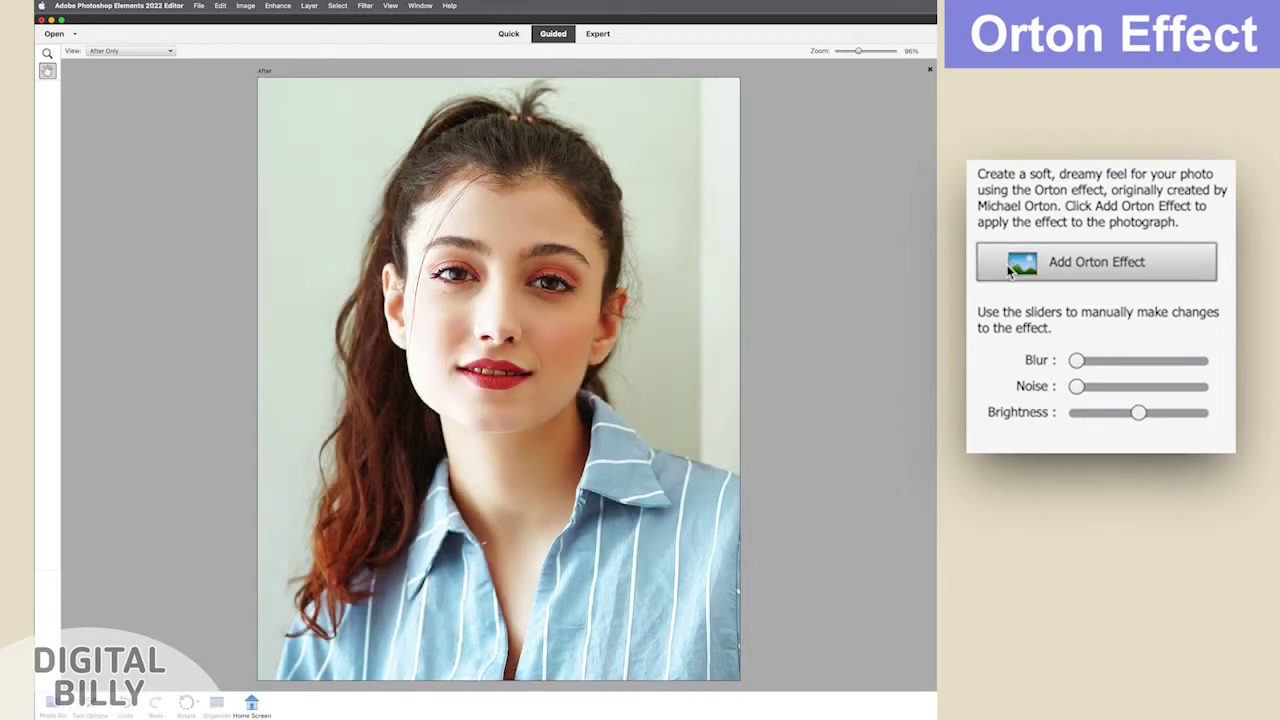
left_click_drag(1076, 361, 1211, 372)
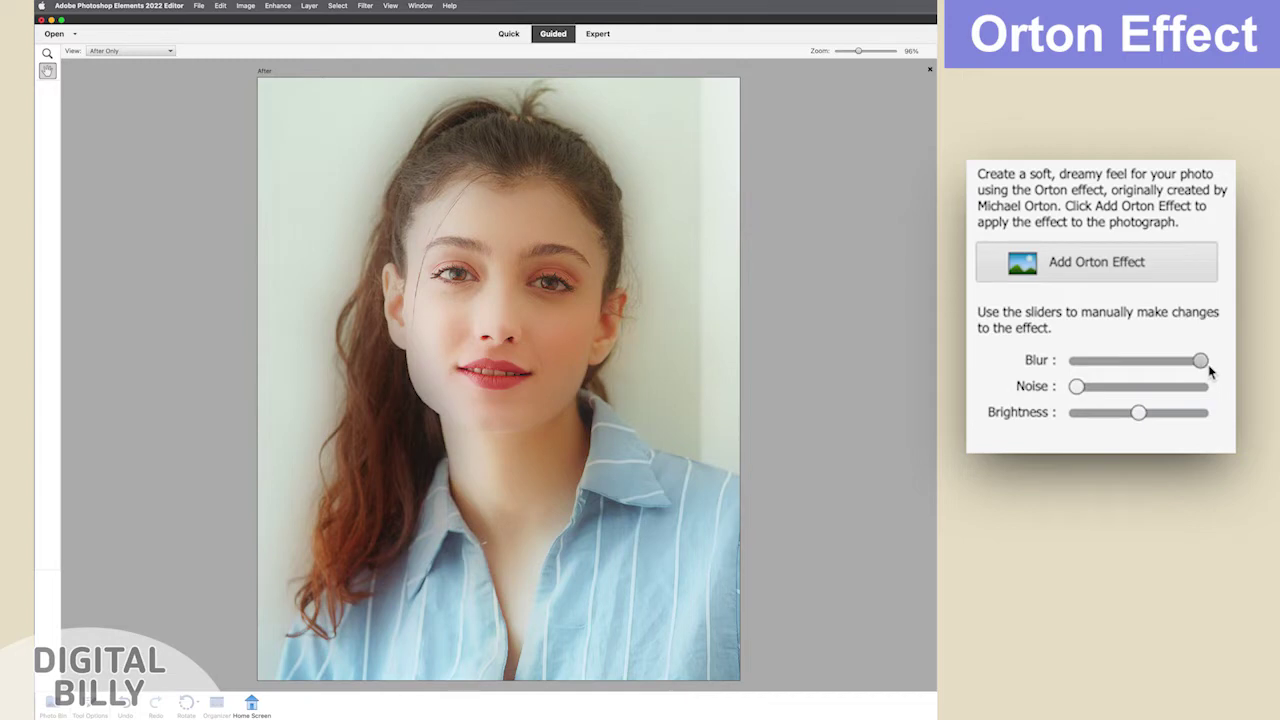
left_click_drag(1202, 366, 1164, 370)
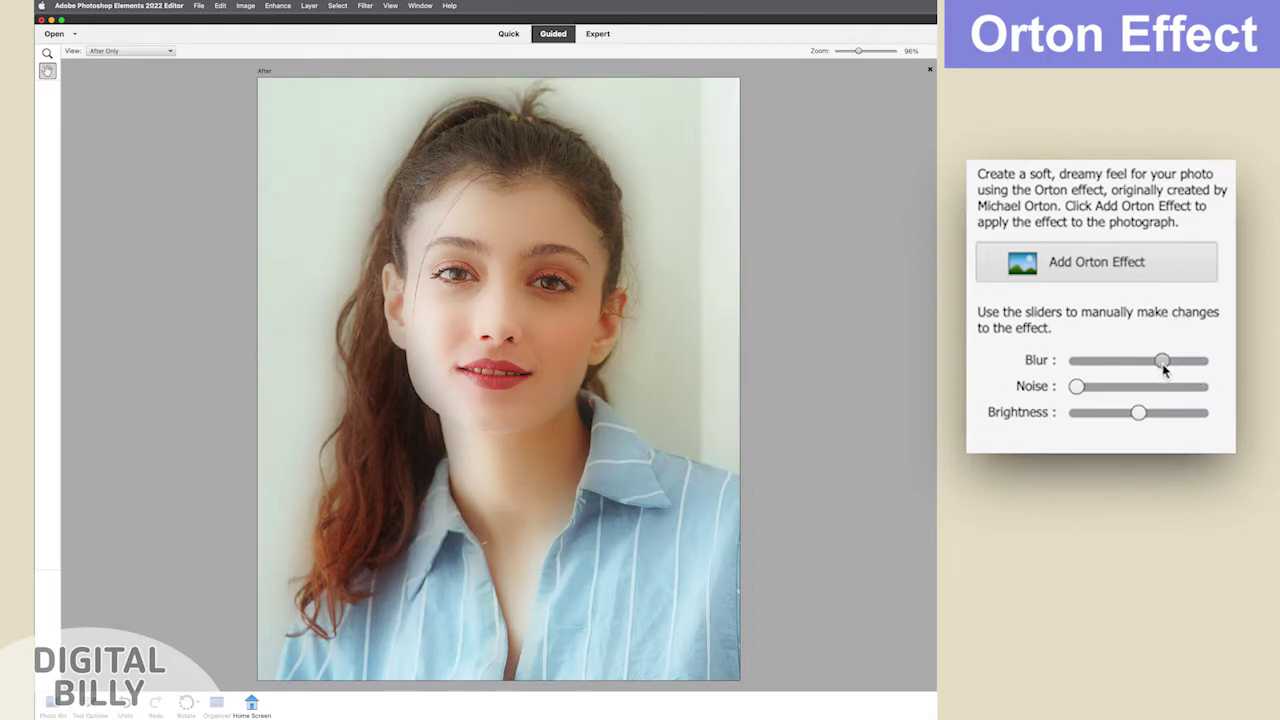
- Try a small amount of Noise on the portrait and raise the effect's Brightness slightly
mouse_move(1076, 387)
left_mouse_down()
mouse_move(1204, 393)
mouse_move(1090, 389)
left_mouse_up()
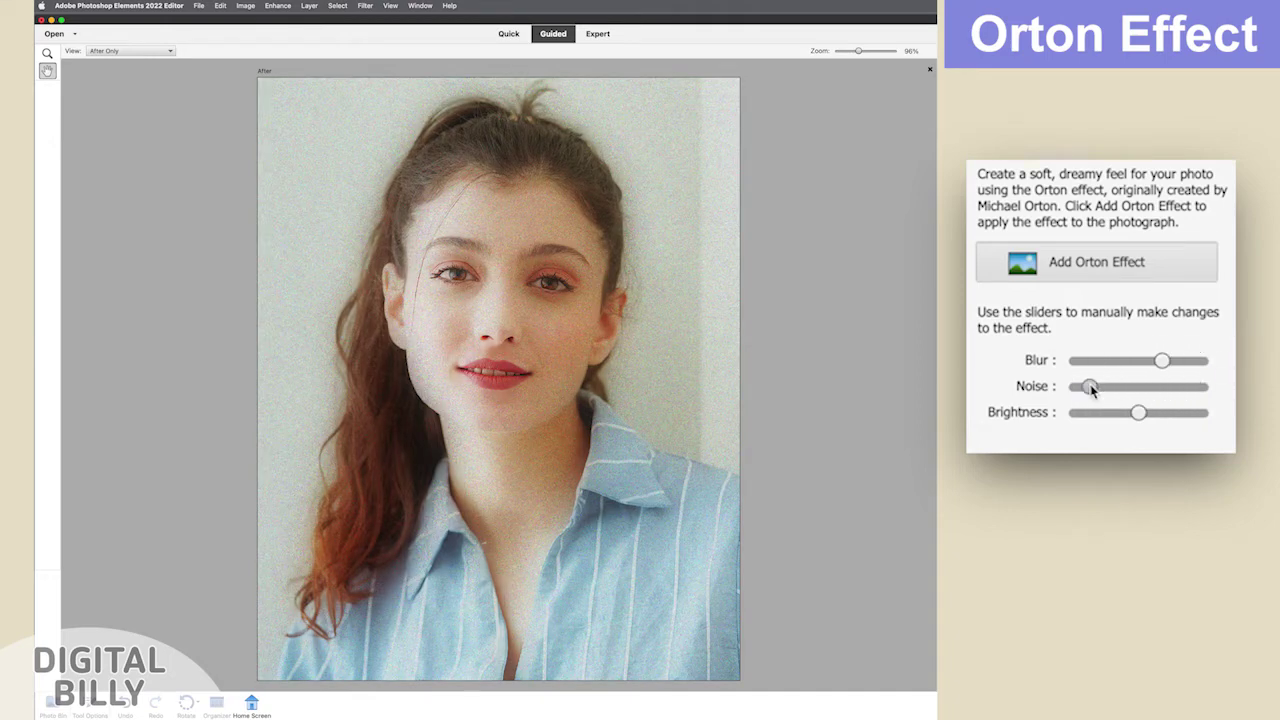
left_click(1091, 389)
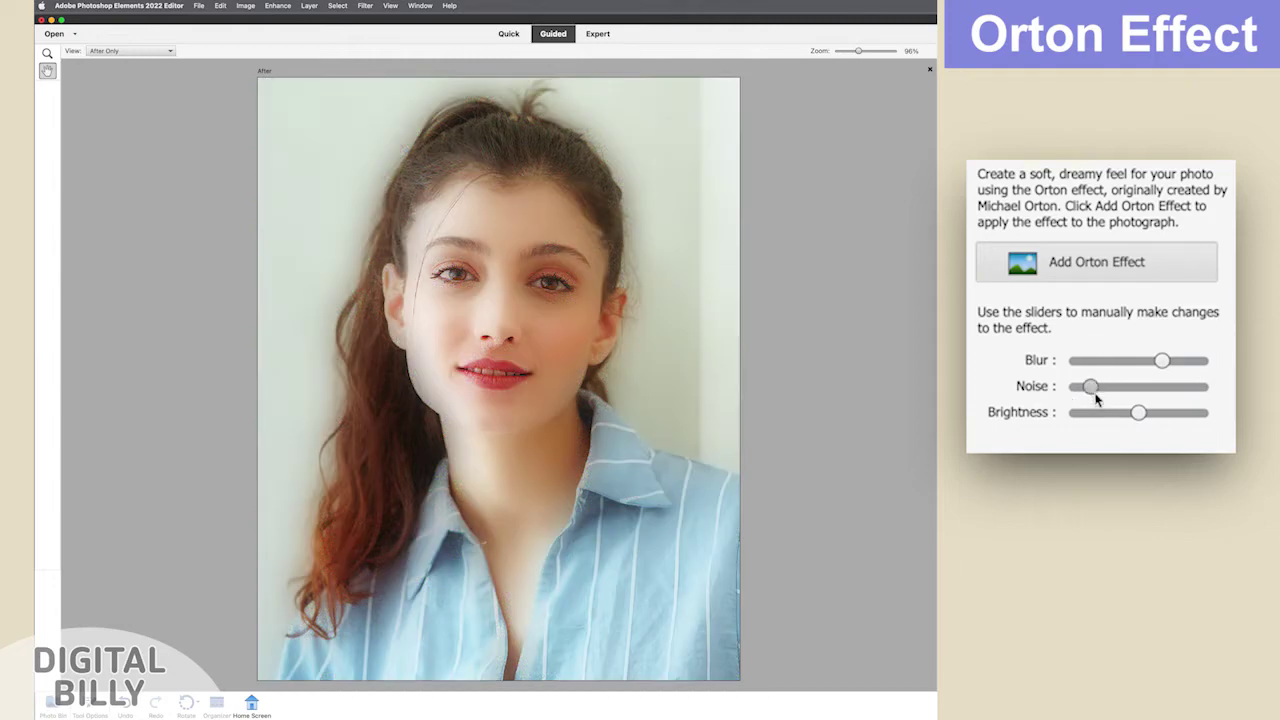
mouse_move(1138, 413)
left_mouse_down()
mouse_move(1219, 423)
mouse_move(1070, 418)
mouse_move(1147, 423)
left_mouse_up()
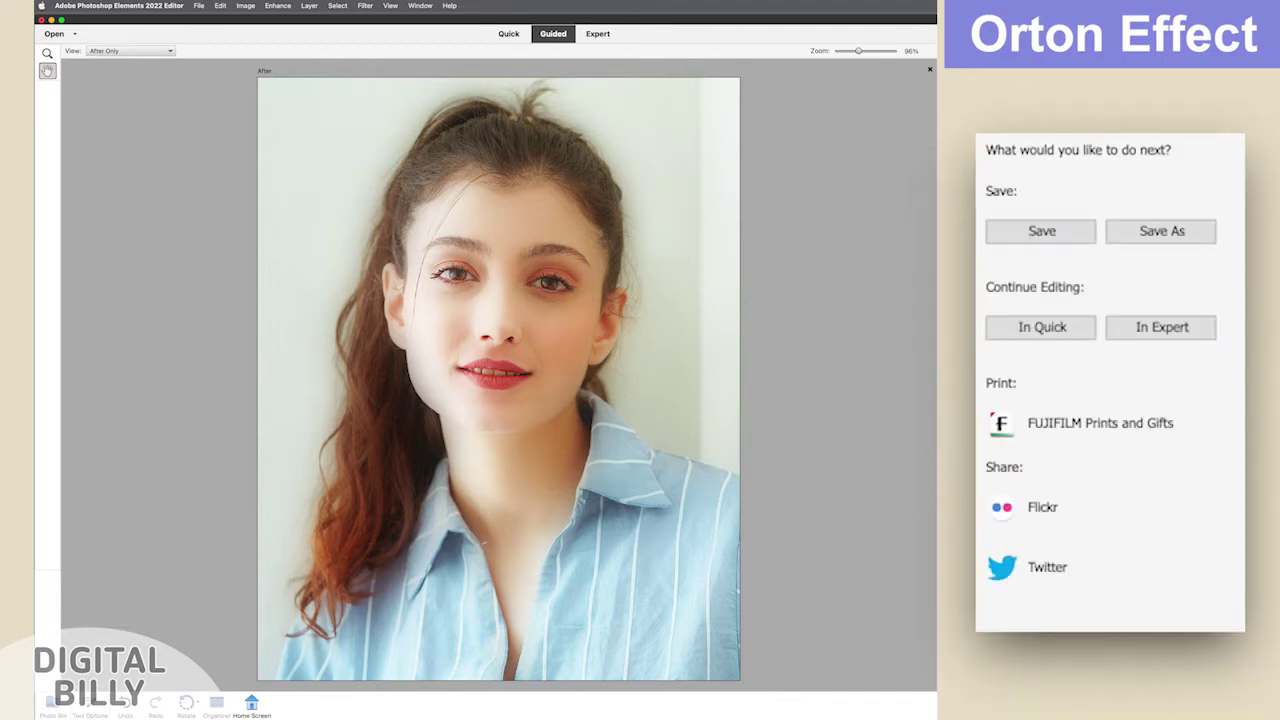
- Continue in Expert mode and toggle the visibility of the blur, focus and Background layers to compare their contributions
left_click(1149, 338)
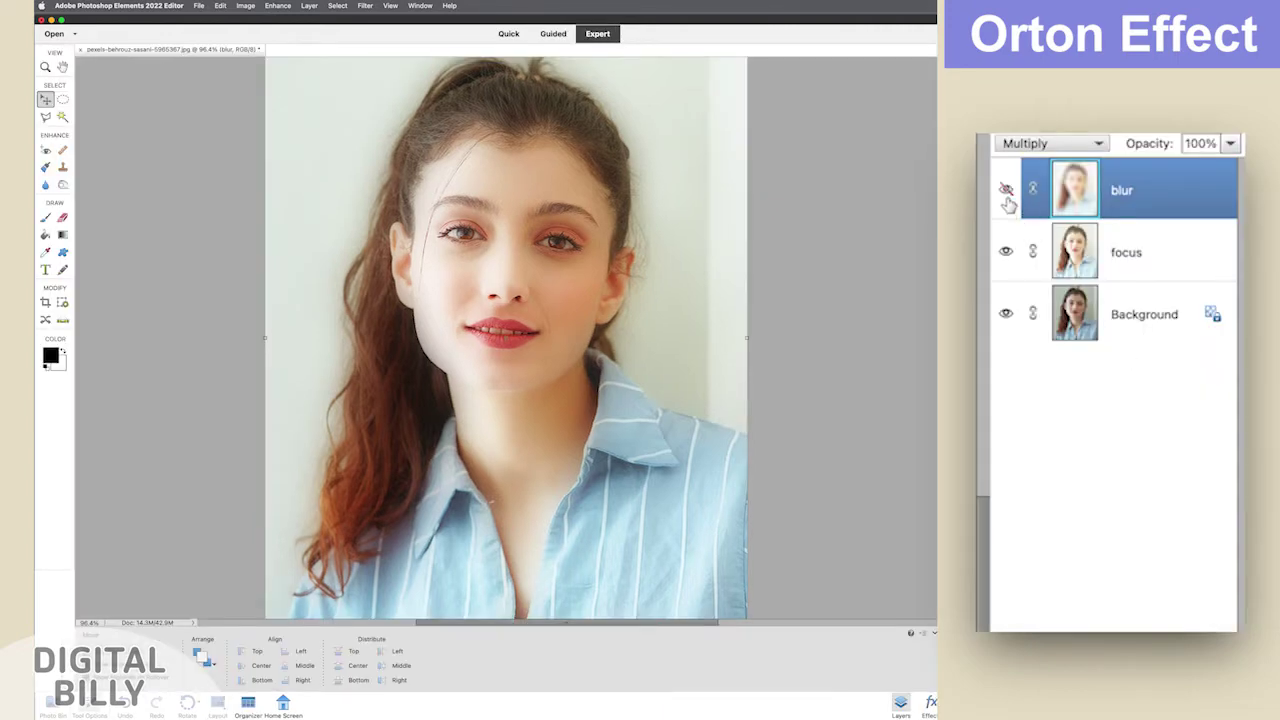
left_click(1006, 189)
left_click(1006, 252)
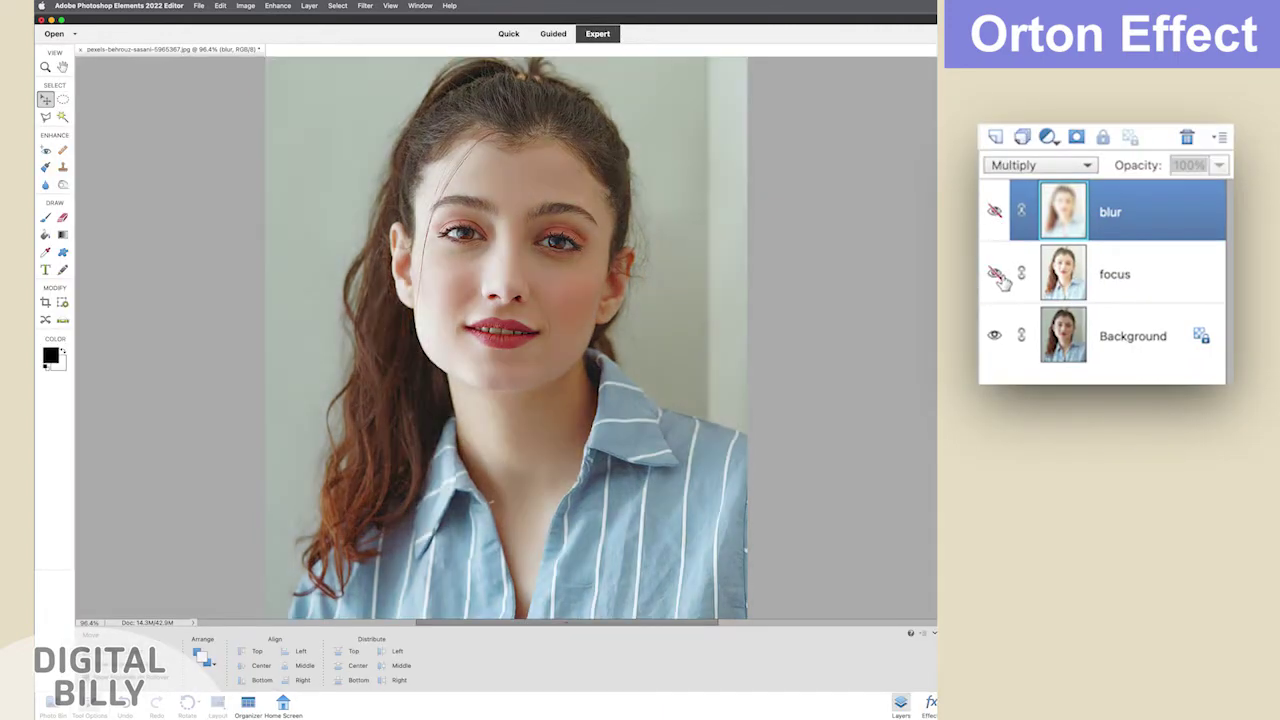
left_click(995, 338)
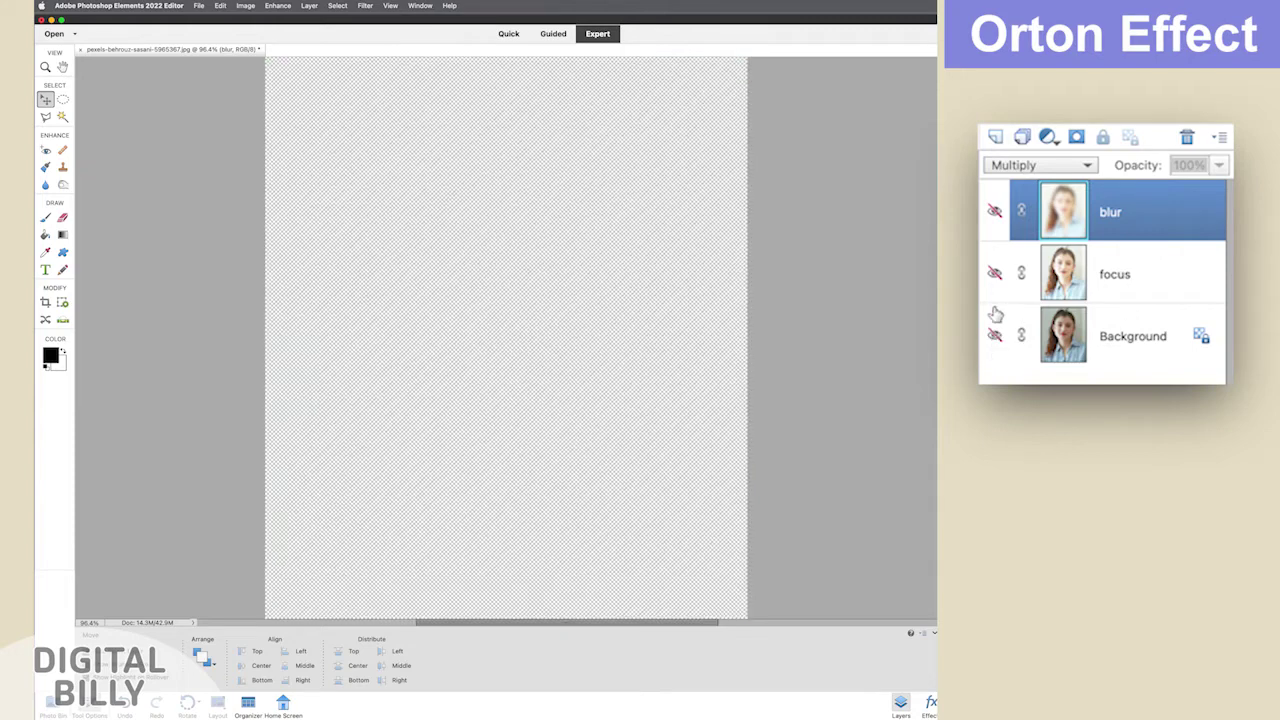
left_click(996, 276)
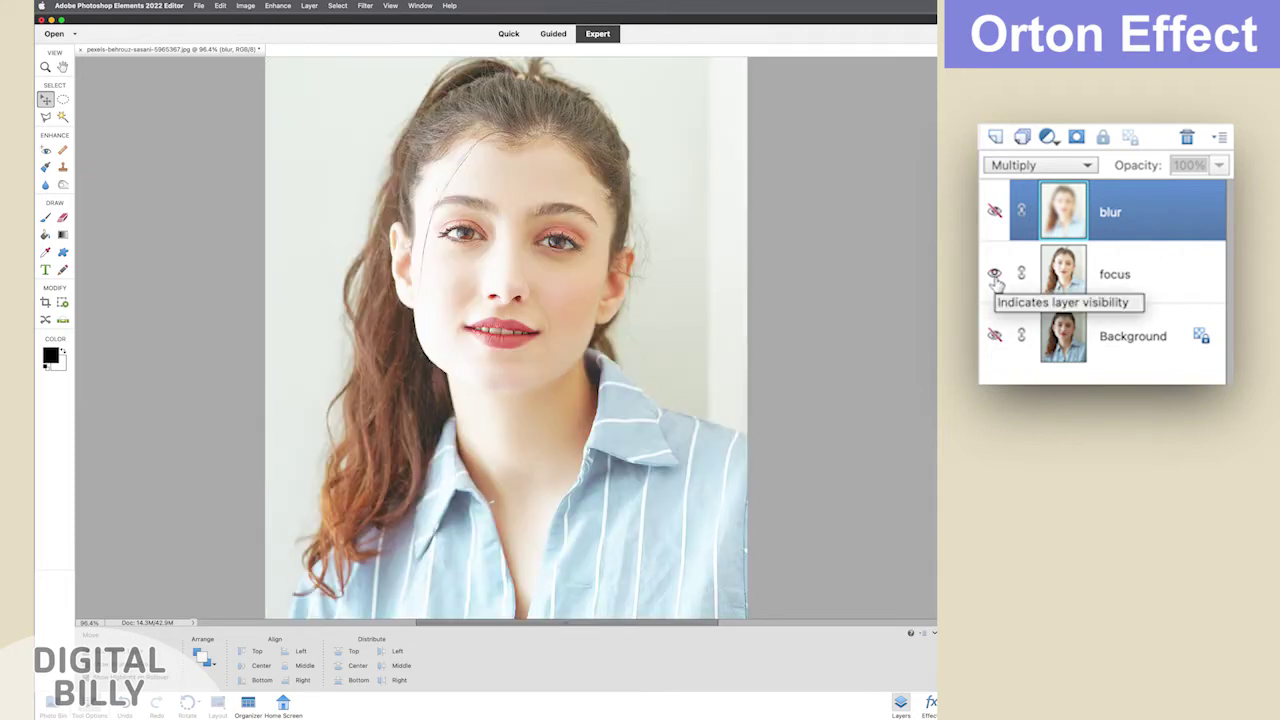
left_click(995, 275)
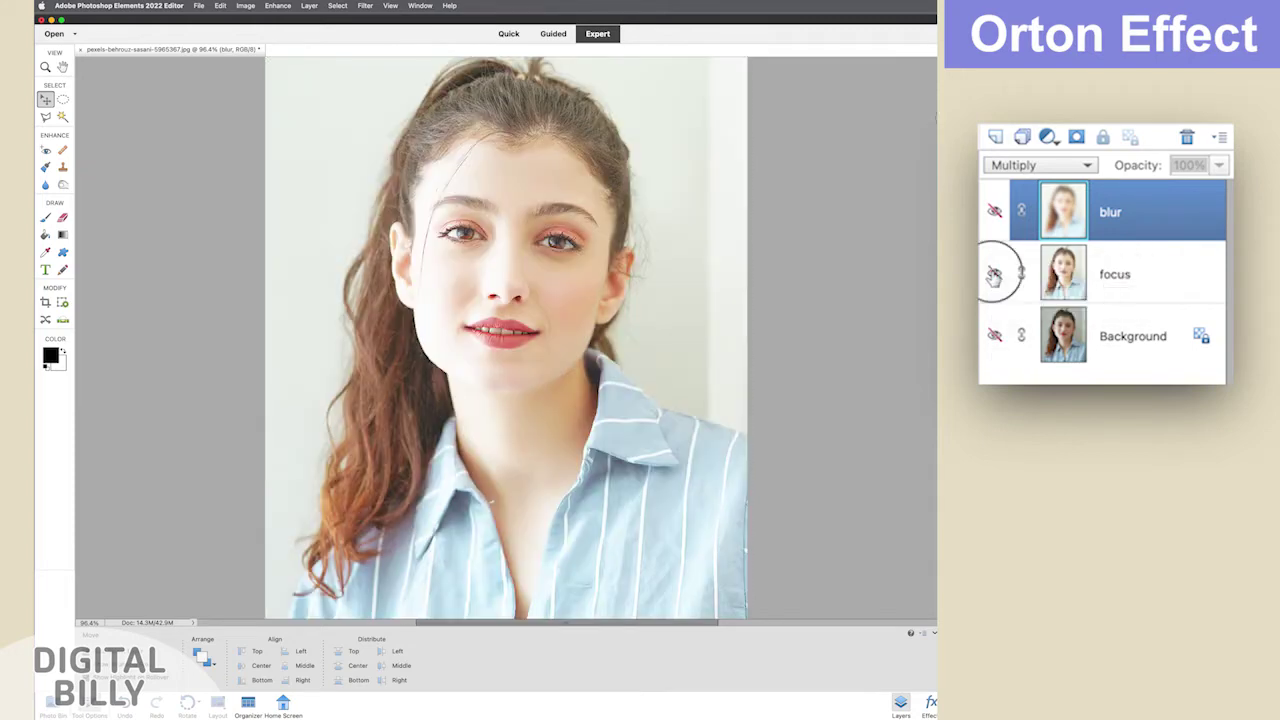
left_click(995, 213)
left_click(995, 213)
left_click(995, 274)
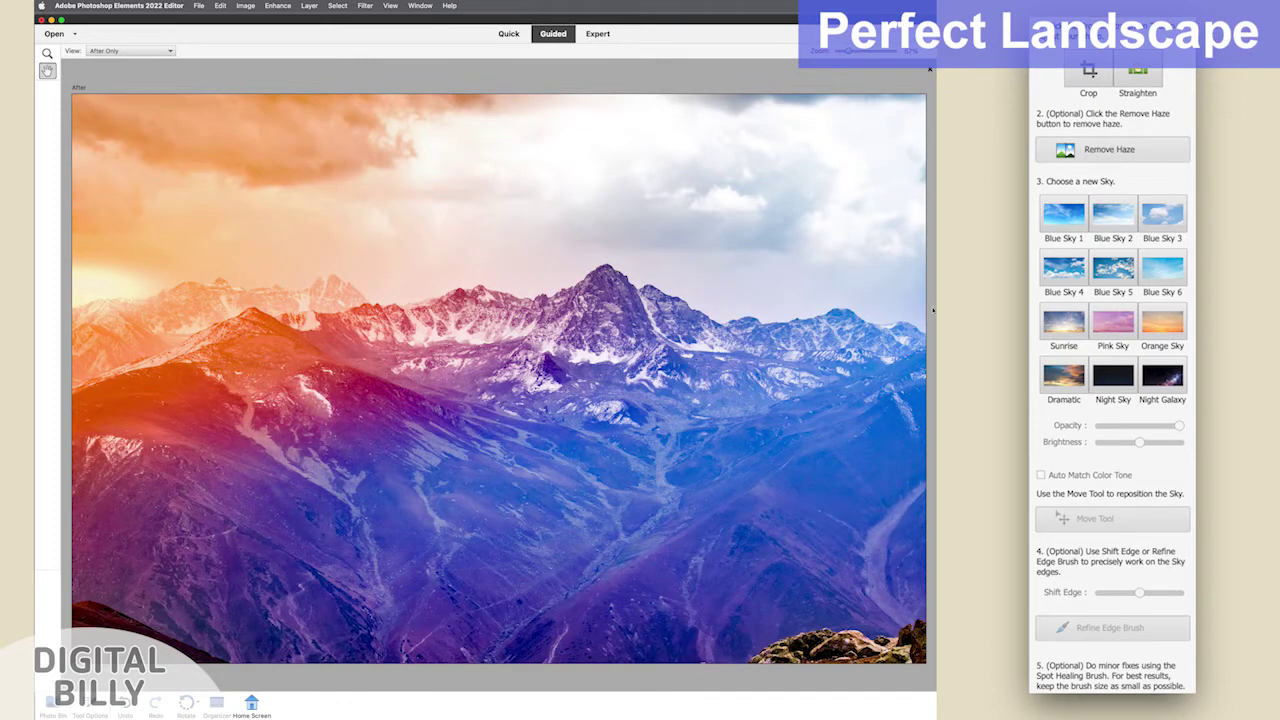
- Replace the mountain landscape's sky with a brightened Blue Sky 1 and enable Auto Match Color Tone
left_click(1053, 214)
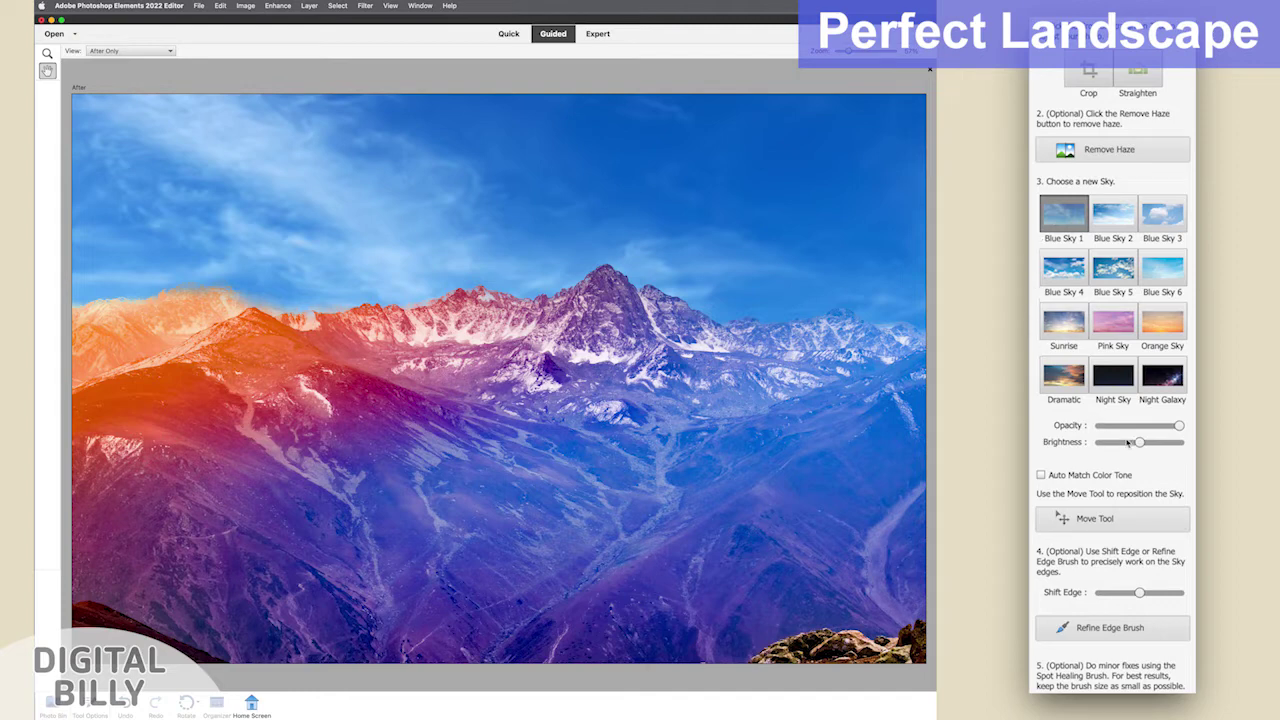
mouse_move(1179, 425)
left_mouse_down()
mouse_move(1104, 426)
mouse_move(1179, 425)
mouse_move(1100, 442)
mouse_move(1164, 442)
left_mouse_up()
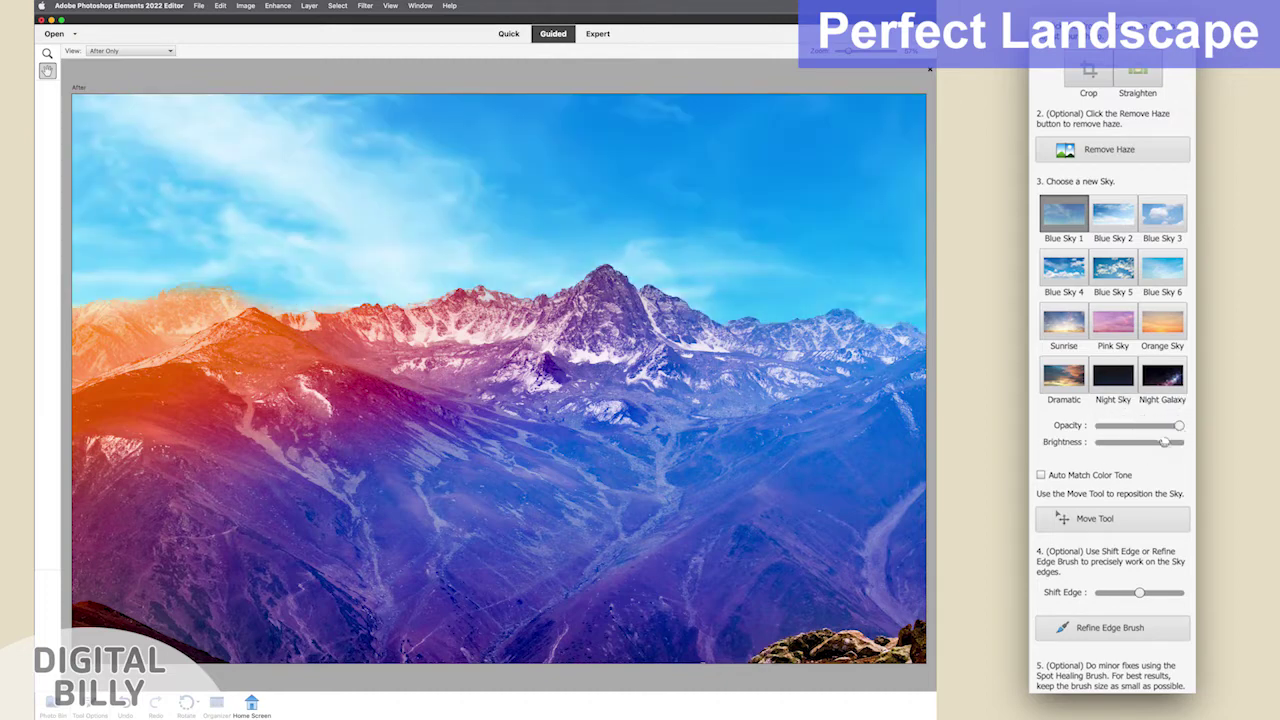
left_click(1041, 476)
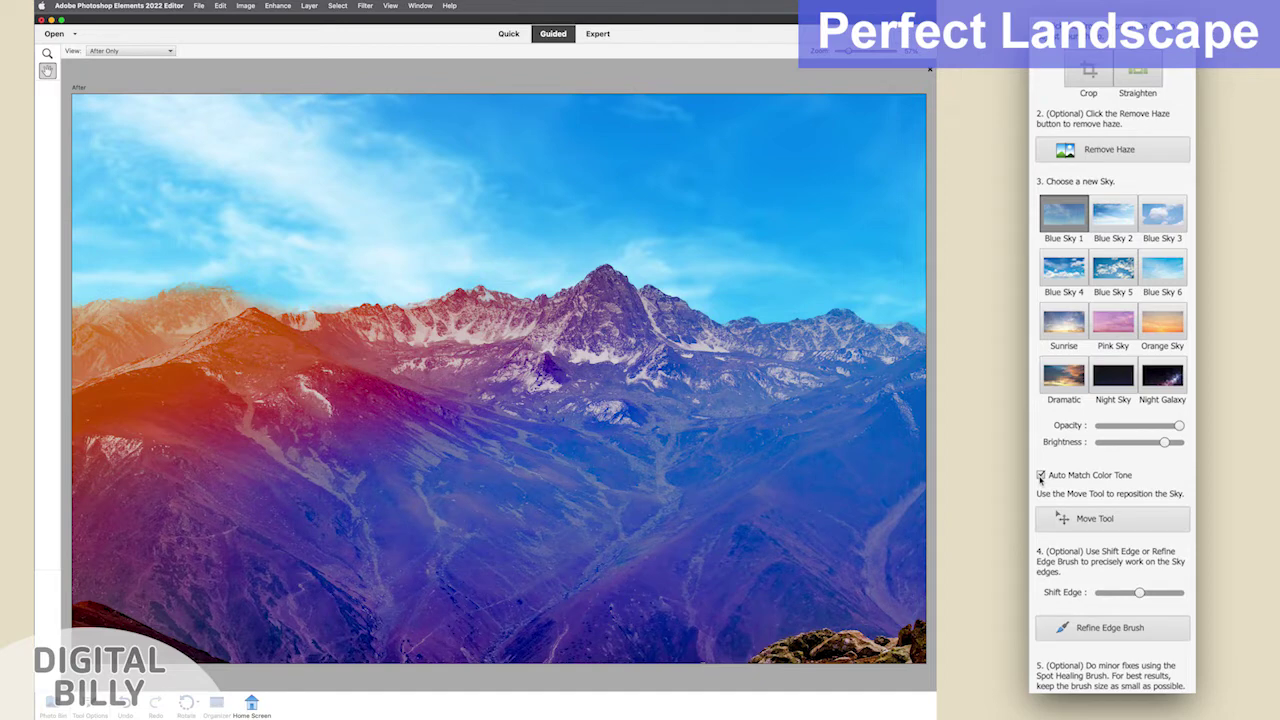
- Move the new sky slightly upward and reduce Shift Edge to its minimum to restore the mountain edge
left_click(1057, 528)
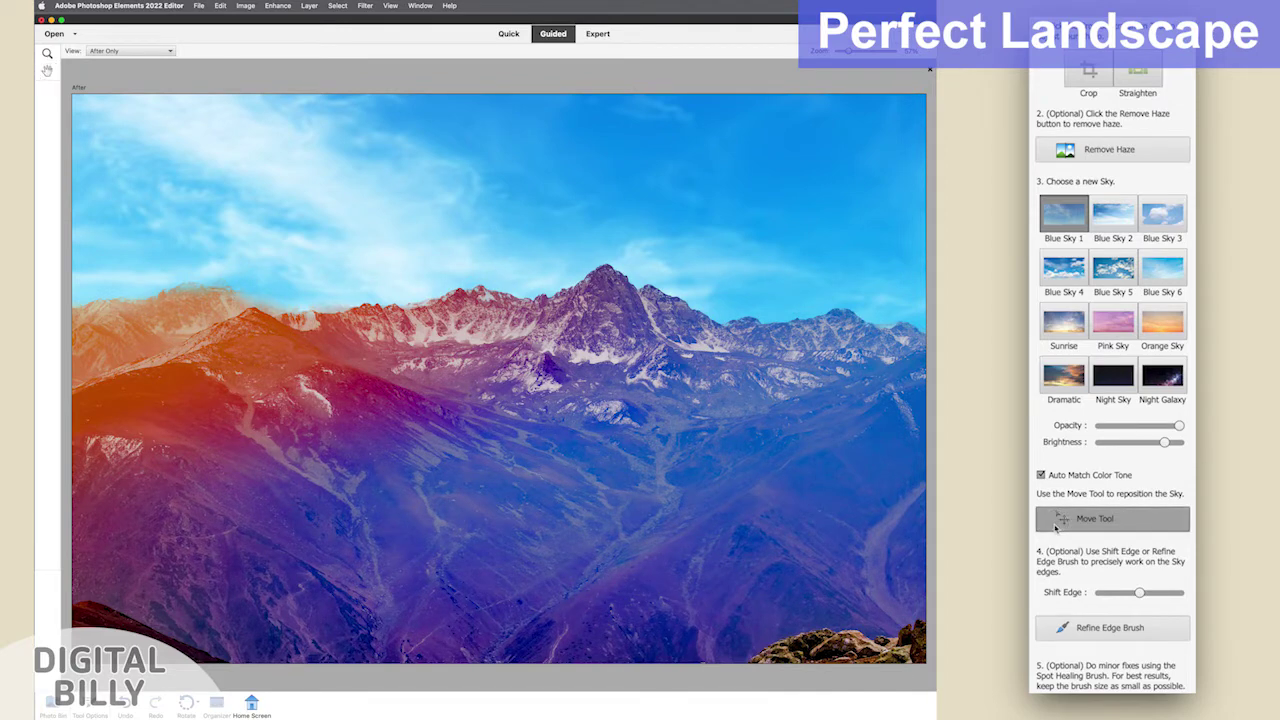
left_click_drag(762, 452, 754, 398)
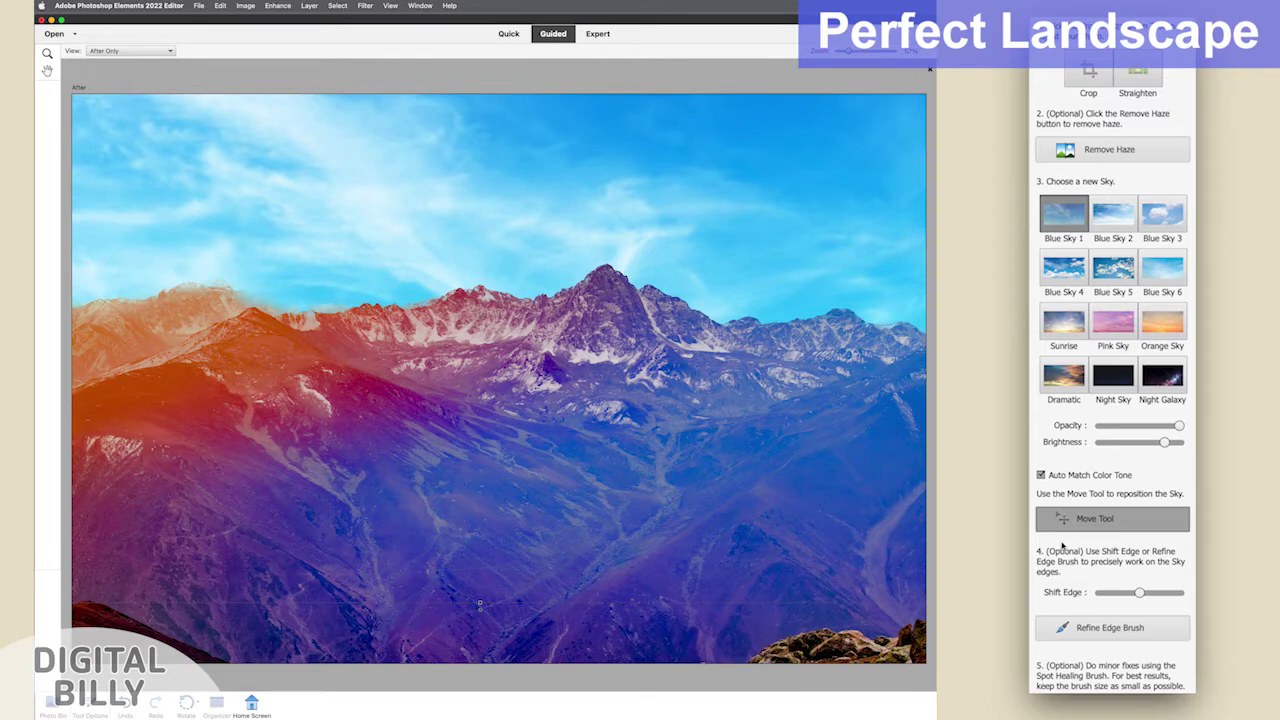
left_click_drag(1140, 592, 1099, 593)
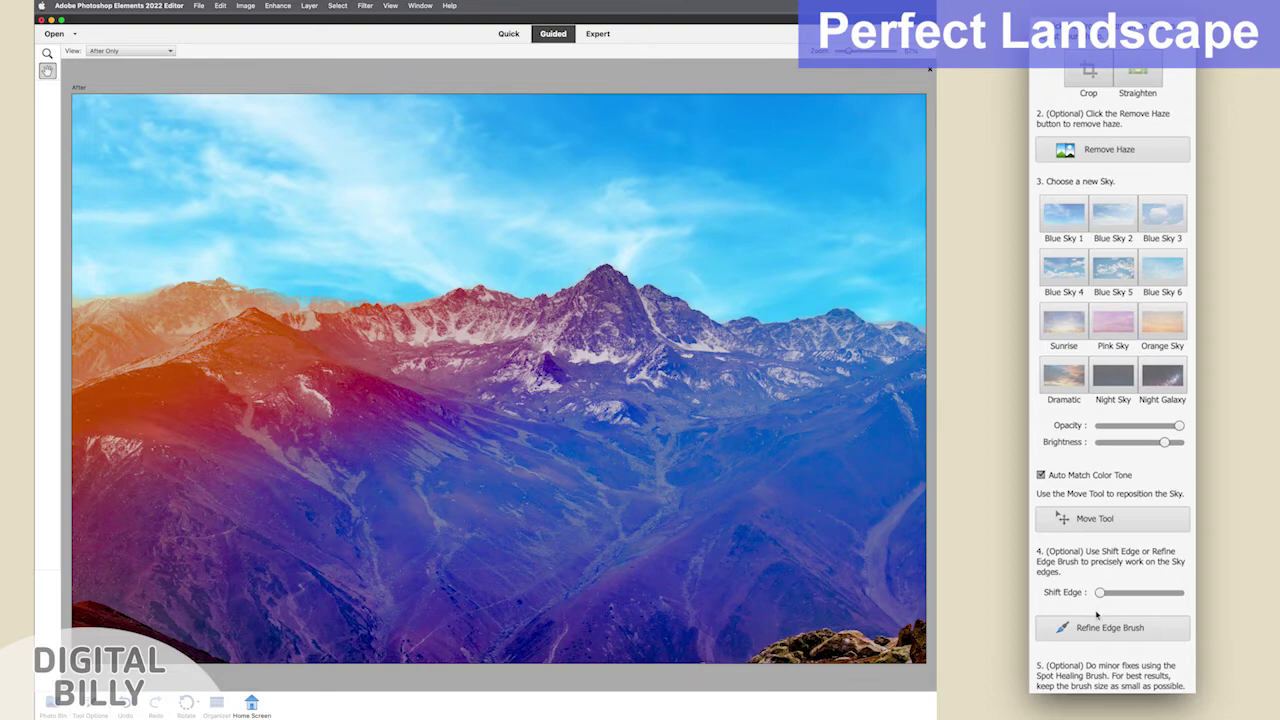
- Finish the Perfect Landscape edit and continue editing in Expert mode to show its layers
scroll(1097, 615, "down", 2)
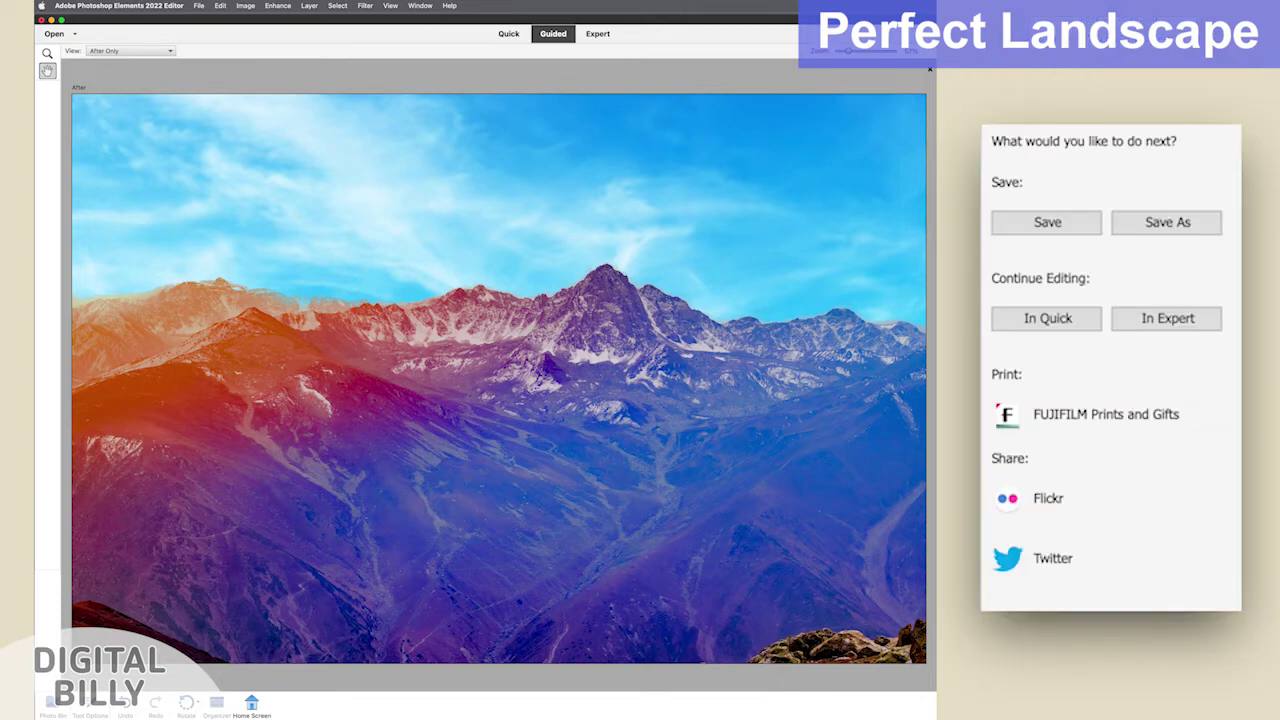
left_click(1165, 318)
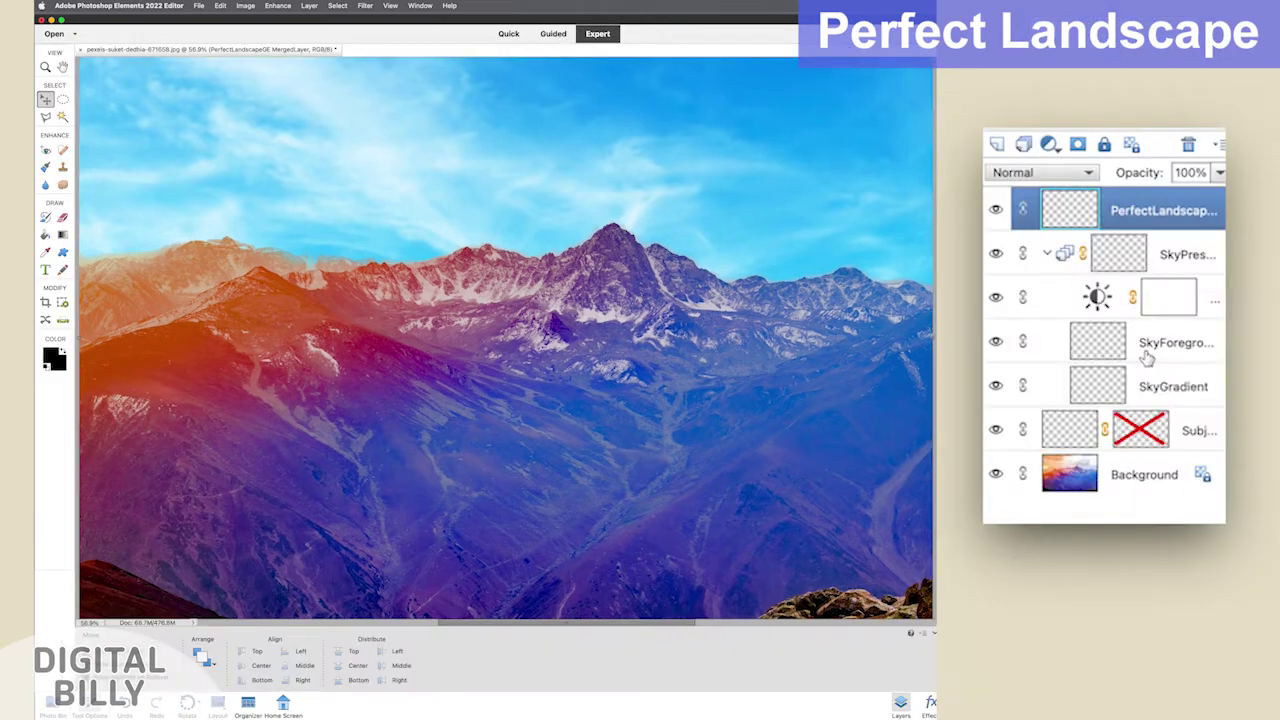
- Hide all layers of the landscape and show the Background and the Subject layers alone in turn to compare them
left_click_drag(995, 209, 998, 434)
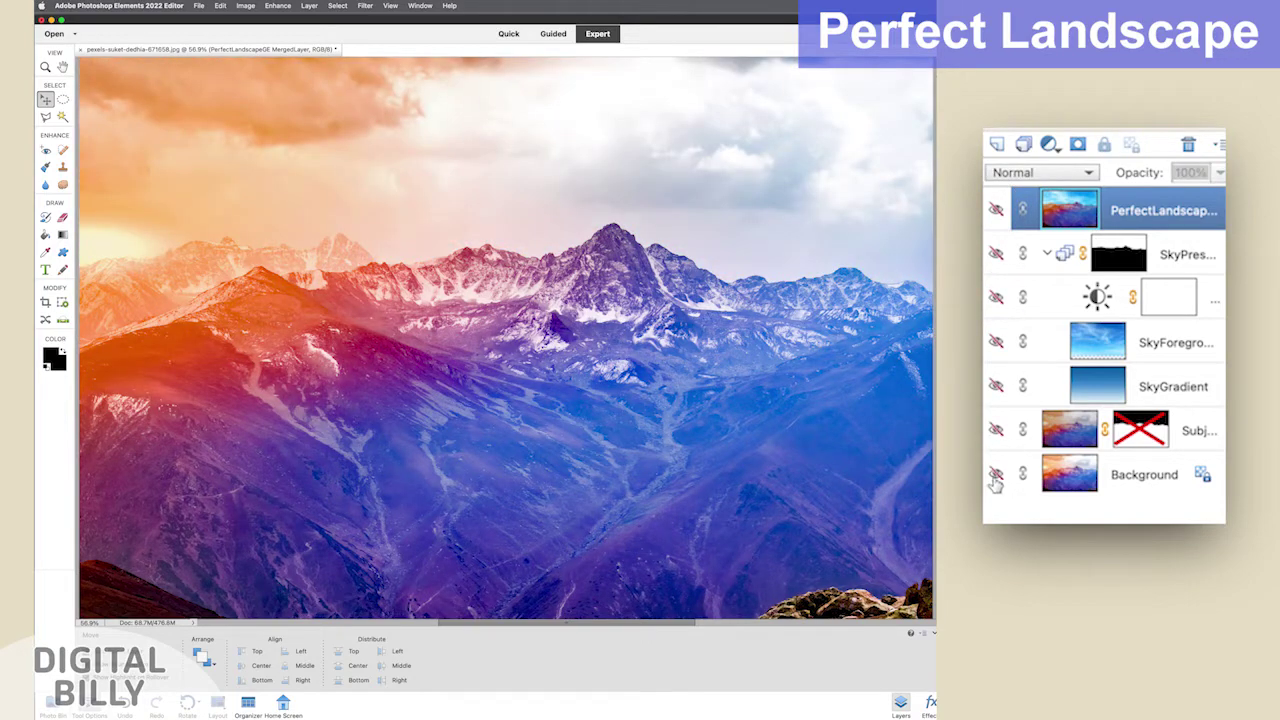
left_click(996, 474)
left_click(995, 432)
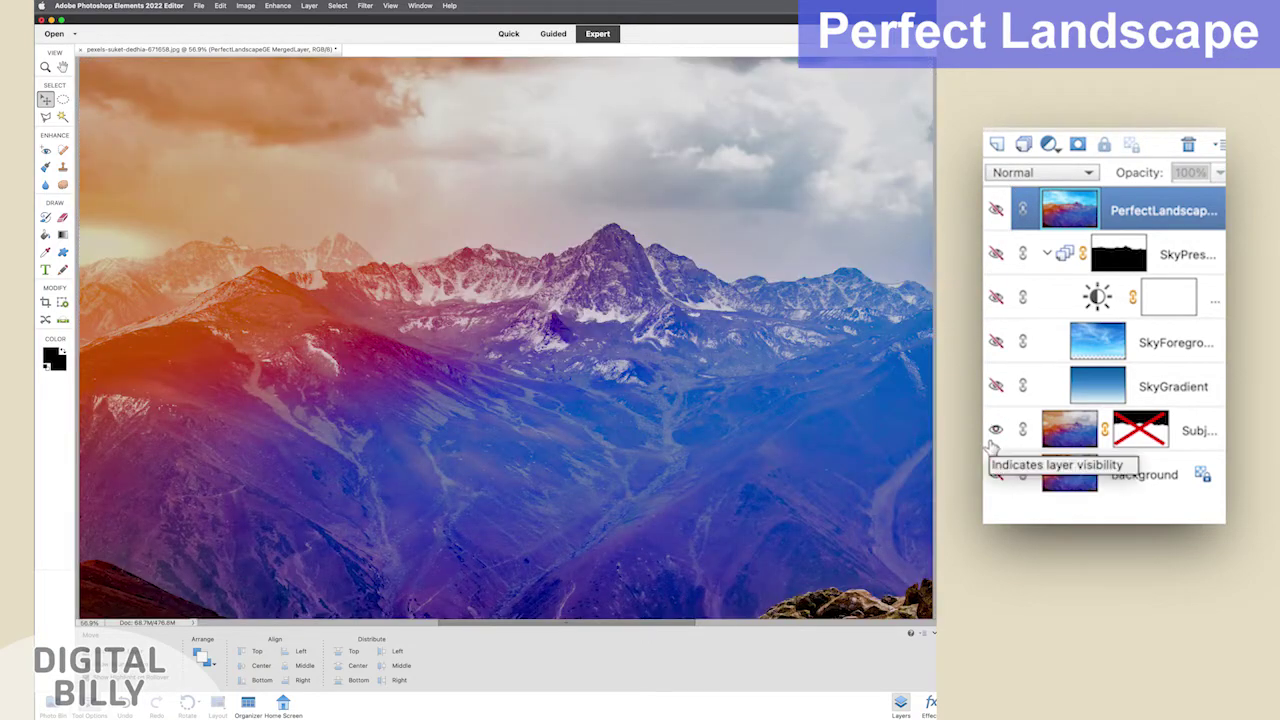
left_click(995, 430)
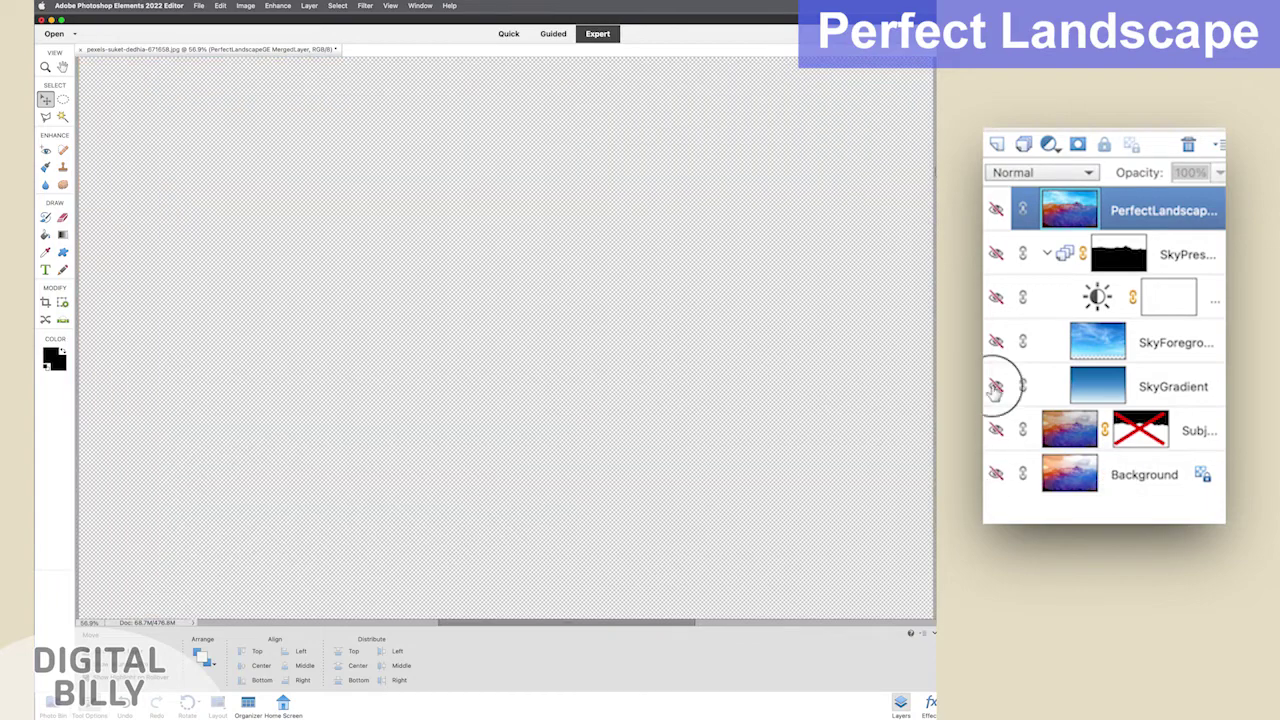
- Toggle the visibility of the SkyGradient, SkyForeground and brightness adjustment layers one by one to examine what each adds to the sky
left_click(995, 387)
left_click(995, 387)
left_click(995, 343)
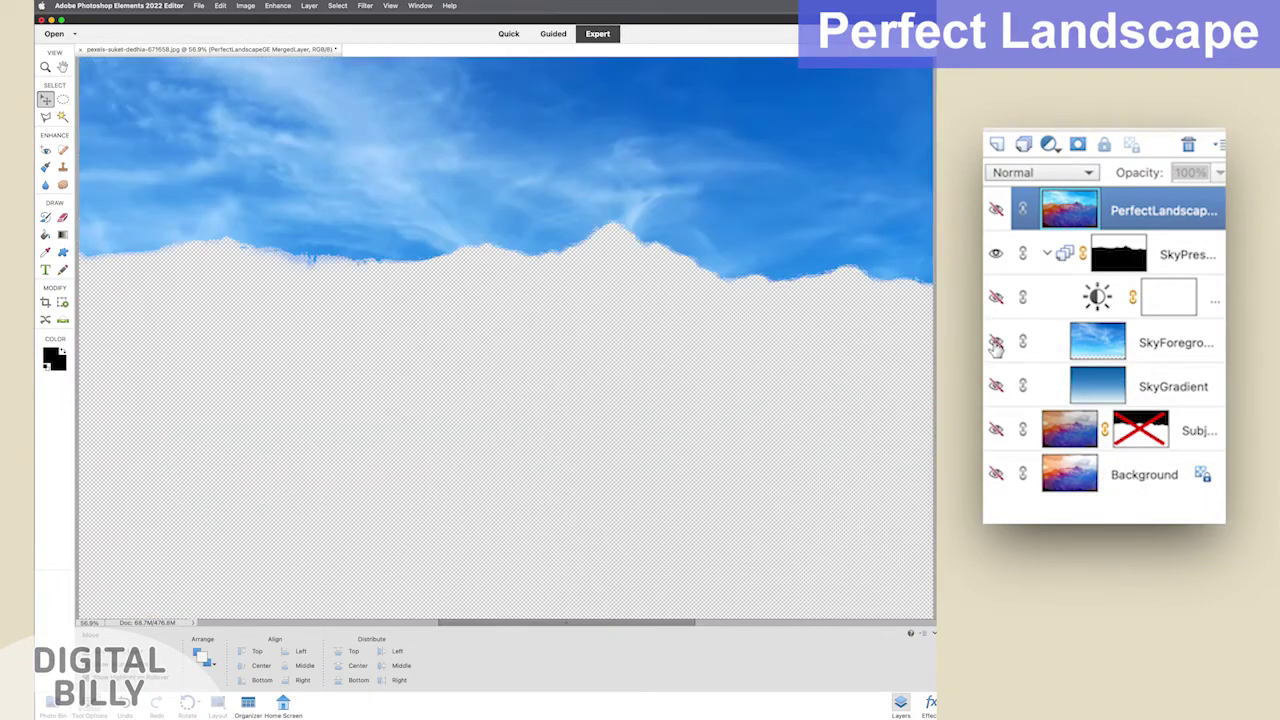
left_click(995, 343)
left_click(997, 300)
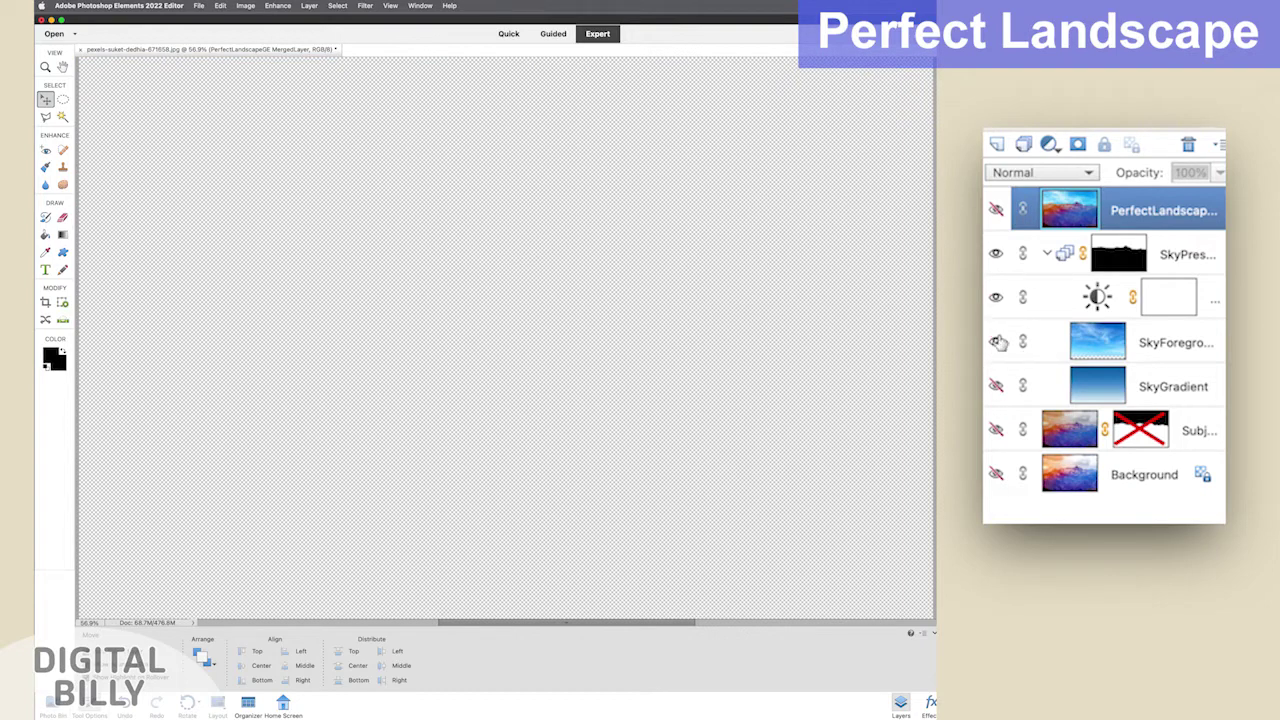
left_click(996, 341)
left_click(996, 300)
left_click(996, 300)
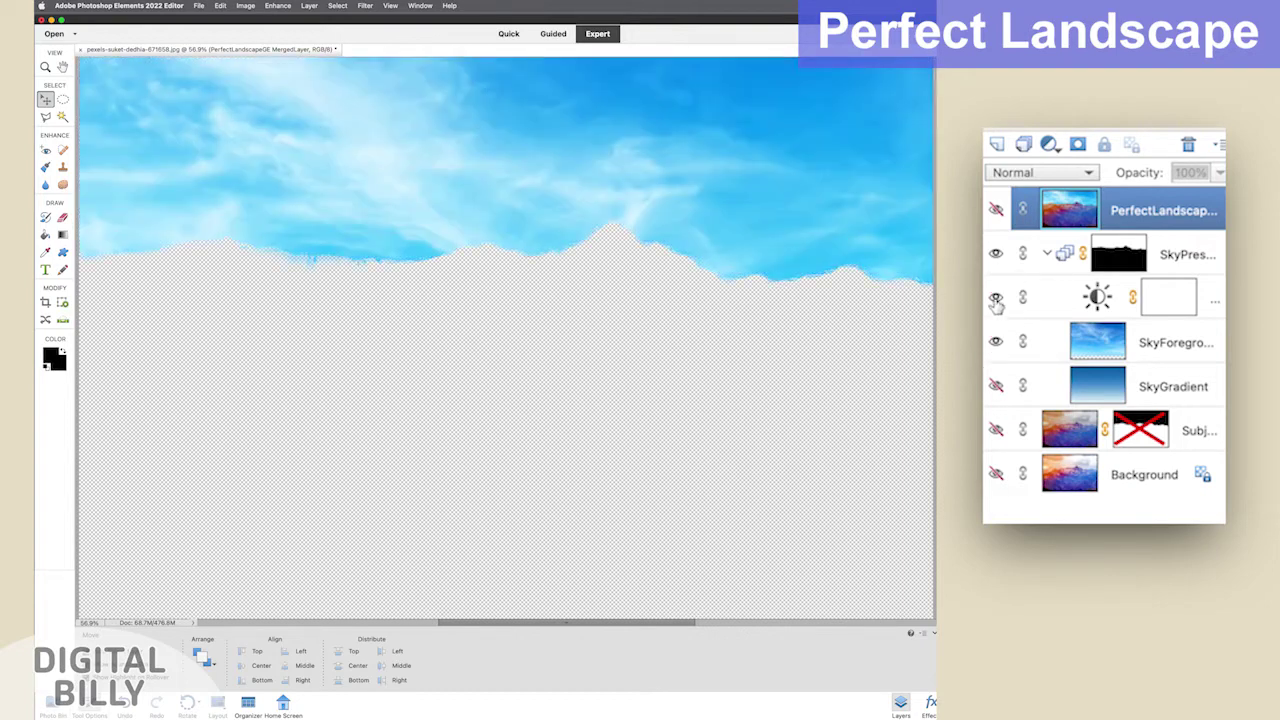
- Toggle the whole sky preset group and show the merged PerfectLandscape layer to view the combined result
left_click(995, 256)
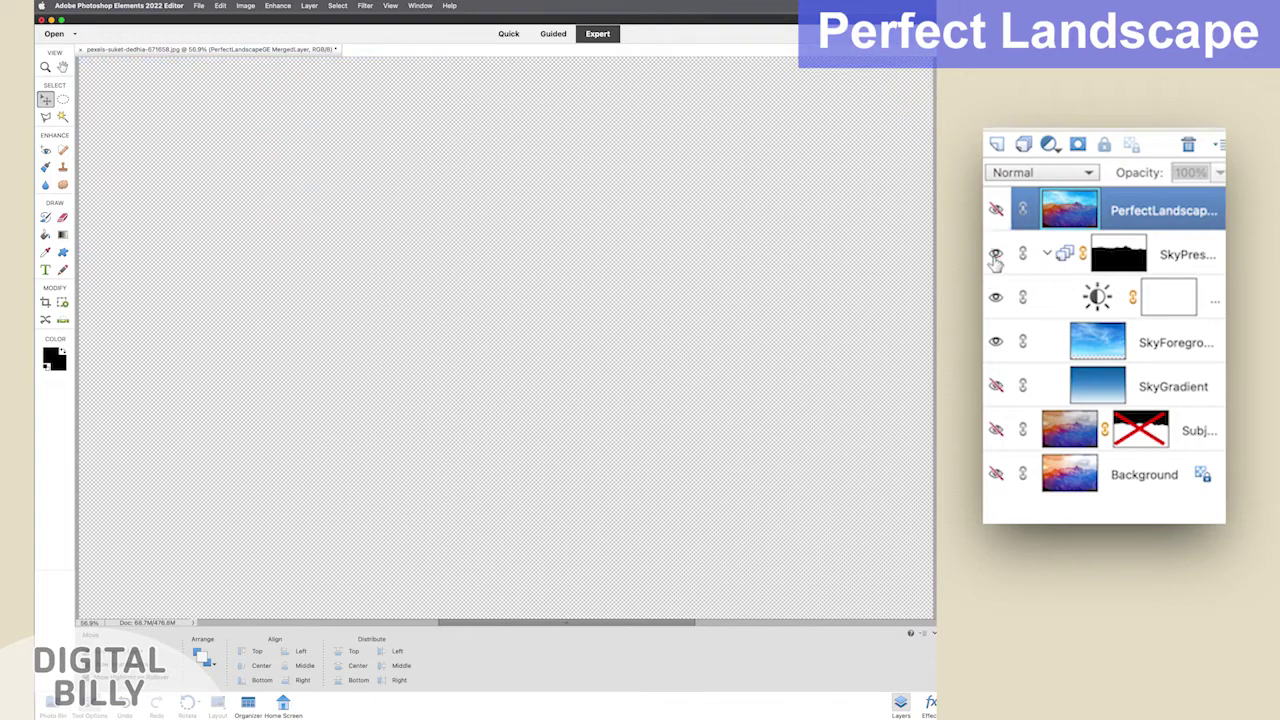
left_click(995, 256)
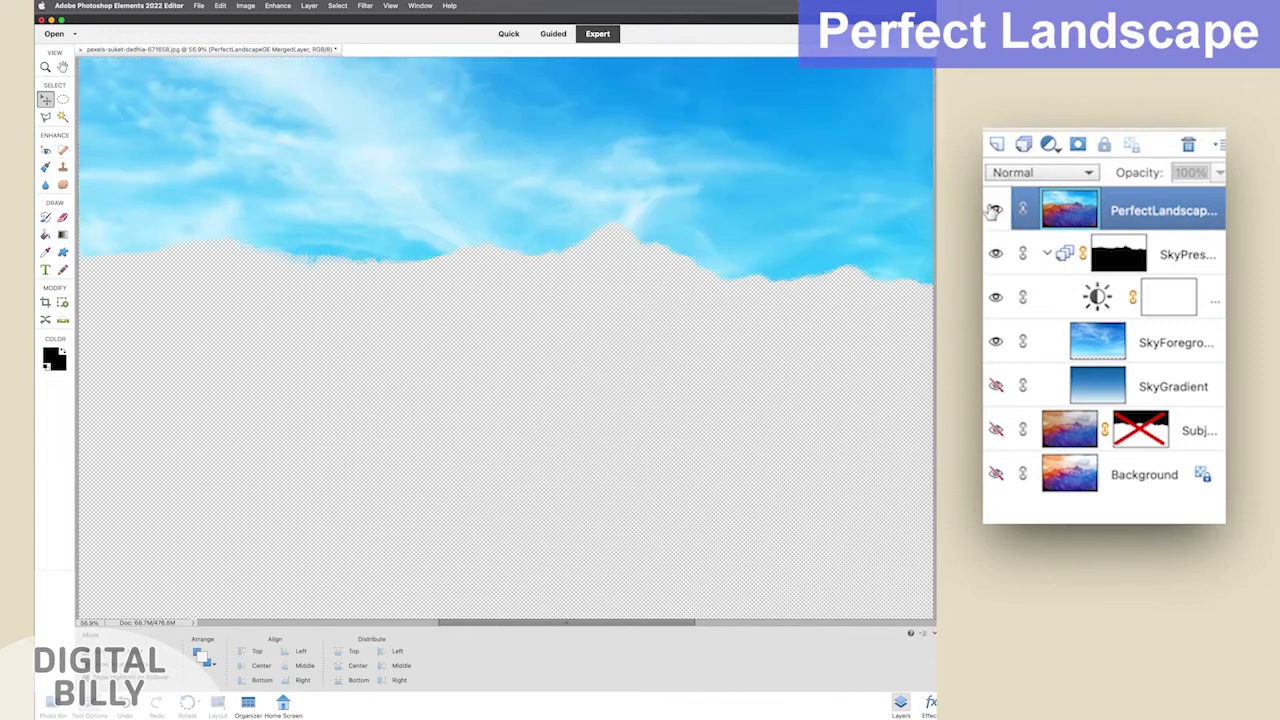
left_click(995, 210)
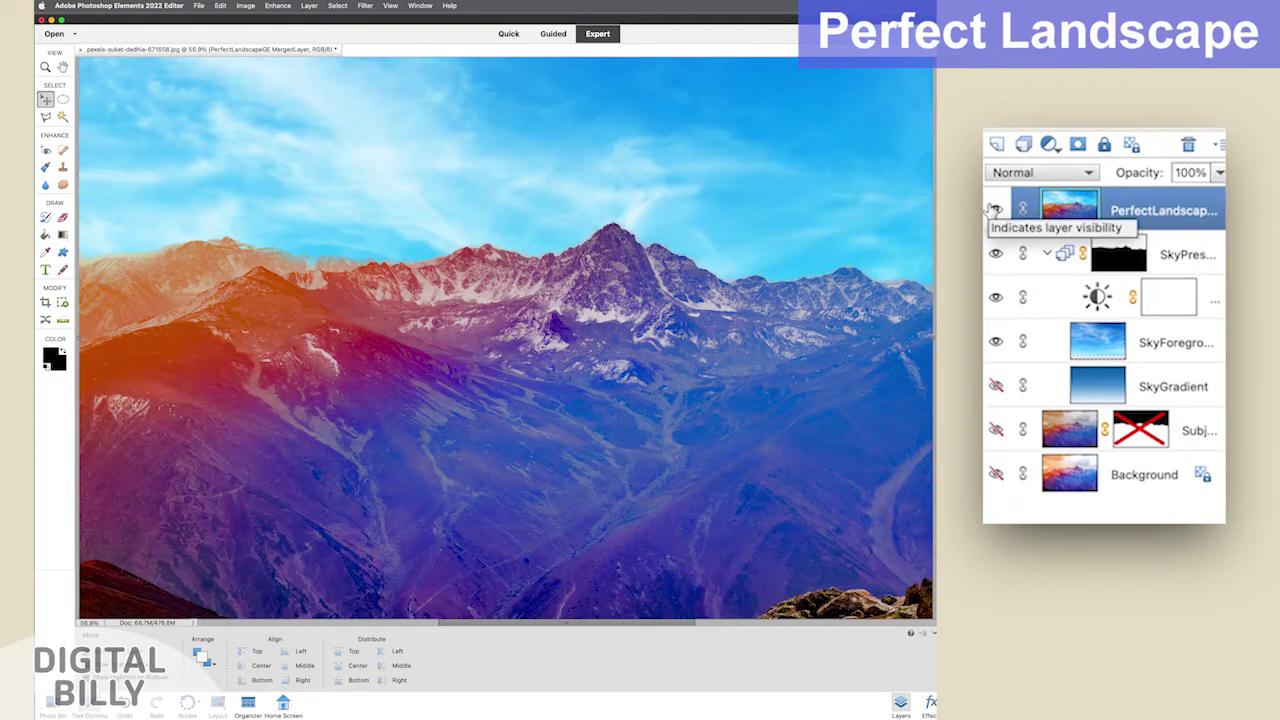
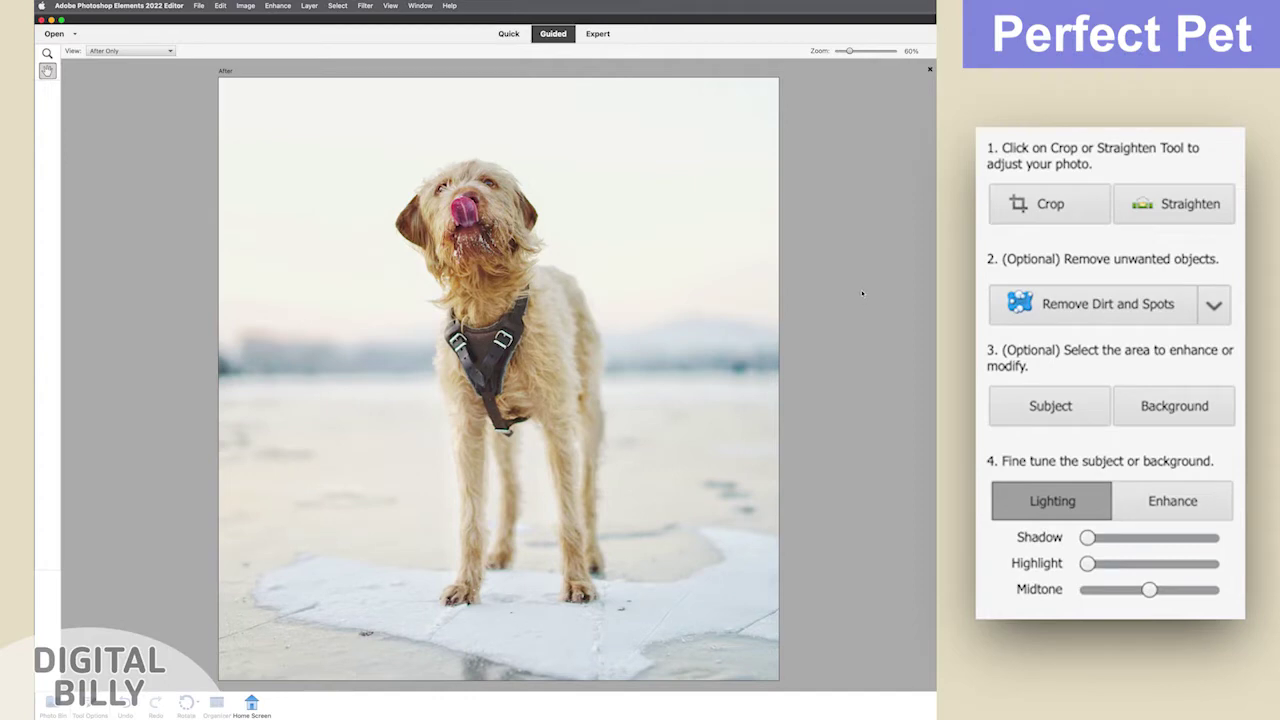
- Straighten the dog photo along the horizon line behind the dog
left_click(1185, 208)
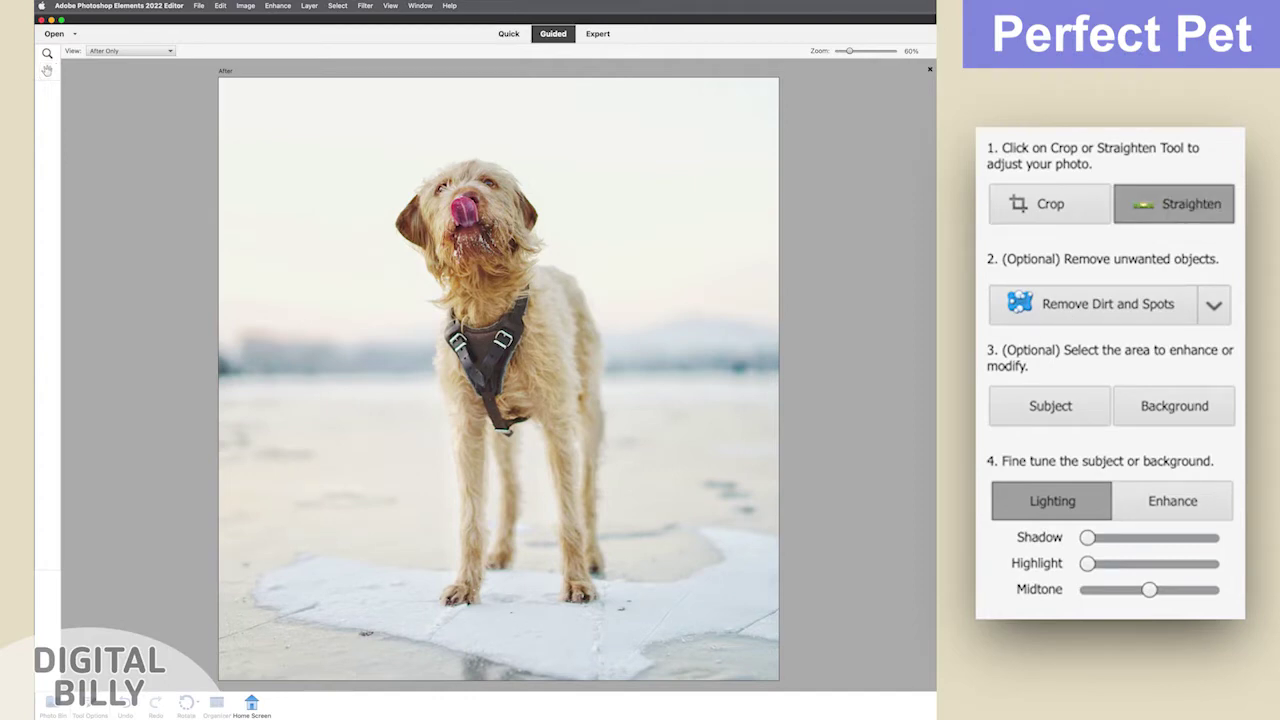
left_click_drag(297, 374, 716, 369)
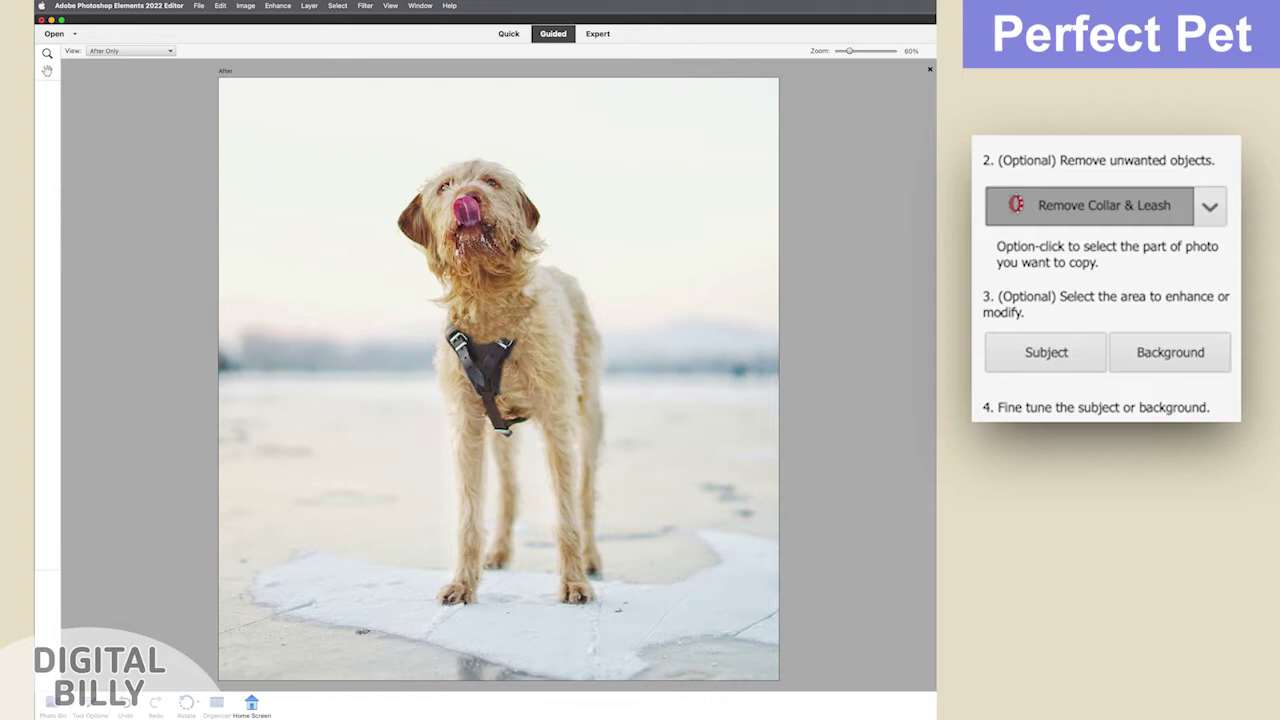
- Cover the dog's harness with copied chest fur using Remove Collar & Leash, and switch to Remove Dirt and Spots
left_click(508, 447, "alt")
mouse_move(508, 433)
left_mouse_down()
mouse_move(527, 419)
mouse_move(501, 404)
mouse_move(497, 428)
mouse_move(474, 408)
mouse_move(520, 380)
mouse_move(500, 388)
mouse_move(506, 345)
mouse_move(453, 345)
mouse_move(448, 325)
mouse_move(456, 348)
left_mouse_up()
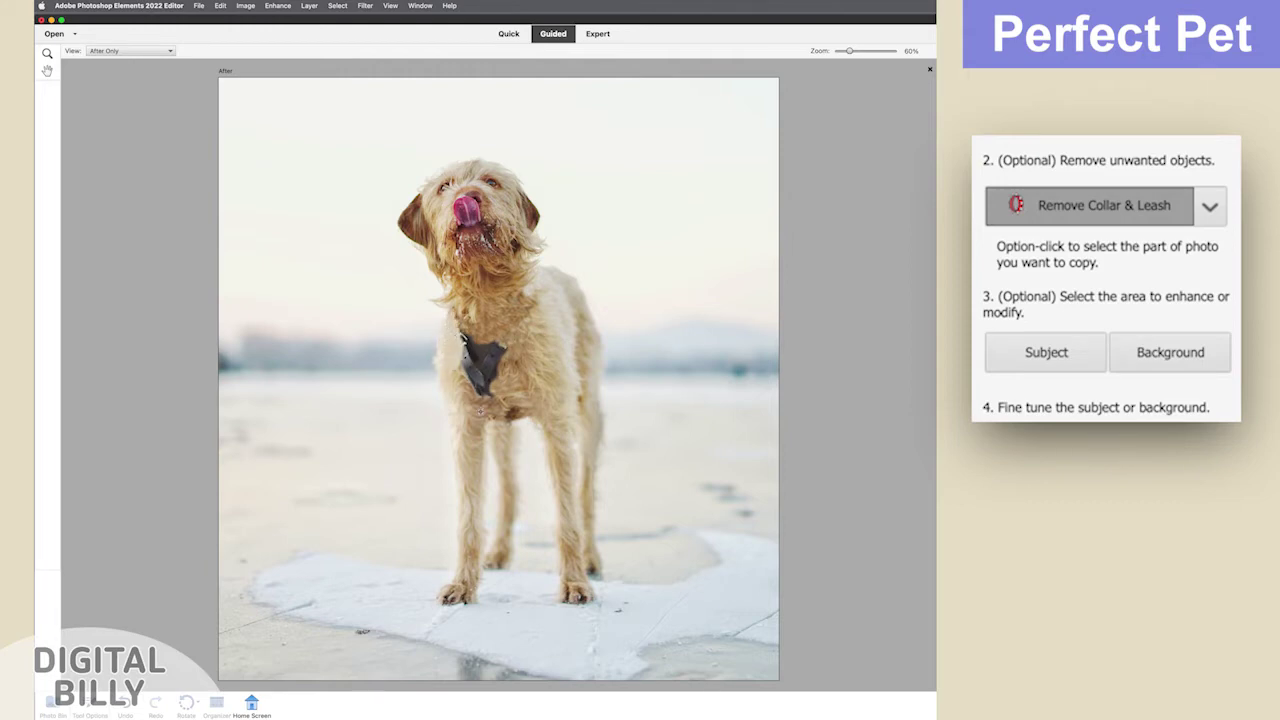
mouse_move(480, 411)
left_mouse_down()
mouse_move(465, 338)
mouse_move(505, 345)
mouse_move(482, 384)
left_mouse_up()
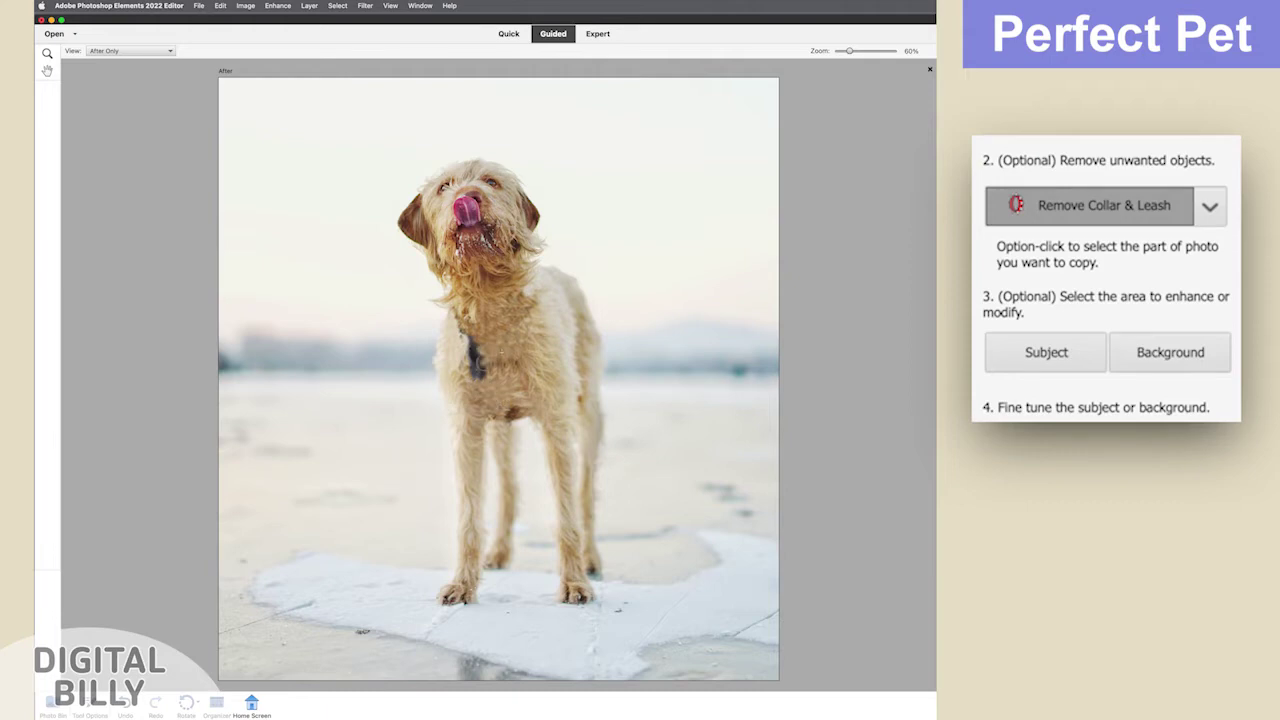
mouse_move(488, 378)
left_mouse_down()
mouse_move(466, 338)
mouse_move(470, 348)
left_mouse_up()
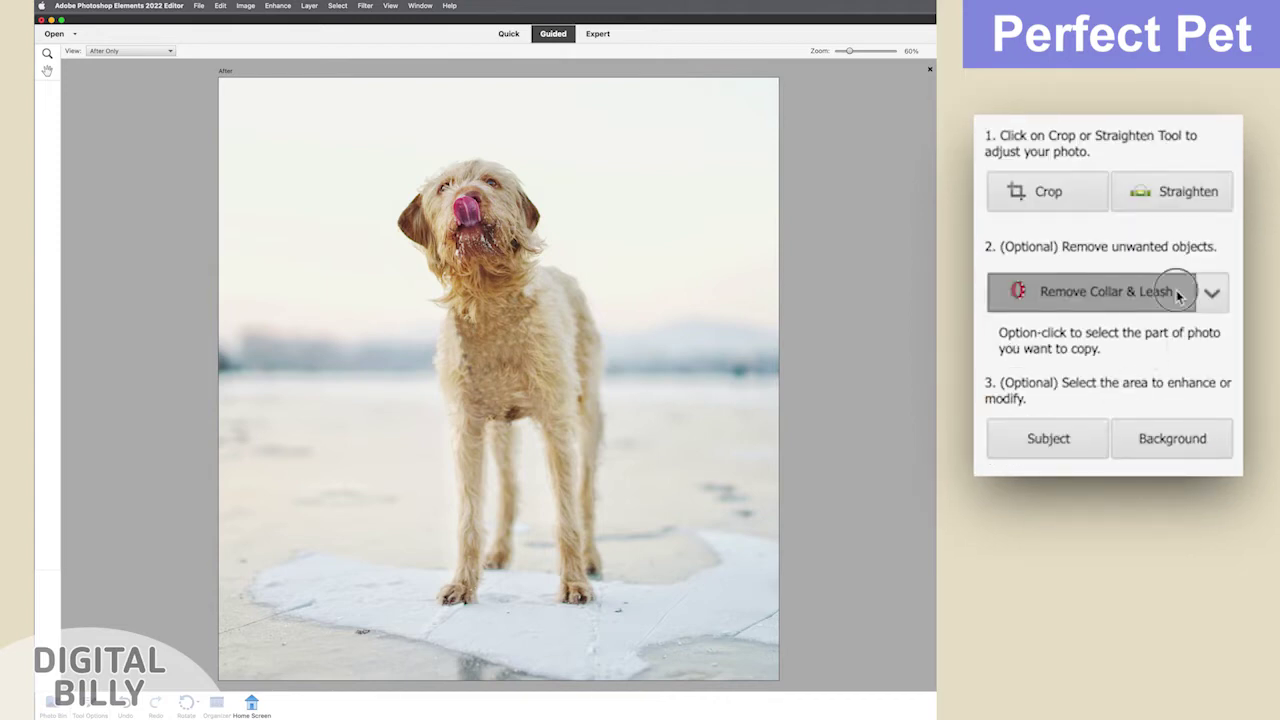
left_click(1212, 294)
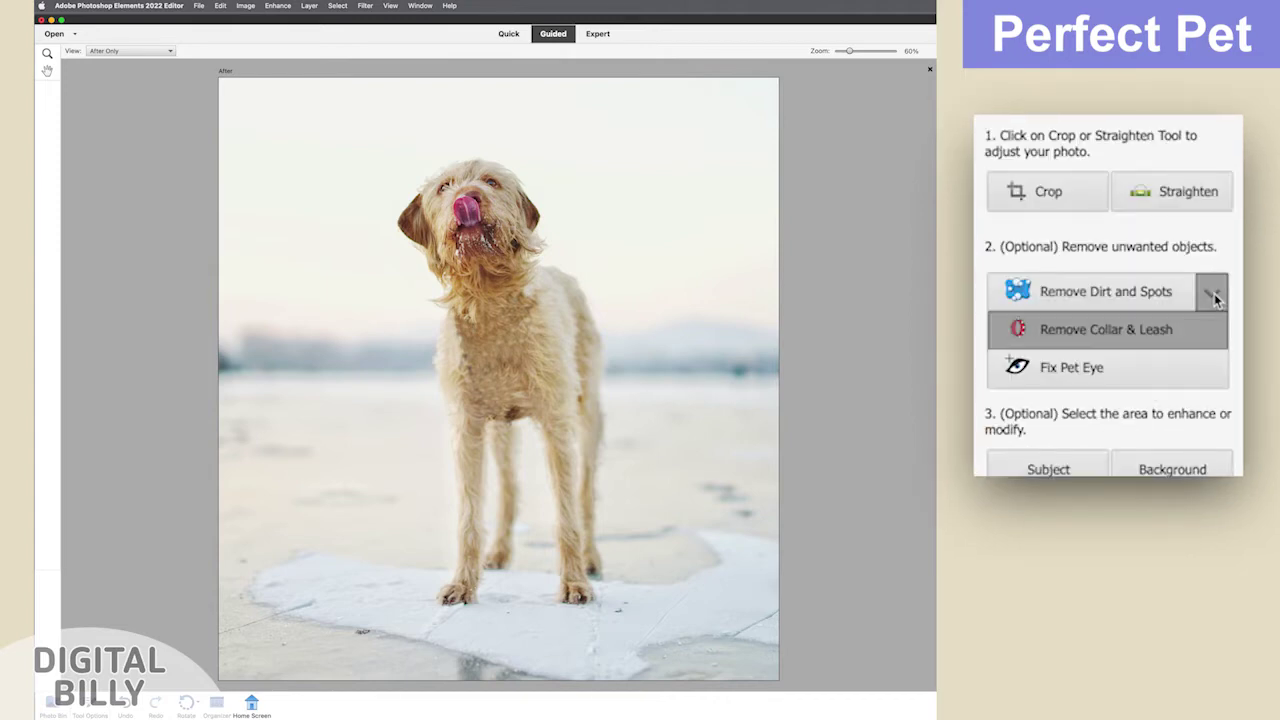
left_click(1122, 295)
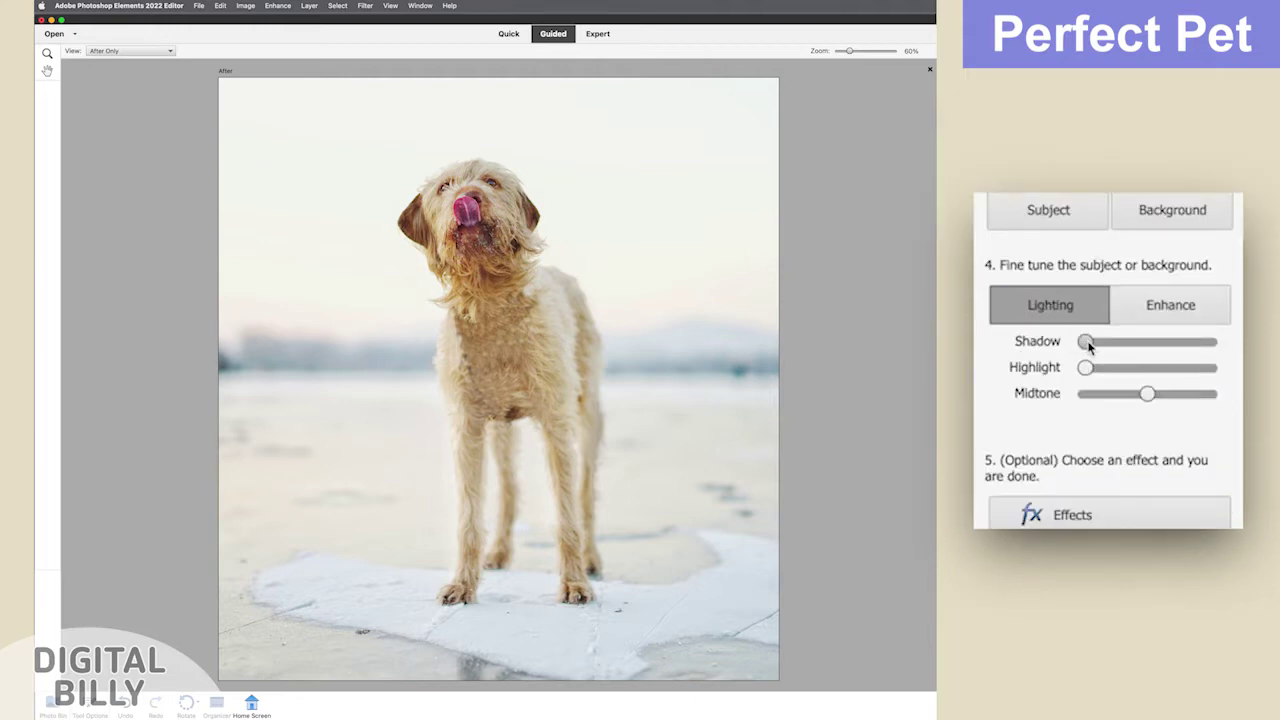
- Raise the Shadow, Highlight and Midtone lighting of the dog photo moderately
left_click_drag(1087, 343, 1098, 346)
left_click_drag(1089, 296, 1173, 354)
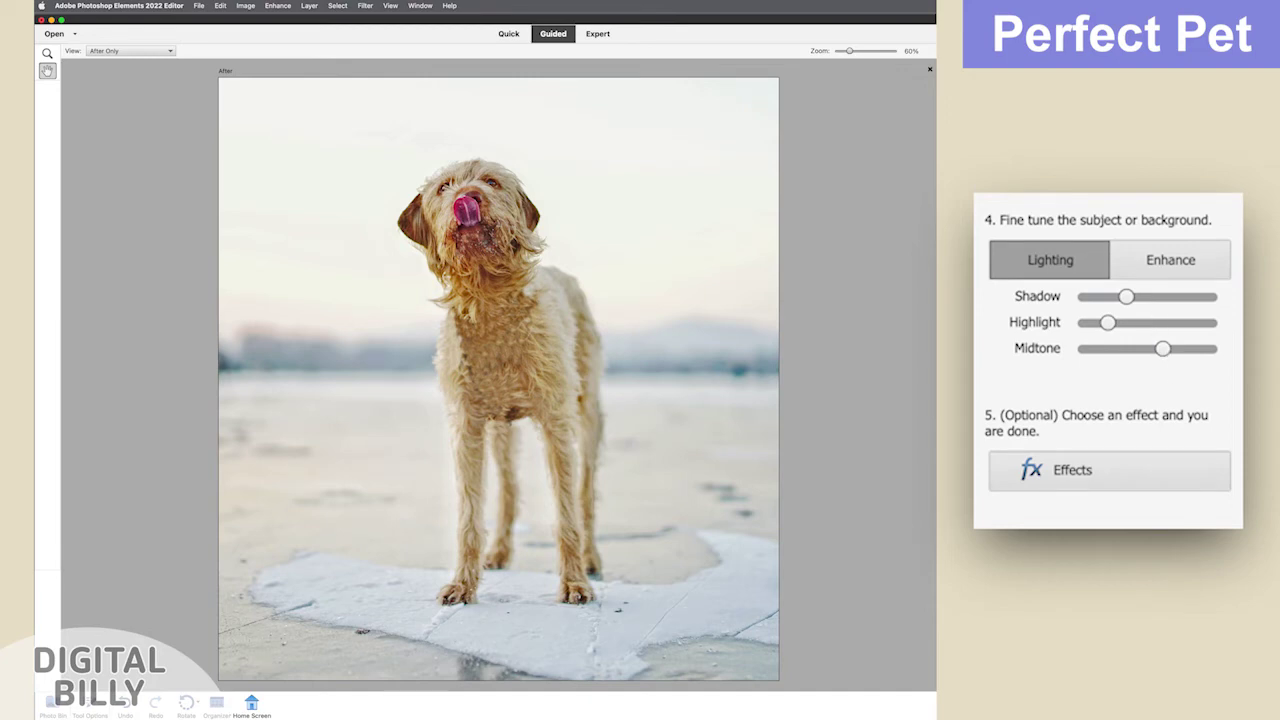
- Preview the Auto Correct, Sharpen and Vignette effects on the dog photo and apply the Blur effect
scroll(1131, 331, "down", 3)
left_click(1131, 331)
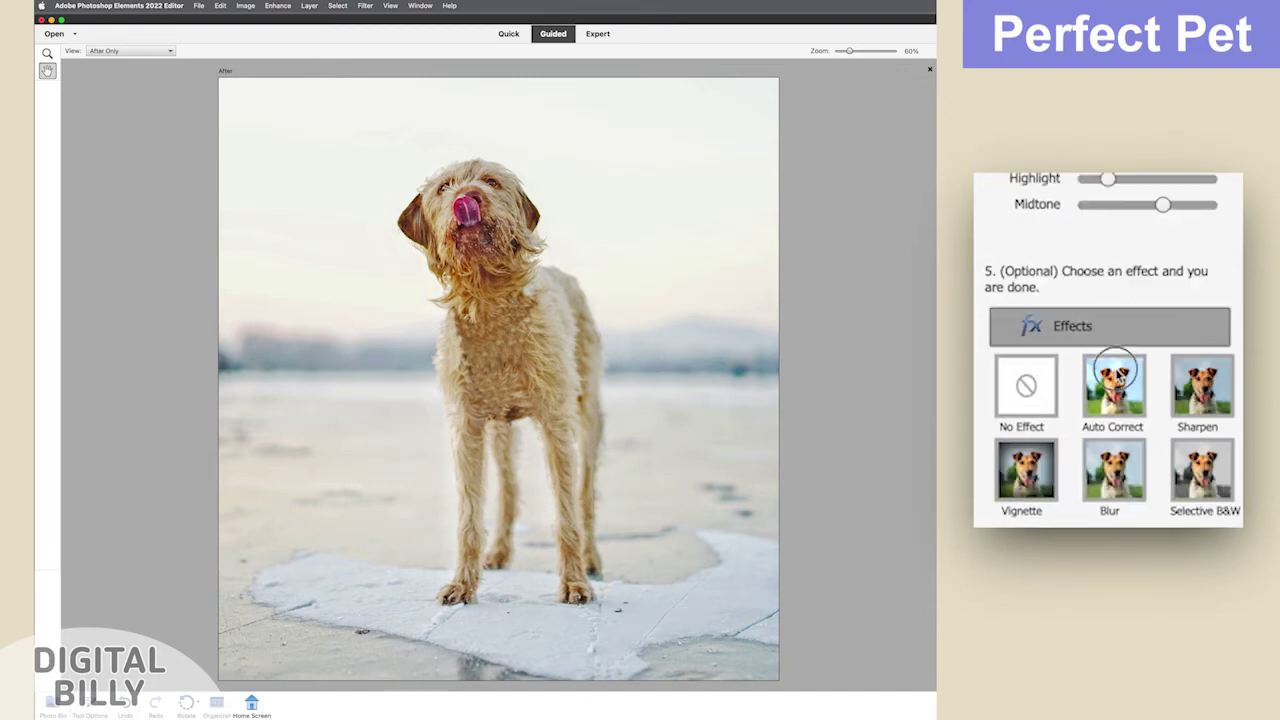
left_click(1113, 372)
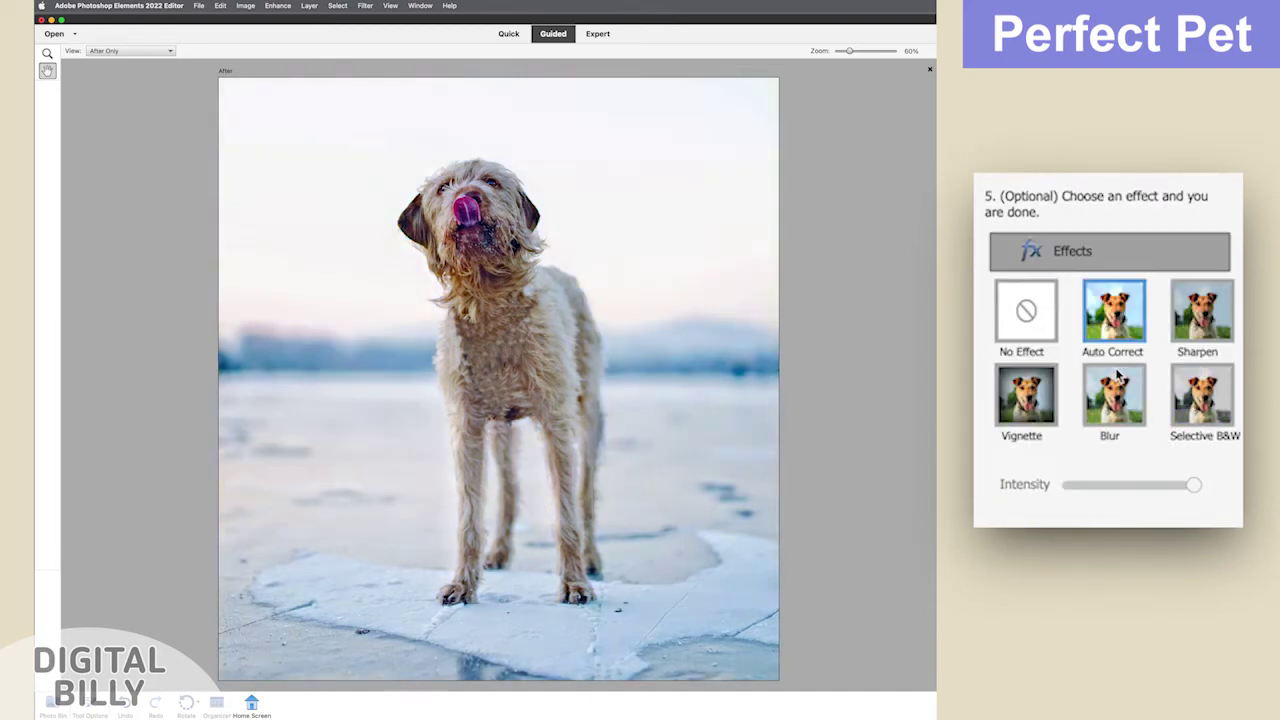
left_click(1178, 320)
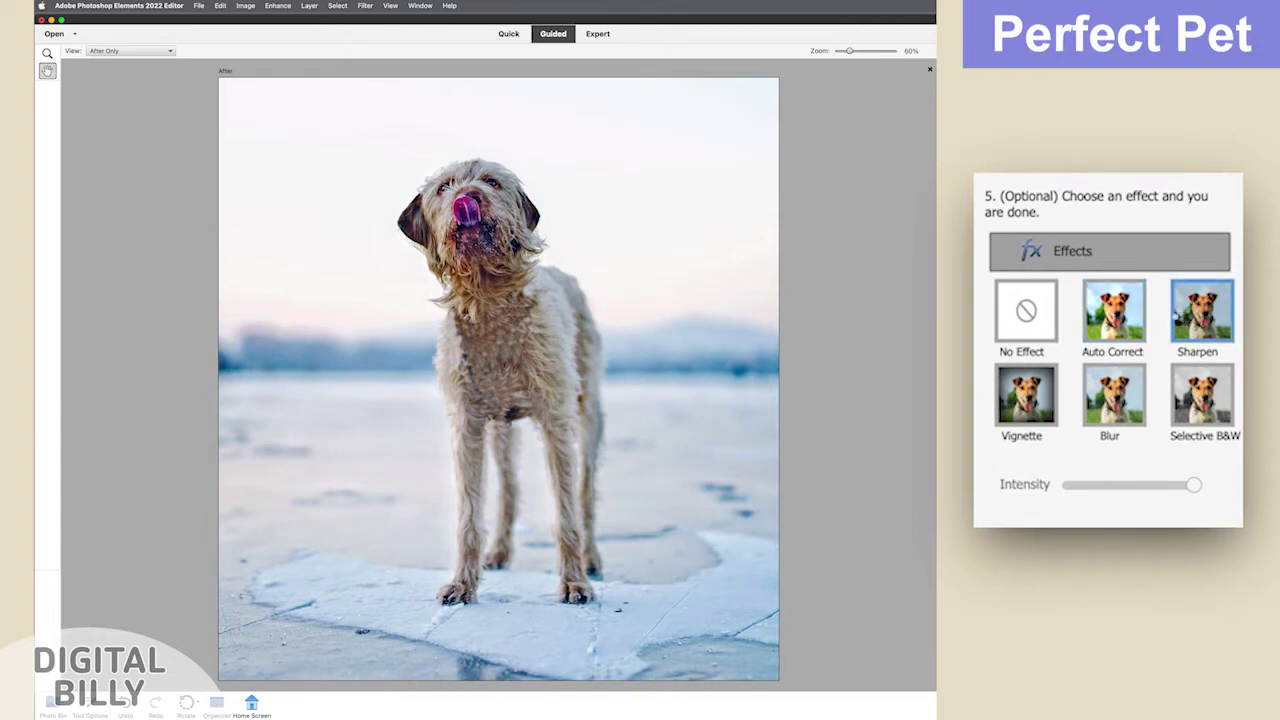
left_click(1030, 400)
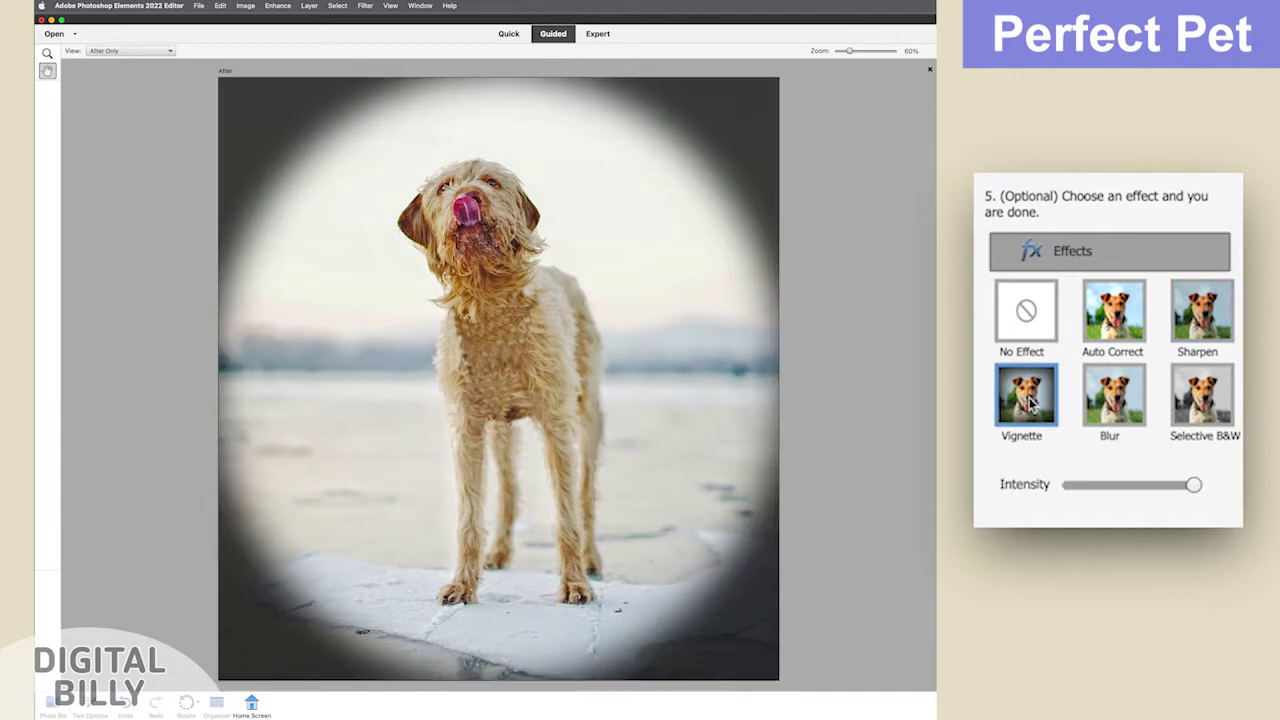
left_click(1098, 402)
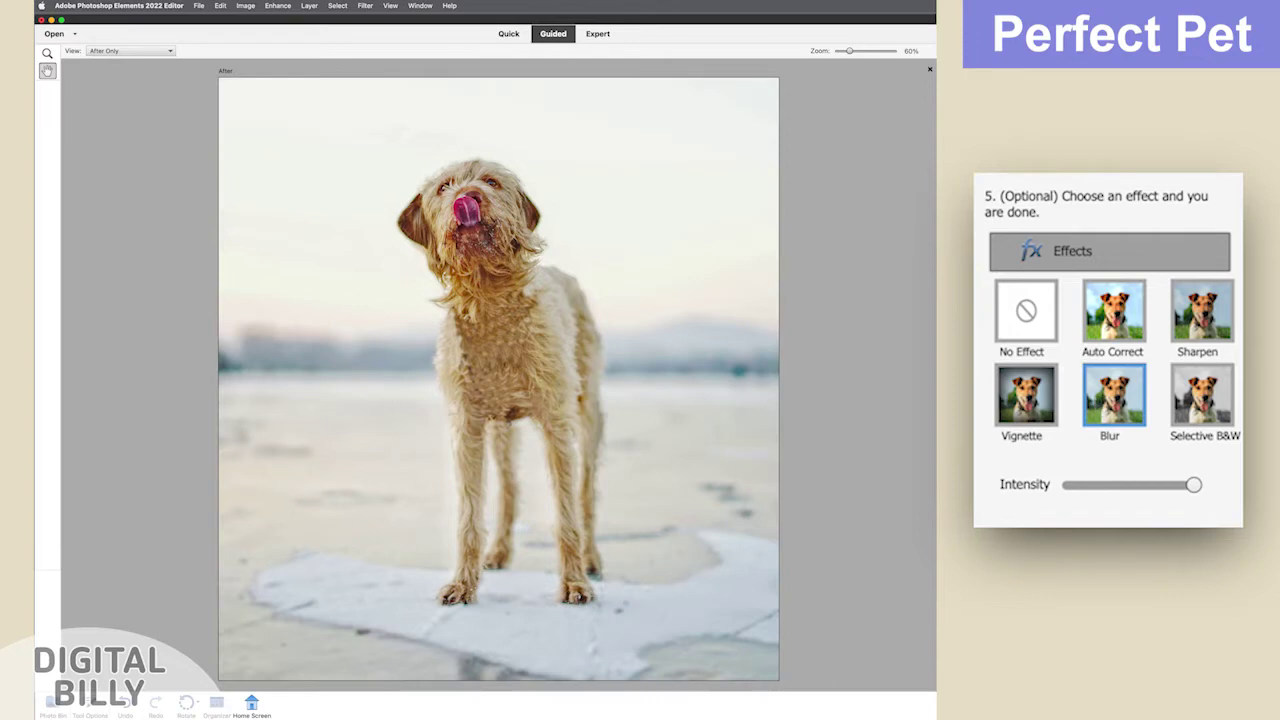
- Continue the pet photo in Expert mode and toggle the visibility of the masked top layer and Layer 0 copy
left_click(1154, 314)
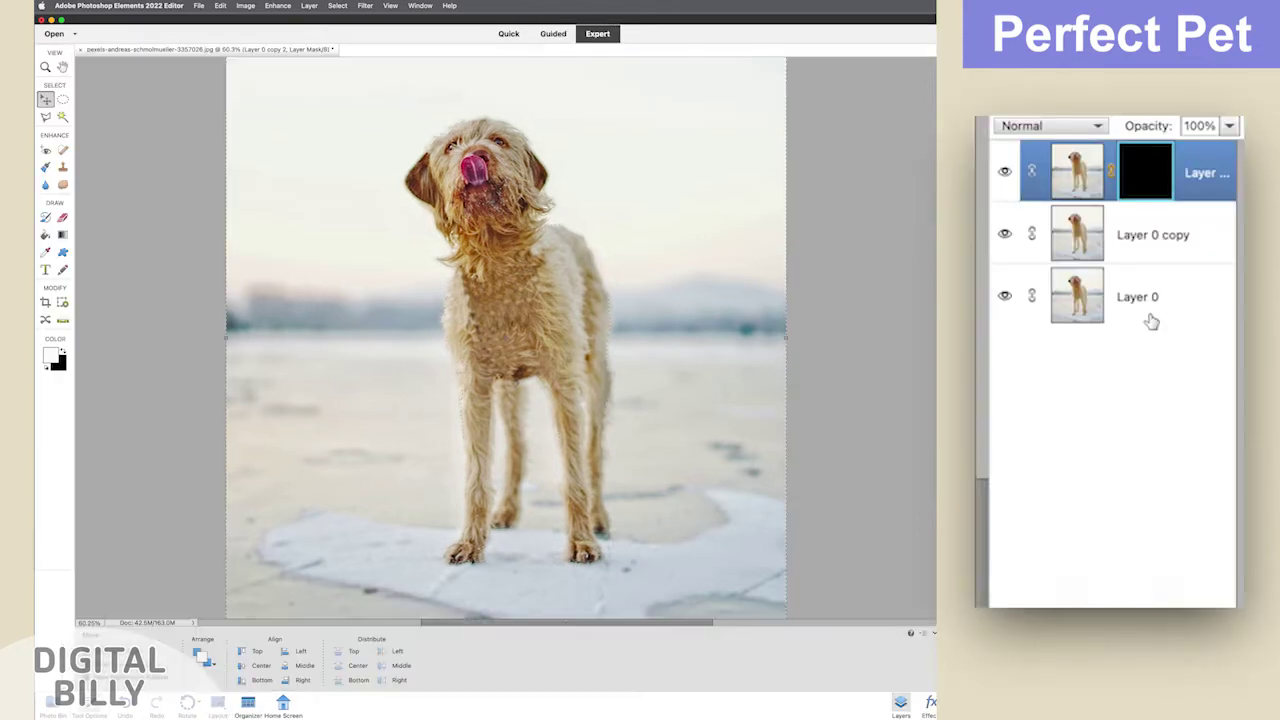
left_click(994, 238)
left_click(995, 300)
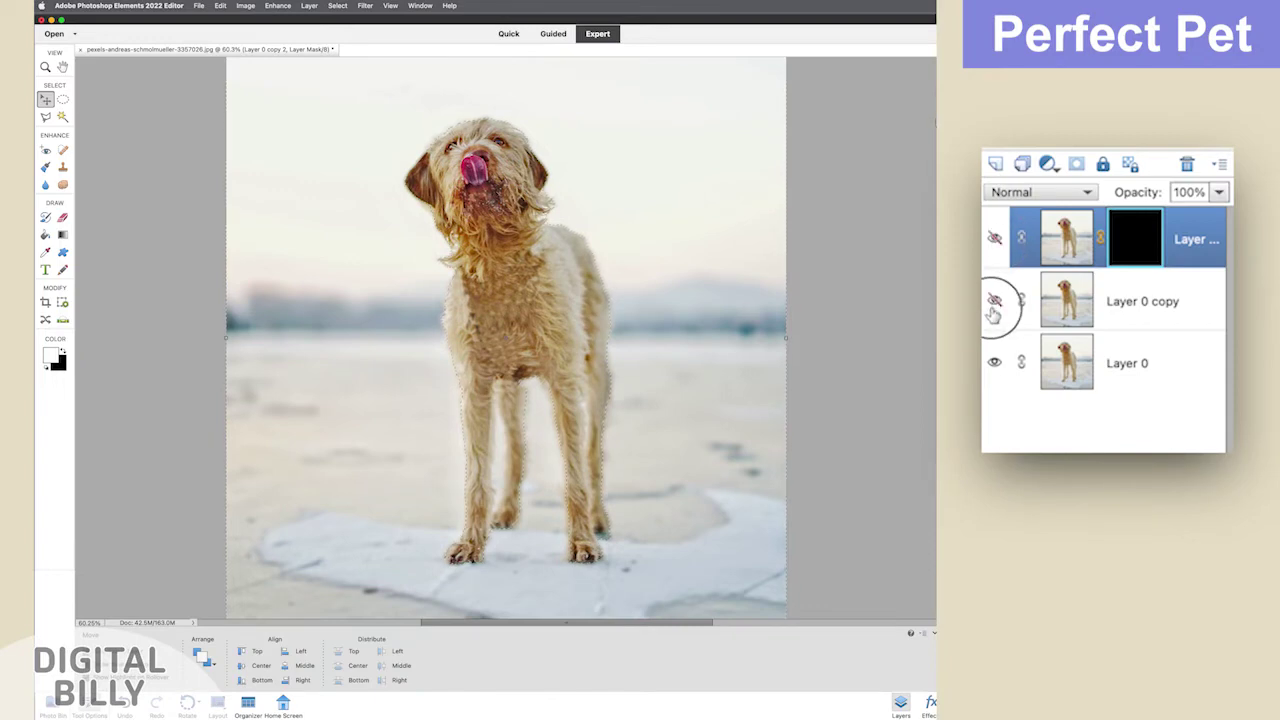
left_click(996, 302)
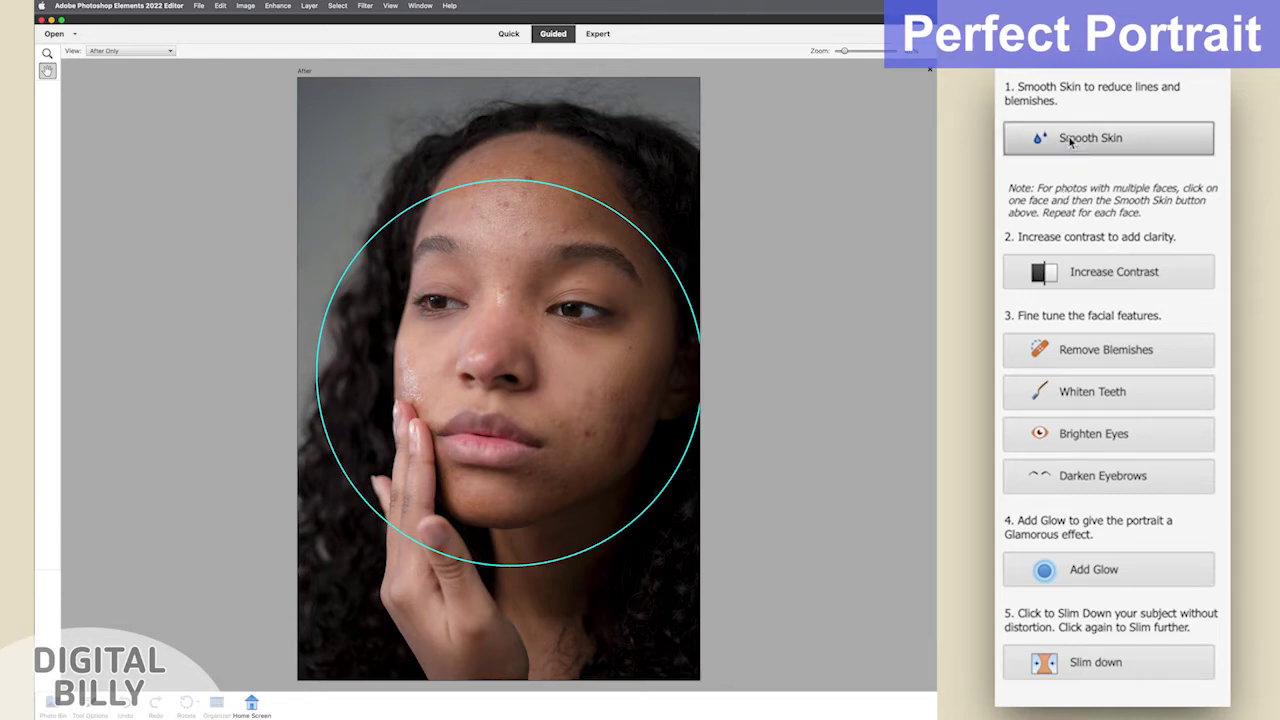
- Smooth the skin of the woman's face in the portrait and increase the photo's contrast
left_click(1070, 140)
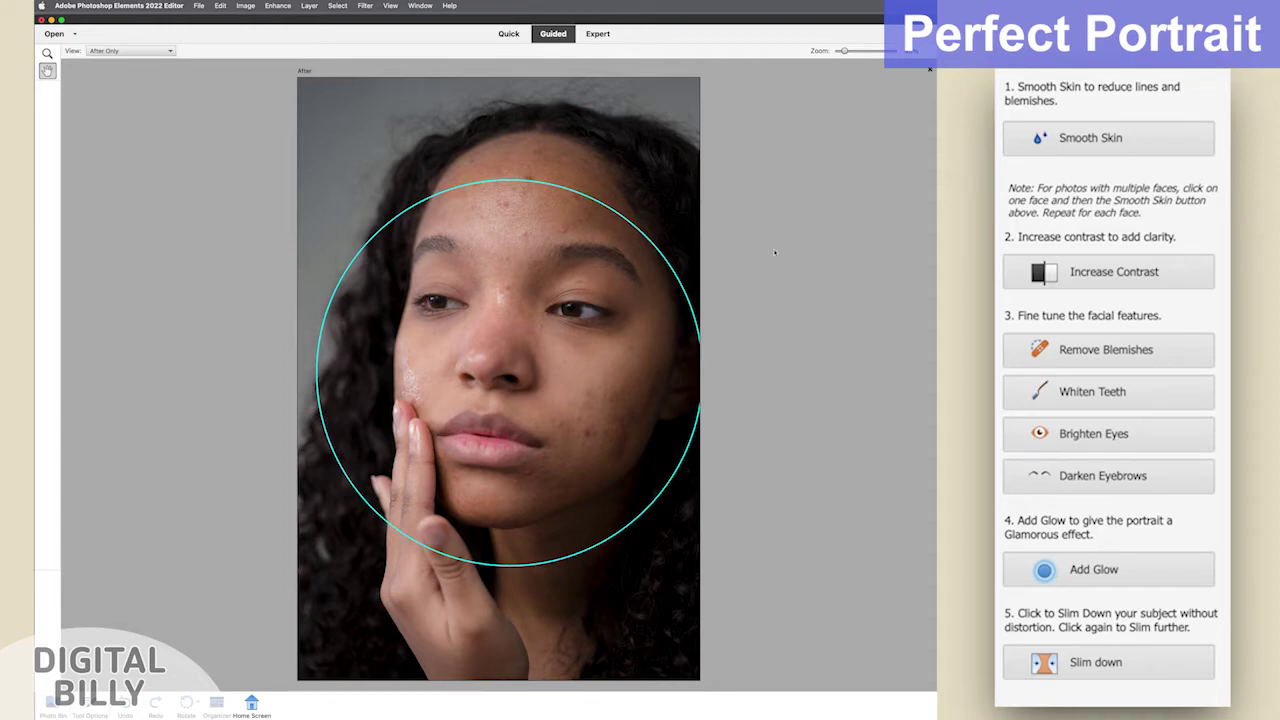
left_click(1036, 283)
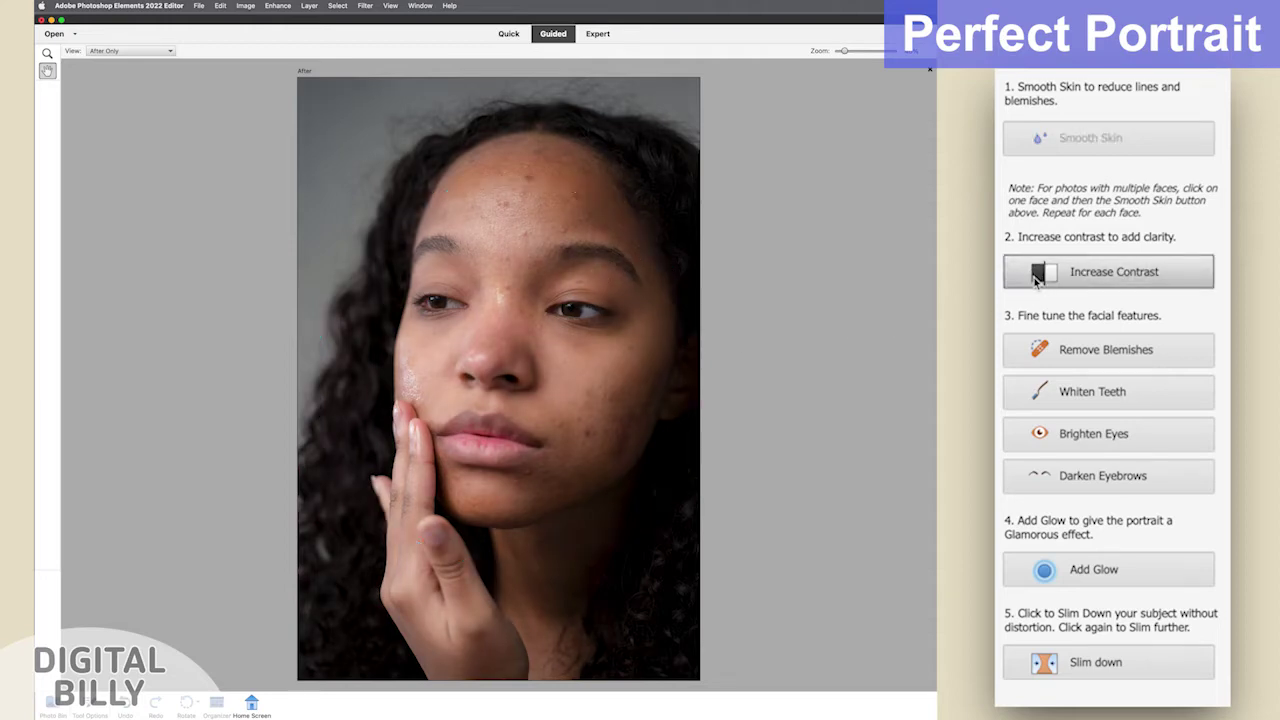
- Remove the blemishes on the woman's forehead with Remove Blemishes
left_click(1060, 350)
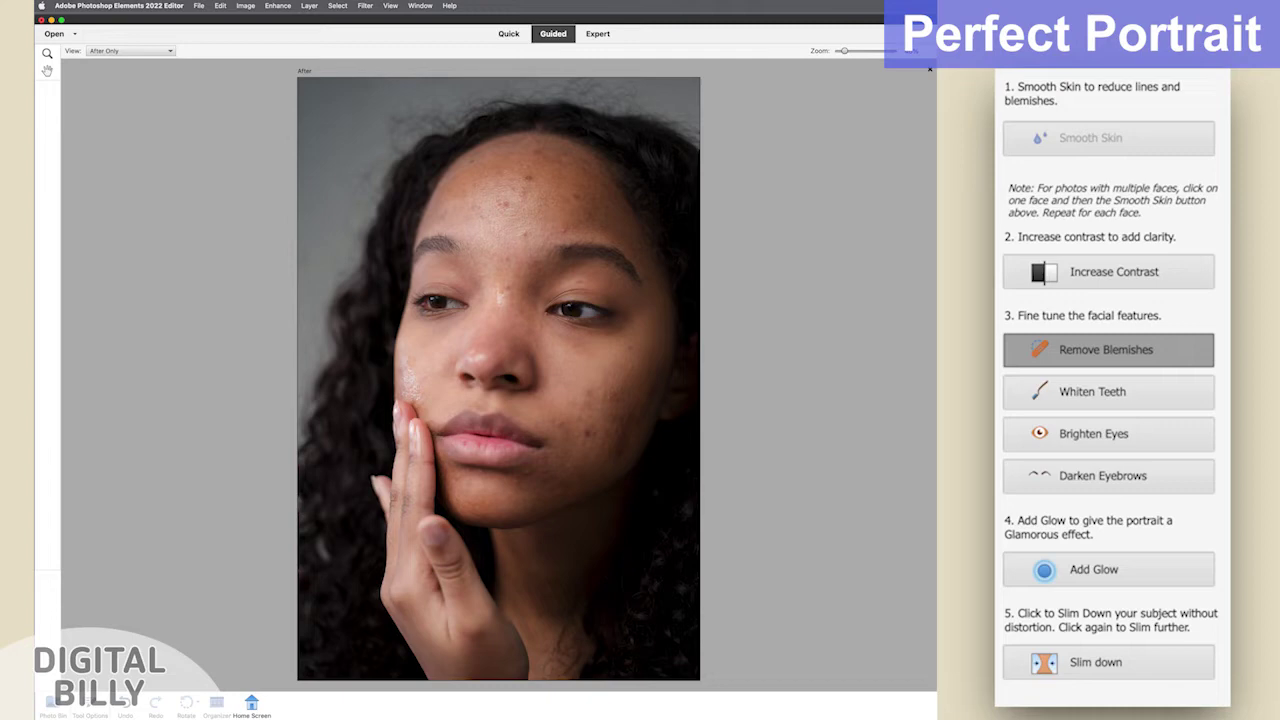
left_click(506, 204)
left_click(527, 180)
- Brighten the woman's eyes and darken her eyebrows
left_click(1016, 428)
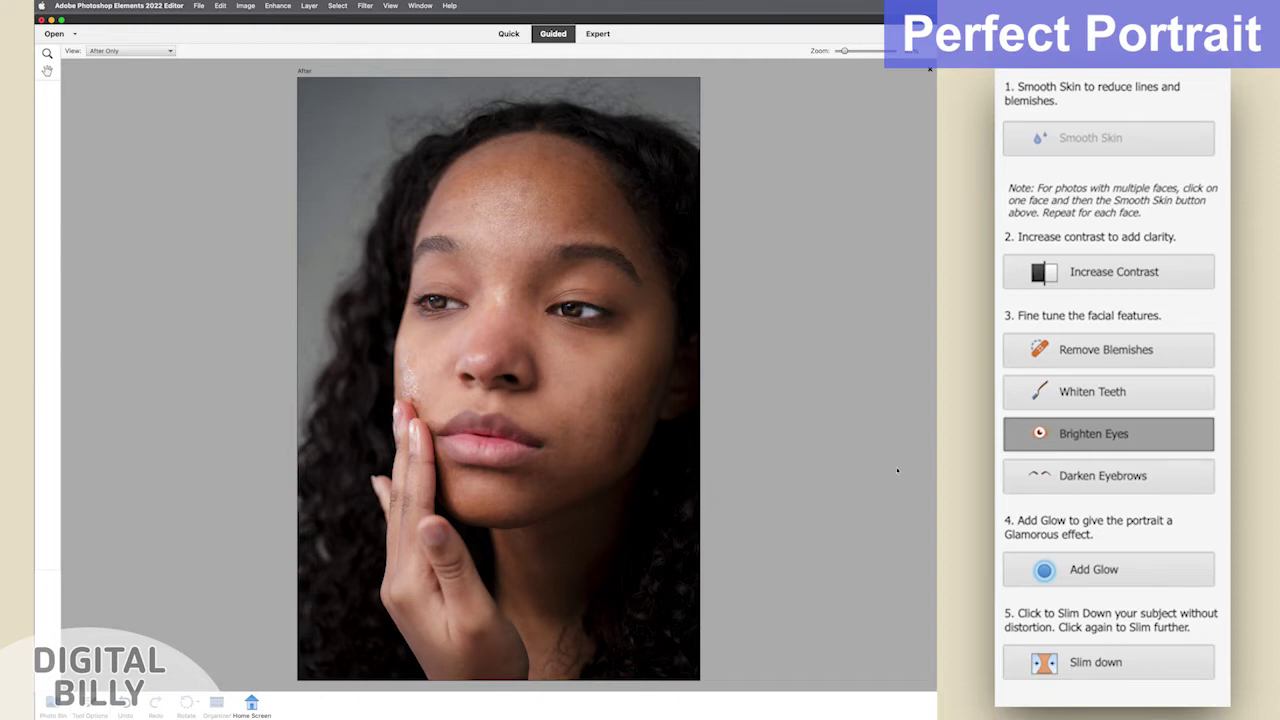
left_click(1037, 484)
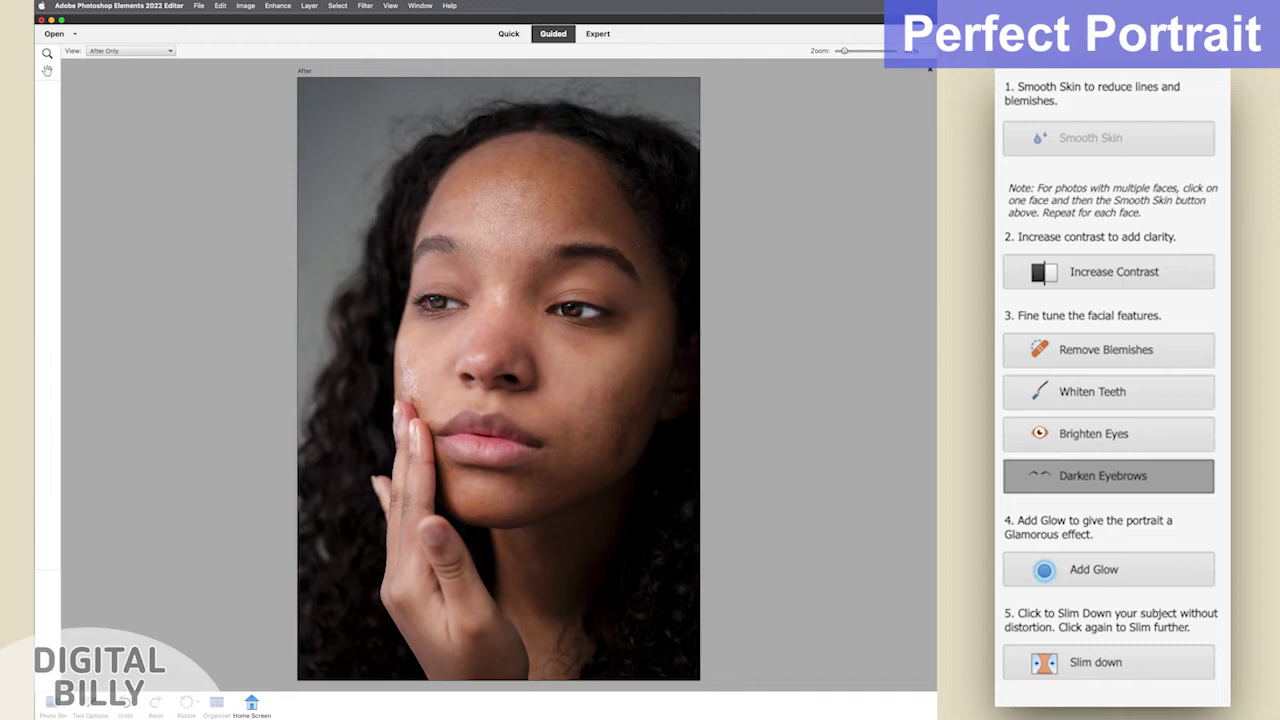
mouse_move(448, 246)
left_mouse_down()
mouse_move(415, 251)
mouse_move(447, 245)
left_mouse_up()
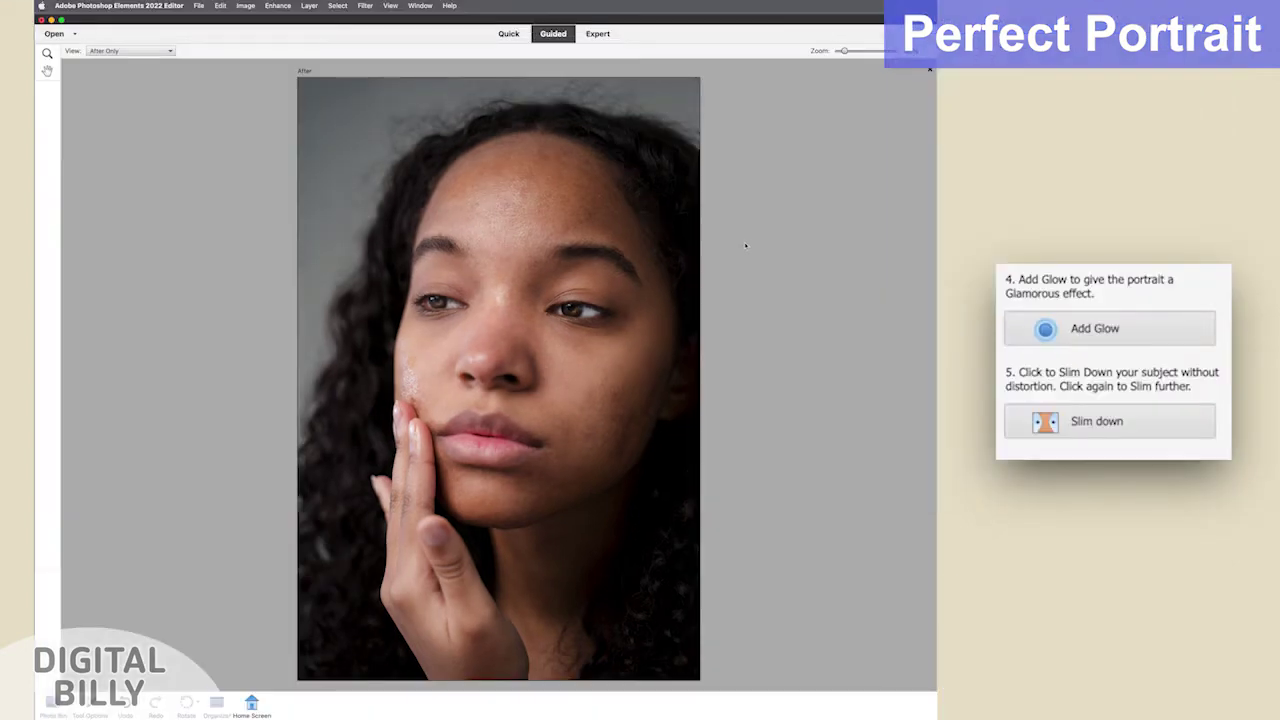
- Apply Slim Down to the portrait subject three times
left_click(1108, 430)
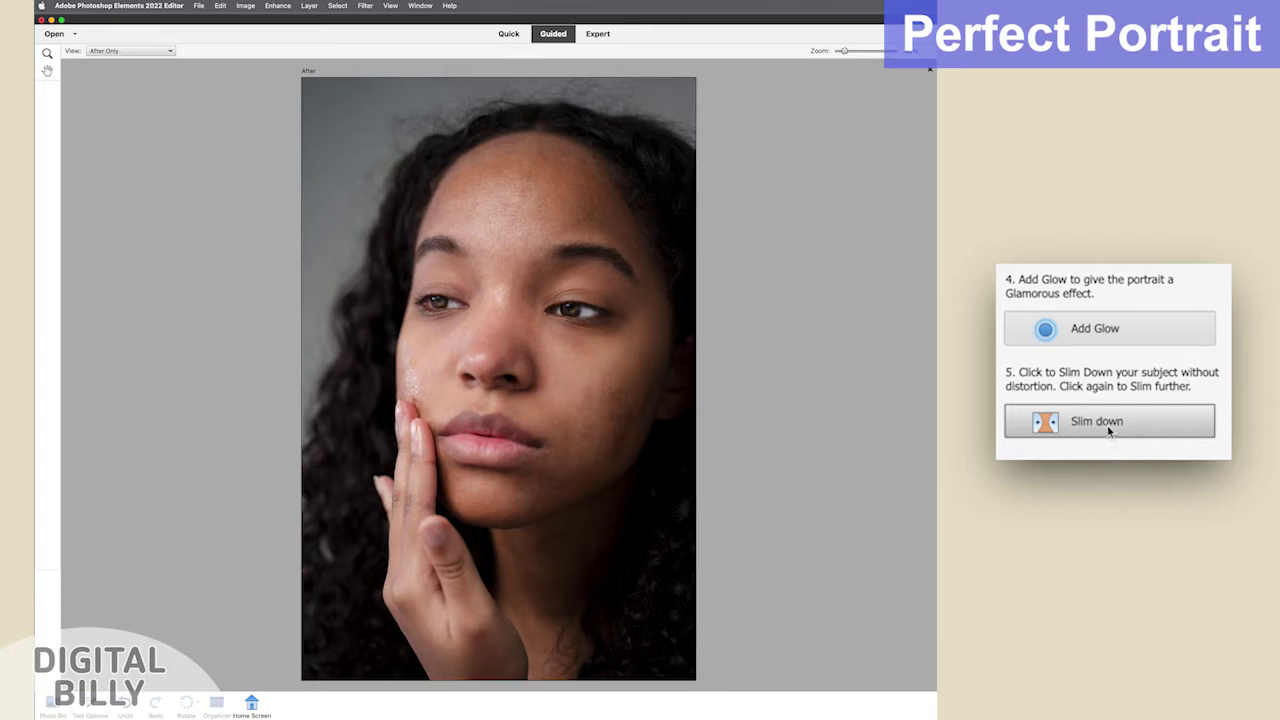
left_click(1108, 430)
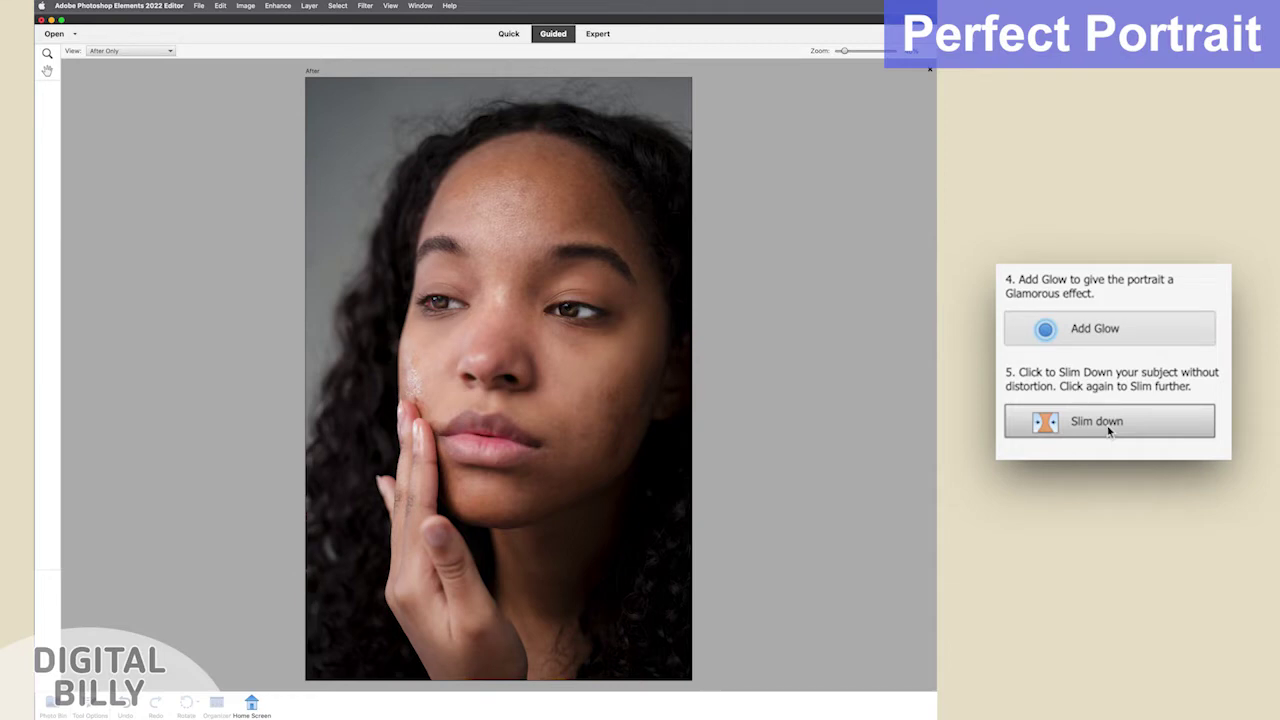
left_click(1108, 430)
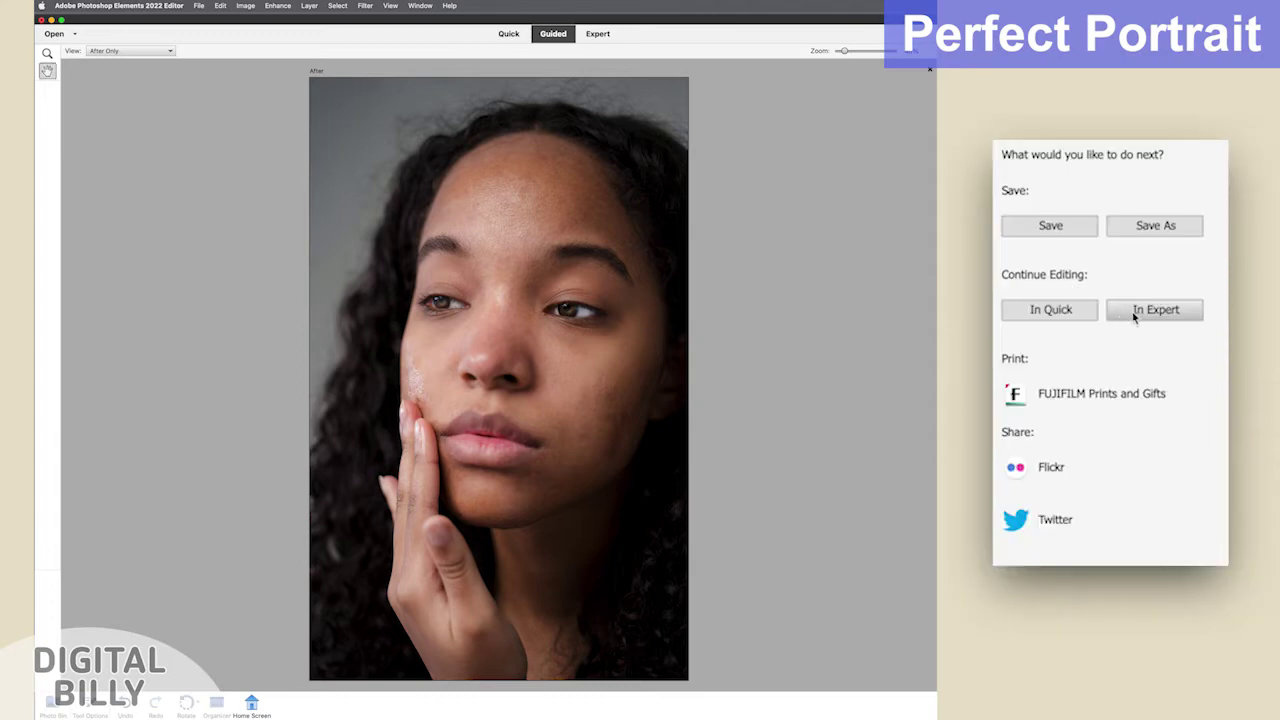
- Continue editing the finished portrait of the dark-haired woman in Expert mode
left_click(1134, 314)
left_click(1134, 312)
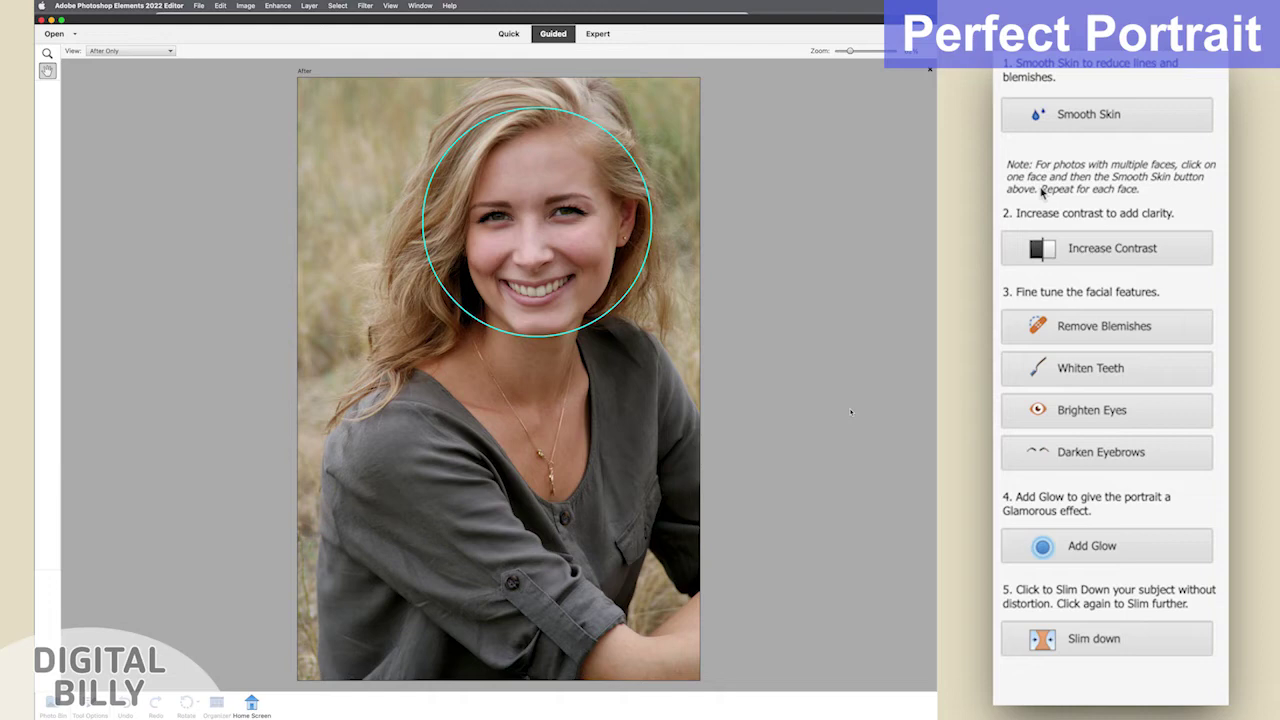
- Smooth the blonde woman's facial skin at maximum strength and increase the photo's contrast
left_click(1096, 107)
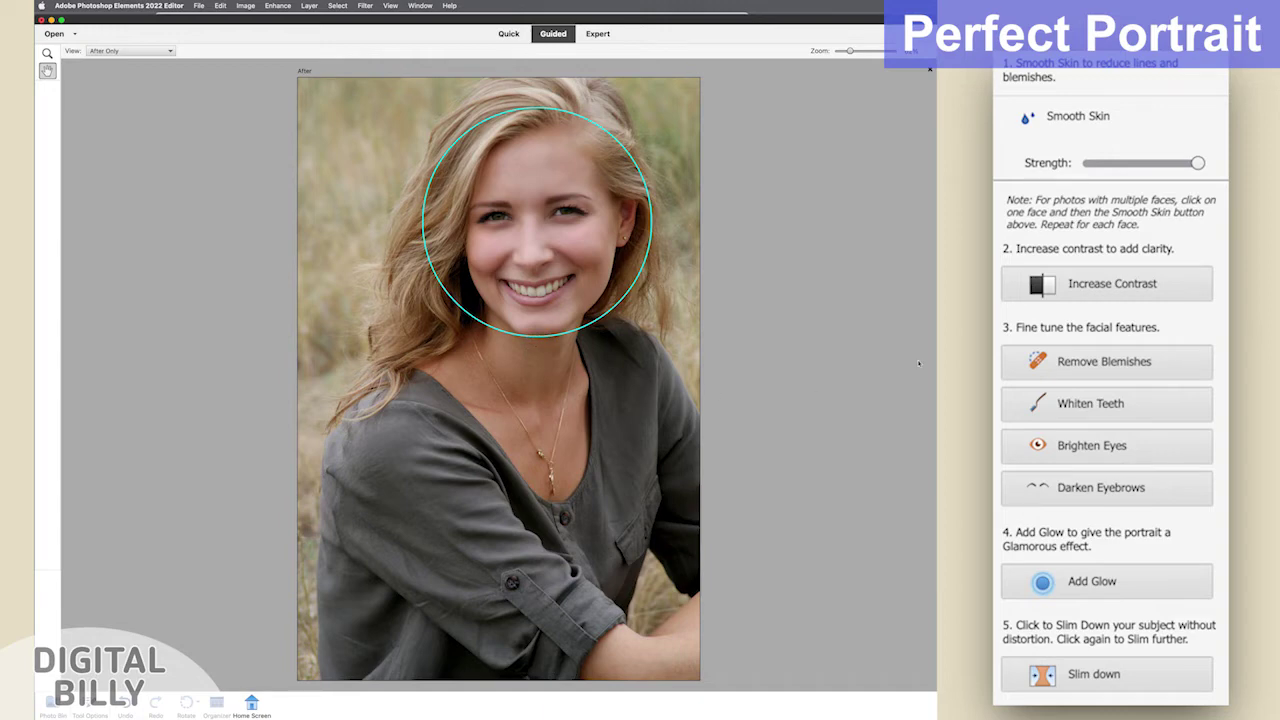
left_click(1078, 284)
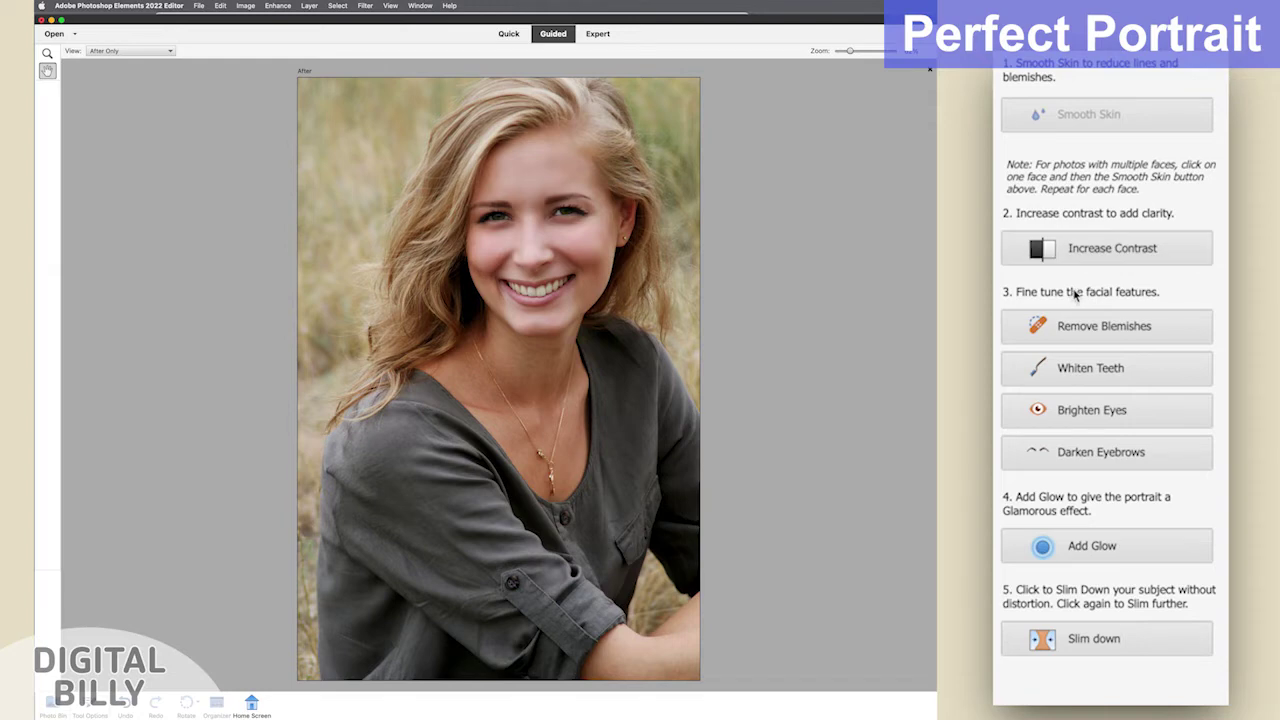
- Whiten the blonde woman's teeth by brushing Whiten Teeth across her smile, then clear the selection
left_click(1078, 369)
key("super+equal")
key("super+equal")
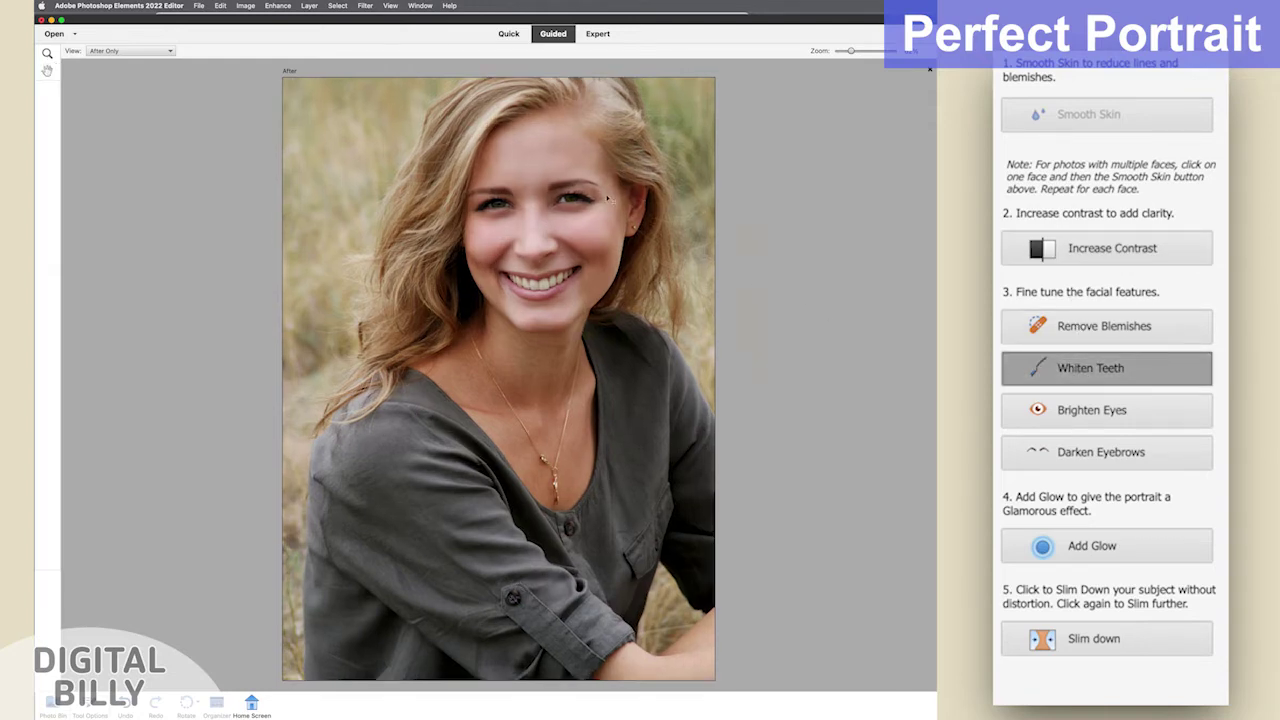
scroll(499, 379, "up", 5)
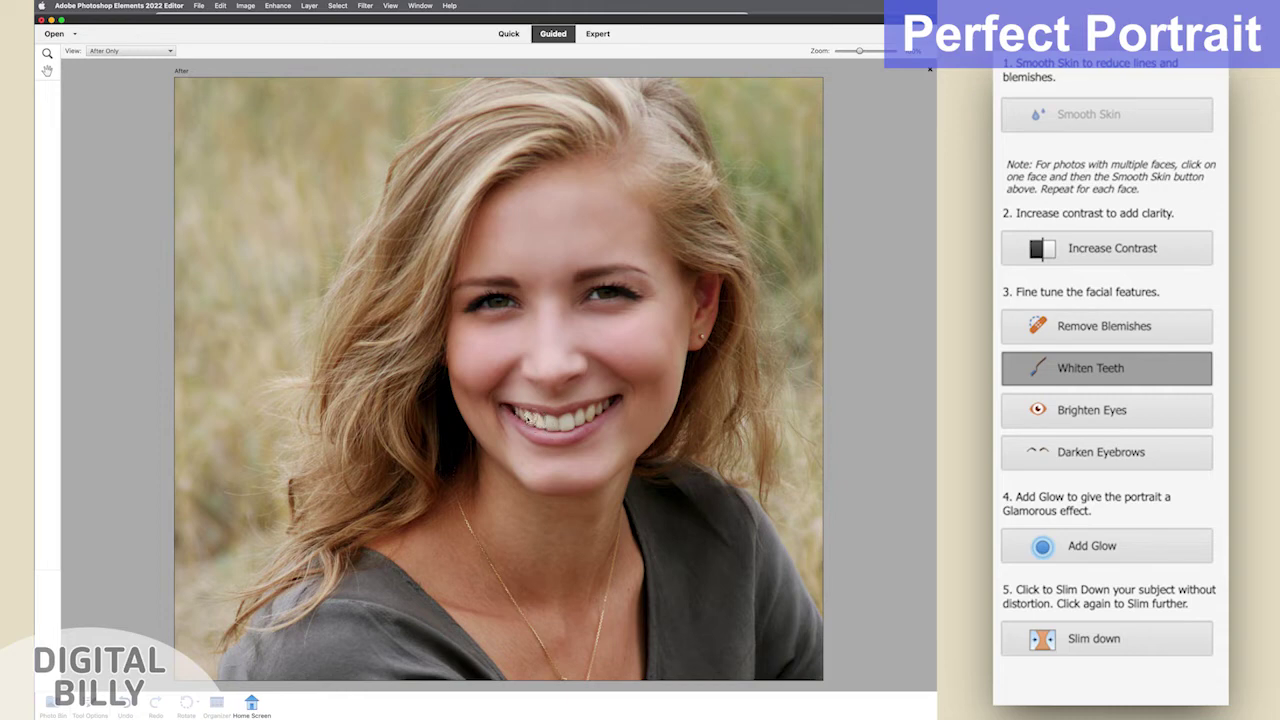
left_click(517, 412)
mouse_move(516, 411)
left_mouse_down()
mouse_move(545, 421)
mouse_move(607, 406)
left_mouse_up()
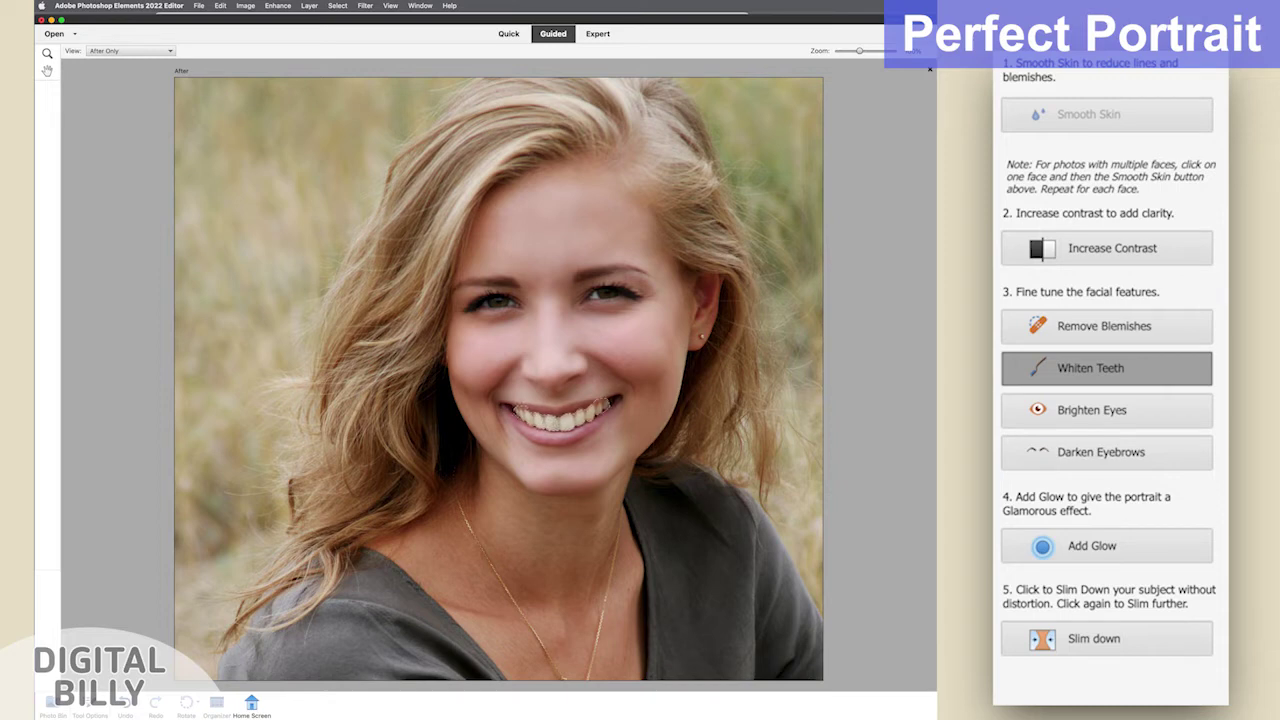
left_click(1035, 420)
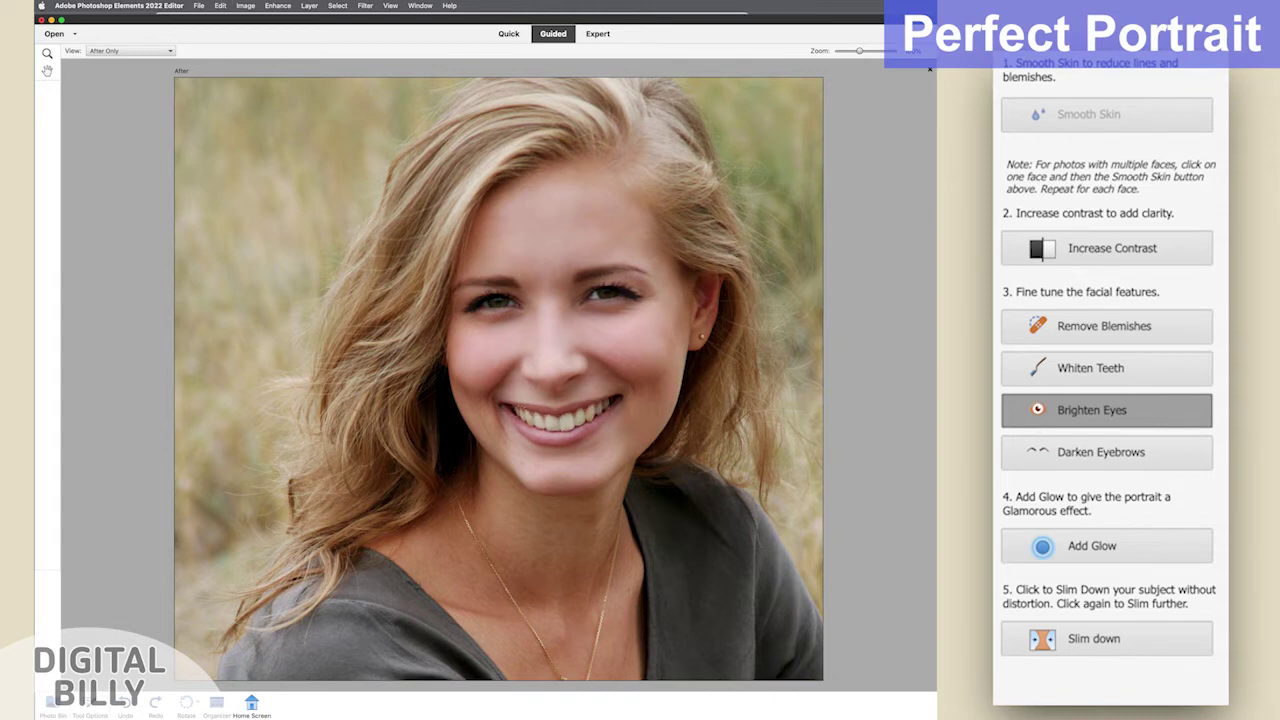
left_click(1050, 376)
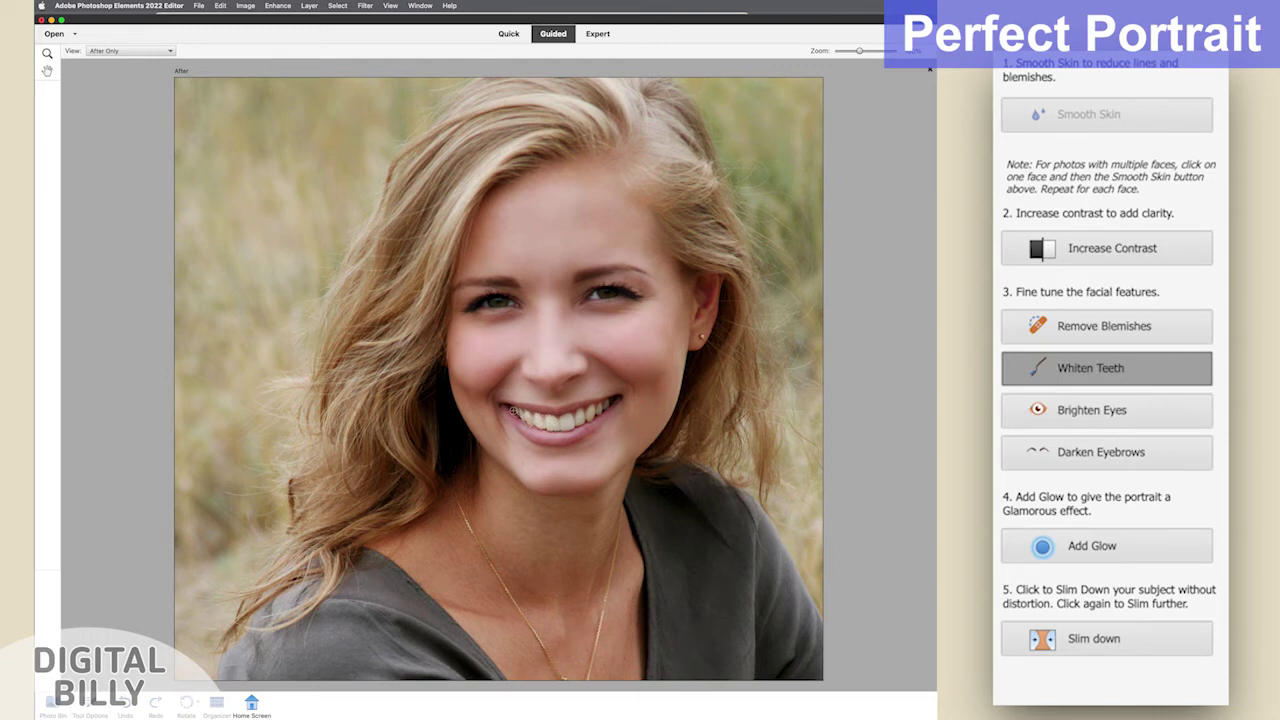
mouse_move(520, 410)
left_mouse_down()
mouse_move(570, 420)
mouse_move(606, 408)
mouse_move(608, 427)
left_mouse_up()
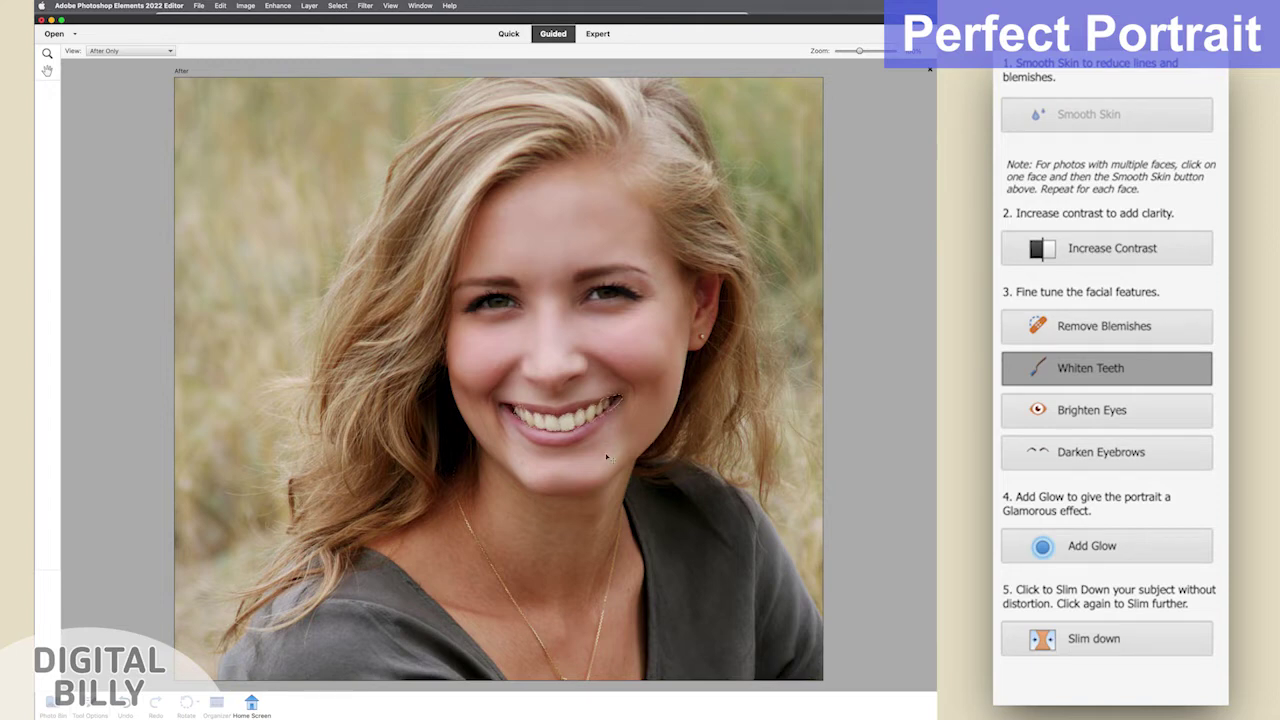
key("super+d")
- Brighten both of the blonde woman's eyes and darken both of her eyebrows
left_click(1030, 415)
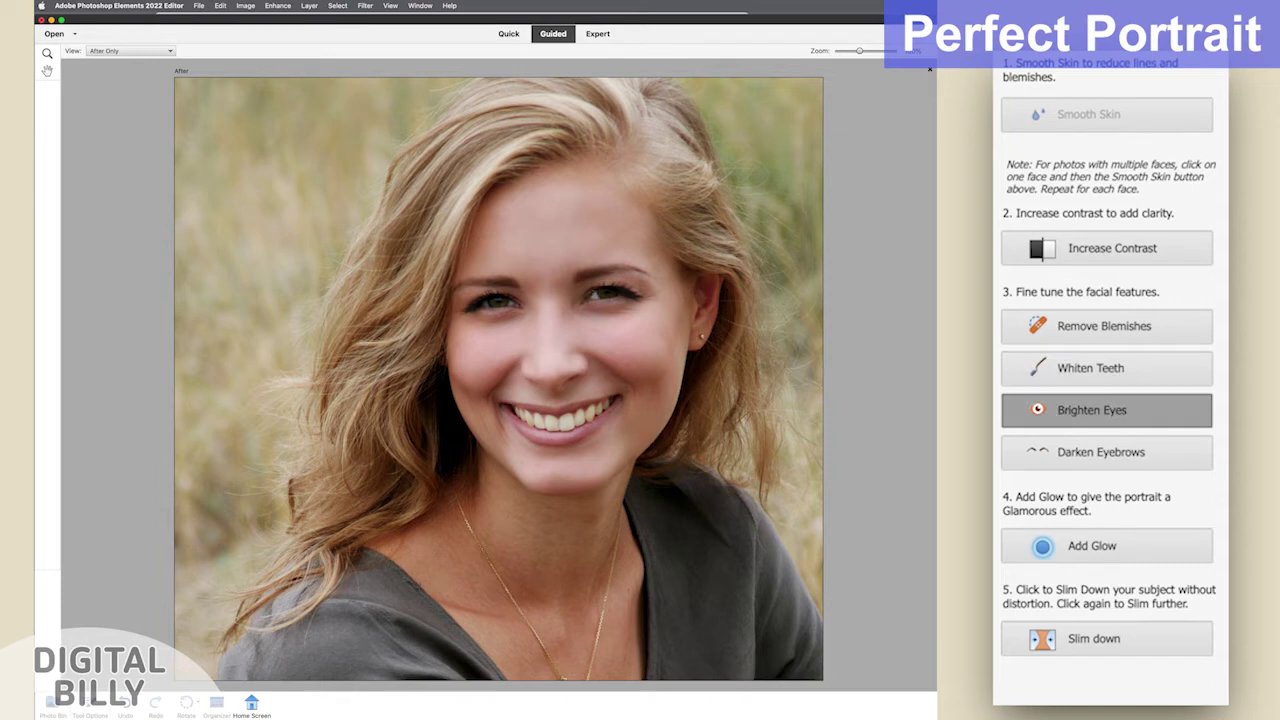
left_click_drag(597, 296, 618, 294)
mouse_move(475, 304)
left_mouse_down()
mouse_move(512, 301)
mouse_move(487, 302)
left_mouse_up()
left_click(1064, 458)
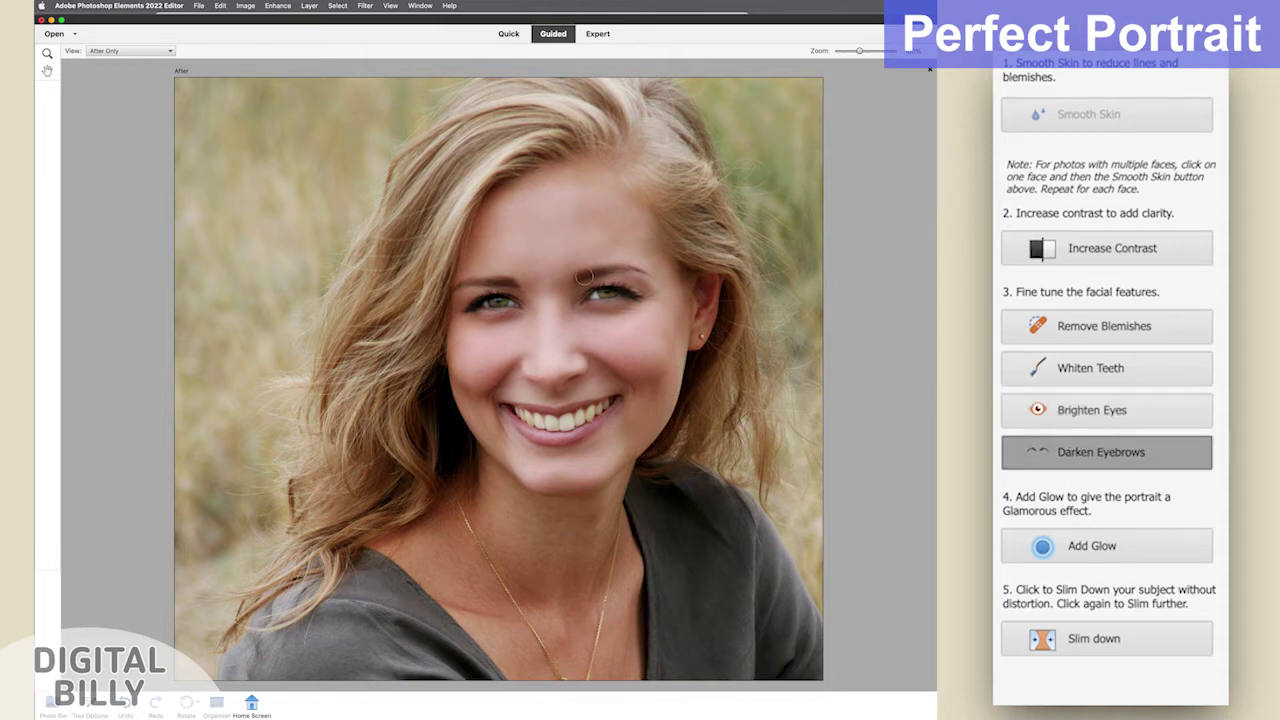
mouse_move(580, 278)
left_mouse_down()
mouse_move(643, 268)
mouse_move(605, 272)
left_mouse_up()
mouse_move(509, 282)
left_mouse_down()
mouse_move(455, 288)
mouse_move(505, 283)
left_mouse_up()
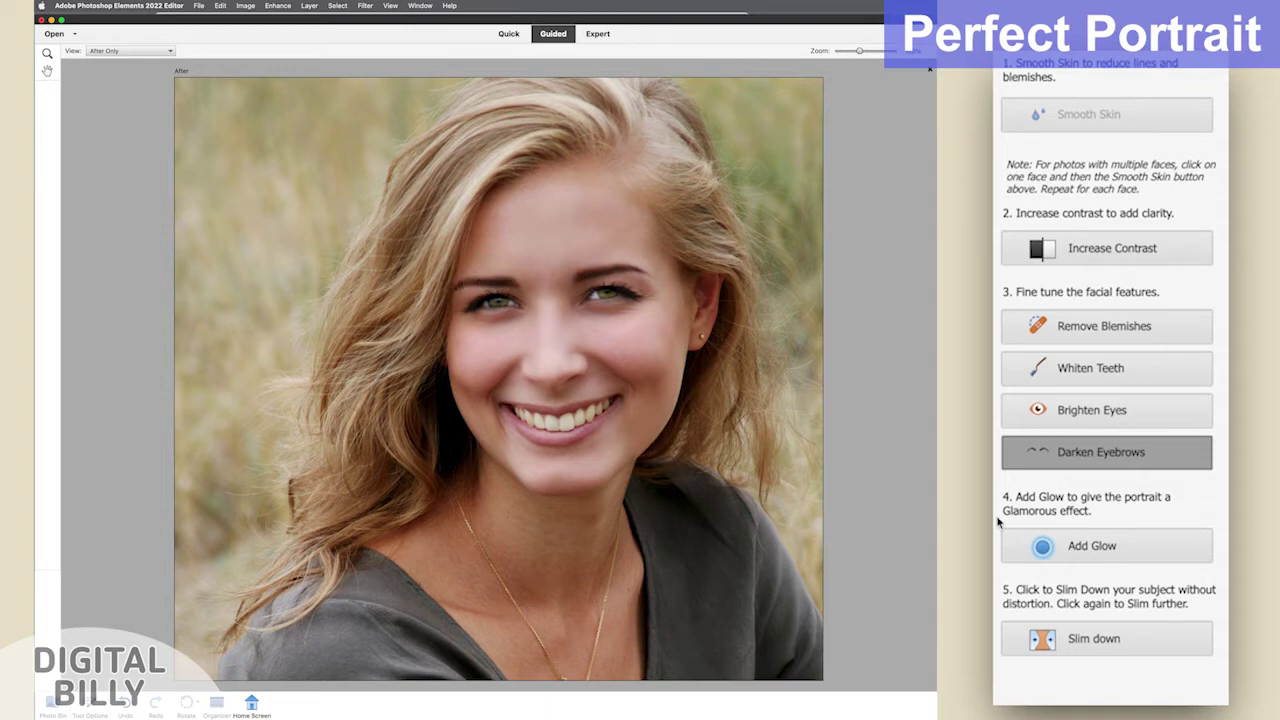
- Add a Diffuse Glow to the portrait with graininess 2, glow amount 1 and clear amount 12
left_click(1005, 544)
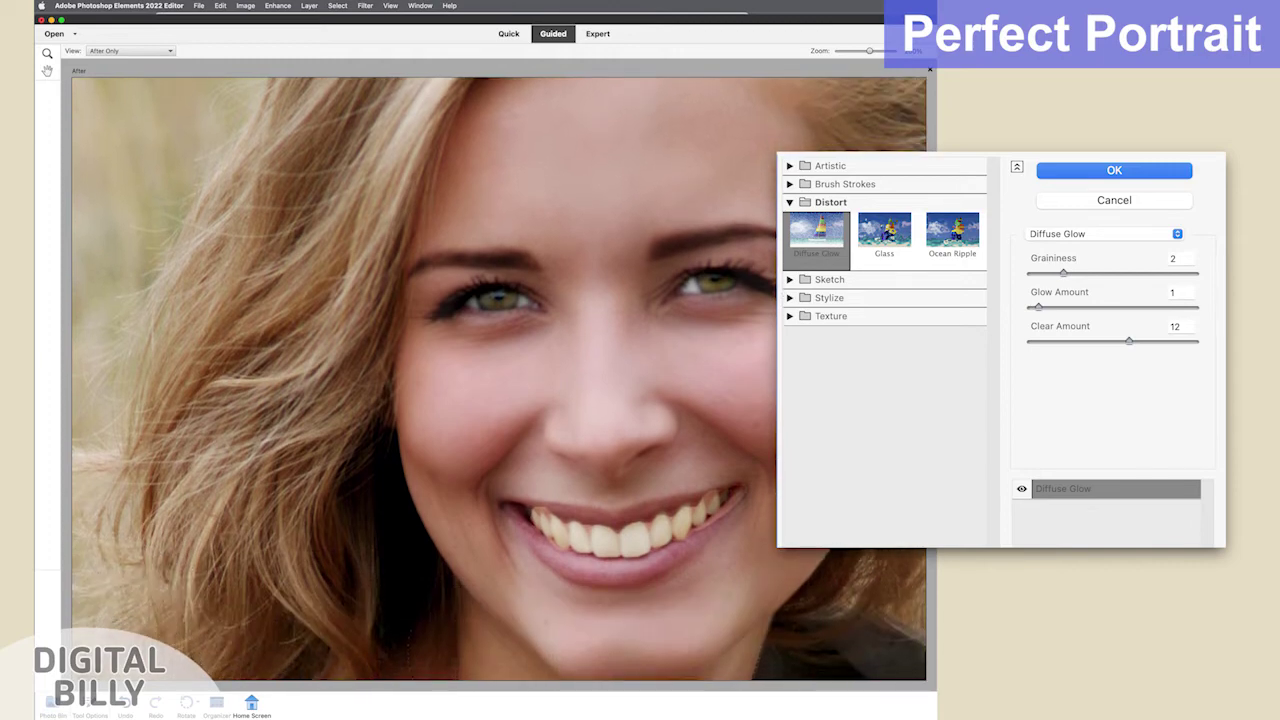
key("Return")
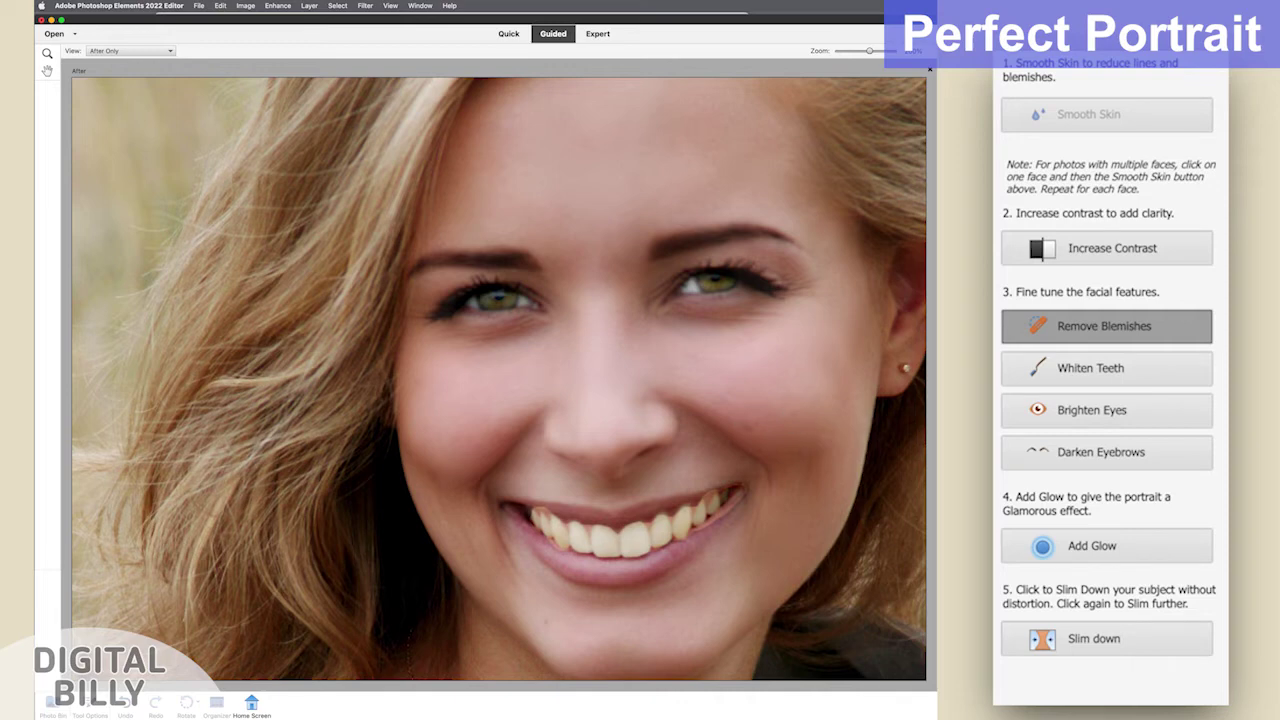
- Retouch the blonde woman's cheek beside her nose and smile with Remove Blemishes
left_click_drag(727, 407, 751, 436)
left_click(744, 435)
left_click_drag(714, 404, 752, 430)
left_click(713, 407)
left_click(741, 427)
left_click(718, 407)
key("ctrl+minus")
key("ctrl+minus")
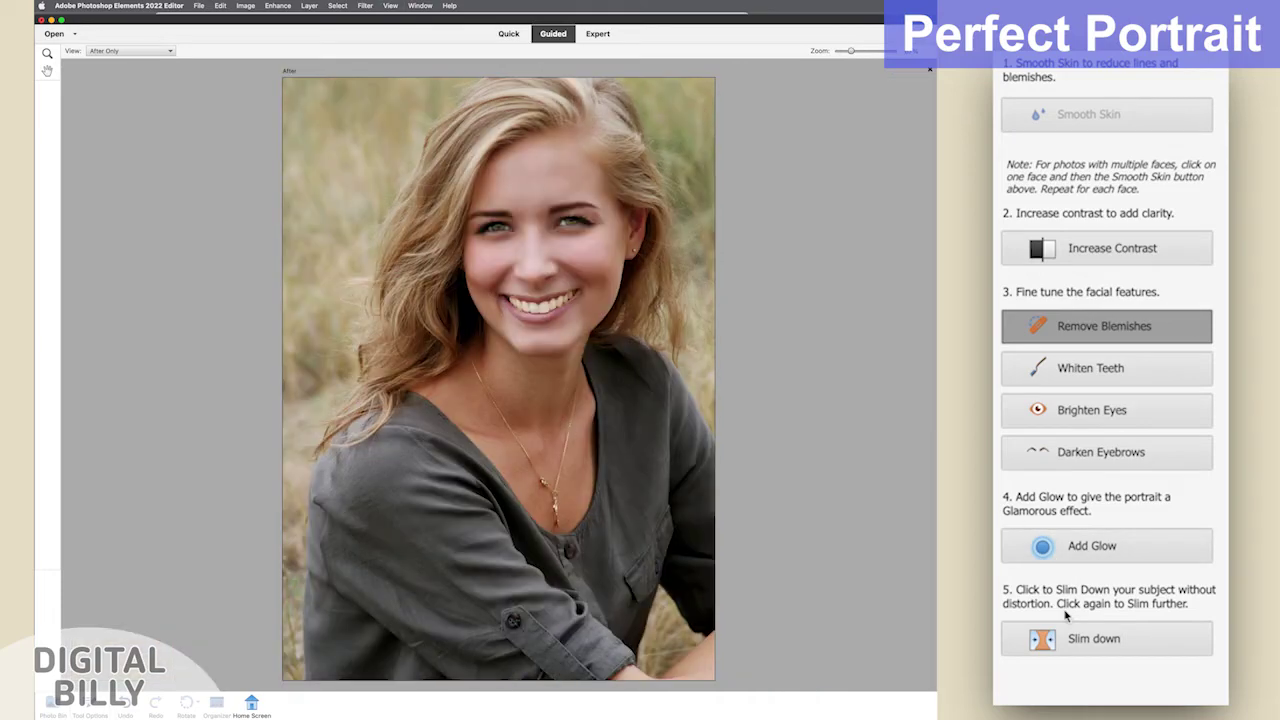
- Apply Slim Down to the blonde woman's portrait six times
left_click(1070, 648)
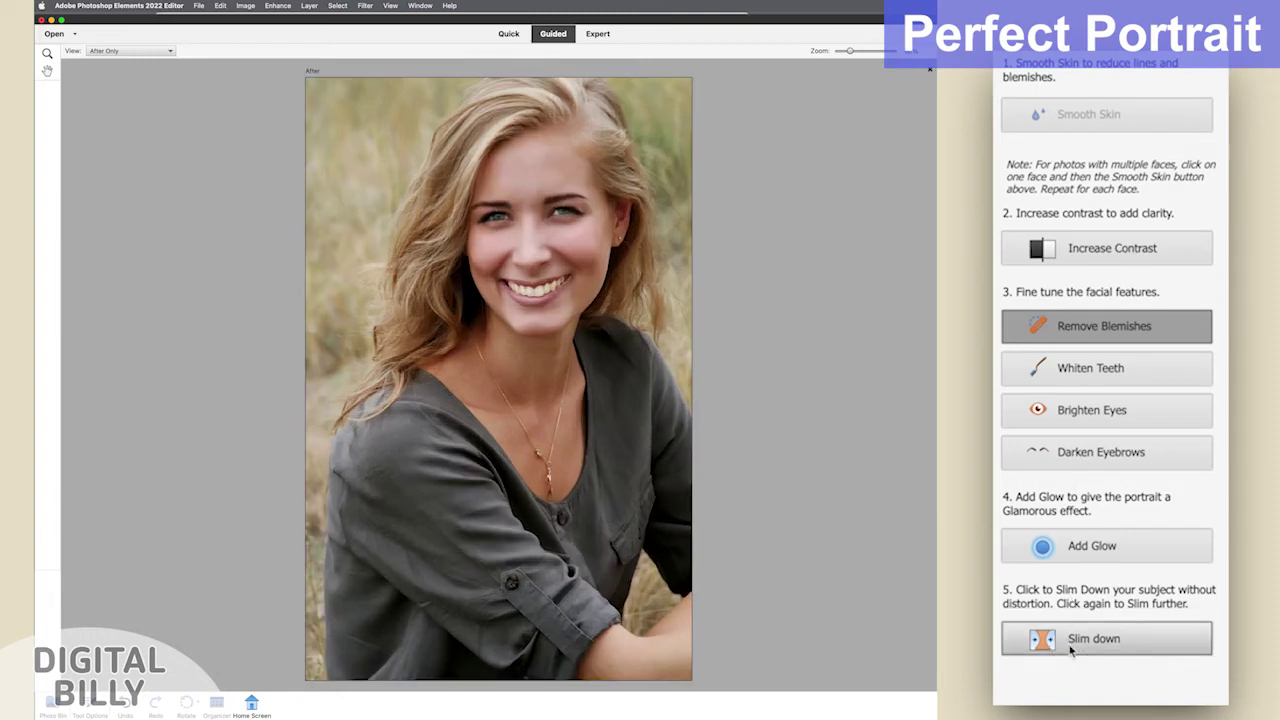
left_click(1070, 648)
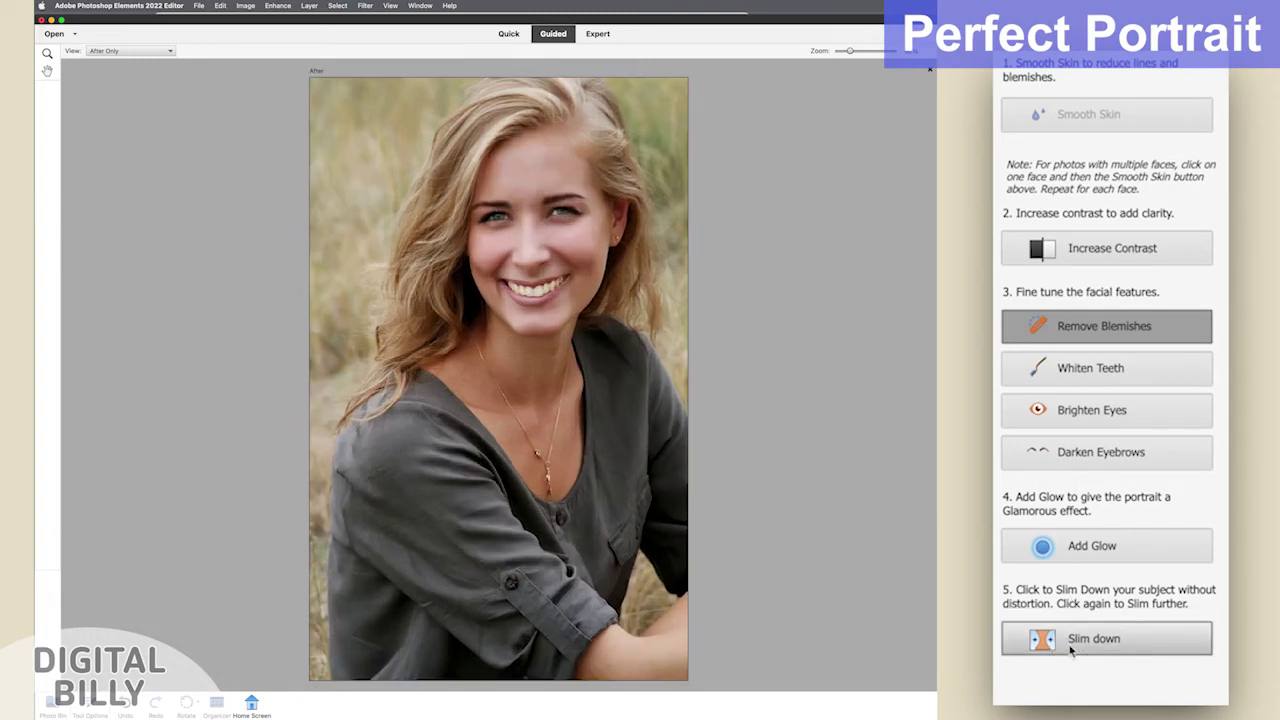
left_click(1070, 648)
left_click(1070, 648)
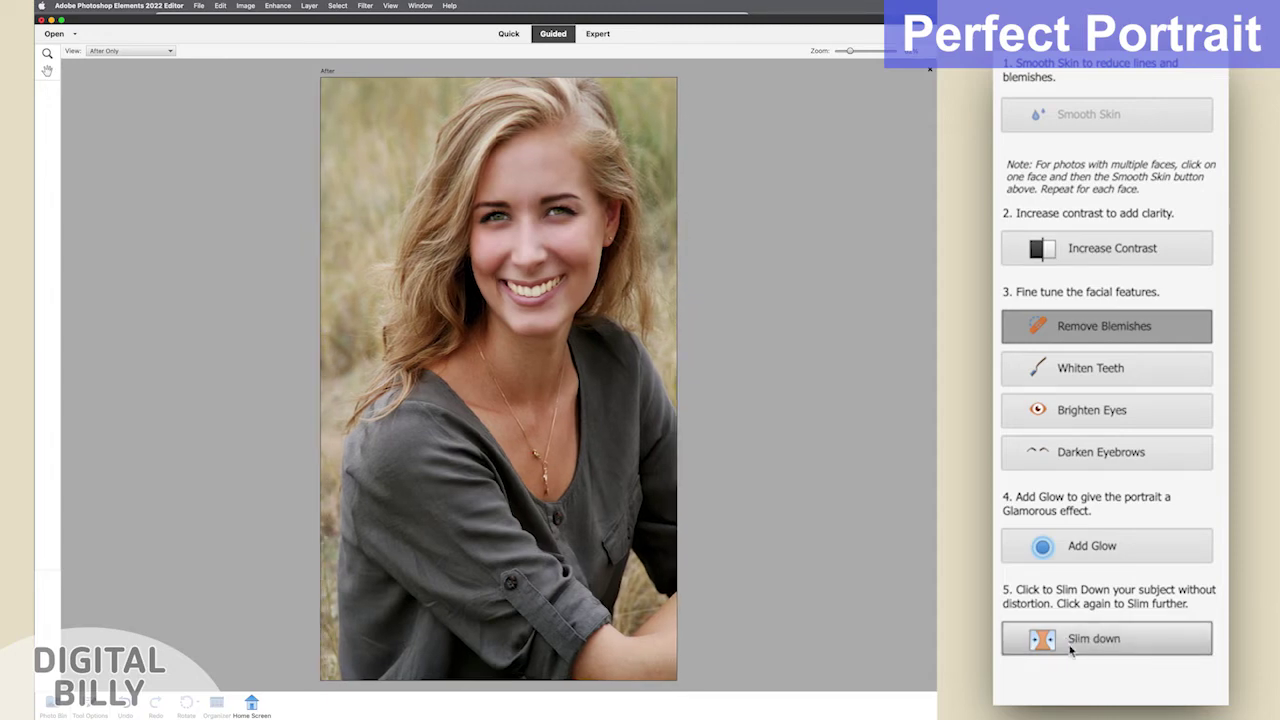
left_click(1068, 648)
left_click(1068, 648)
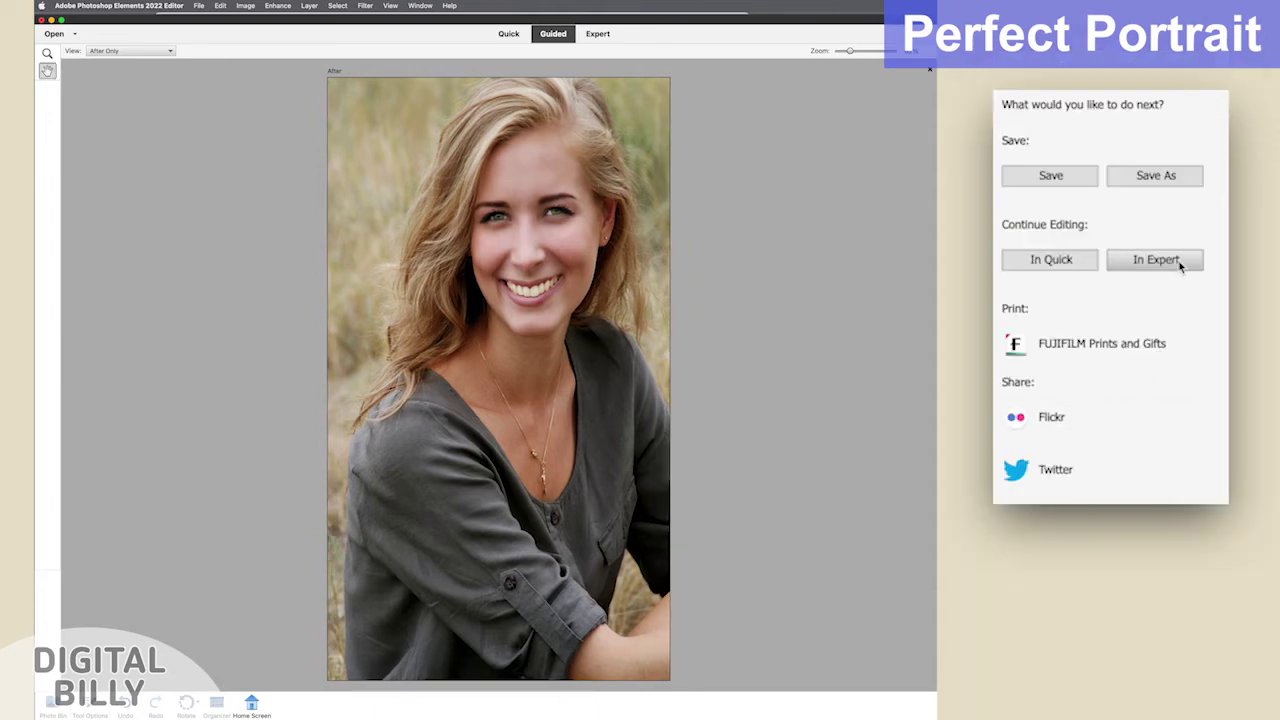
- Continue the portrait in Expert mode and compare the teeth up close with the Pearly White layer hidden and shown
left_click(1180, 263)
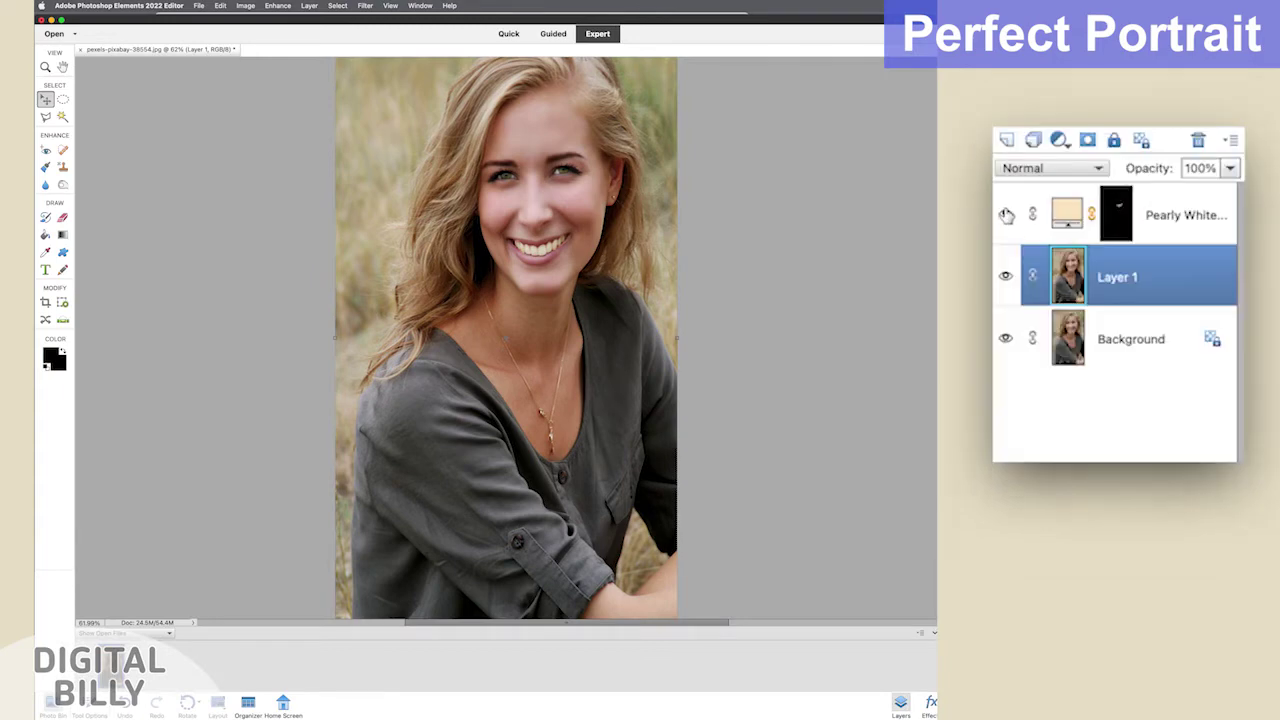
left_click(1006, 216)
left_click(1006, 216)
left_click(1006, 216)
left_click(1004, 216)
left_click(1004, 216)
key("super+equal")
key("super+equal")
key("super+equal")
key("super+equal")
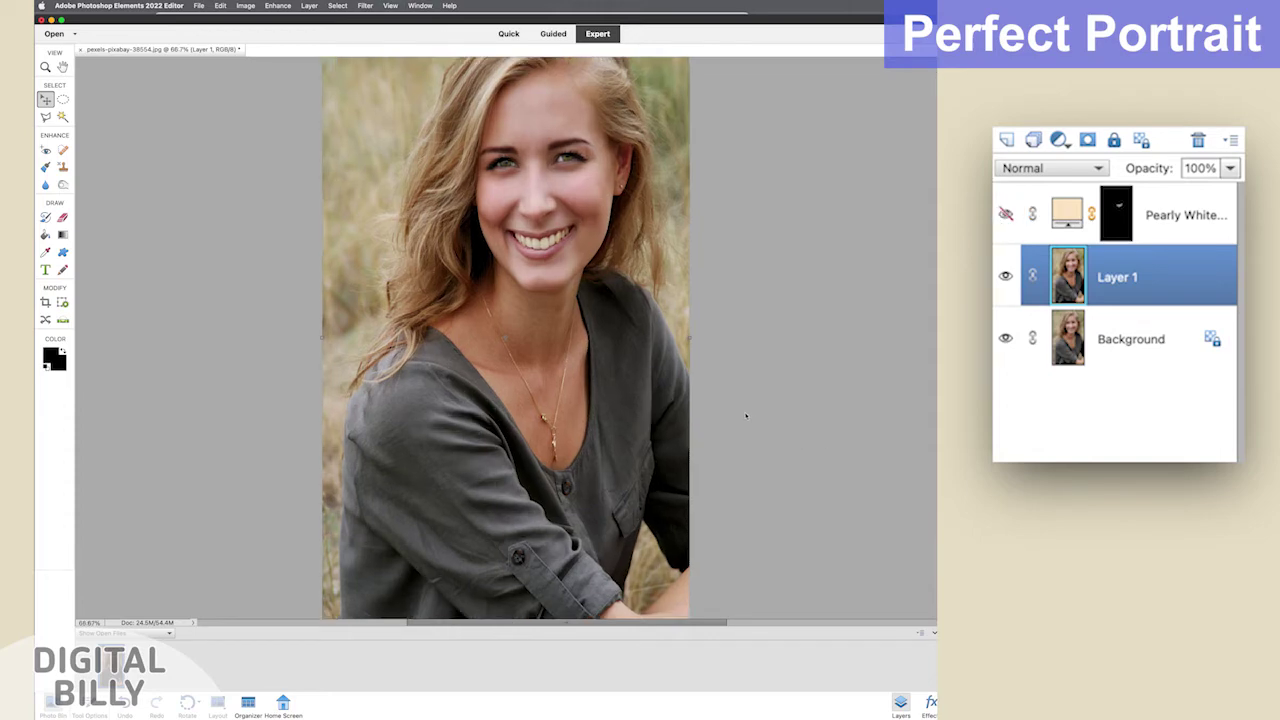
scroll(660, 230, "up", 5)
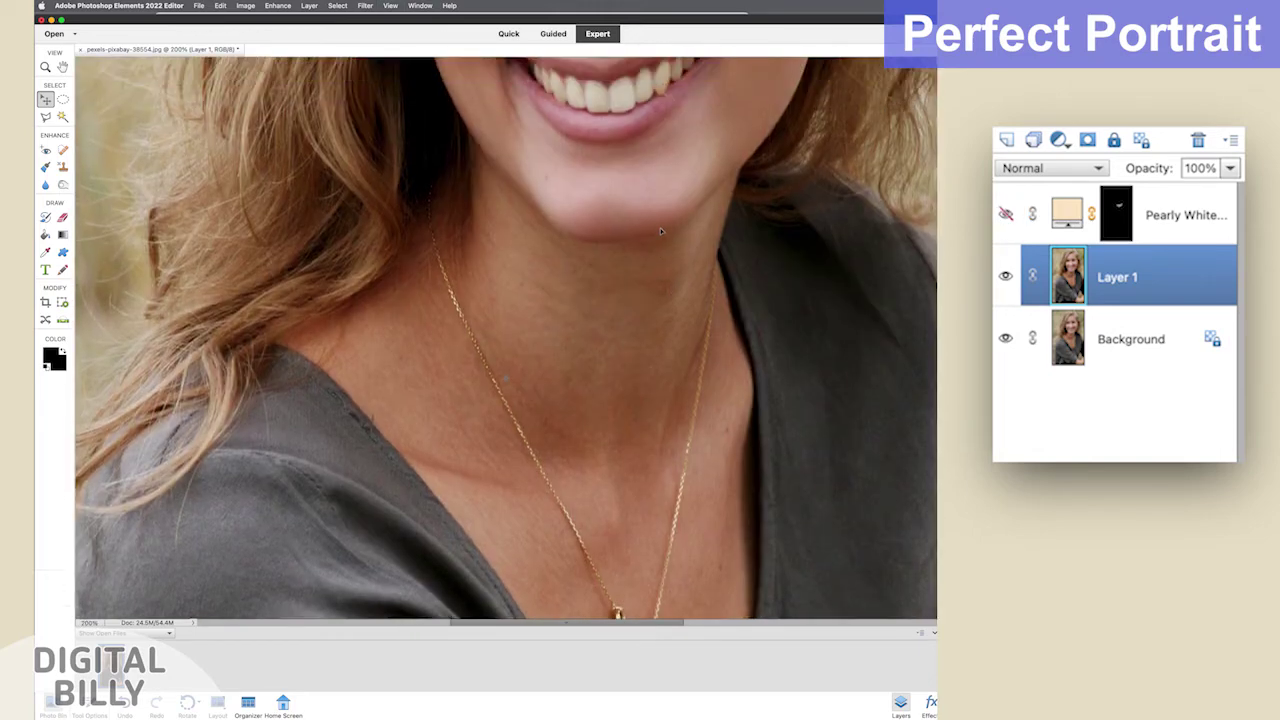
scroll(660, 232, "up", 5)
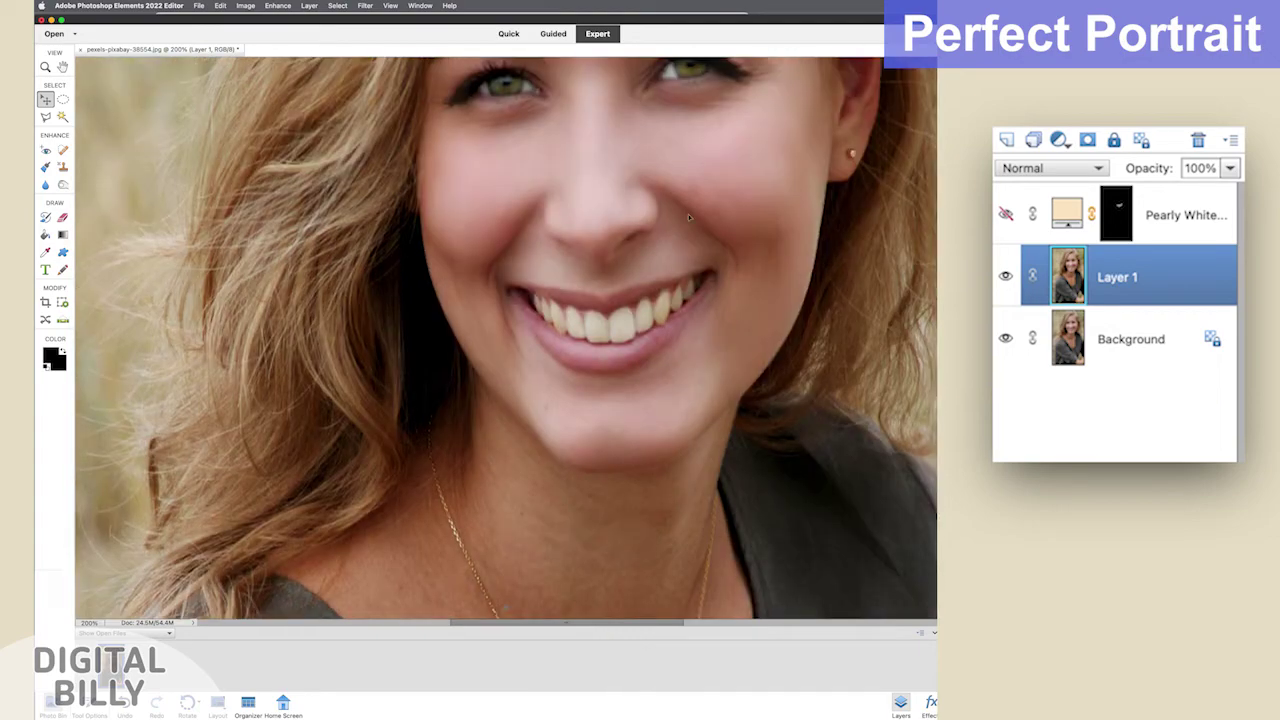
left_click(1005, 215)
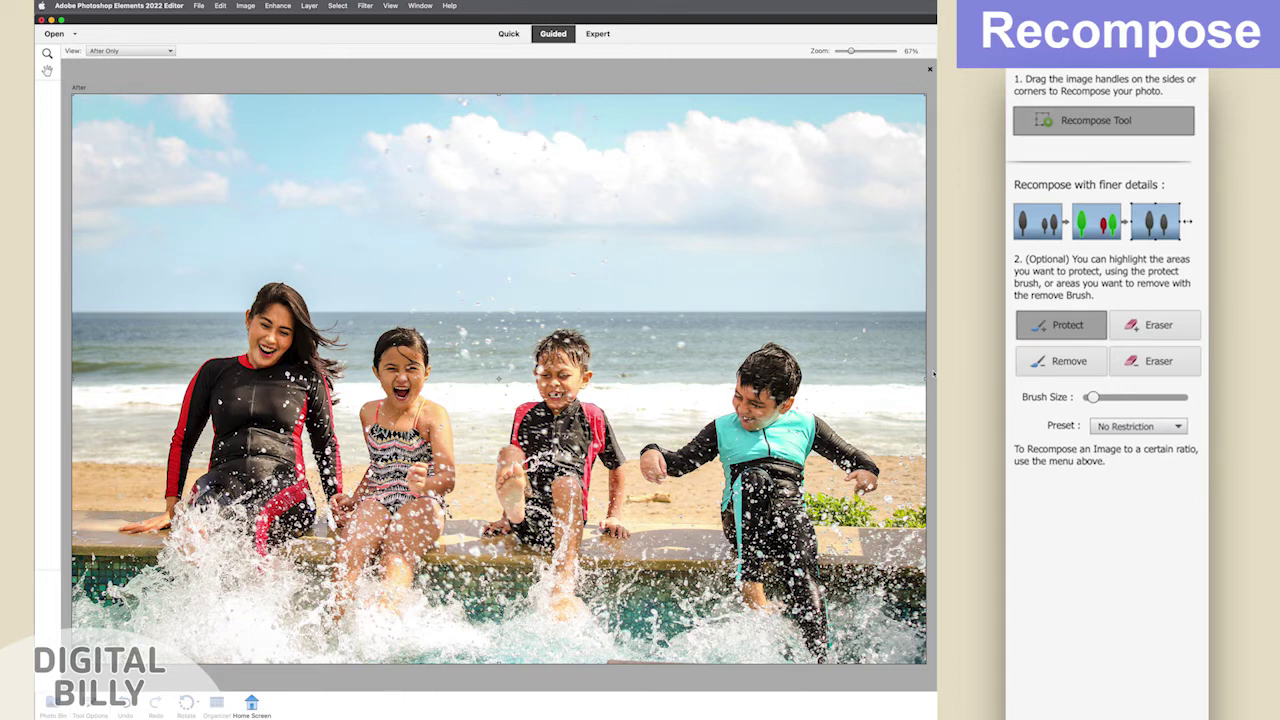
- Recompose the beach family photo by moving its right edge inward to about half the original width, and commit it
left_click_drag(922, 378, 524, 380)
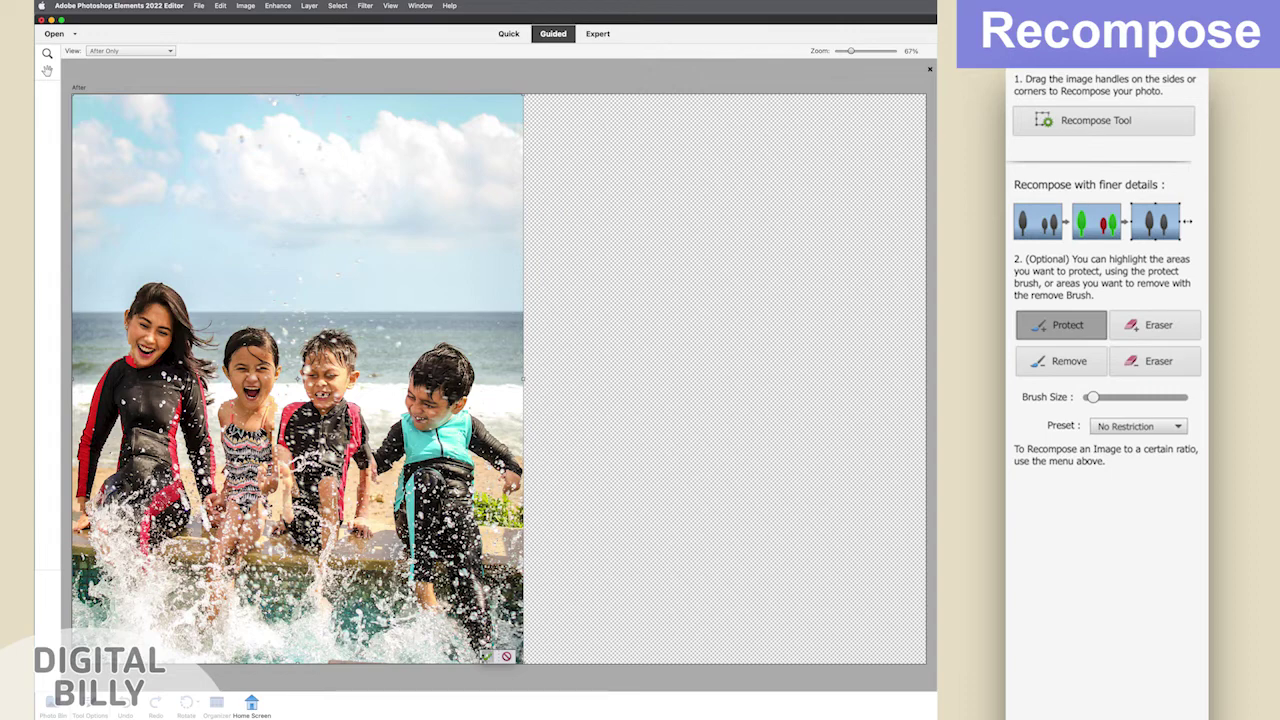
left_click(486, 657)
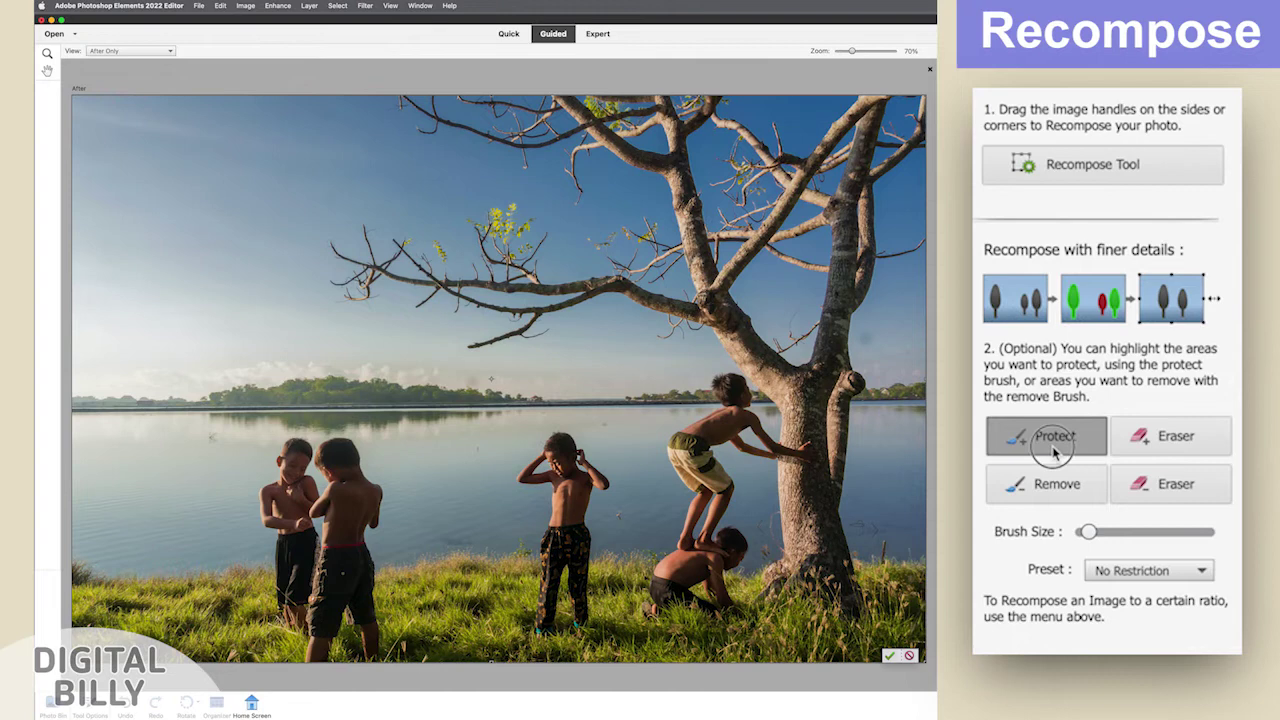
- Mark all five boys in the lake photo as protected with the Protect brush, enlarging the brush as needed
left_click(1052, 450)
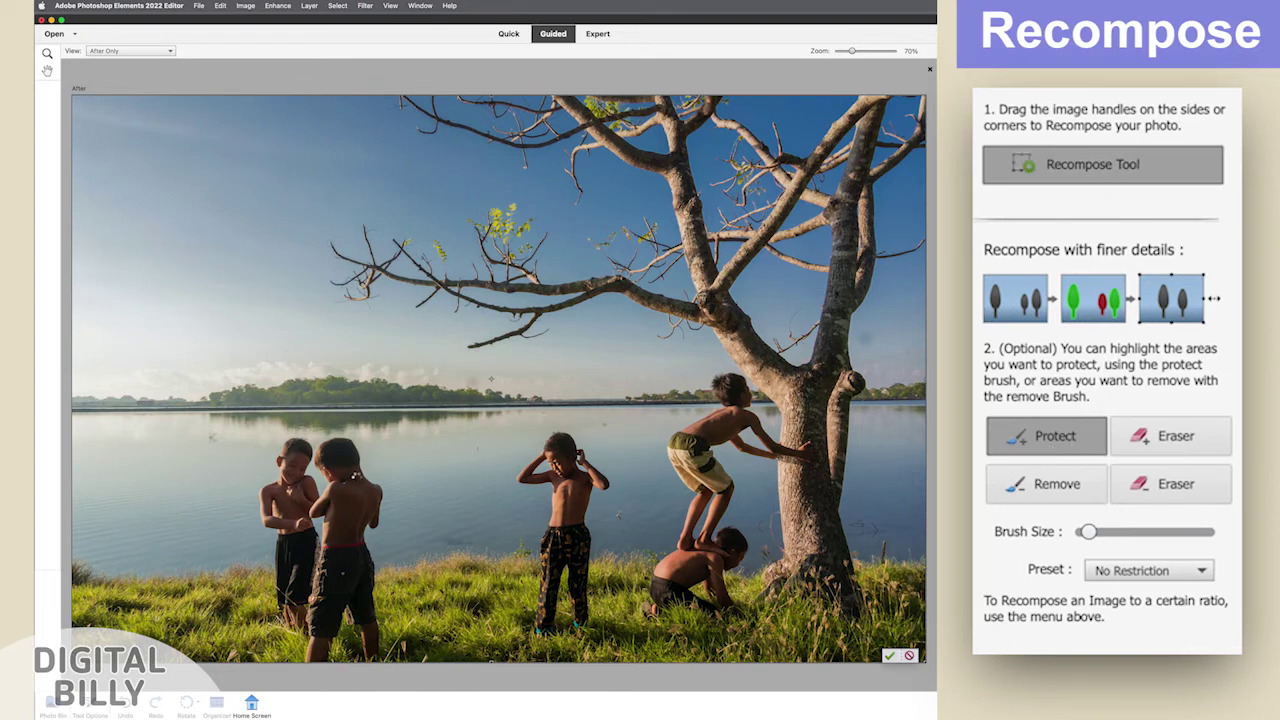
mouse_move(352, 474)
left_mouse_down()
mouse_move(336, 458)
mouse_move(330, 472)
mouse_move(323, 450)
mouse_move(336, 445)
mouse_move(326, 459)
mouse_move(355, 470)
left_mouse_up()
left_click_drag(1089, 532, 1101, 532)
left_click_drag(354, 470, 362, 484)
left_click_drag(1101, 532, 1115, 532)
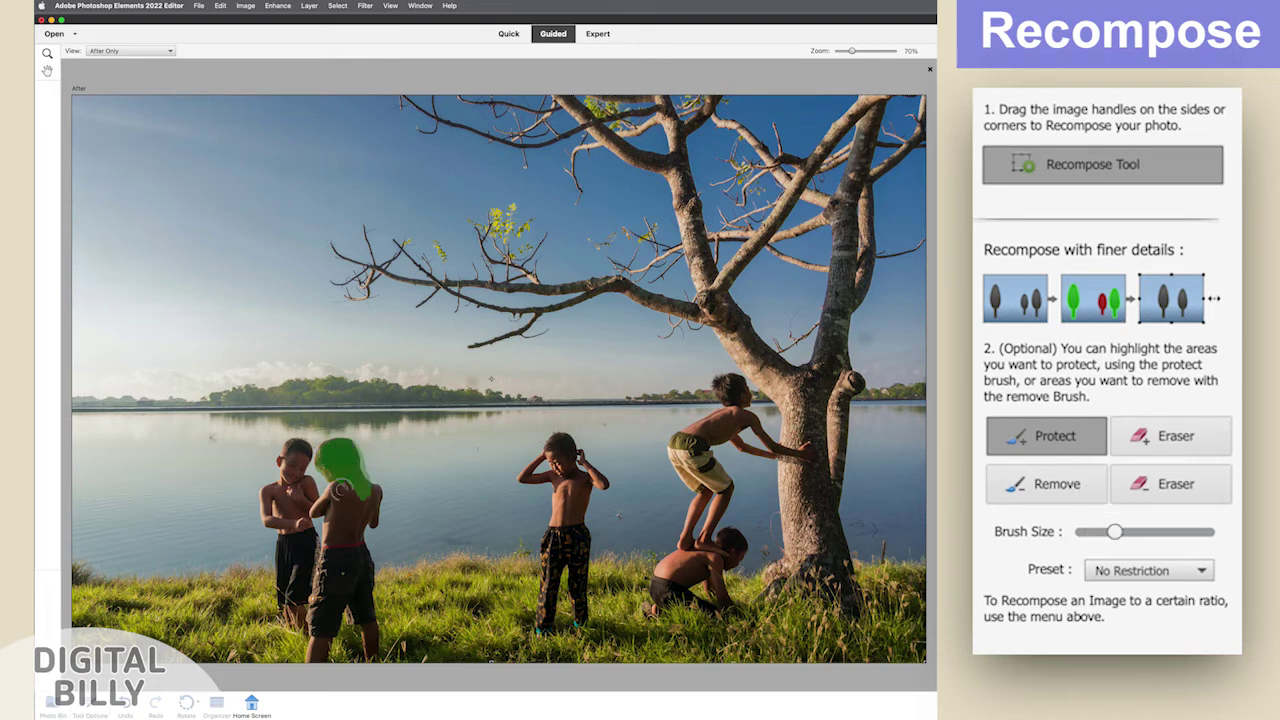
mouse_move(300, 445)
left_mouse_down()
mouse_move(262, 503)
mouse_move(282, 603)
mouse_move(272, 503)
mouse_move(296, 527)
mouse_move(296, 615)
mouse_move(315, 642)
mouse_move(350, 610)
mouse_move(370, 660)
mouse_move(375, 523)
mouse_move(345, 477)
mouse_move(318, 615)
mouse_move(348, 585)
mouse_move(360, 622)
left_mouse_up()
mouse_move(543, 459)
left_mouse_down()
mouse_move(555, 487)
mouse_move(540, 627)
mouse_move(568, 562)
mouse_move(550, 582)
mouse_move(575, 622)
mouse_move(557, 437)
mouse_move(599, 481)
mouse_move(571, 525)
mouse_move(566, 462)
left_mouse_up()
mouse_move(722, 538)
left_mouse_down()
mouse_move(728, 608)
mouse_move(650, 605)
mouse_move(652, 555)
mouse_move(725, 545)
mouse_move(695, 550)
mouse_move(682, 577)
mouse_move(713, 570)
mouse_move(705, 600)
mouse_move(727, 488)
mouse_move(683, 530)
mouse_move(702, 495)
mouse_move(680, 465)
mouse_move(684, 437)
mouse_move(730, 387)
mouse_move(794, 453)
mouse_move(734, 430)
mouse_move(703, 441)
mouse_move(696, 469)
mouse_move(809, 456)
left_mouse_up()
- Mark the tree's trunk and branches as protected with a larger Protect brush
left_click_drag(1115, 532, 1143, 532)
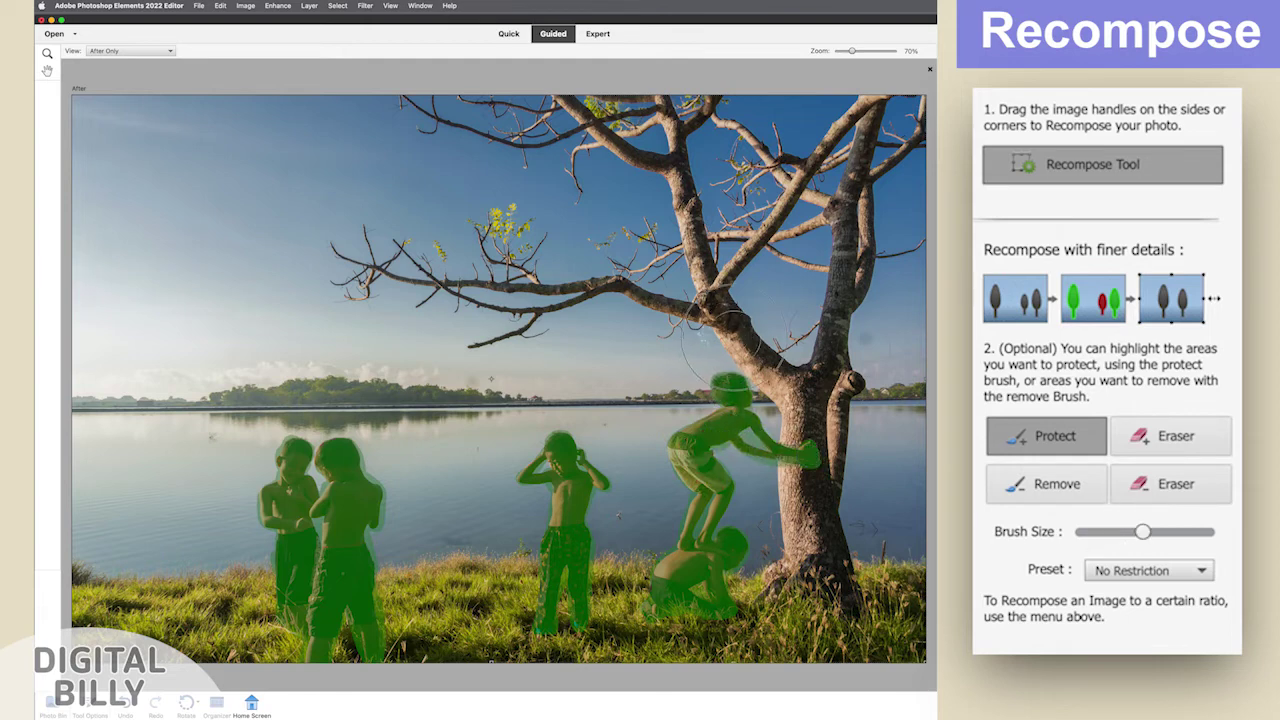
mouse_move(710, 315)
left_mouse_down()
mouse_move(815, 440)
mouse_move(800, 577)
mouse_move(745, 600)
mouse_move(855, 600)
mouse_move(828, 540)
mouse_move(838, 360)
left_mouse_up()
left_click_drag(1143, 532, 1133, 532)
mouse_move(712, 308)
left_mouse_down()
mouse_move(440, 282)
mouse_move(380, 300)
mouse_move(500, 225)
mouse_move(535, 255)
left_mouse_up()
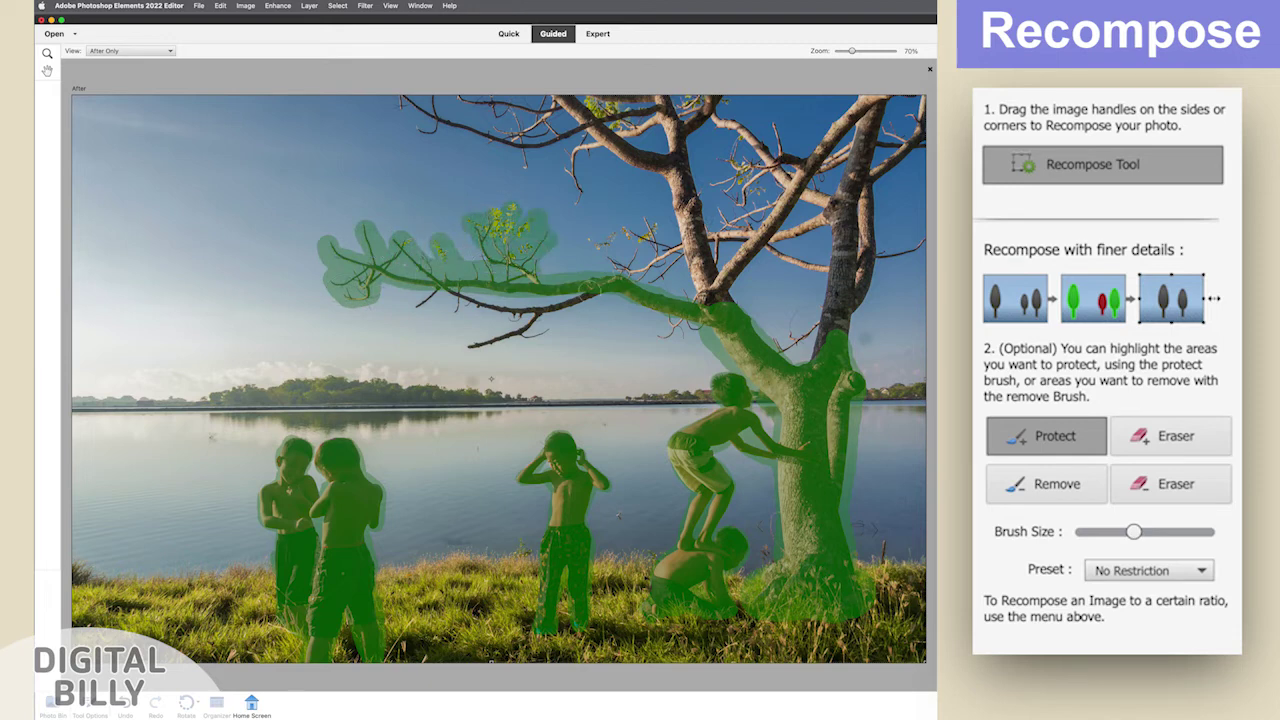
mouse_move(590, 288)
left_mouse_down()
mouse_move(420, 300)
mouse_move(510, 318)
mouse_move(470, 345)
left_mouse_up()
mouse_move(700, 295)
left_mouse_down()
mouse_move(615, 135)
mouse_move(405, 100)
mouse_move(540, 125)
mouse_move(585, 155)
mouse_move(655, 258)
left_mouse_up()
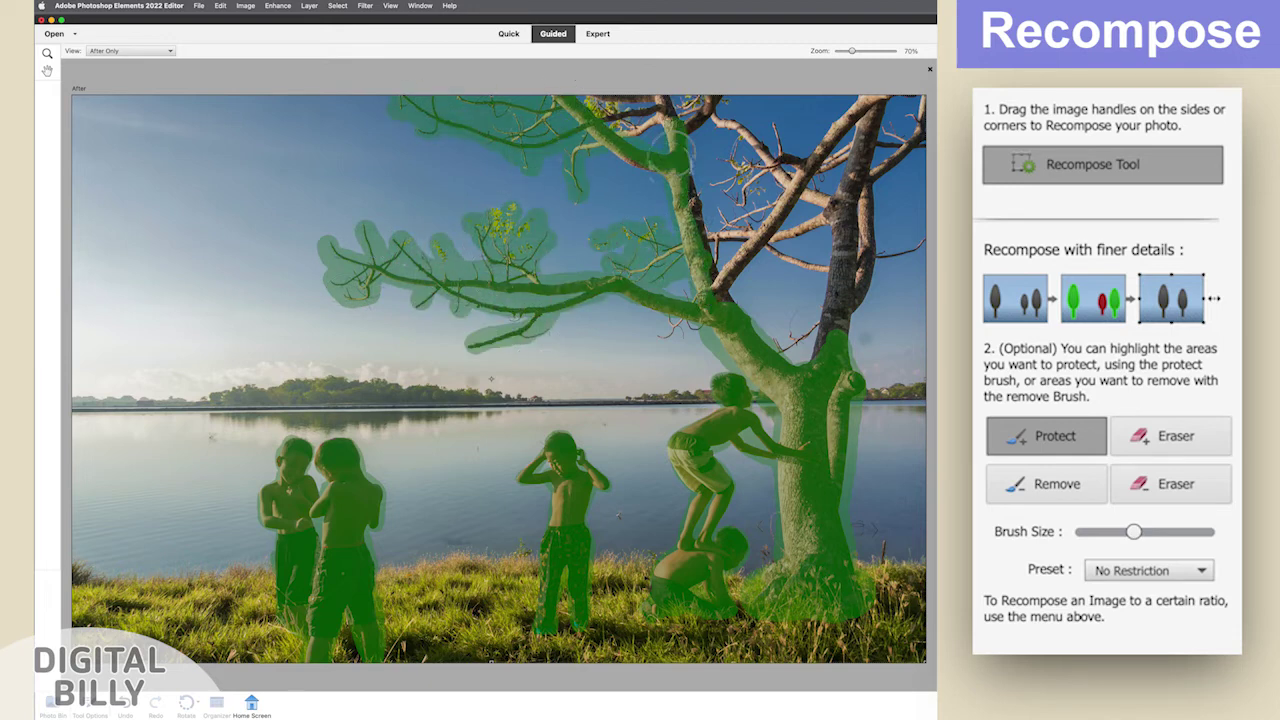
mouse_move(568, 104)
left_mouse_down()
mouse_move(698, 122)
mouse_move(724, 292)
left_mouse_up()
left_click(838, 230)
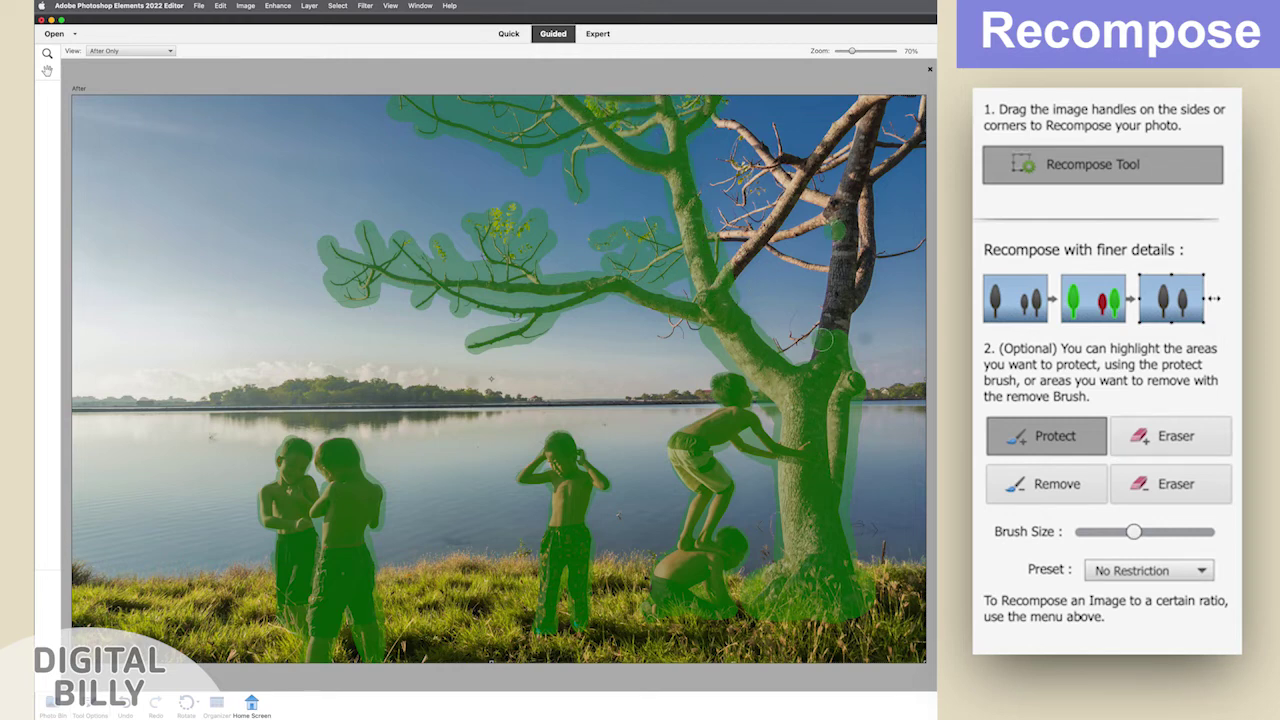
mouse_move(822, 340)
left_mouse_down()
mouse_move(860, 185)
mouse_move(780, 230)
mouse_move(877, 102)
mouse_move(918, 125)
left_mouse_up()
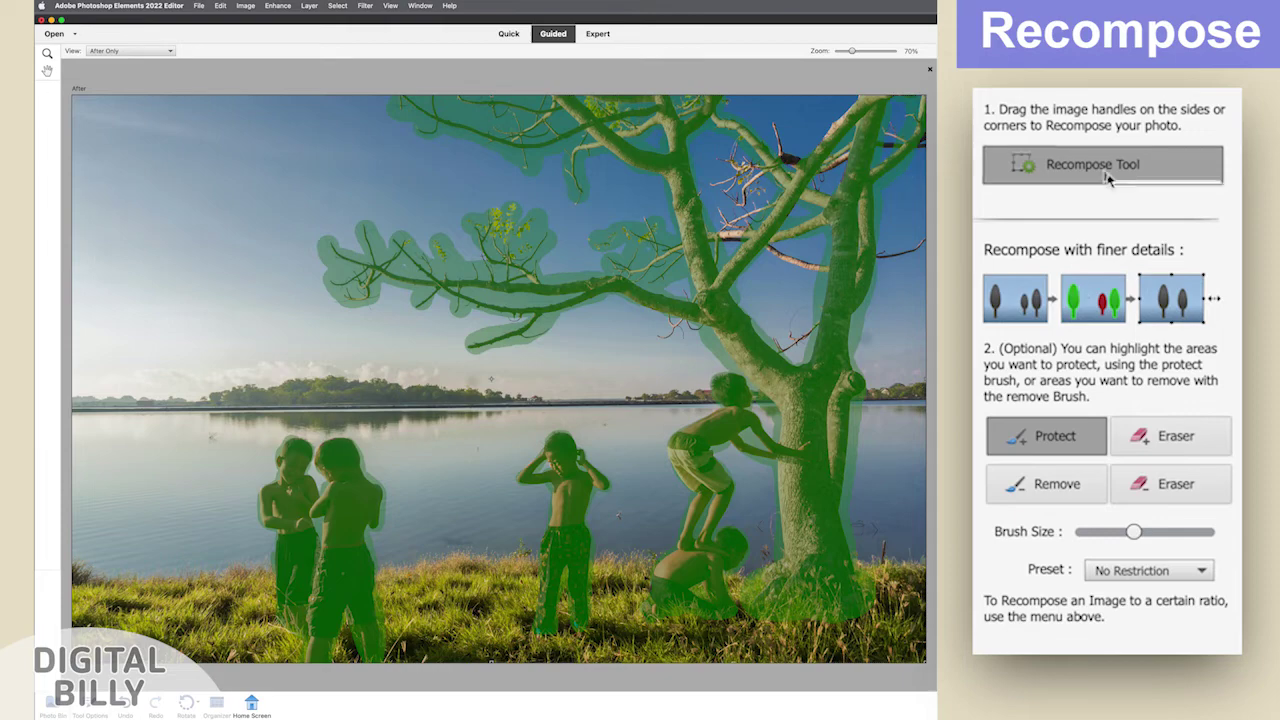
- Recompose the lake photo by moving its right edge inward to slightly over half the original width, and commit it
left_click(1010, 163)
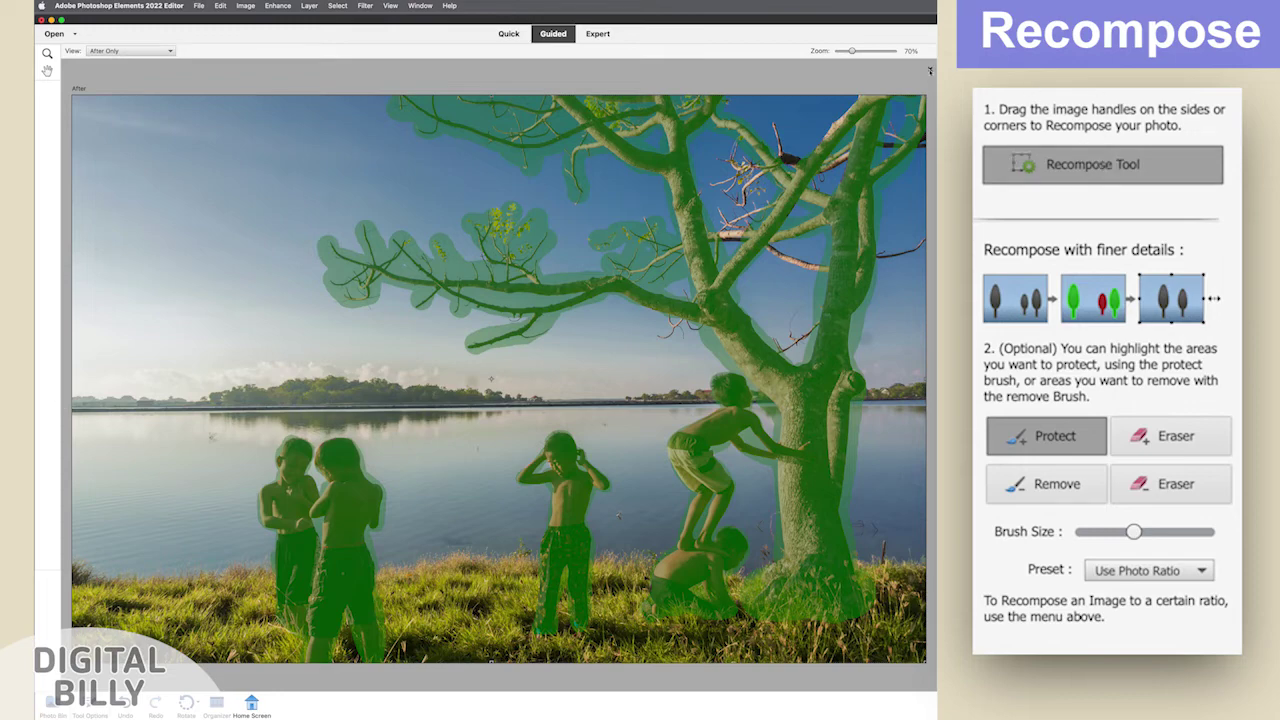
left_click_drag(926, 381, 558, 380)
left_click(523, 656)
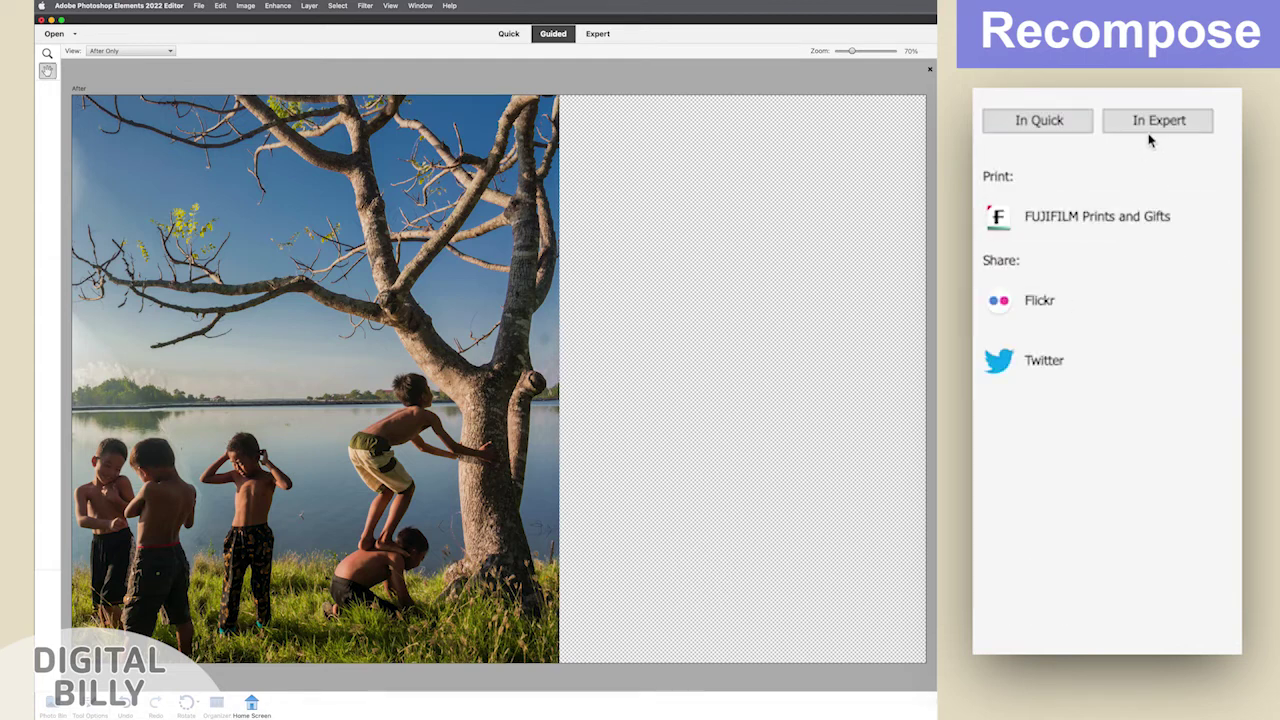
- Continue editing the recomposed lake photo in Expert mode and check its single layer by toggling its visibility
left_click(1149, 138)
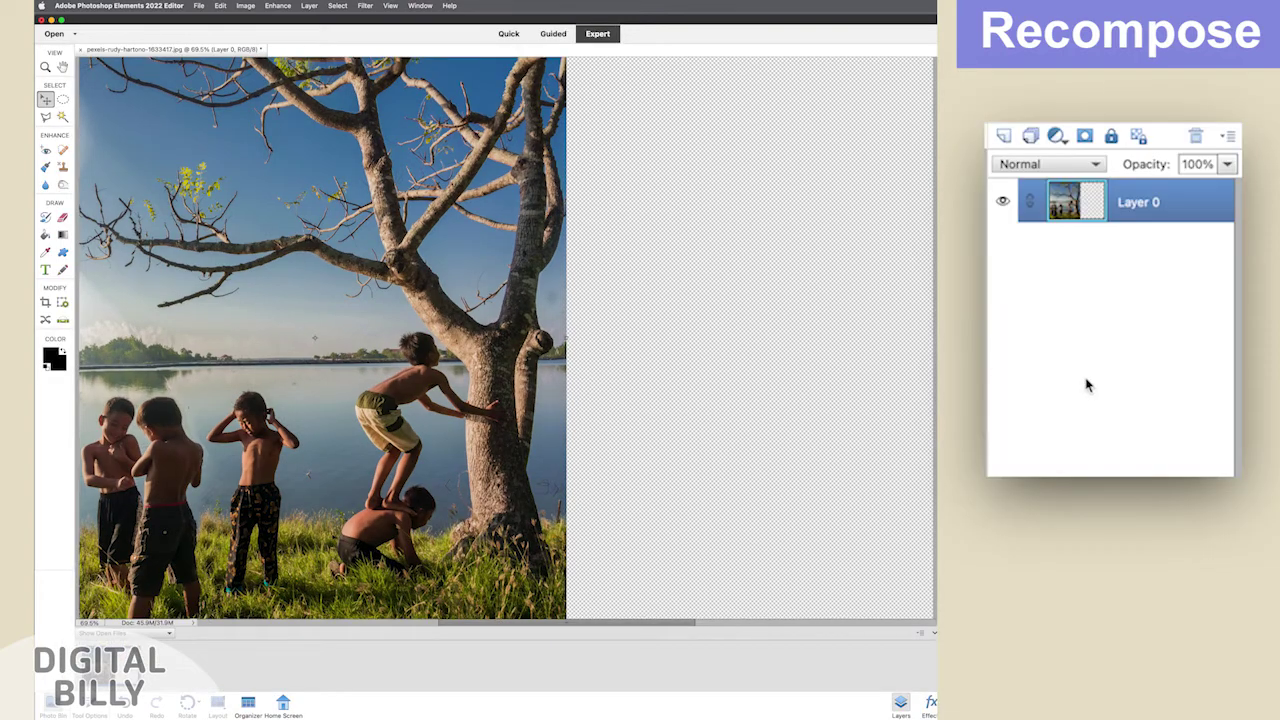
left_click(1003, 202)
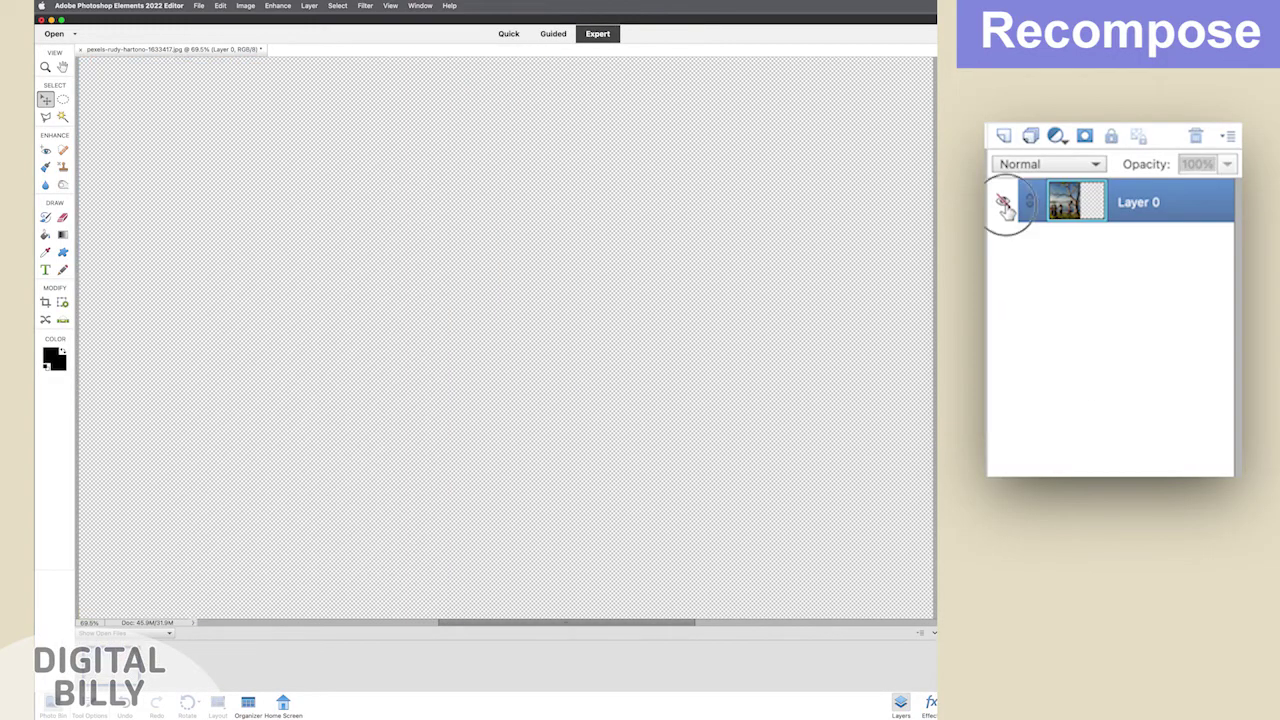
left_click(1003, 202)
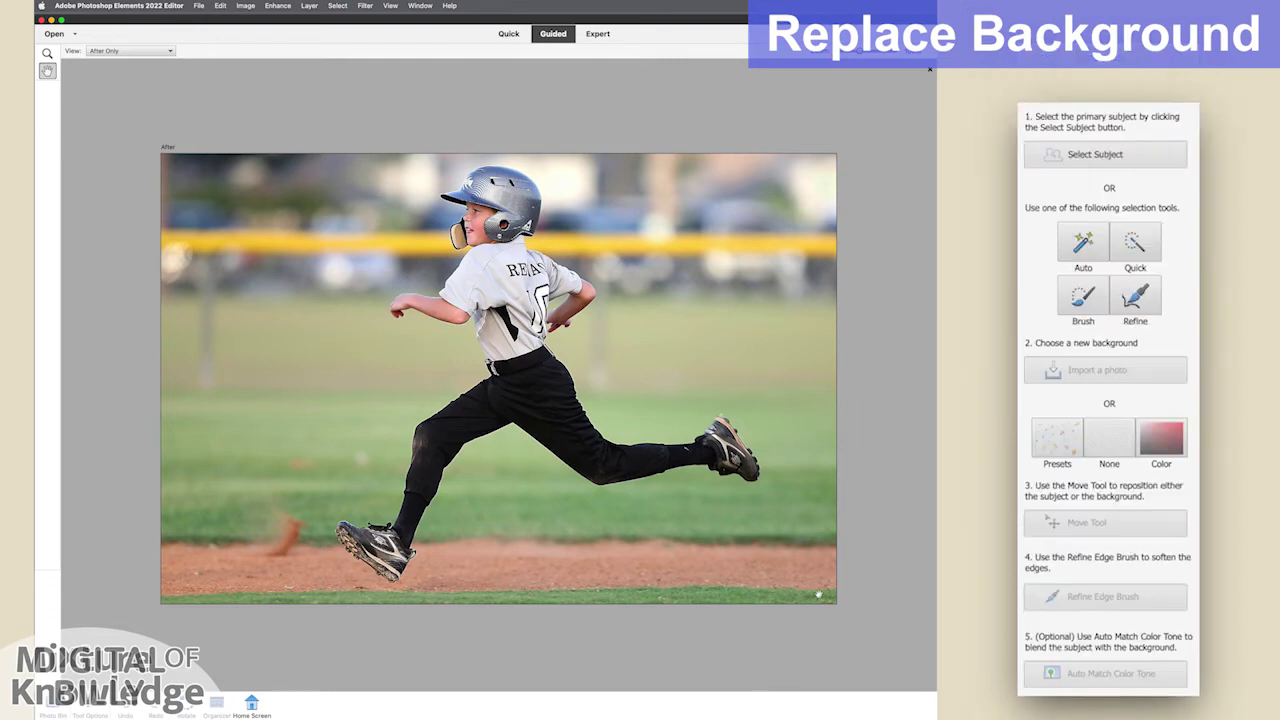
- Select the running baseball player as the subject and import the baseball stadium photo as the new background
left_click(1077, 157)
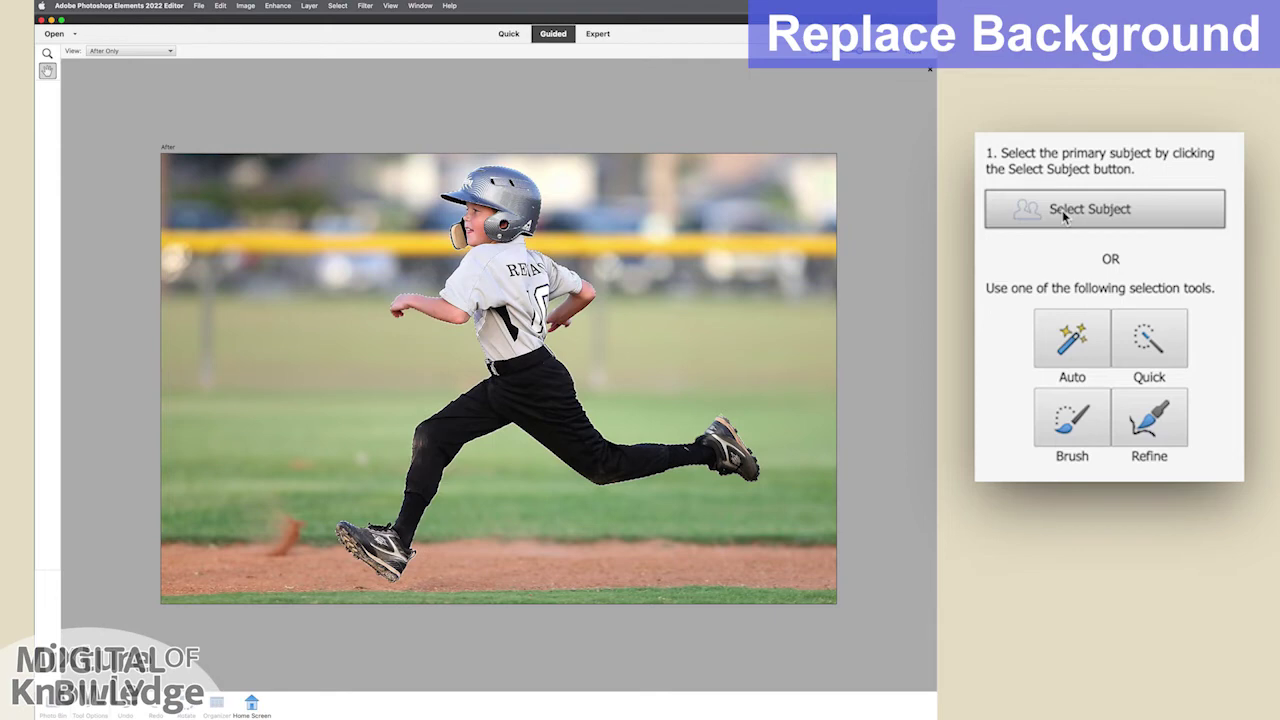
left_click(1052, 318)
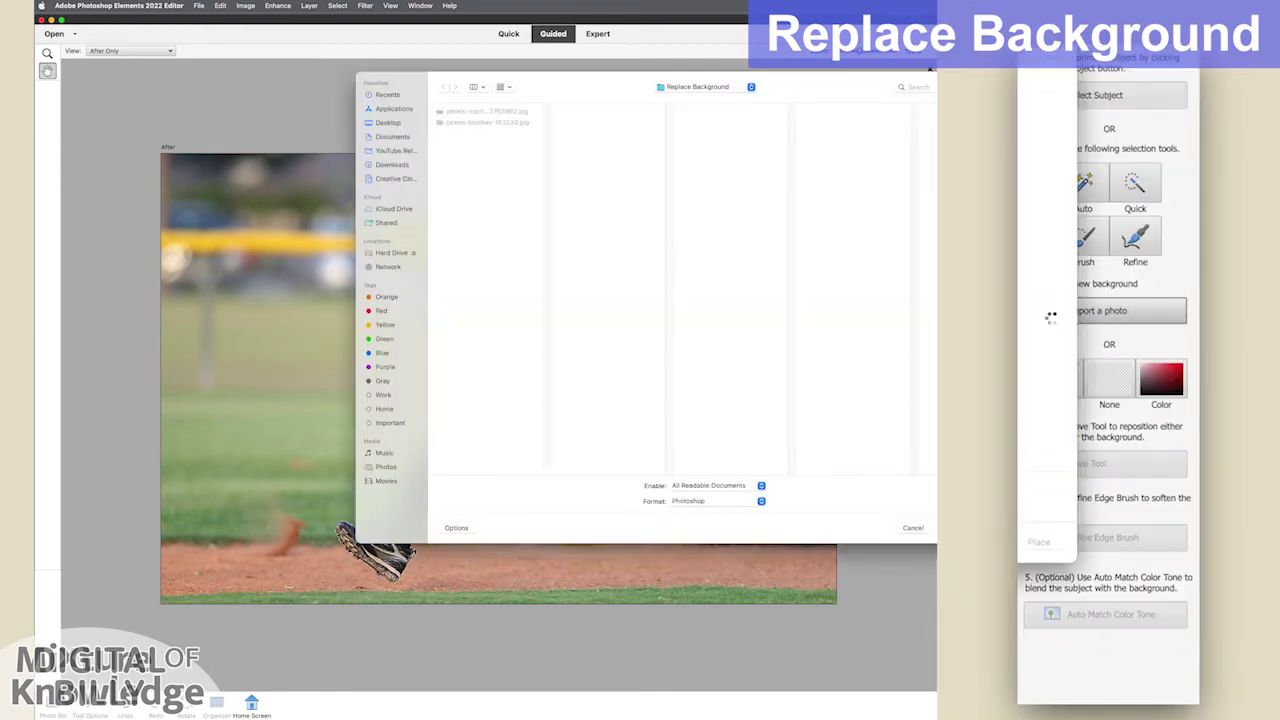
left_click(495, 115)
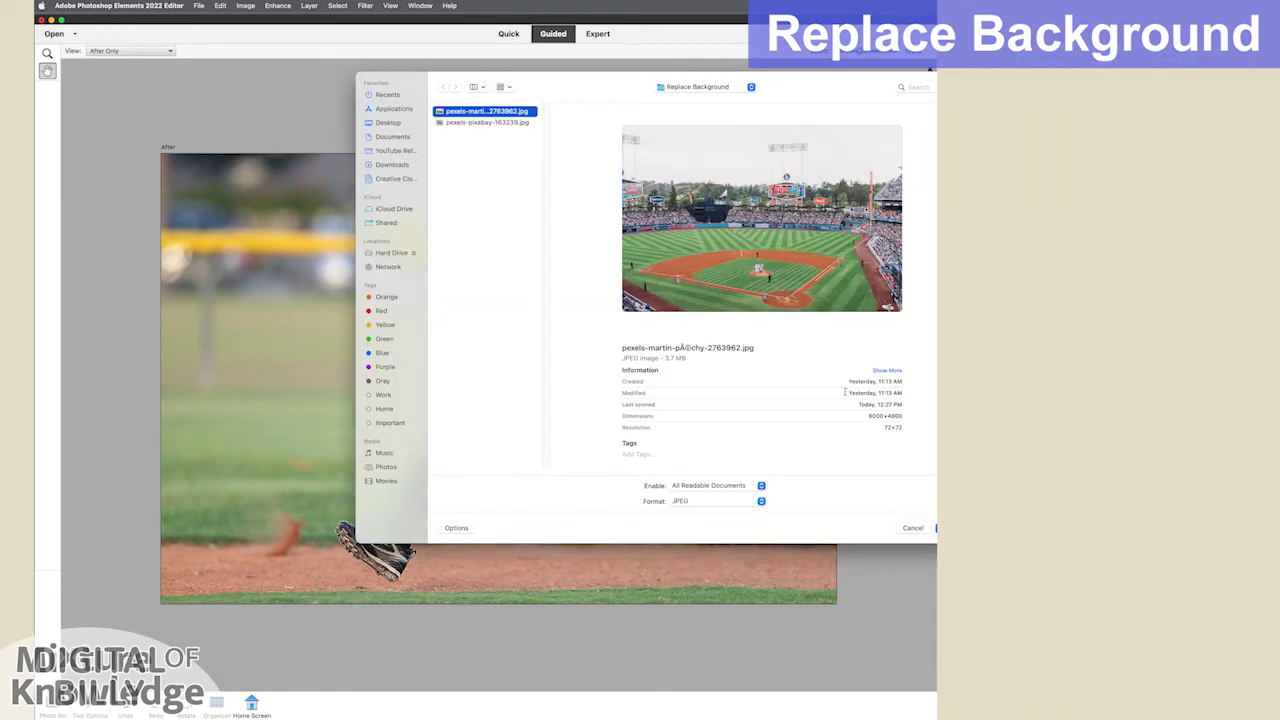
double_click(495, 115)
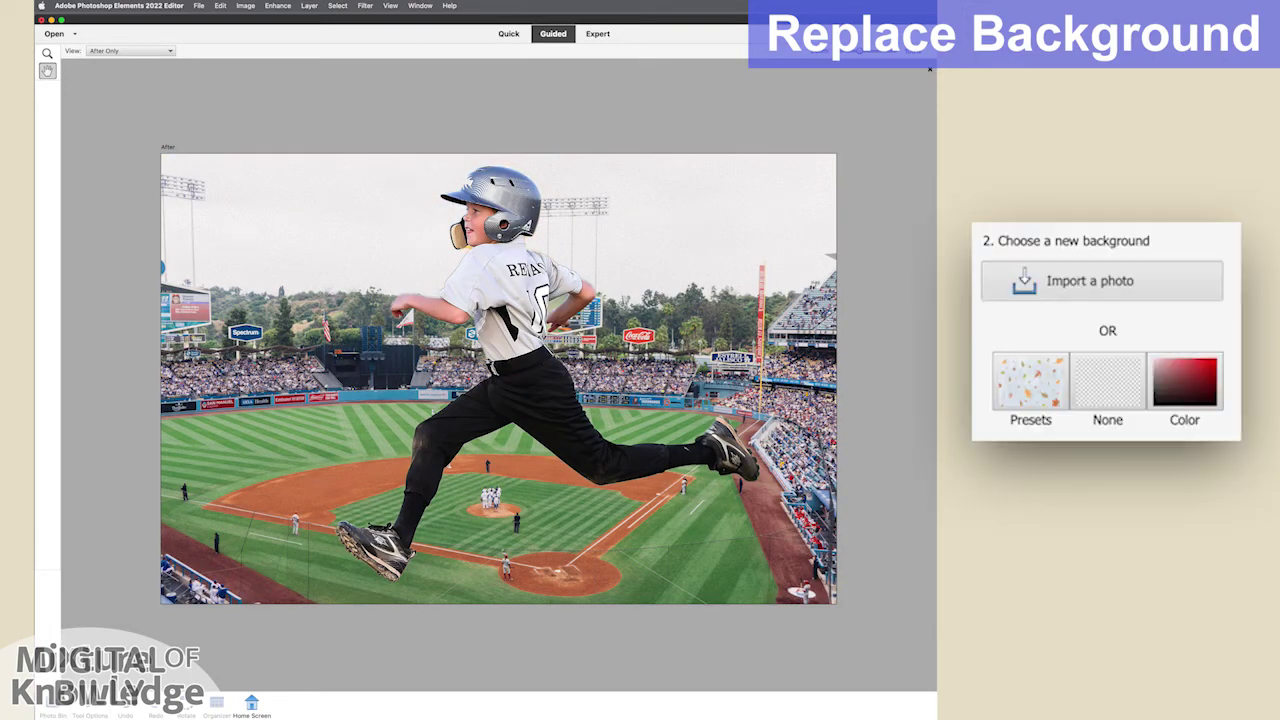
- Reposition the runner a little farther left over the stadium with the Move Tool and apply Auto Match Color Tone
left_click_drag(743, 540, 758, 522)
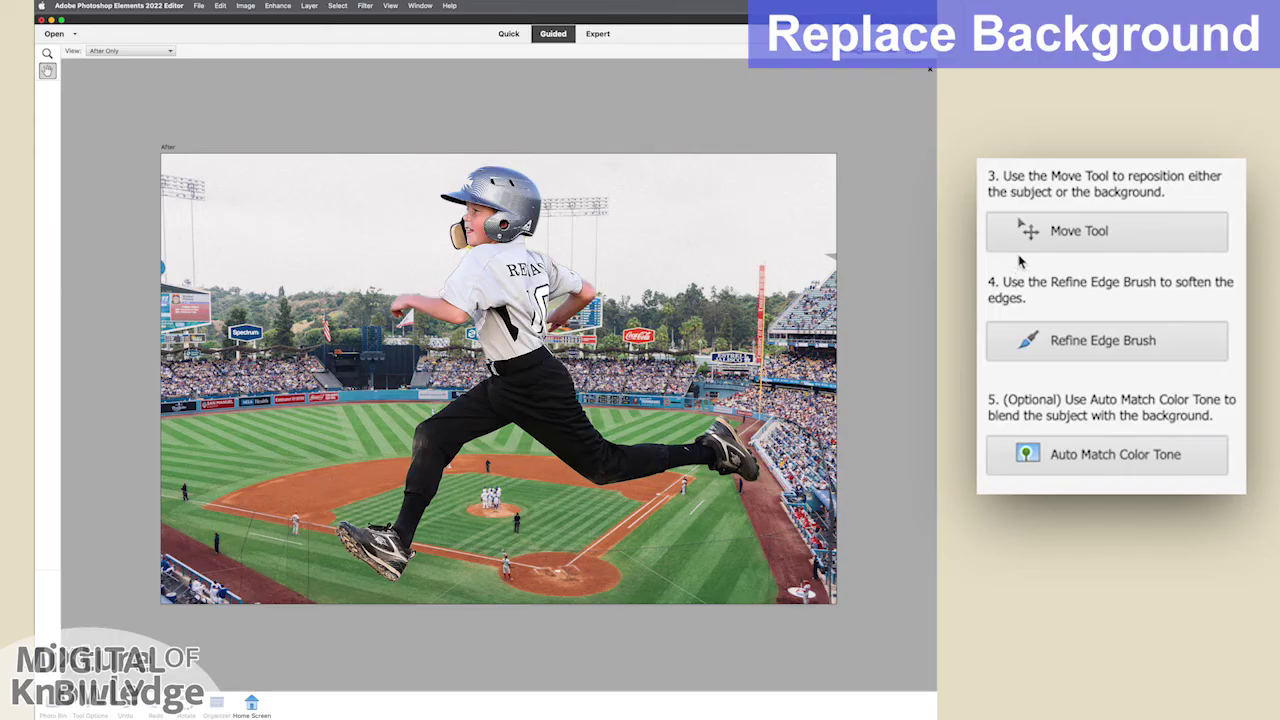
left_click(1028, 246)
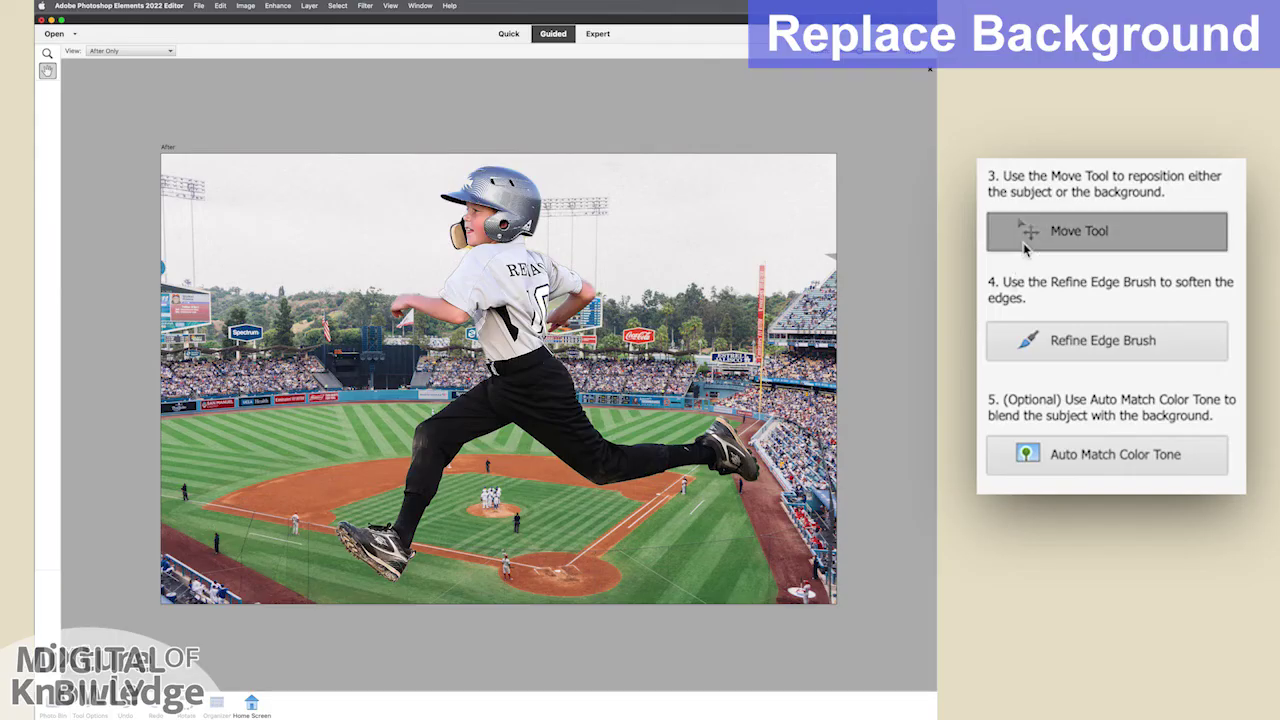
left_click_drag(743, 539, 743, 540)
left_click_drag(626, 462, 570, 462)
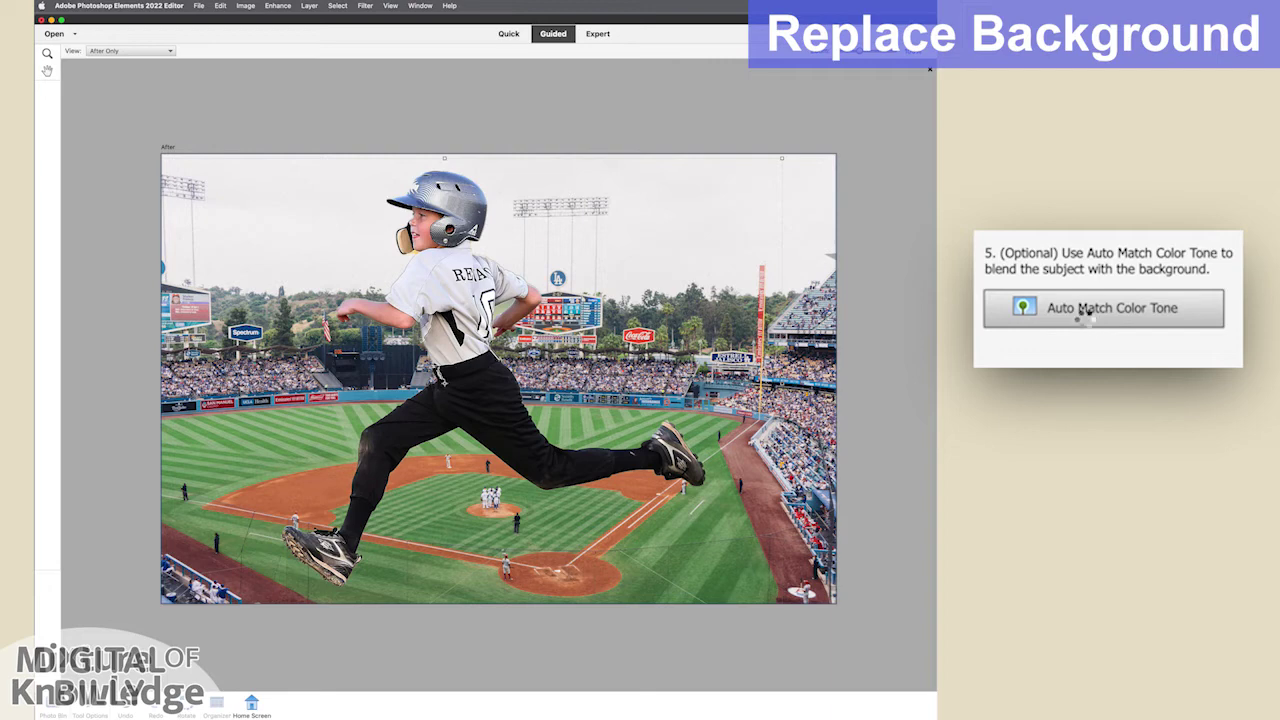
left_click(1086, 310)
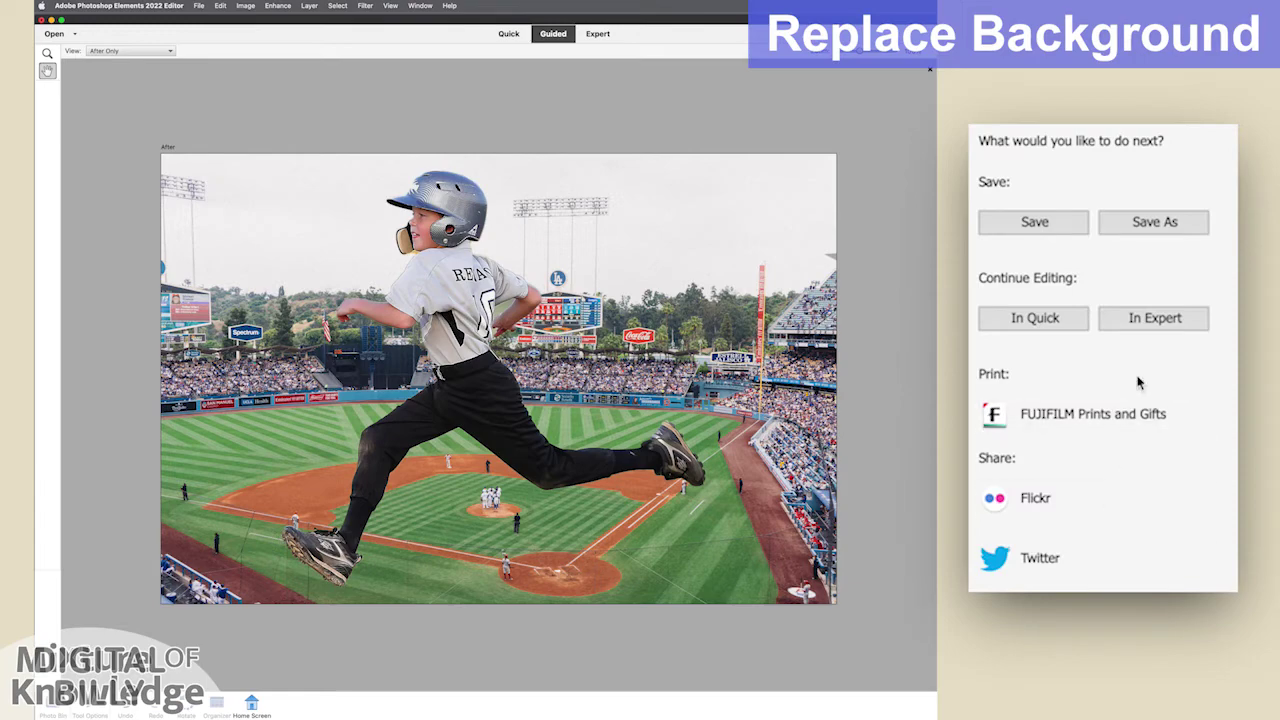
- Continue in Expert mode and examine the original, stadium and masked runner layers one at a time by toggling their visibility
left_click(1154, 316)
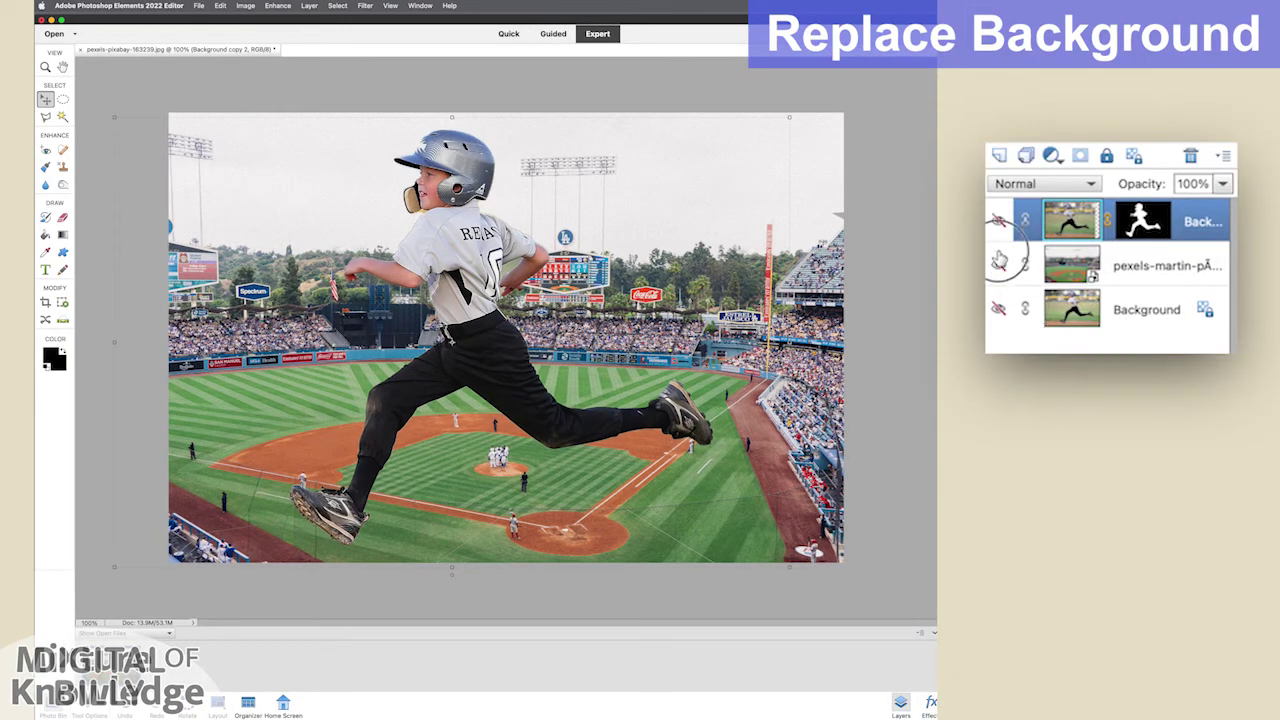
left_click(998, 220)
left_click(998, 264)
left_click(998, 311)
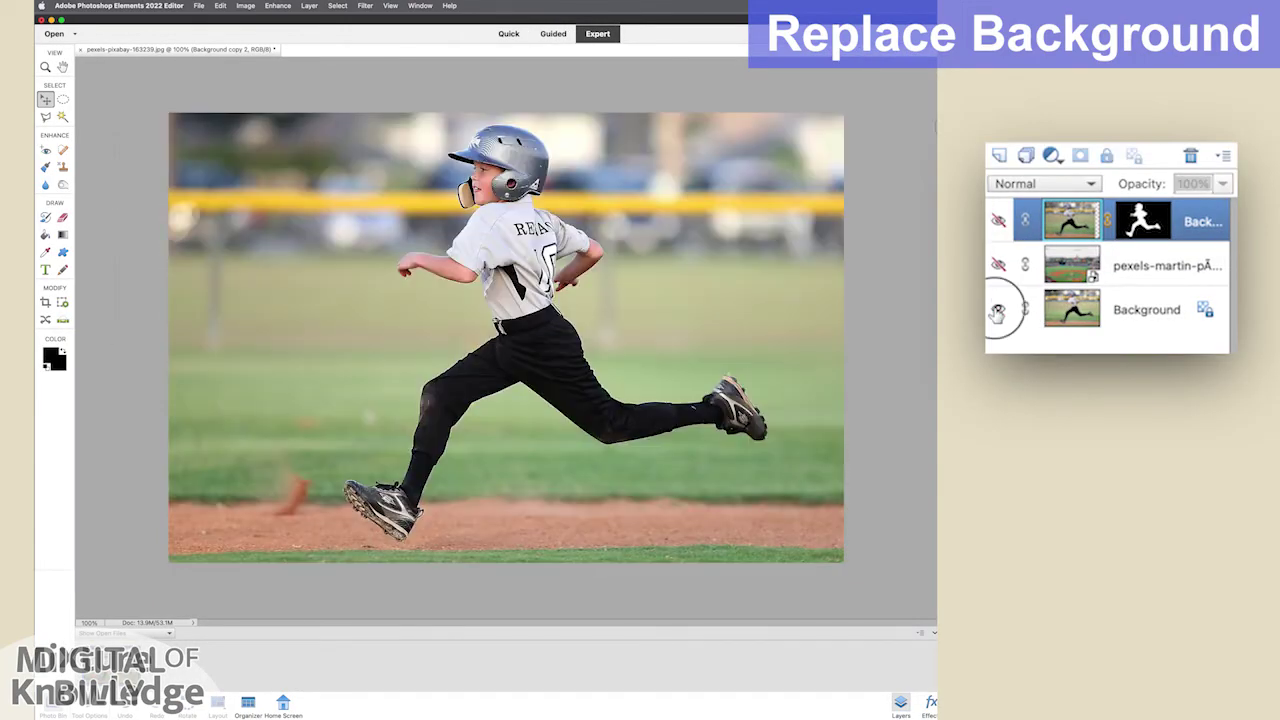
left_click(998, 311)
left_click(998, 266)
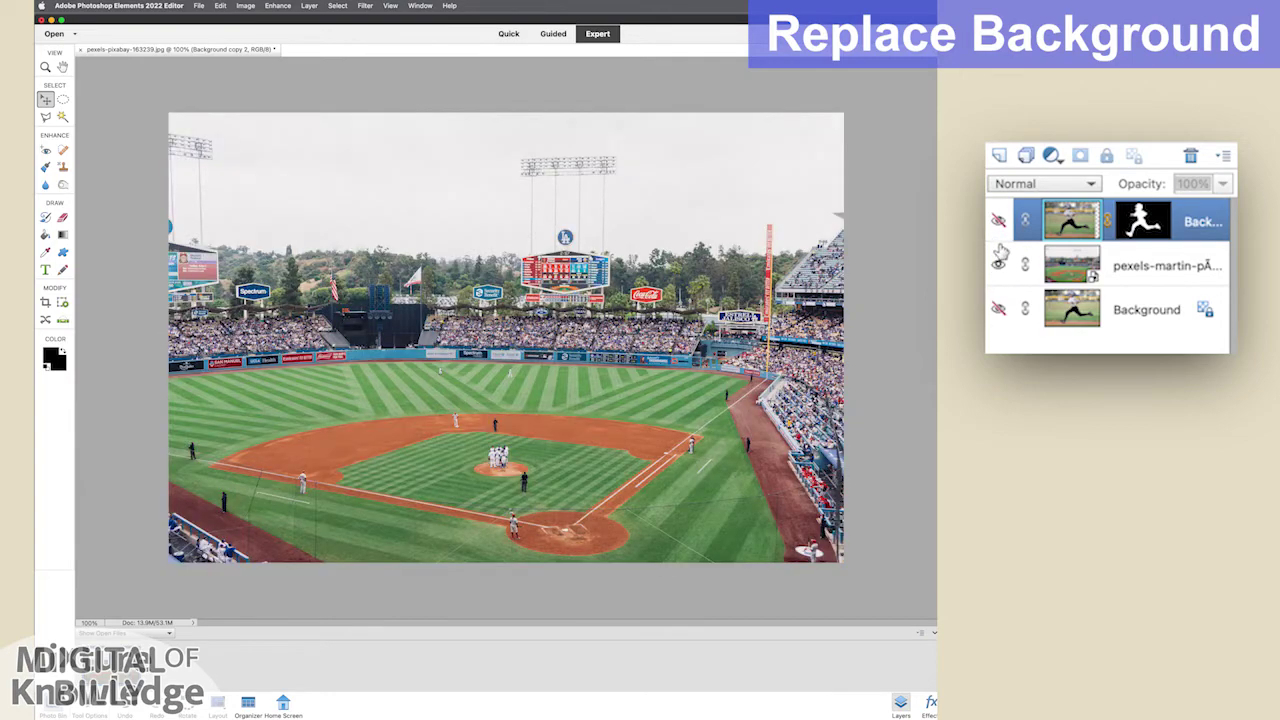
left_click(998, 266)
left_click(999, 222)
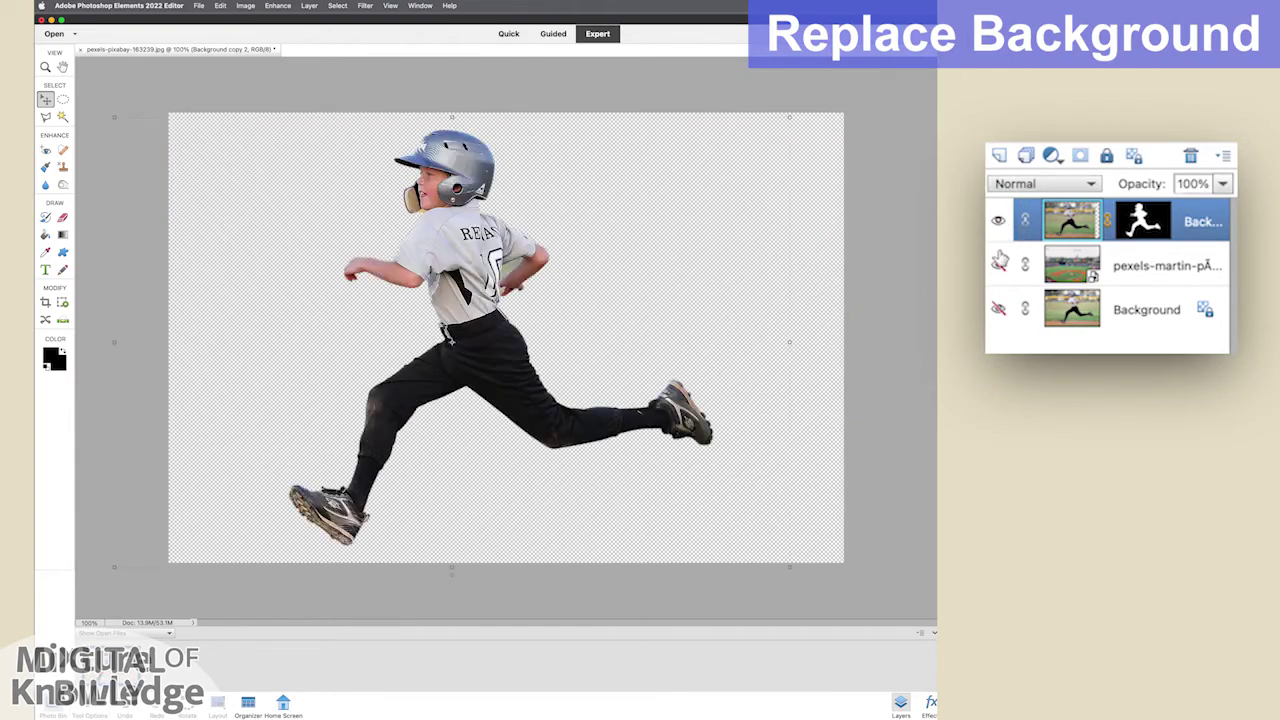
left_click(998, 265)
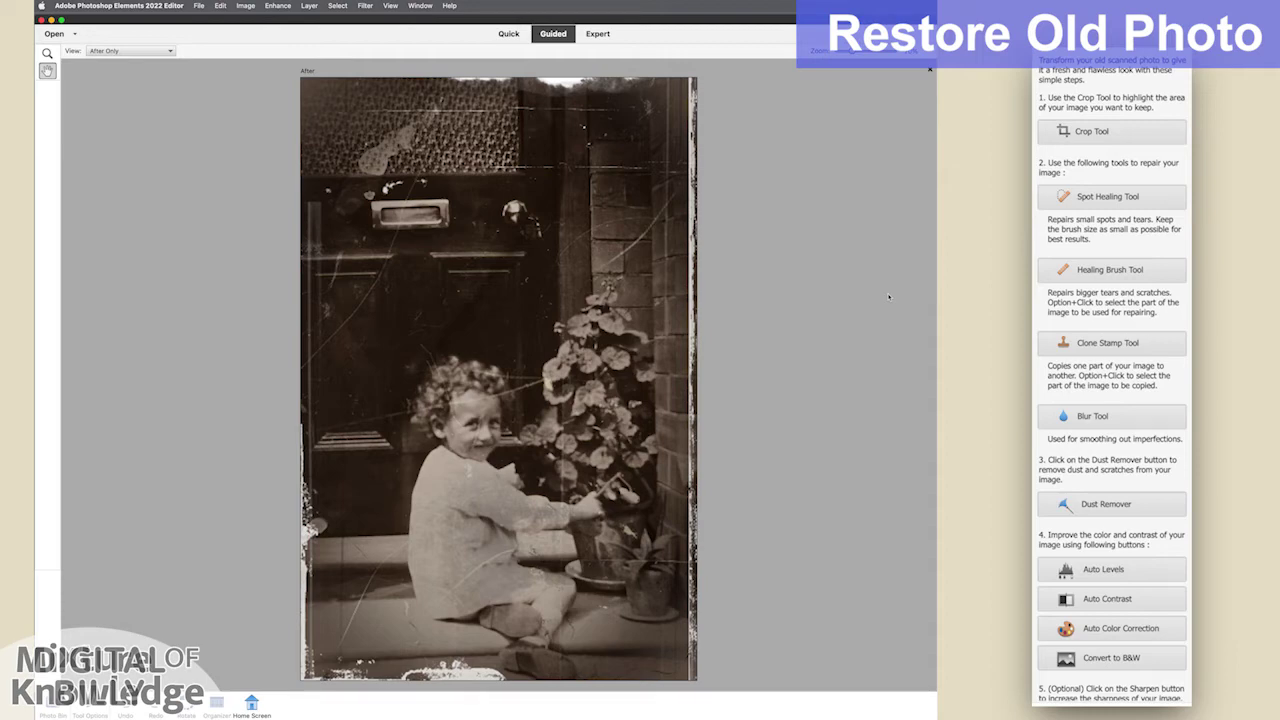
- Crop the old photo to the seated child and potted plant, leaving out the damaged upper area and side edges
left_click(1050, 134)
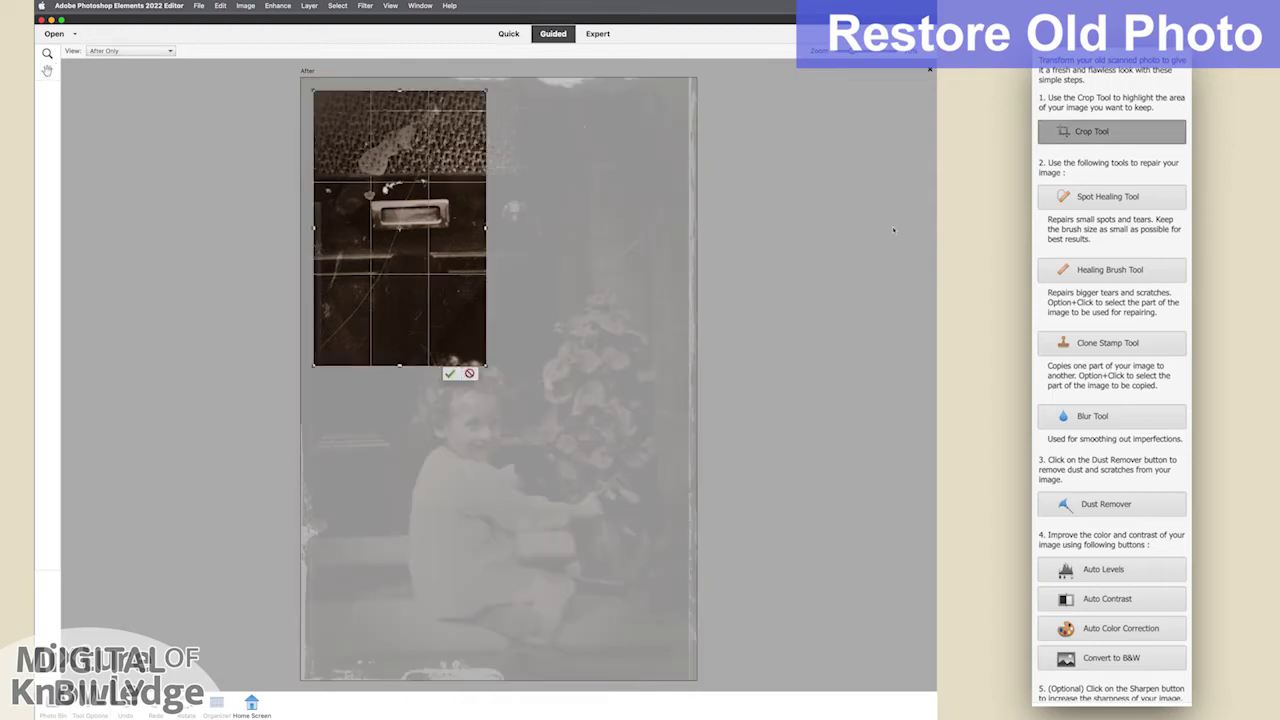
left_click_drag(486, 366, 681, 675)
left_click_drag(316, 96, 363, 206)
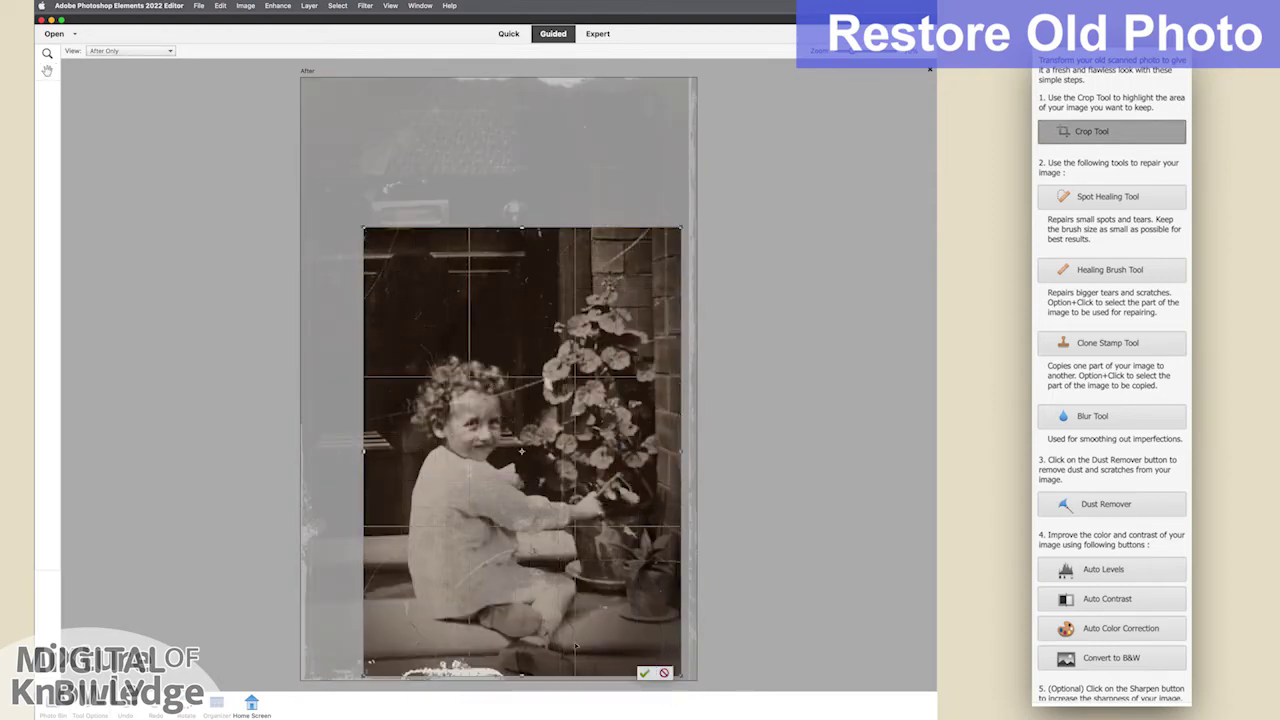
left_click(644, 673)
- Repair scratches and spots around the child and plant with the Spot Healing, Healing Brush and Clone Stamp tools
left_click(1077, 196)
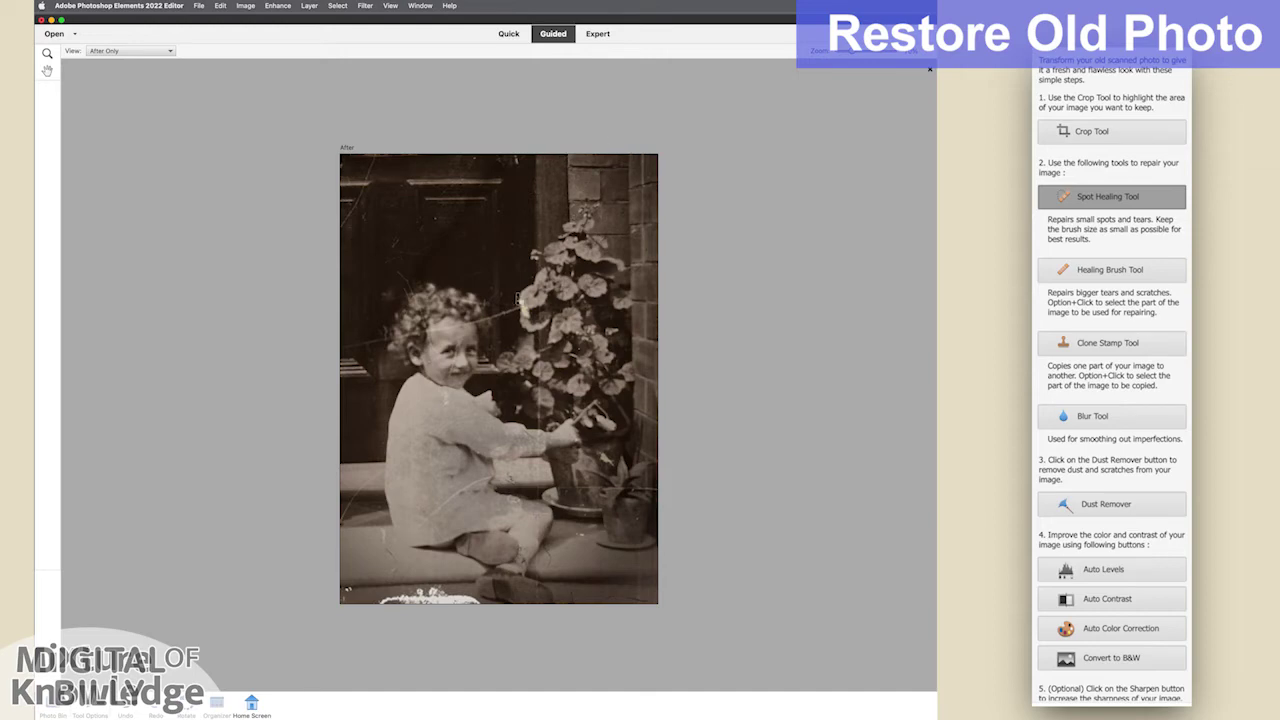
left_click(1070, 273)
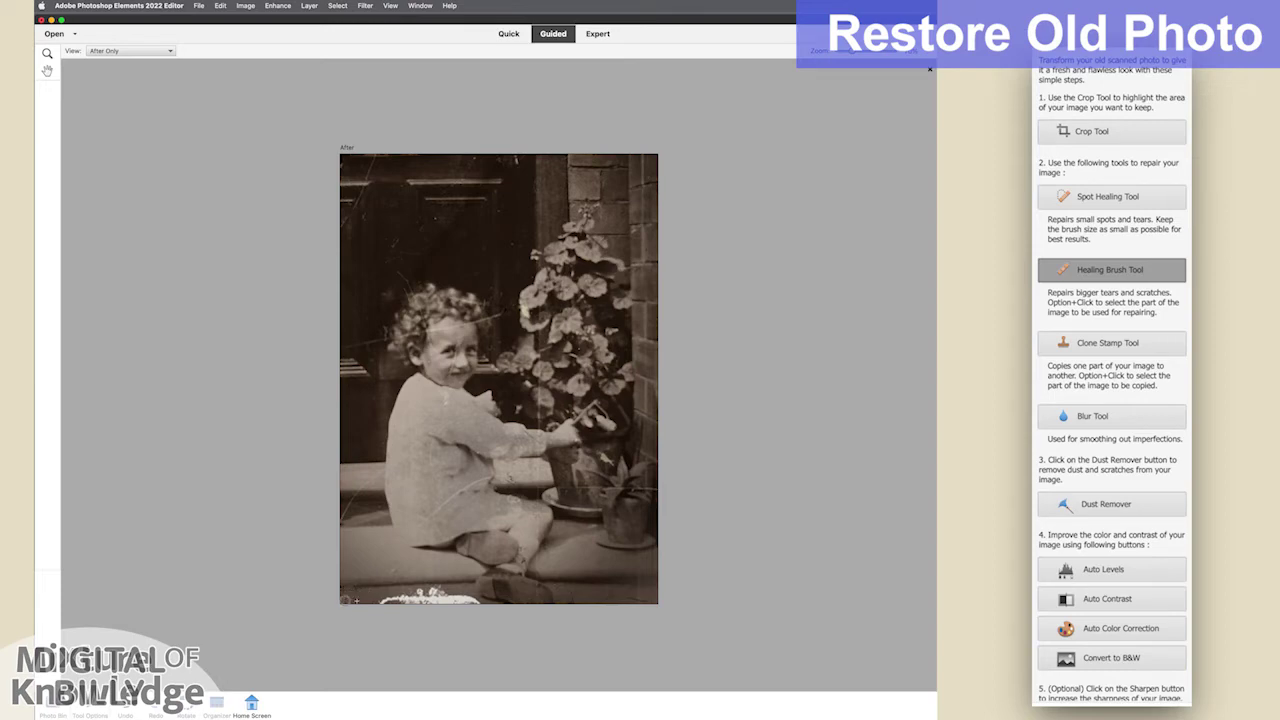
left_click(1110, 343)
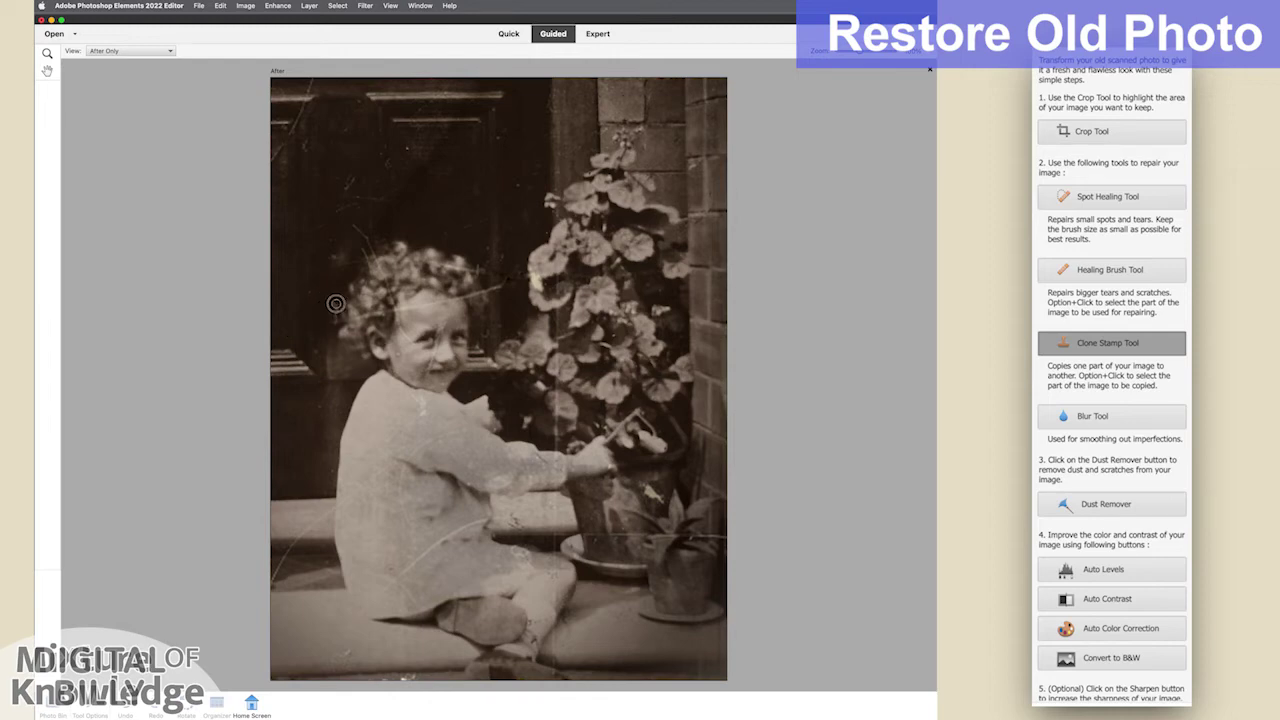
left_click(1080, 272)
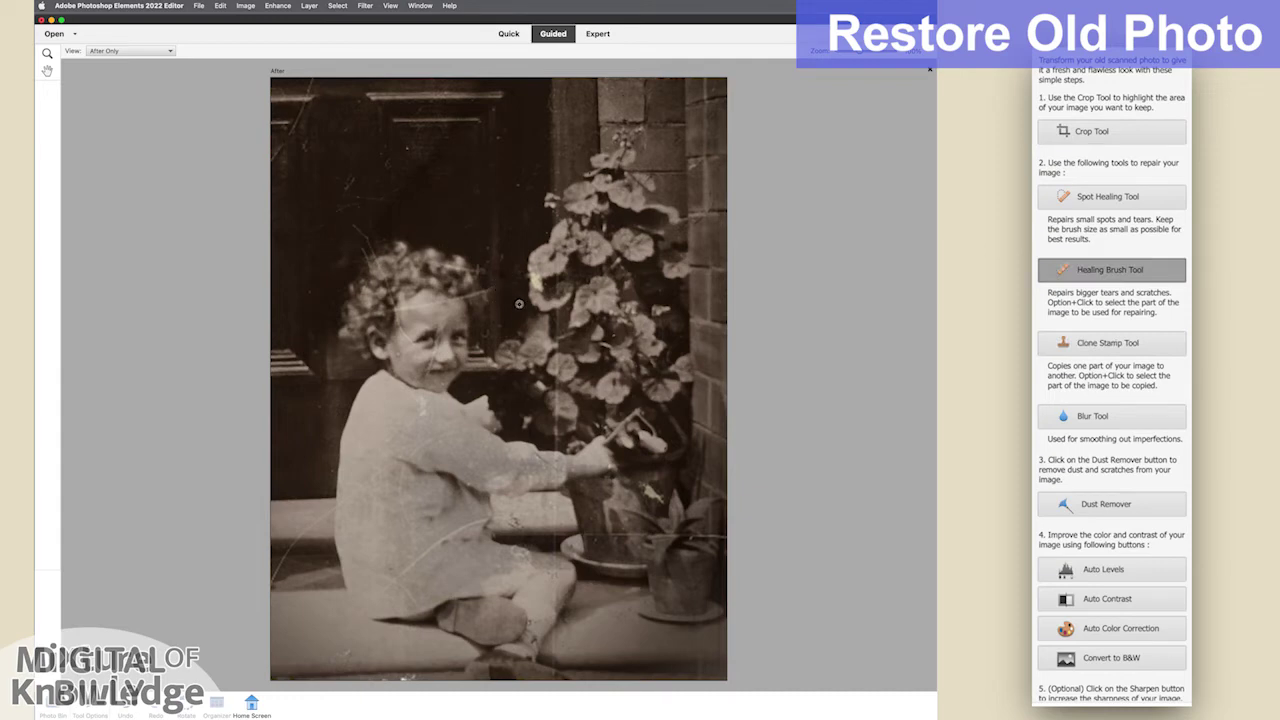
- Clone clean dark door areas over the scratch beside the child's hair and the specks on the door
key("s")
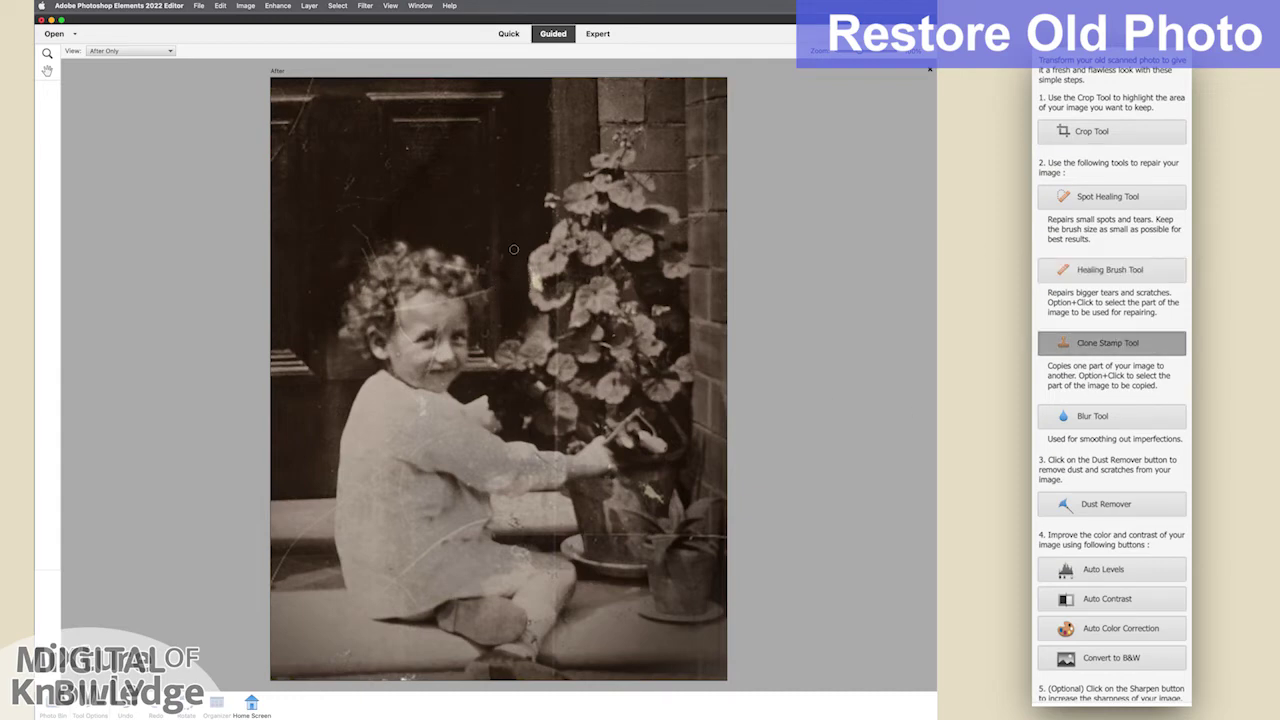
left_click(516, 258, "alt")
left_click(506, 258, "alt")
left_click_drag(505, 266, 504, 284)
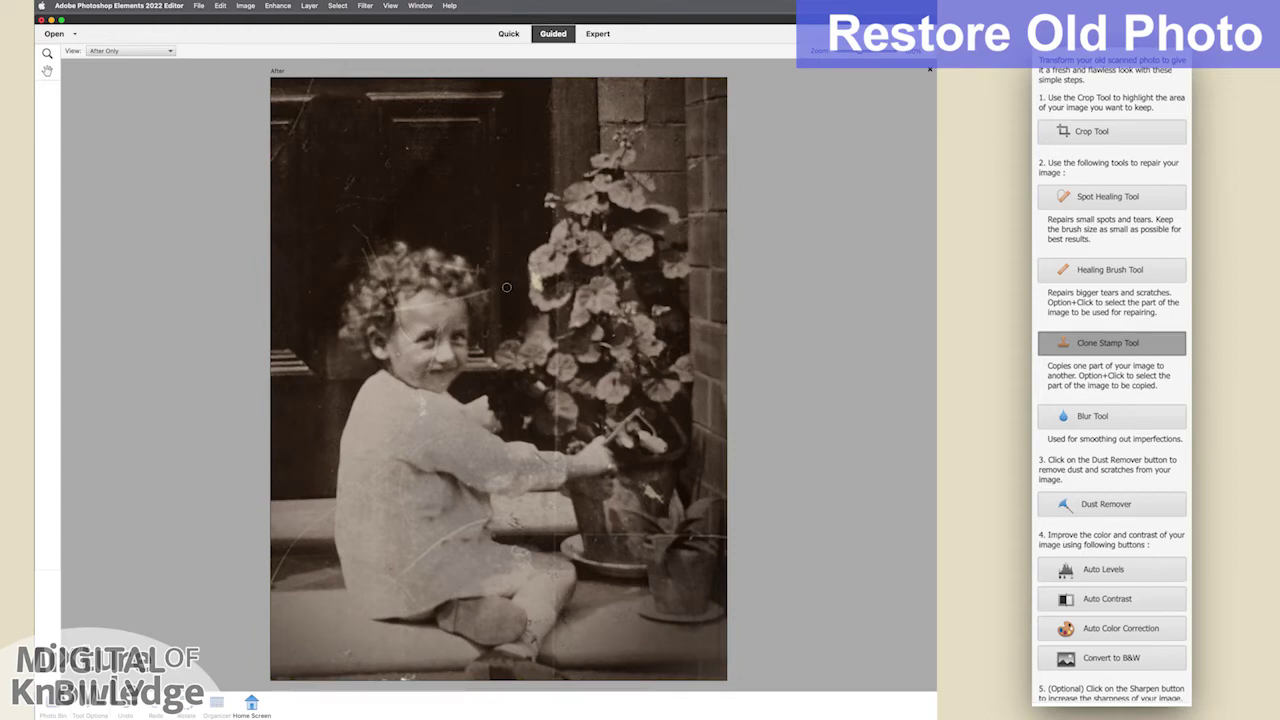
left_click(517, 186)
left_click(497, 138)
left_click(387, 167)
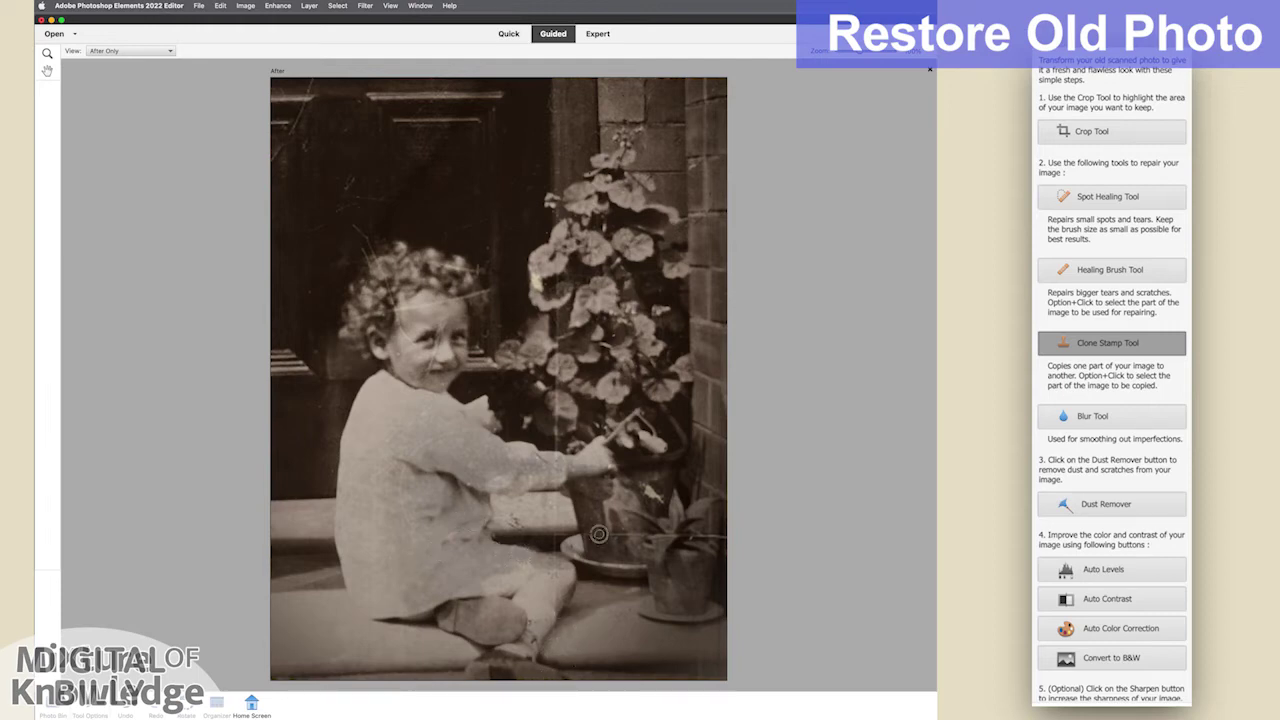
- Remove the fine scratches and spots on the child's face, from forehead to mouth, with the Spot Healing Tool
key("super+equal")
key("super+equal")
left_click_drag(378, 339, 568, 495)
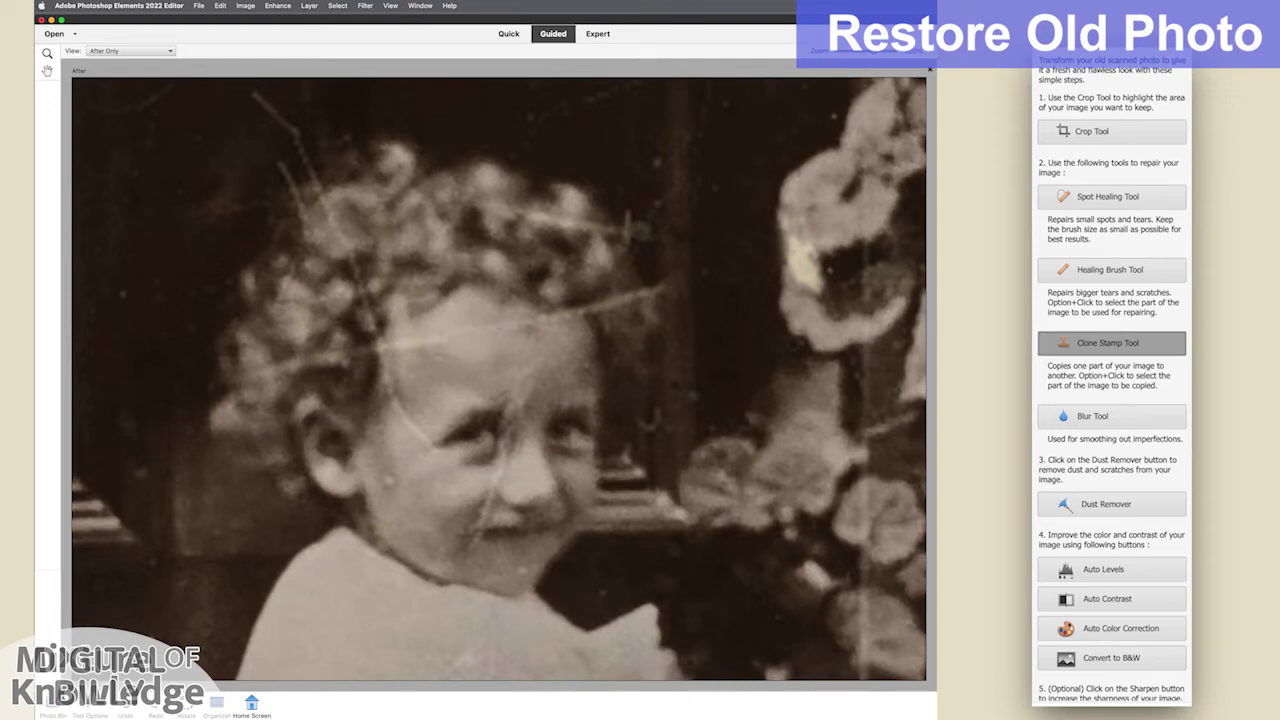
left_click(1107, 196)
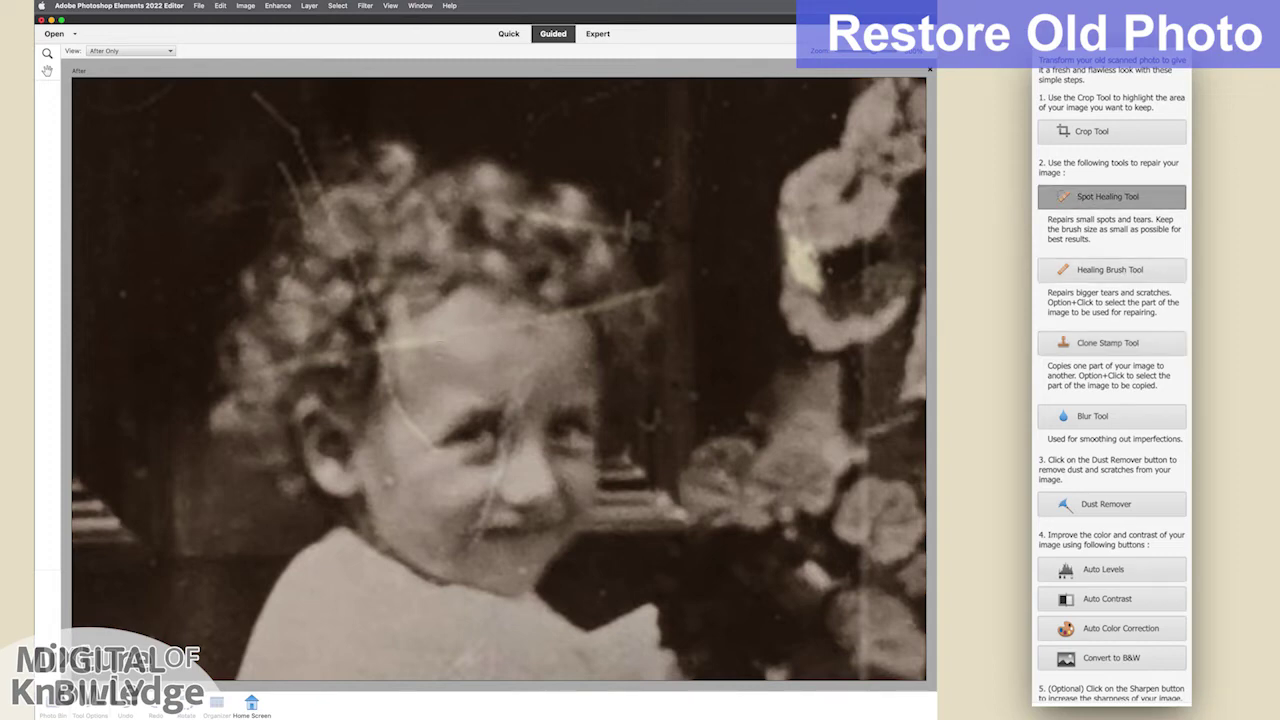
left_click_drag(376, 362, 387, 378)
left_click_drag(477, 529, 487, 513)
left_click(488, 489)
left_click(503, 480)
- Clone dark background over the scratch lines and marks on both sides of the child's hair with the Clone Stamp Tool
left_click(1110, 344)
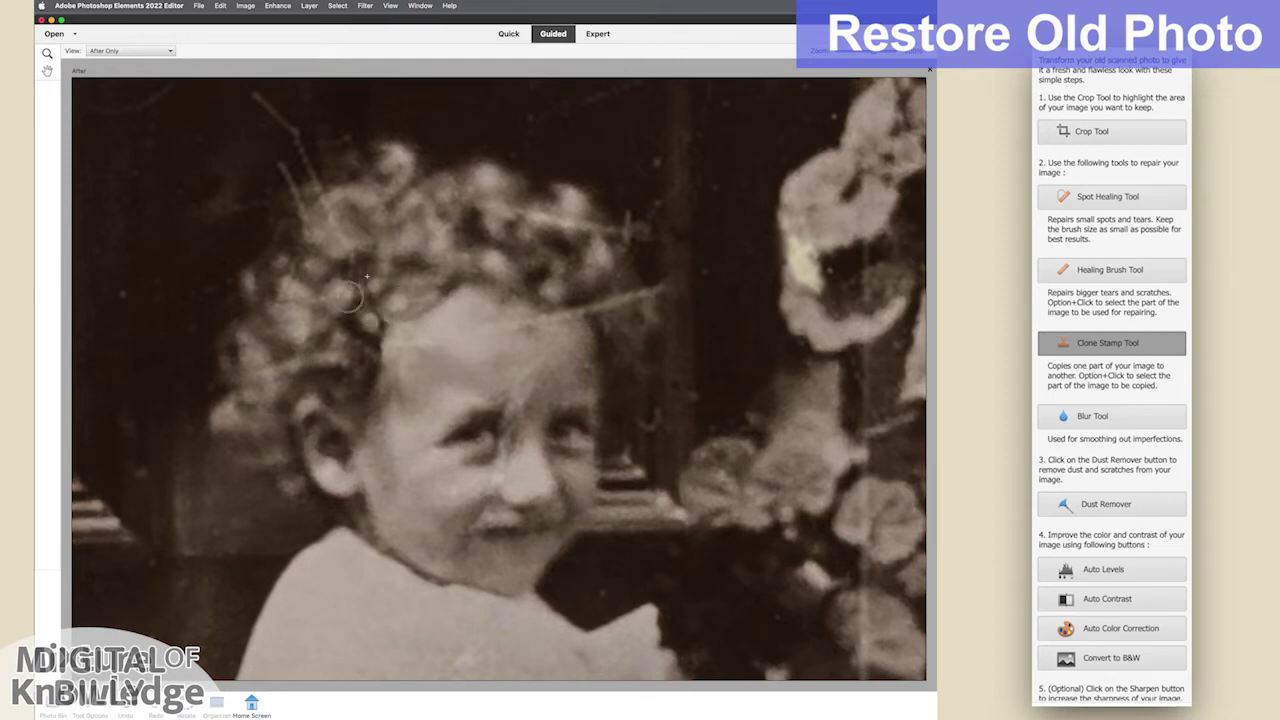
left_click_drag(255, 95, 314, 182)
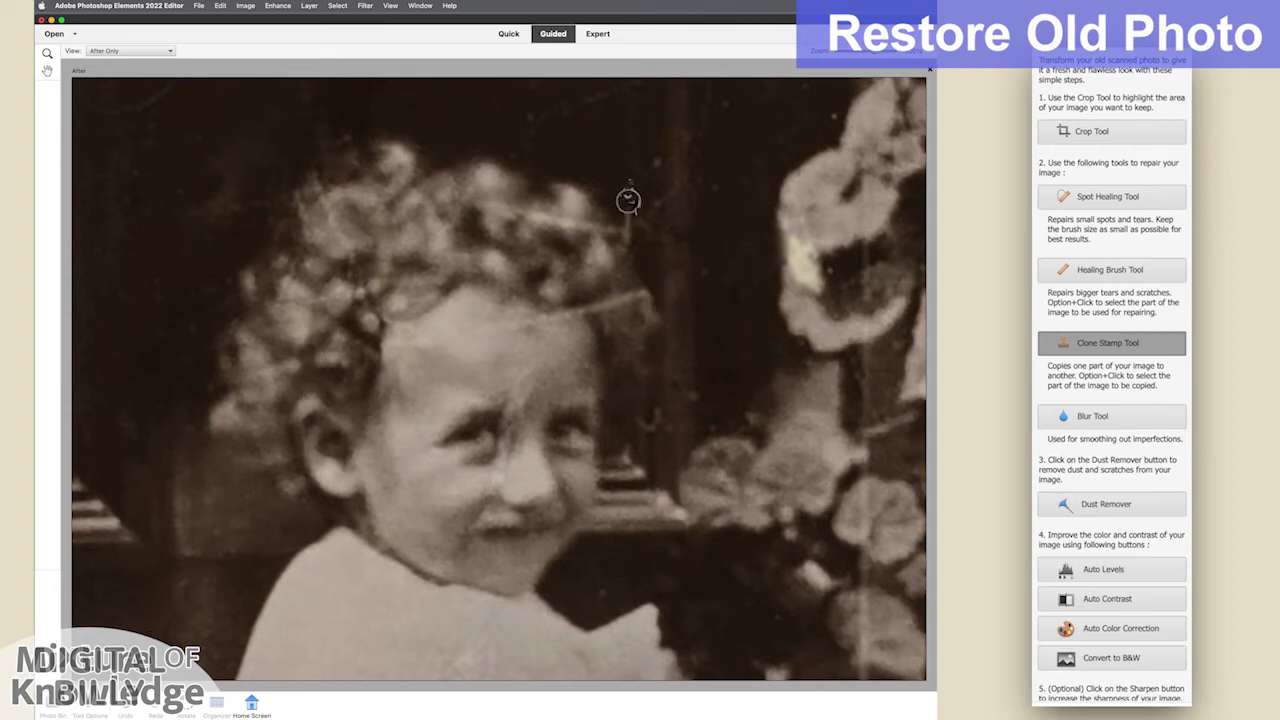
mouse_move(628, 200)
left_mouse_down()
mouse_move(642, 268)
mouse_move(652, 166)
mouse_move(673, 235)
left_mouse_up()
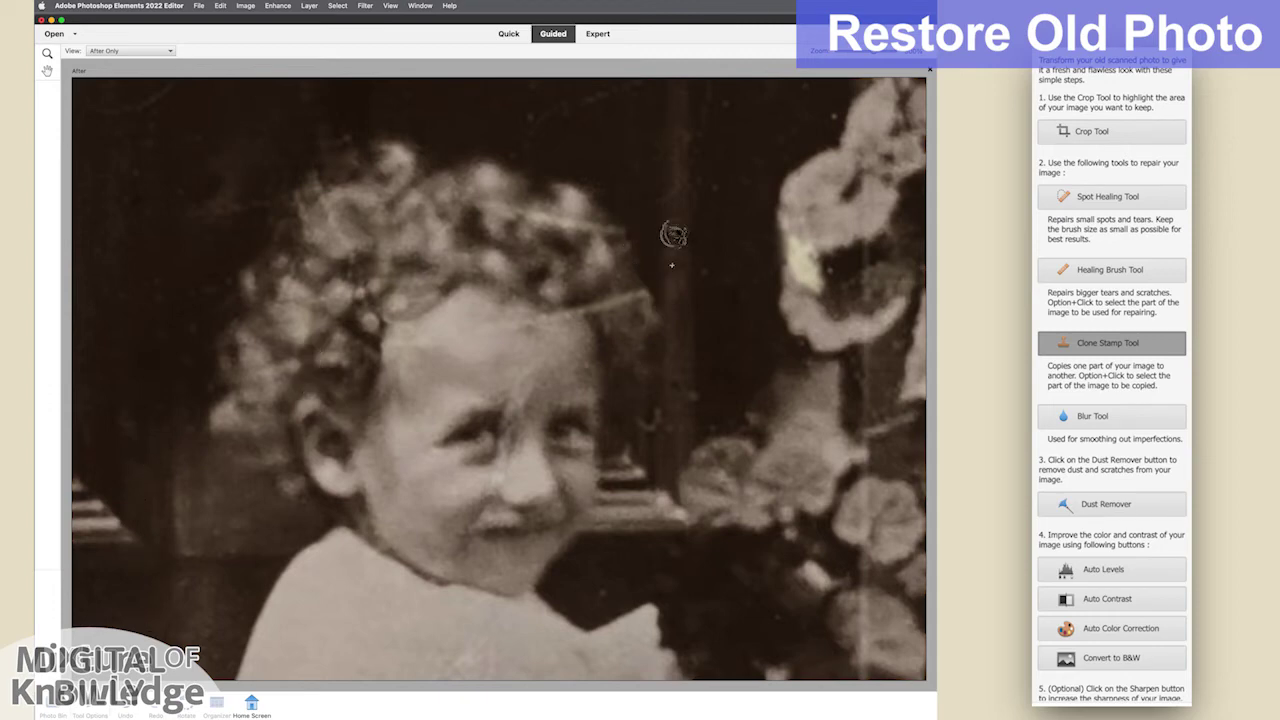
left_click(651, 415)
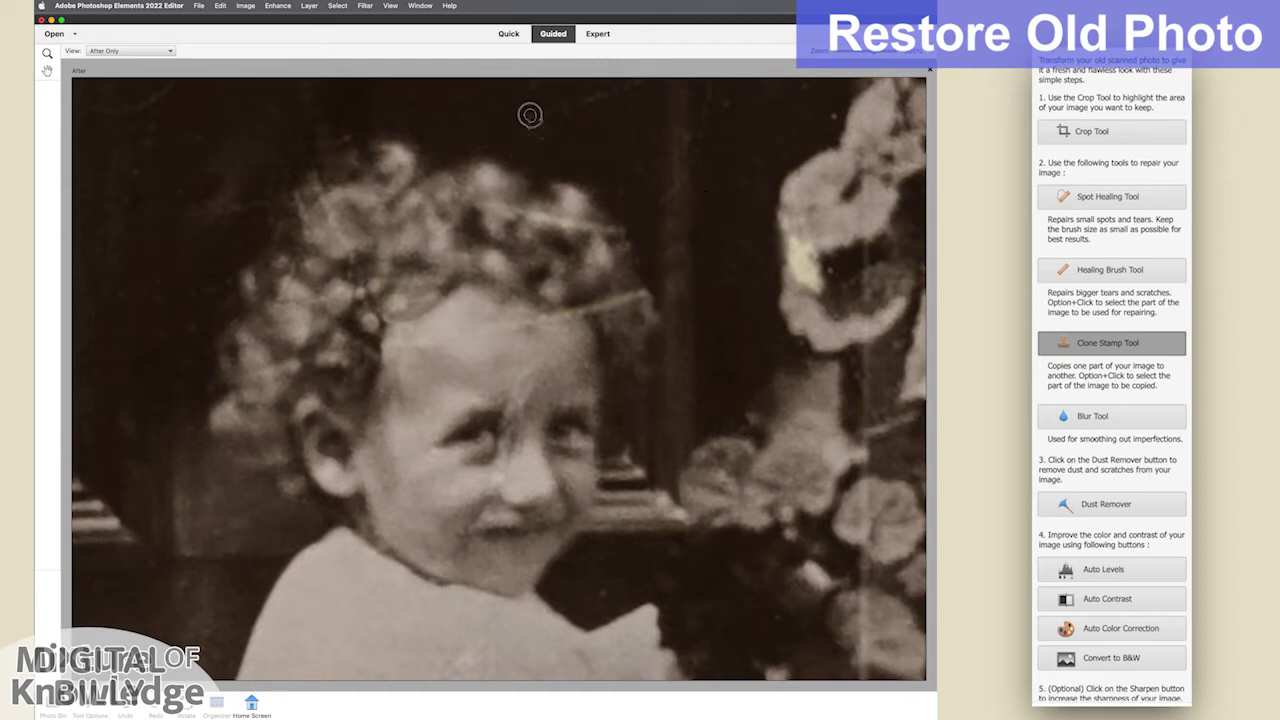
- Heal the light streaks on the forehead and hair with the Spot Healing and Healing Brush tools, and switch to the Clone Stamp Tool
left_click(1108, 196)
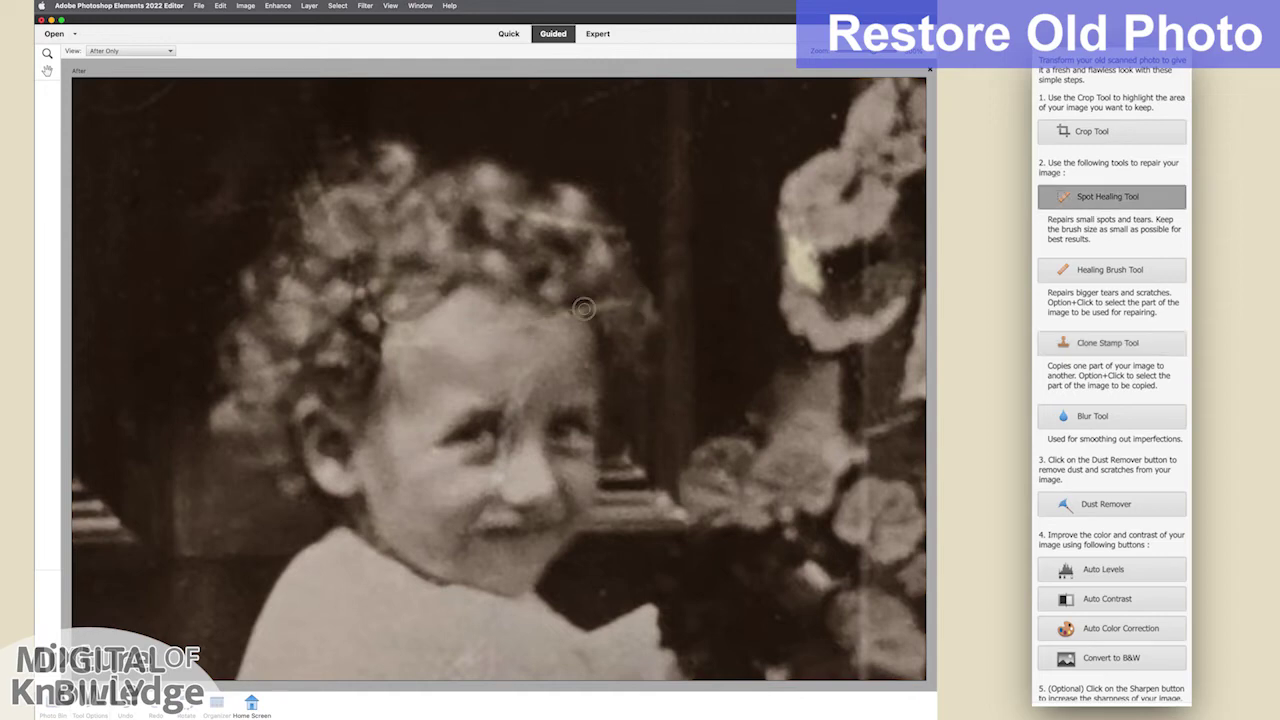
left_click(400, 332)
left_click(1110, 270)
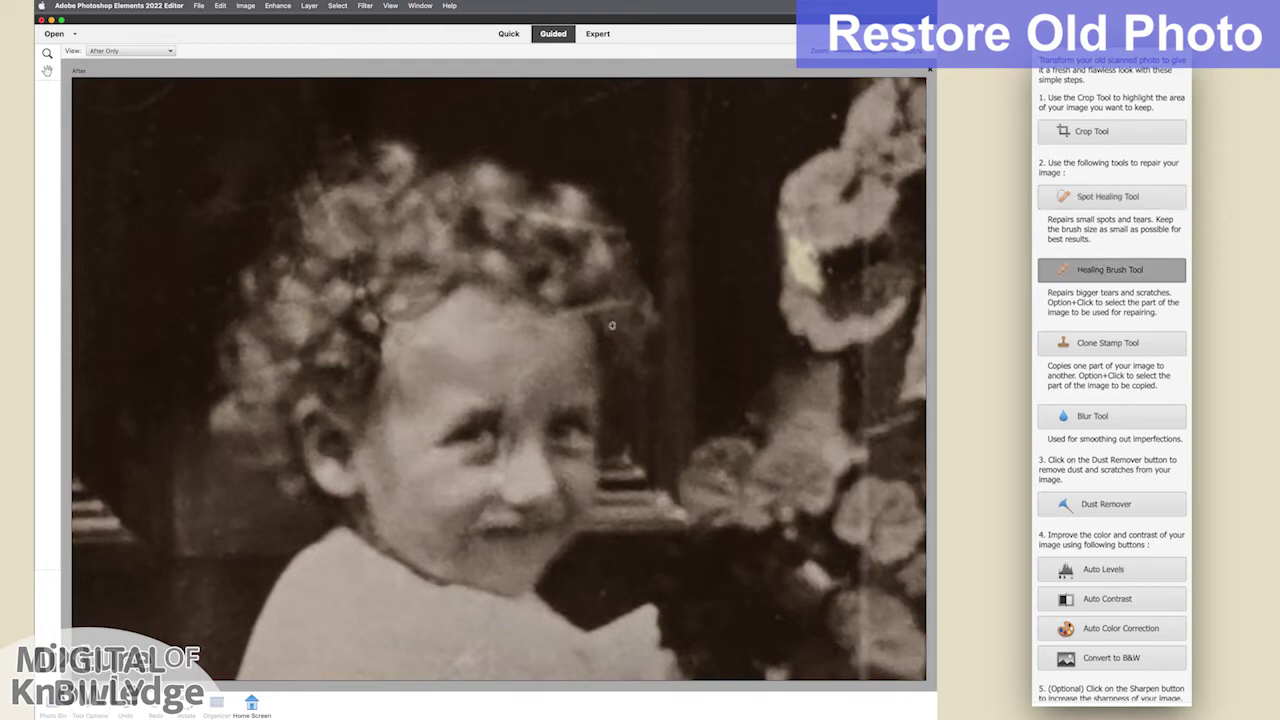
left_click(603, 319, "alt")
mouse_move(580, 313)
left_mouse_down()
mouse_move(594, 311)
mouse_move(580, 306)
left_mouse_up()
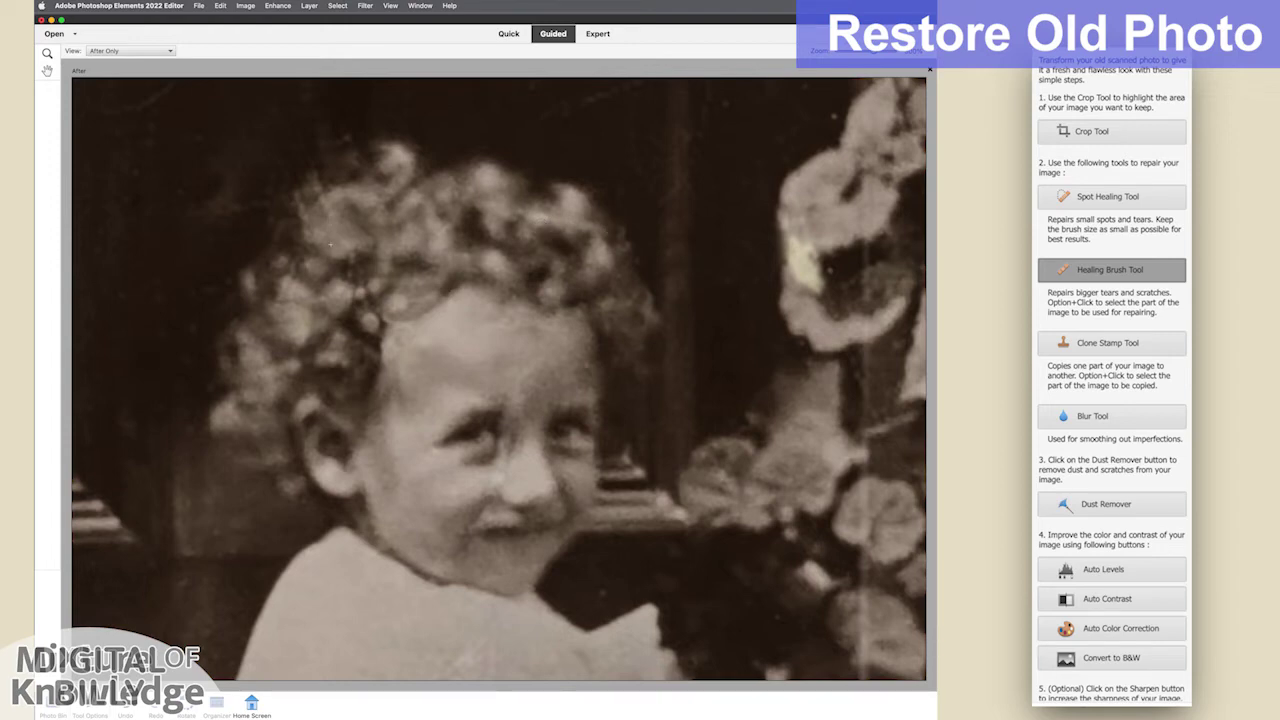
key("s")
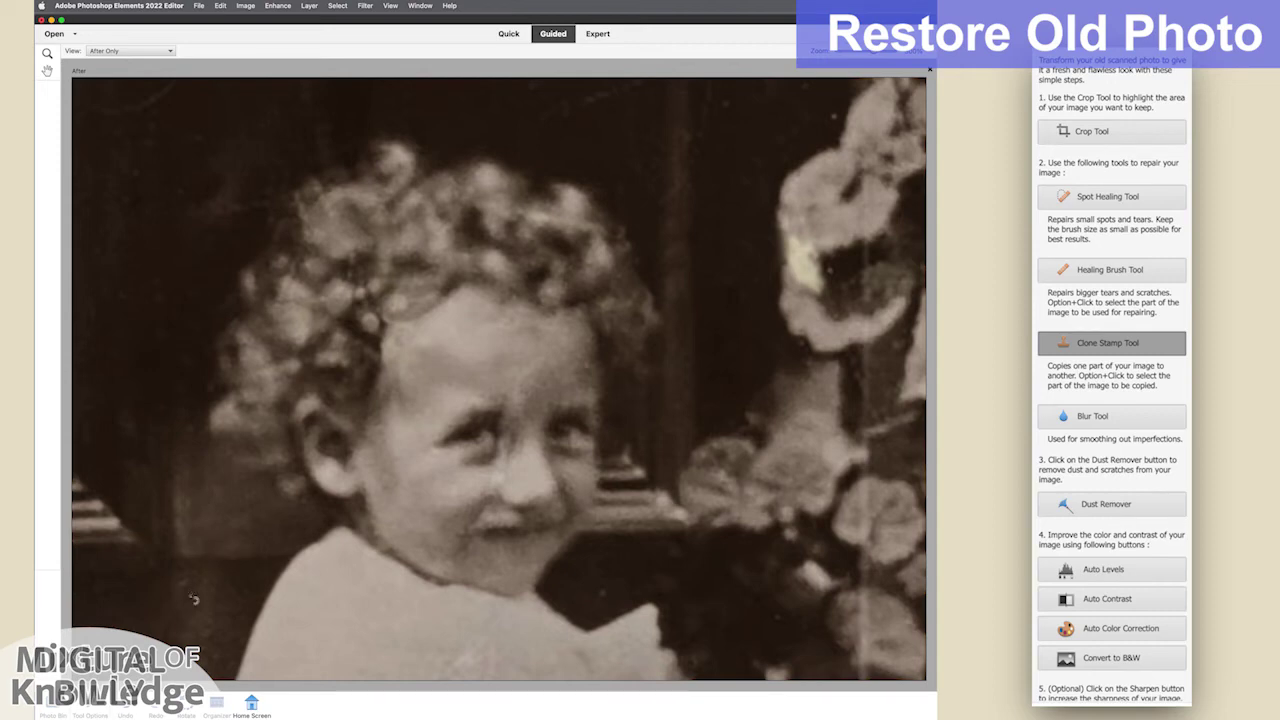
- Heal the remaining marks around the child's nose with the Healing Brush, and switch to the Clone Stamp Tool for the crease through the flowers
key("super+minus")
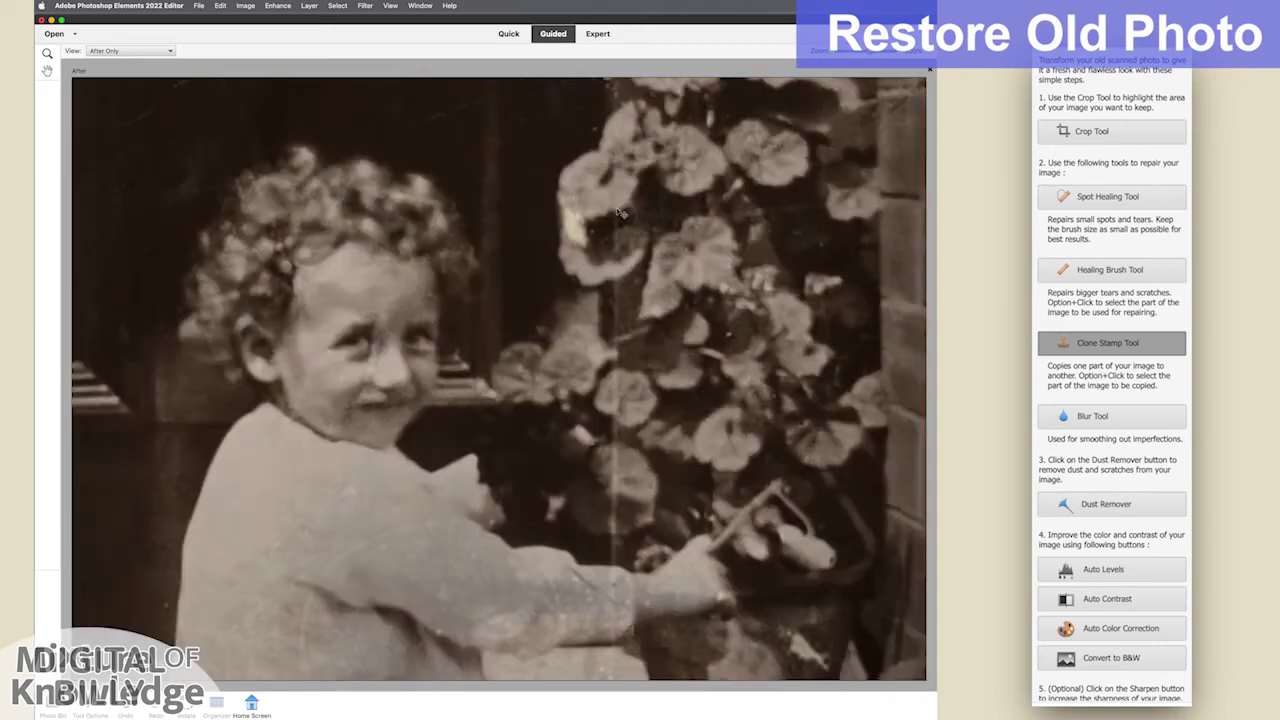
key("super+plus")
key("j")
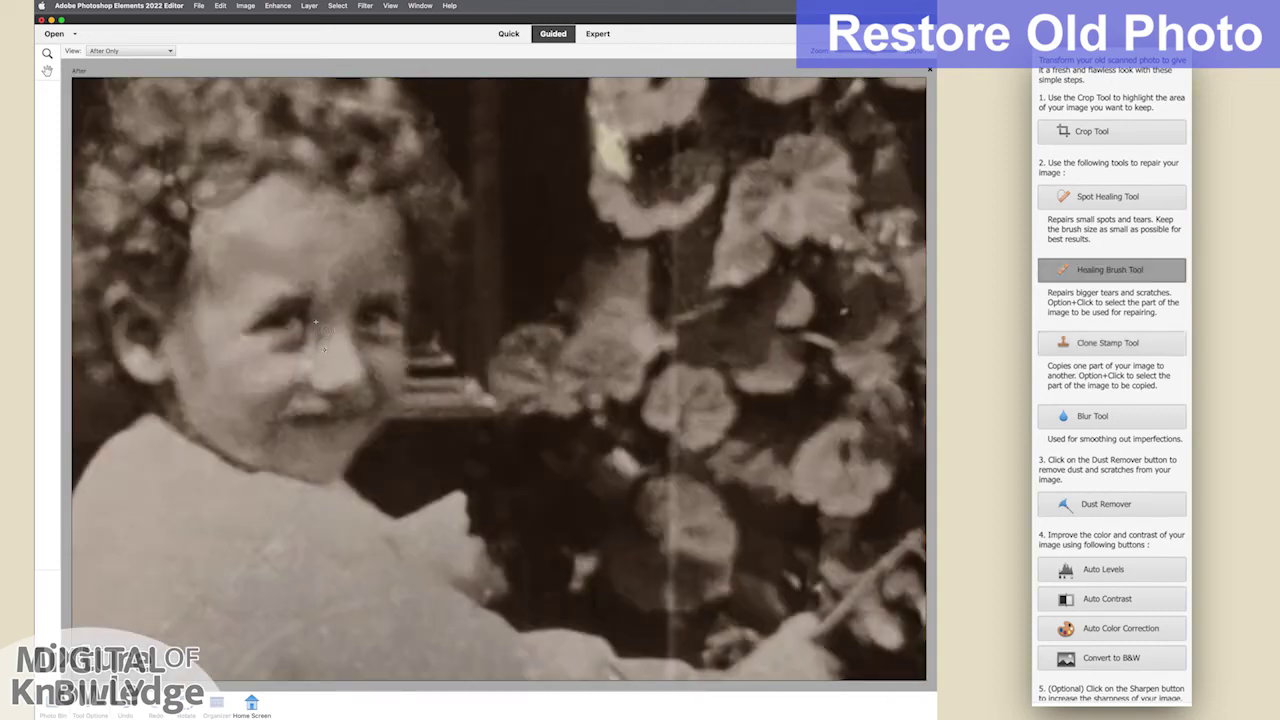
key("s")
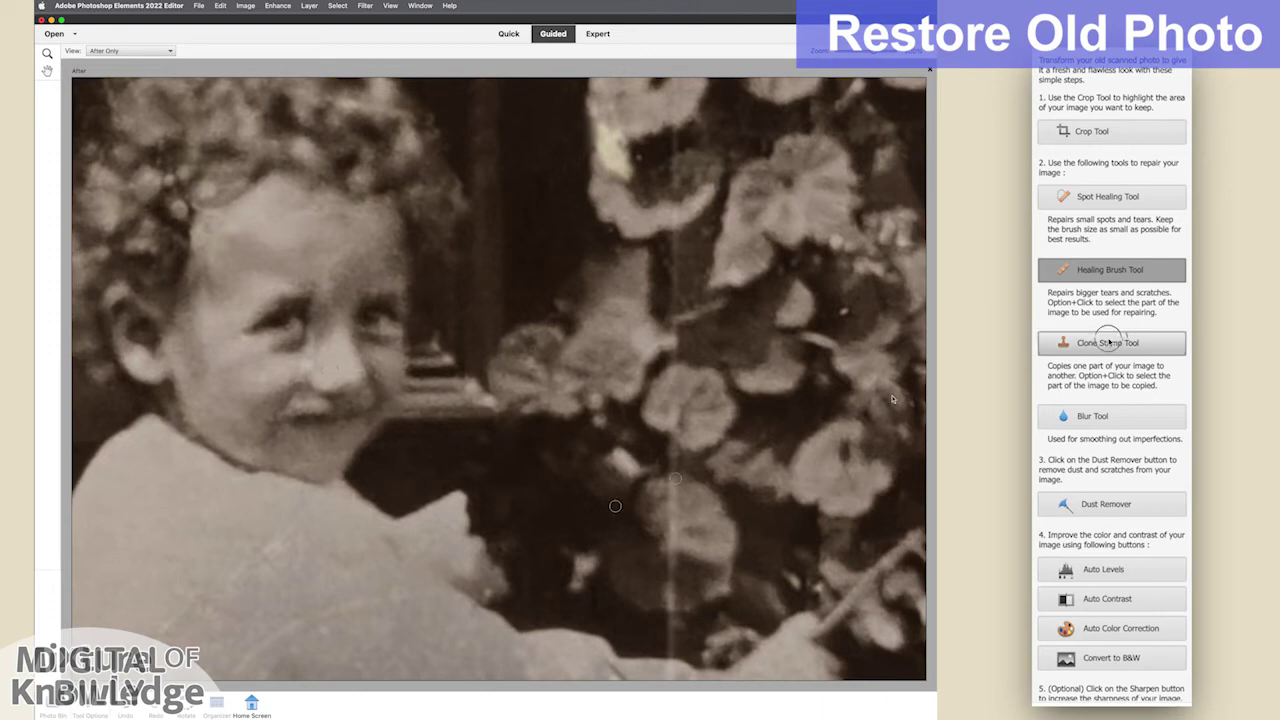
key("super+minus")
key("super+0")
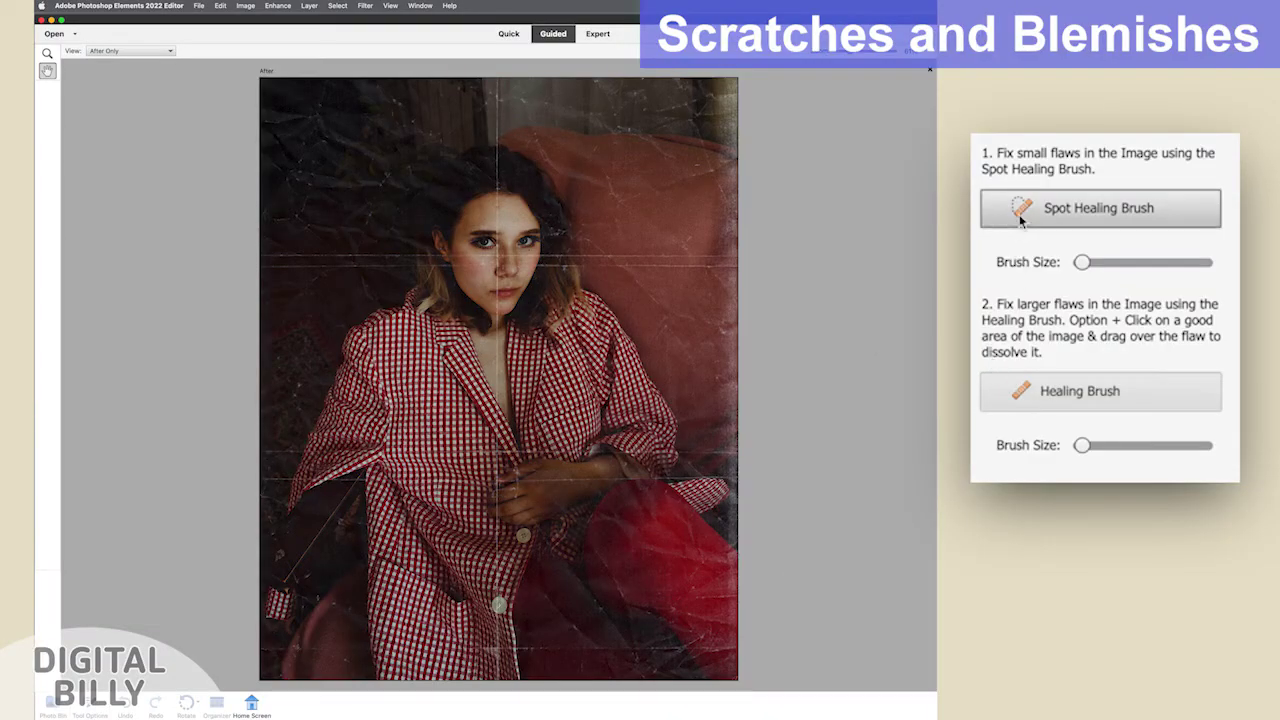
- Remove the horizontal scratches on both sides of the woman's face and the vertical crease above her hair with a slightly enlarged Spot Healing Brush
left_click(1019, 214)
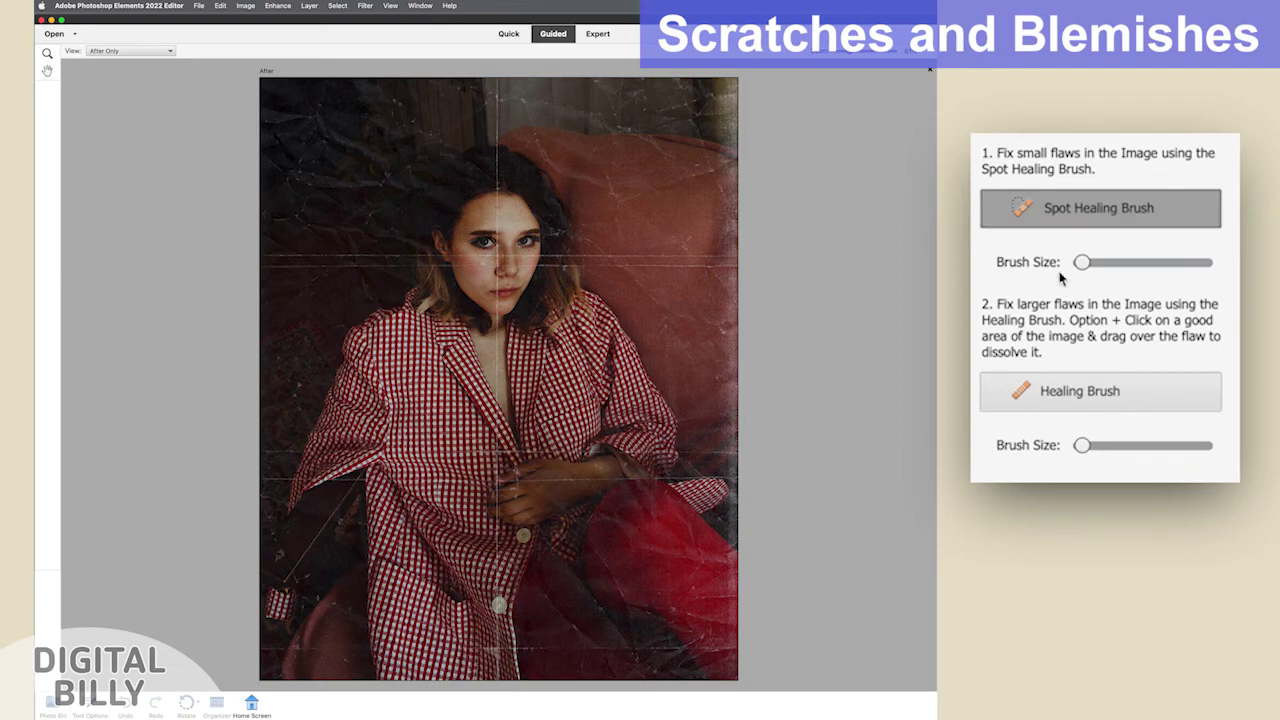
mouse_move(1082, 262)
left_mouse_down()
mouse_move(1122, 262)
mouse_move(1086, 262)
left_mouse_up()
left_click_drag(590, 256, 644, 256)
left_click_drag(616, 263, 735, 268)
left_click(729, 265)
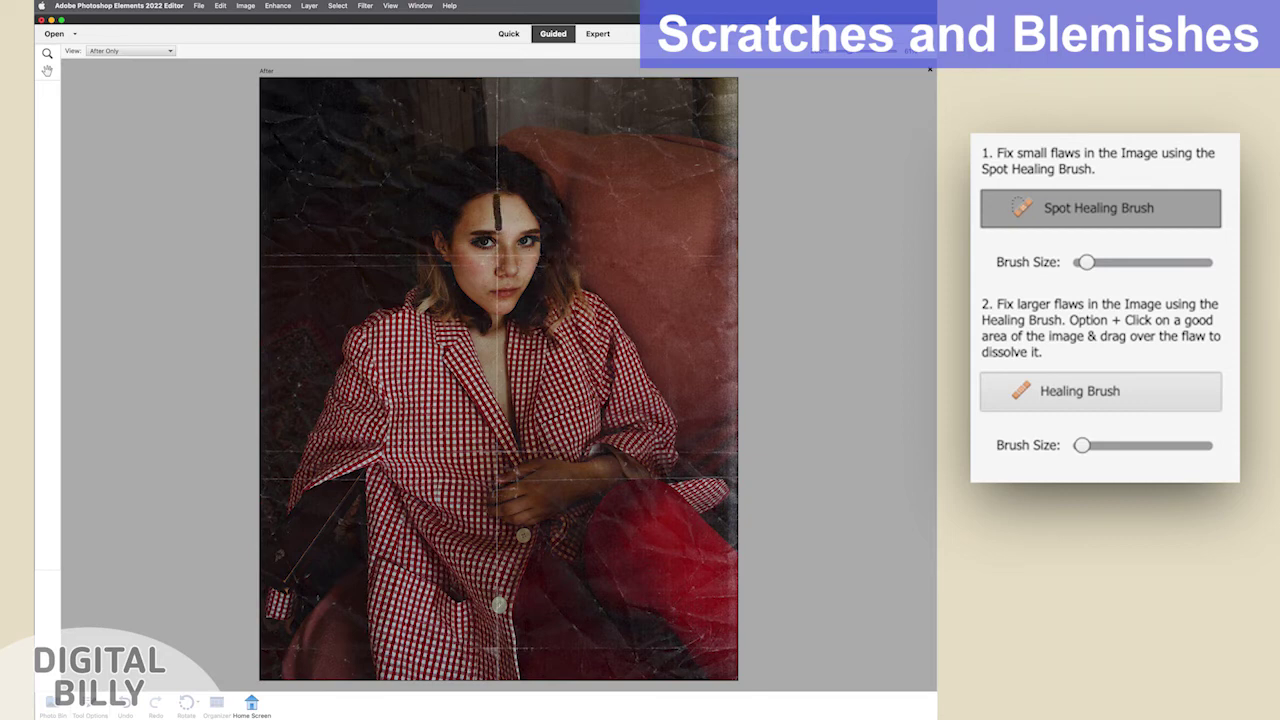
left_click_drag(290, 265, 400, 263)
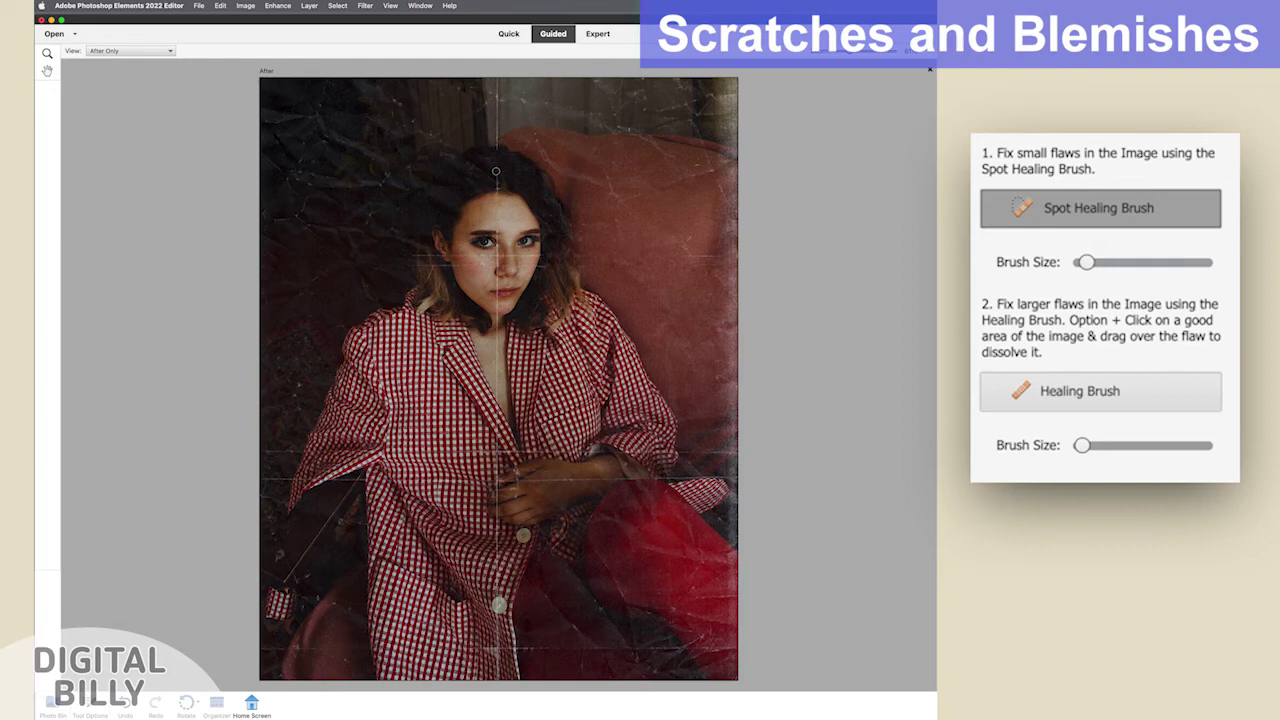
left_click_drag(497, 80, 497, 140)
- Heal the horizontal scratches beside the ear and cheek and the vertical line down the nose with the Healing Brush
scroll(484, 162, "up", 3)
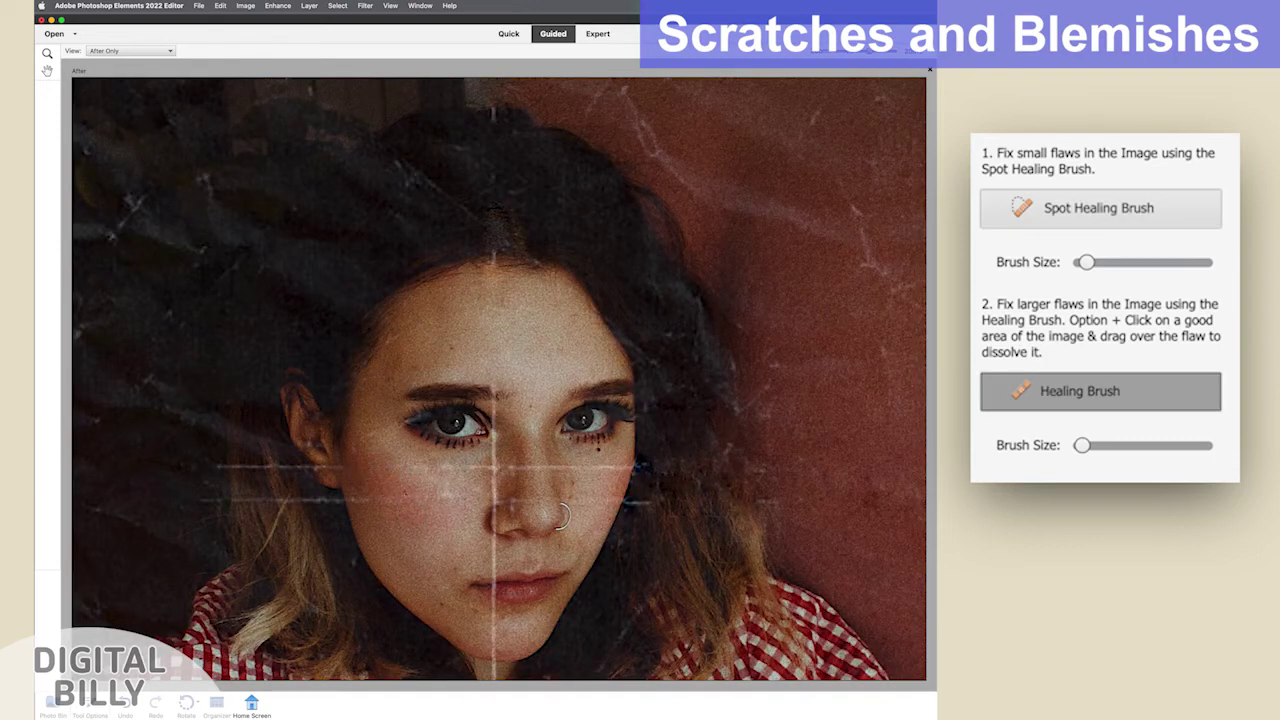
left_click(411, 509, "alt")
left_click_drag(326, 476, 329, 473)
left_click(311, 471)
left_click(338, 509, "alt")
left_click_drag(318, 501, 305, 496)
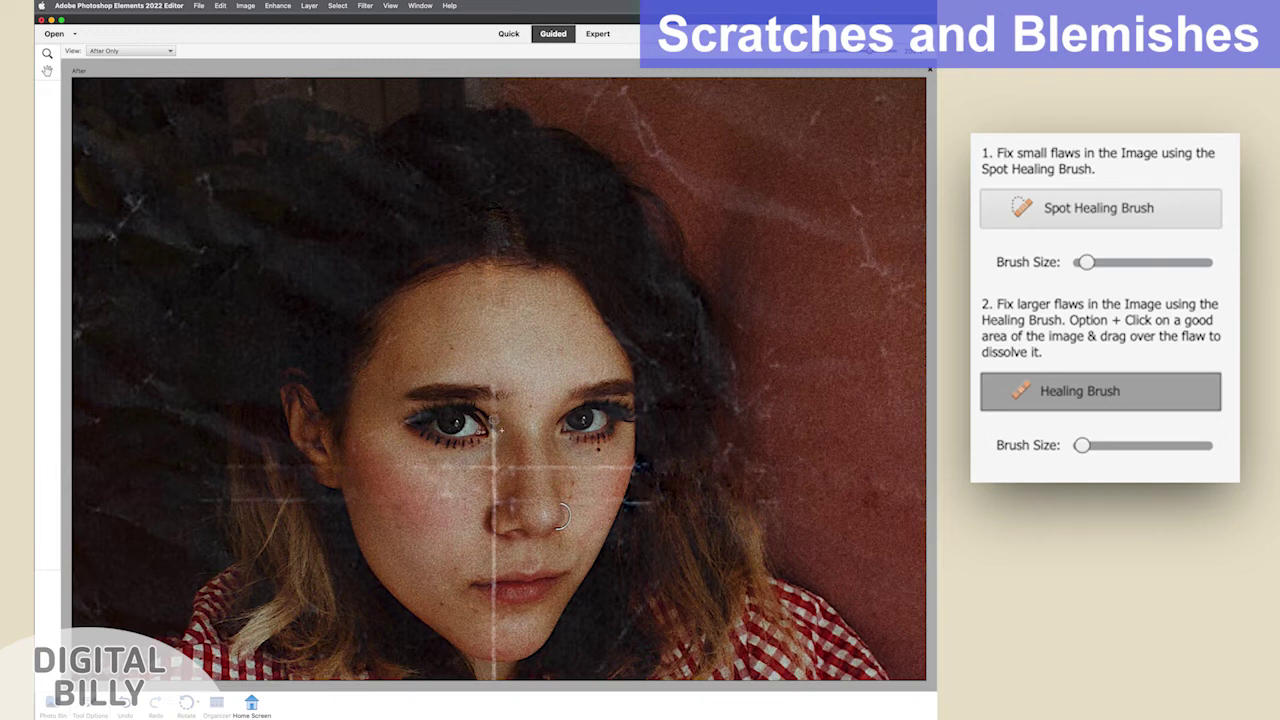
left_click(498, 458)
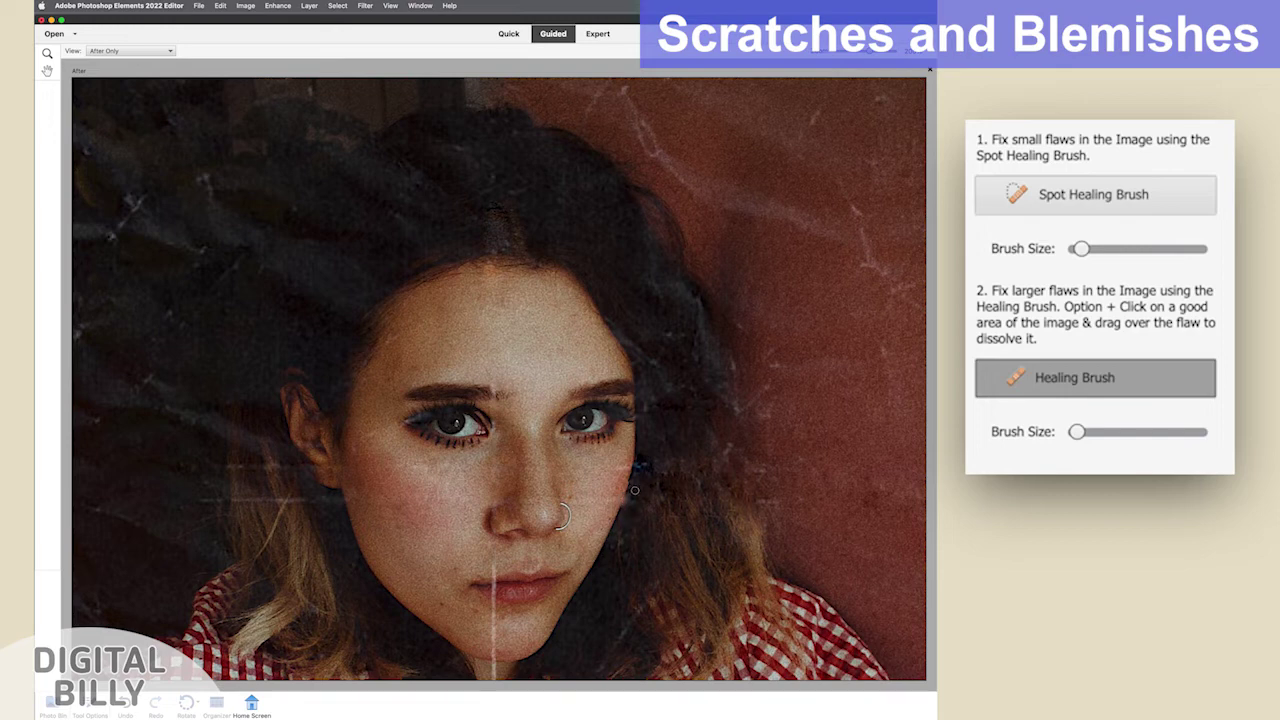
- Repair the scratch ends along the edge of the cheek below the nose-ring side's eye, using the Spot Healing and Healing Brushes
left_click(634, 473, "alt")
left_click(1080, 197)
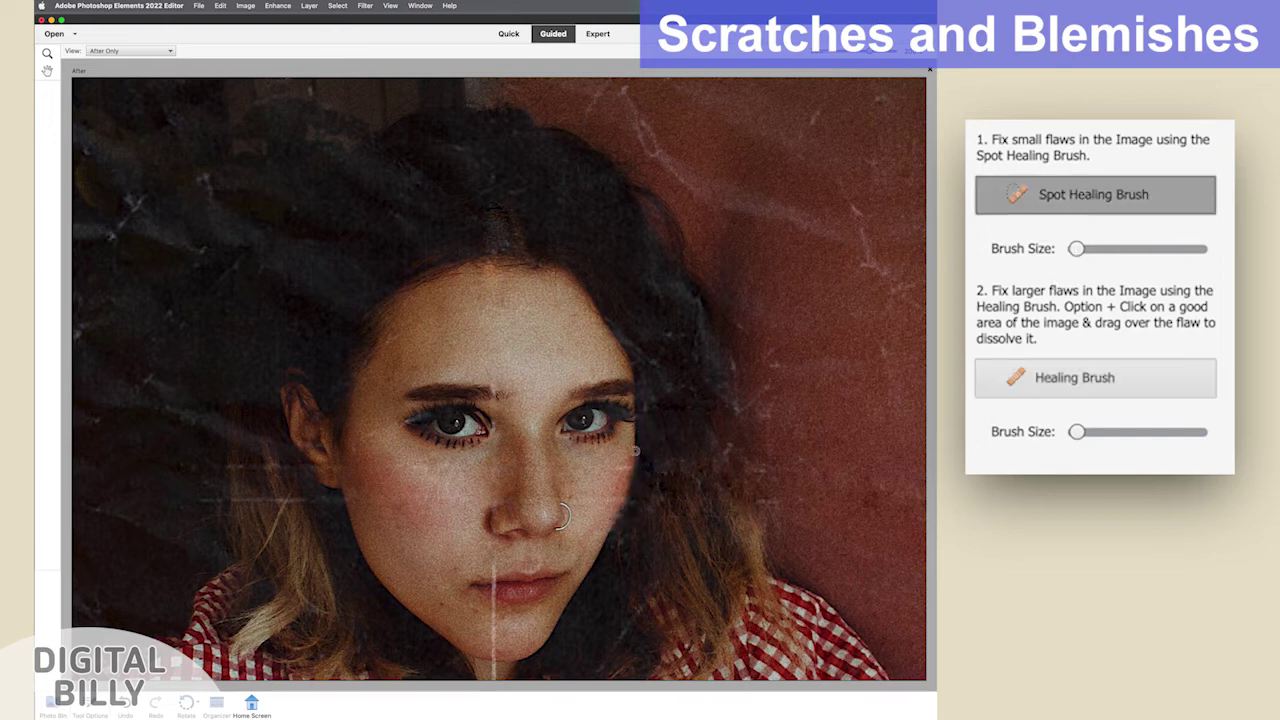
left_click(641, 449, "alt")
left_click(1057, 364)
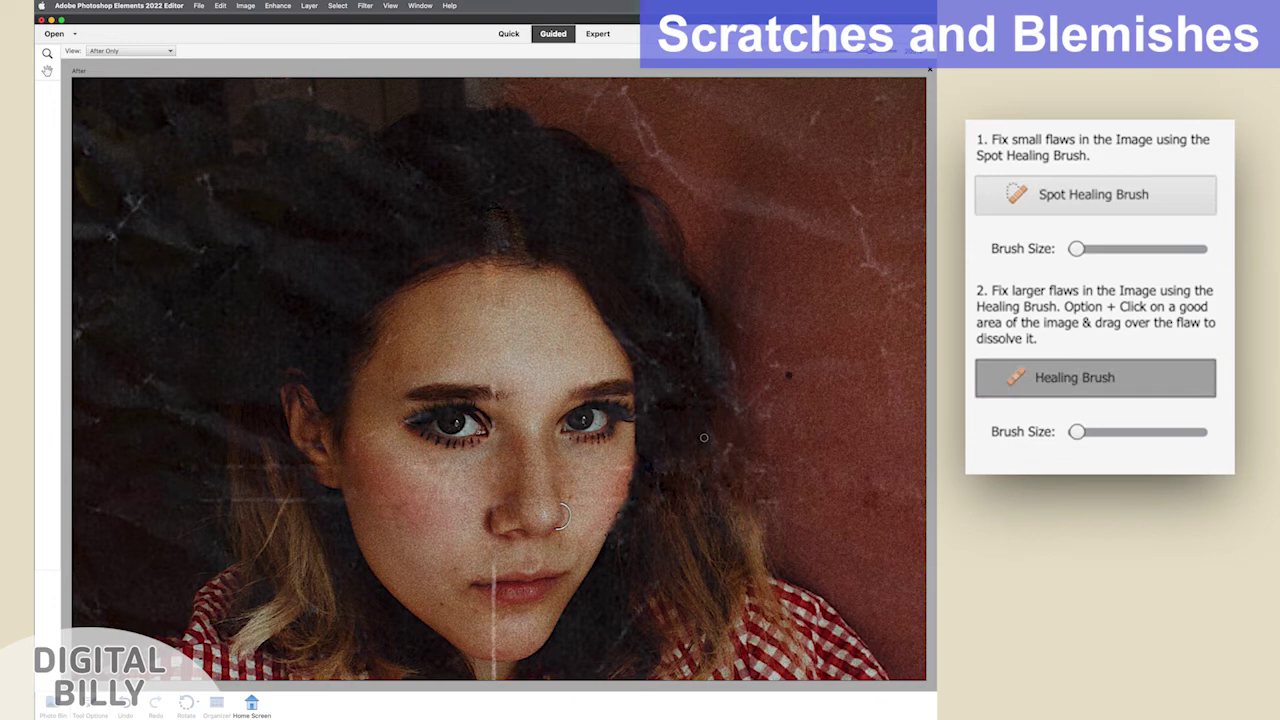
left_click(641, 500, "alt")
left_click_drag(637, 450, 605, 538)
left_click_drag(614, 534, 633, 476)
- Heal the vertical crease running through the lips, chin and neck with the Healing Brush
left_click(511, 597)
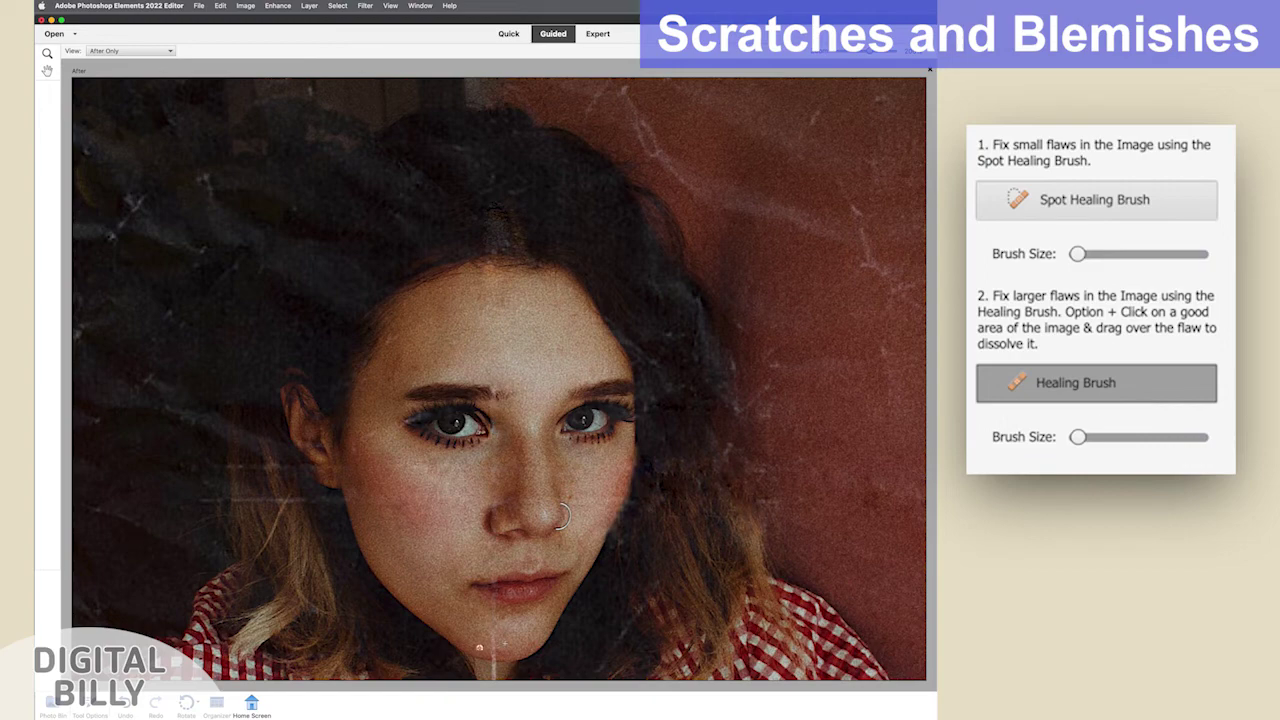
scroll(494, 650, "down", 5)
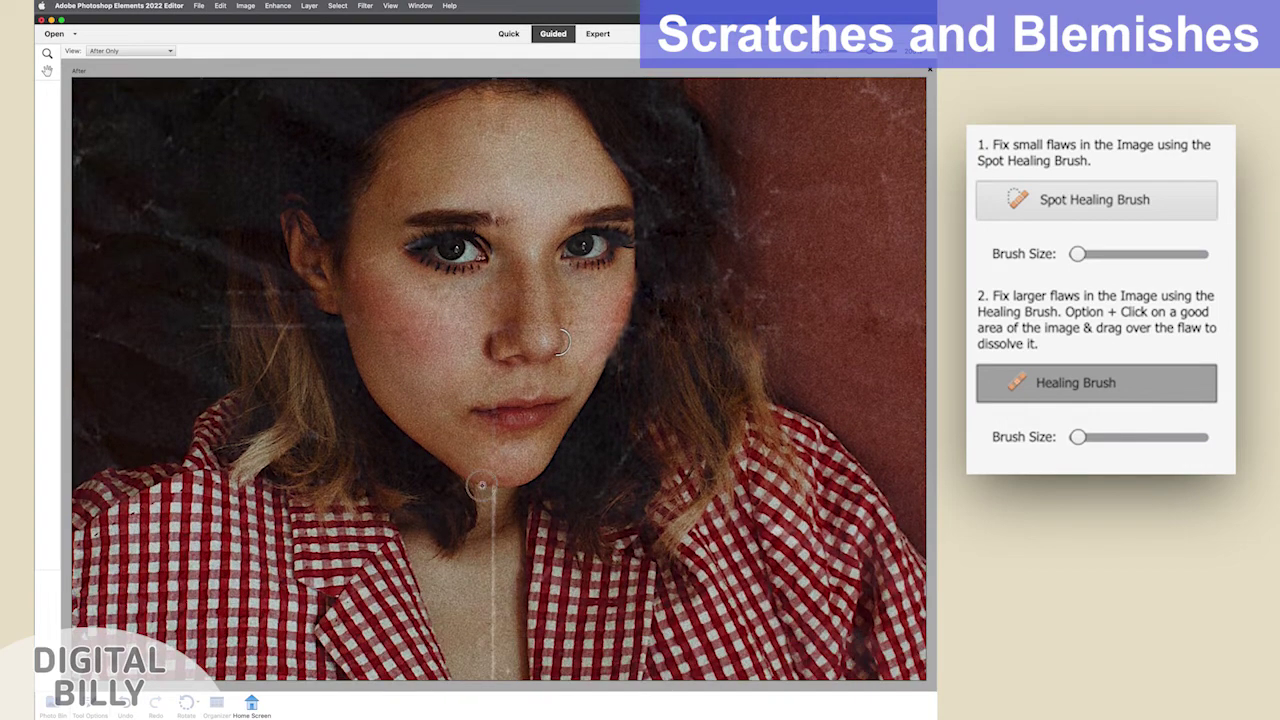
left_click_drag(492, 514, 492, 606)
scroll(490, 590, "up", 7)
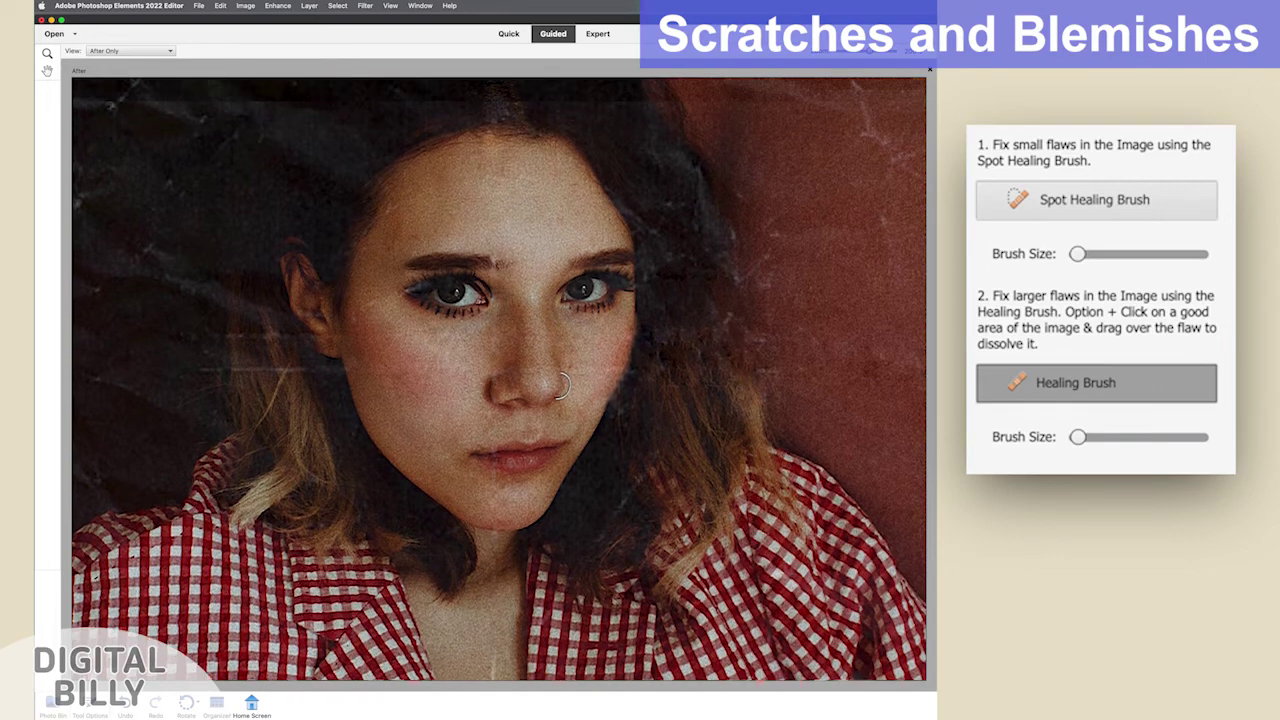
- Continue editing in Expert mode and clone clean skin over the vertical crease on the chest with the Clone Stamp tool
key("super+0")
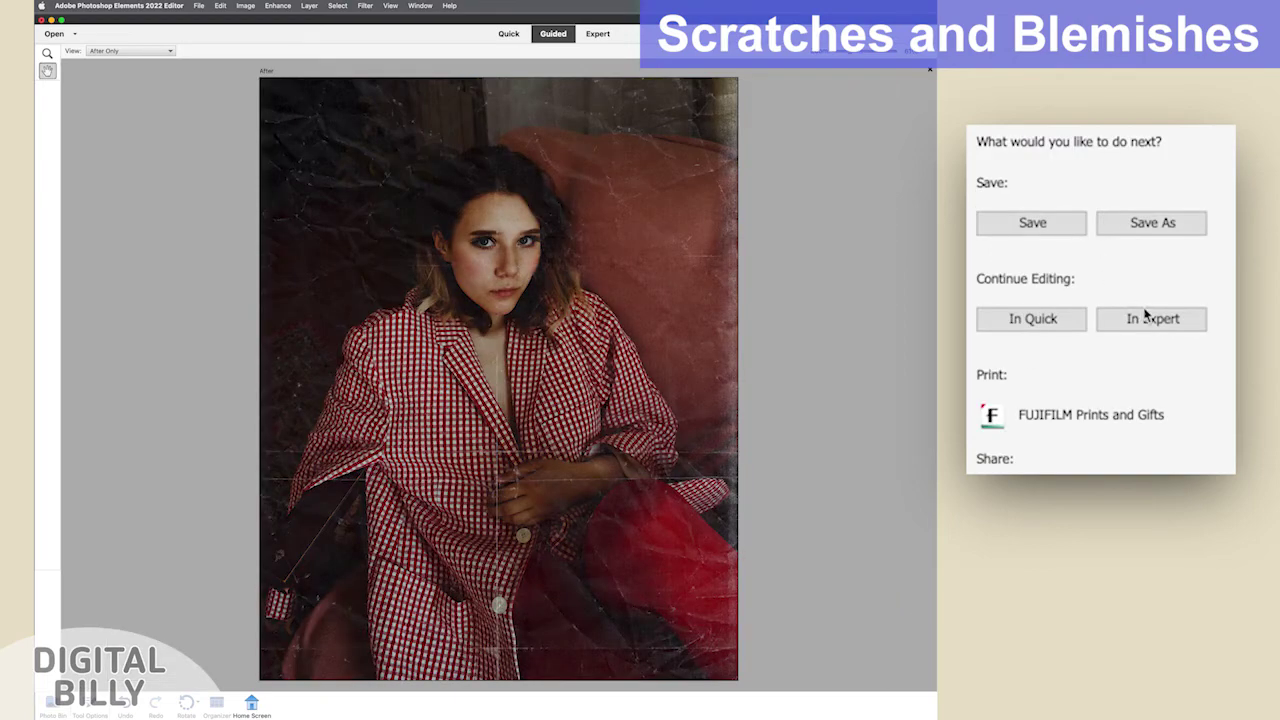
left_click(1154, 317)
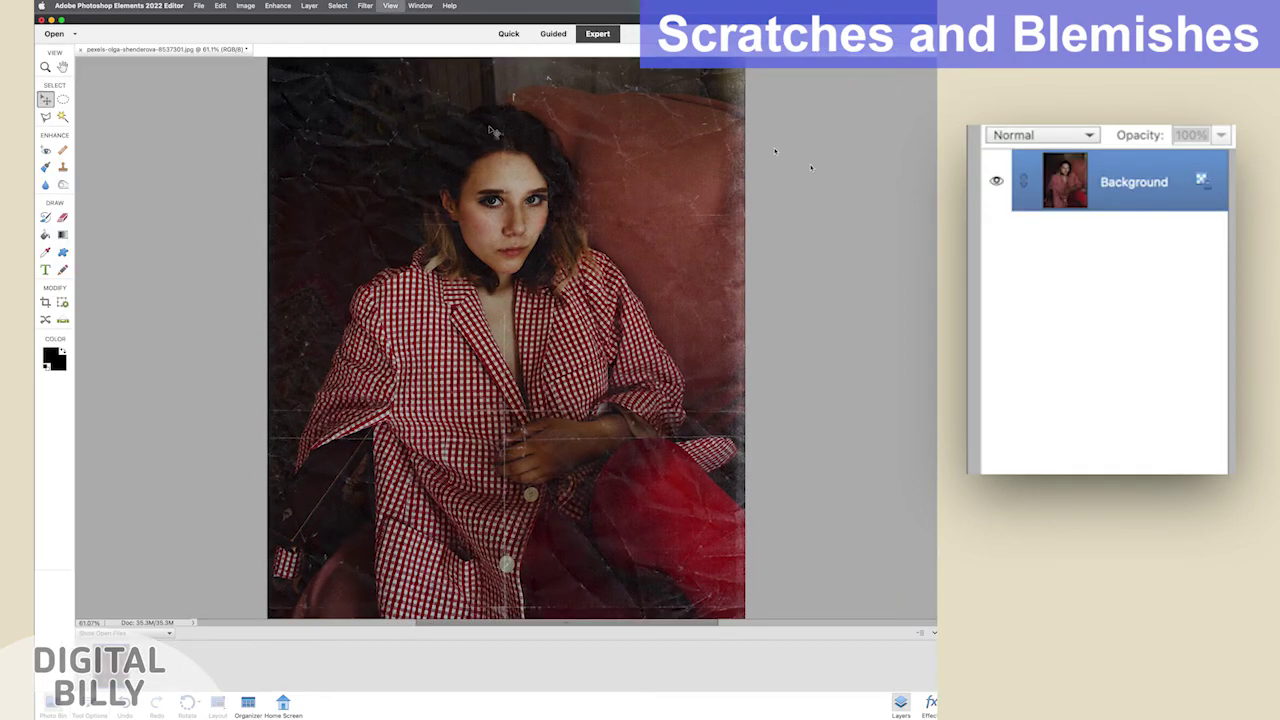
key("super+equal")
key("super+equal")
key("super+equal")
key("super+equal")
left_click(63, 168)
key("[")
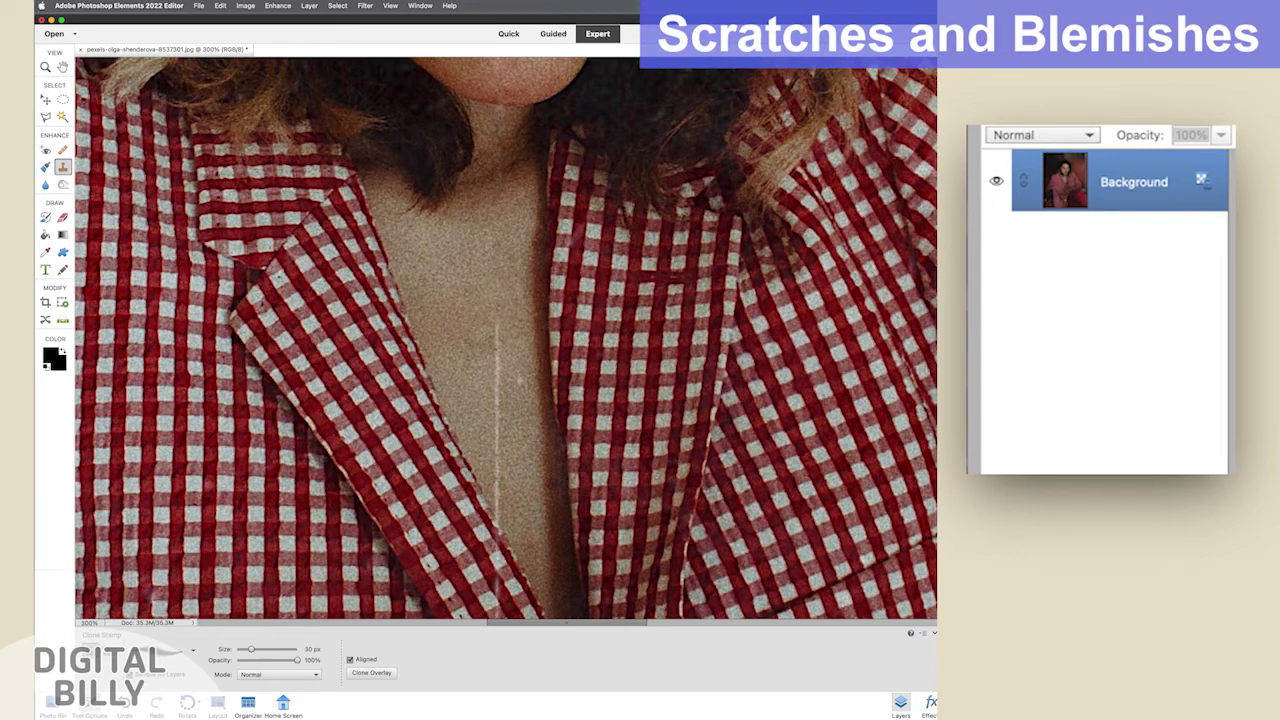
left_click_drag(498, 330, 499, 508)
key("[")
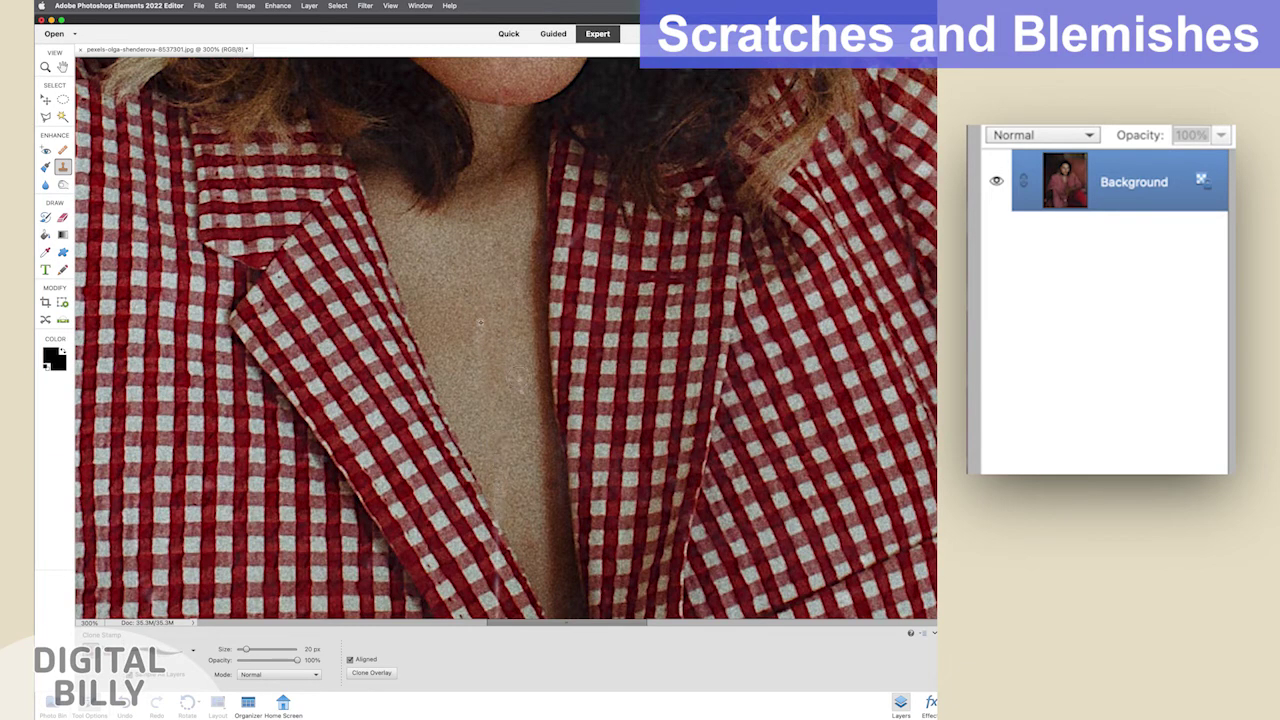
- Outline the dark hair area next to the nose-ring side's cheek with the Polygonal Lasso
scroll(480, 322, "up", 10)
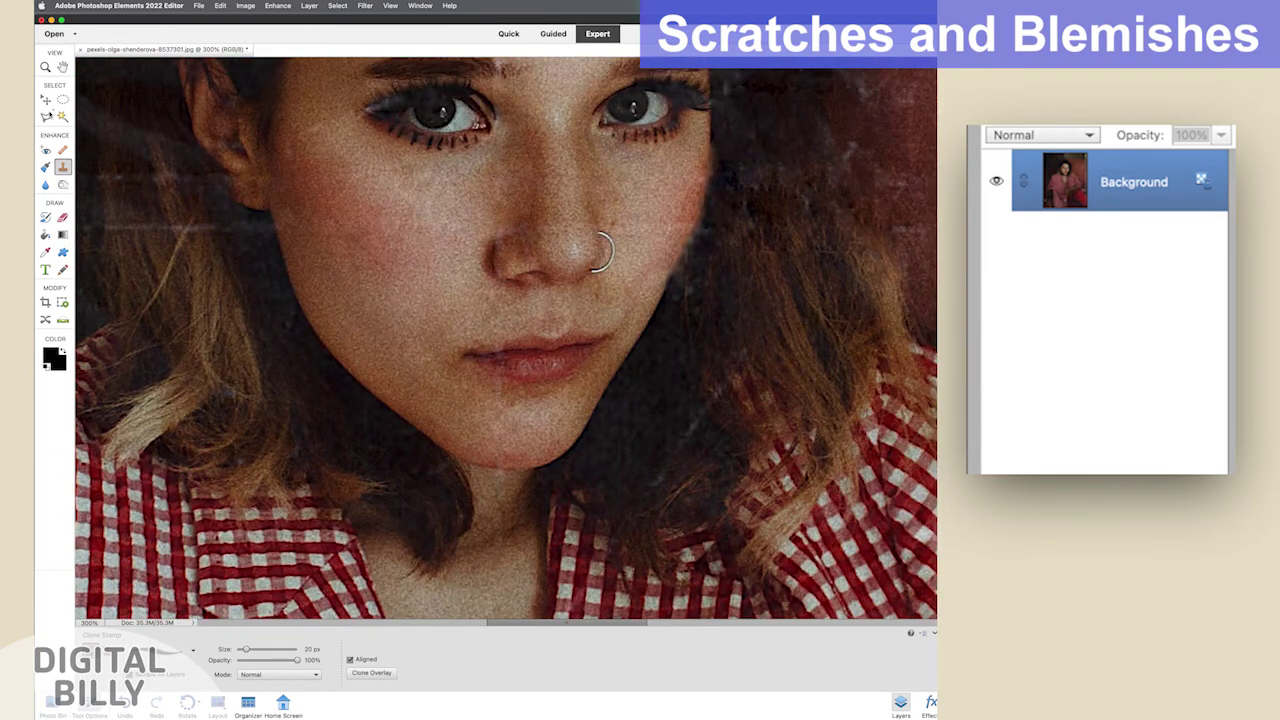
key("l")
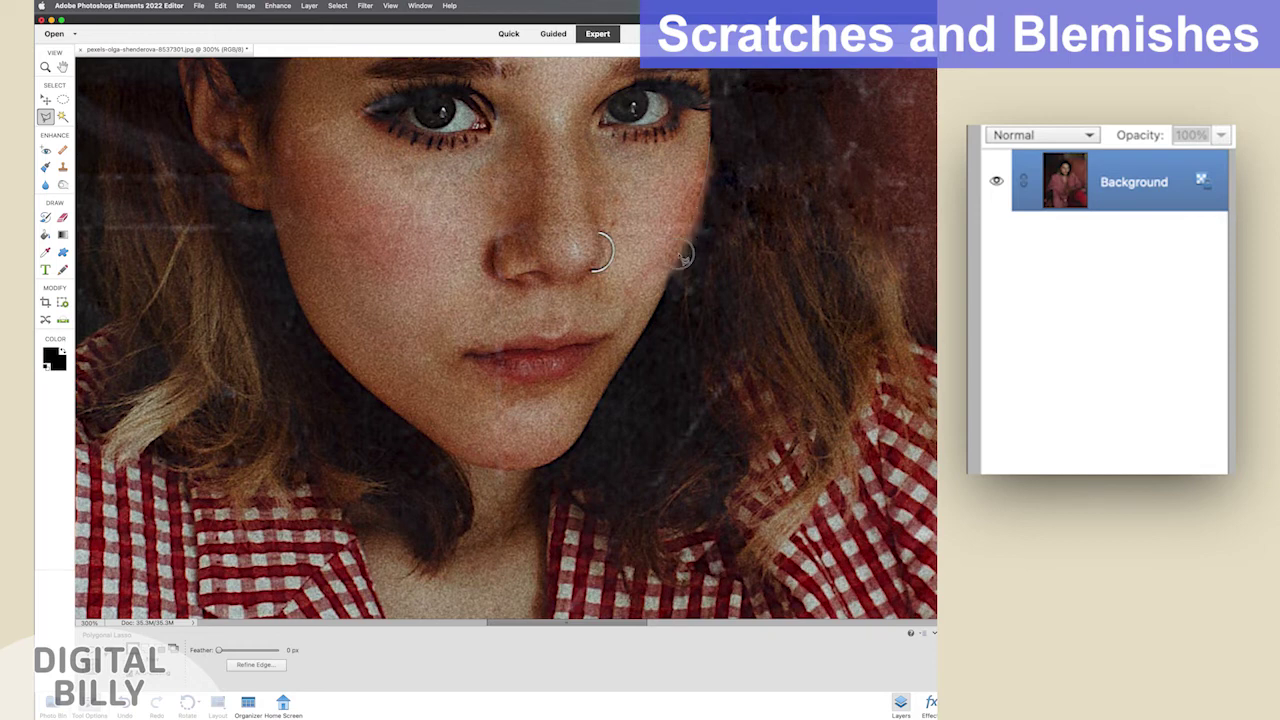
left_click(656, 322)
left_click(697, 317)
left_click(745, 258)
left_click(750, 126)
- Clone dark hair along the cheek edge inside the selection with the Clone Stamp tool, hiding the selection outline
key("s")
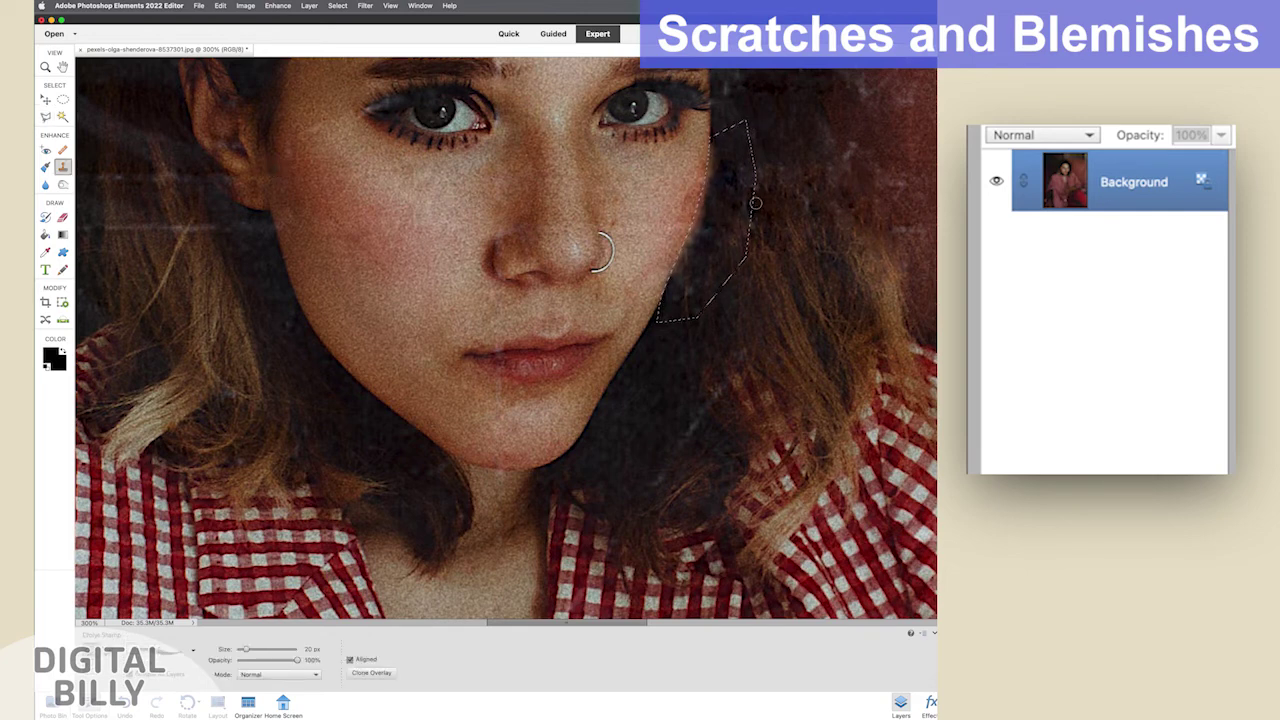
mouse_move(718, 170)
left_mouse_down()
mouse_move(716, 148)
mouse_move(669, 265)
mouse_move(682, 261)
mouse_move(674, 285)
mouse_move(689, 283)
mouse_move(689, 305)
left_mouse_up()
key("super+h")
left_click(703, 250, "alt")
left_click(684, 329, "alt")
left_click(679, 329, "alt")
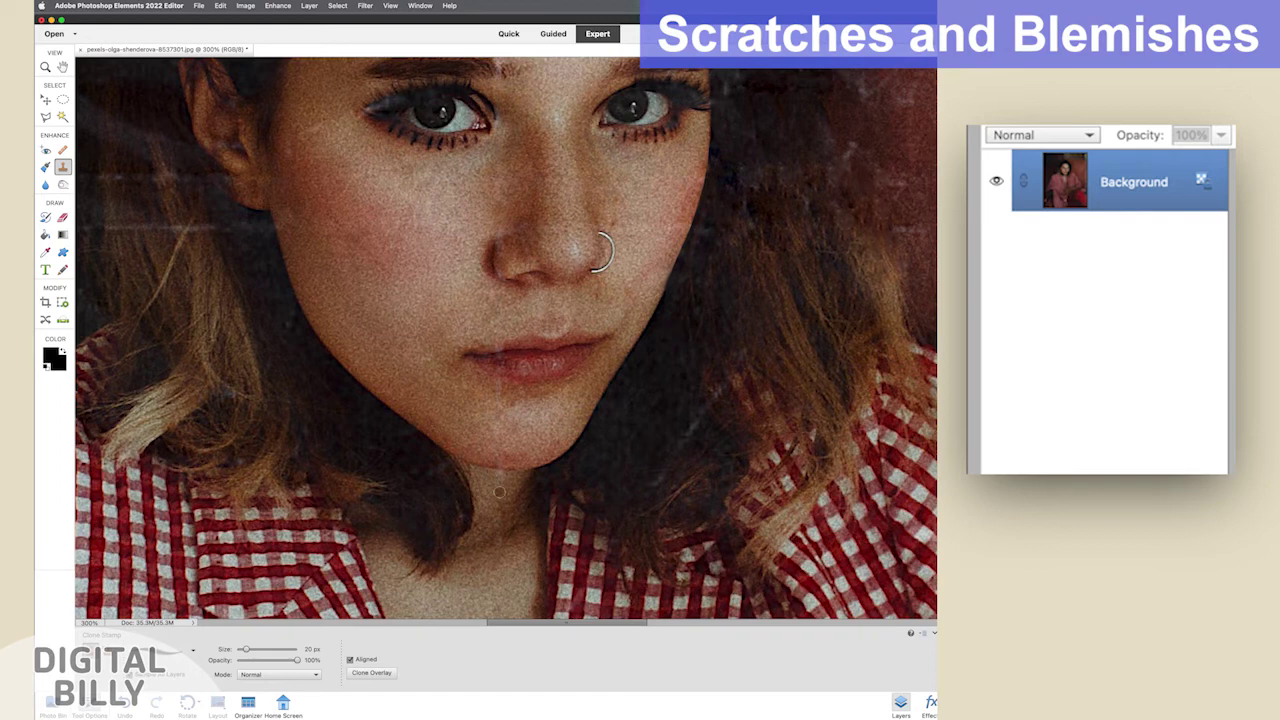
- Clone nearby hair over the two horizontal scratches below the visible ear with a 20 px Clone Stamp brush
key("bracketleft")
key("bracketleft")
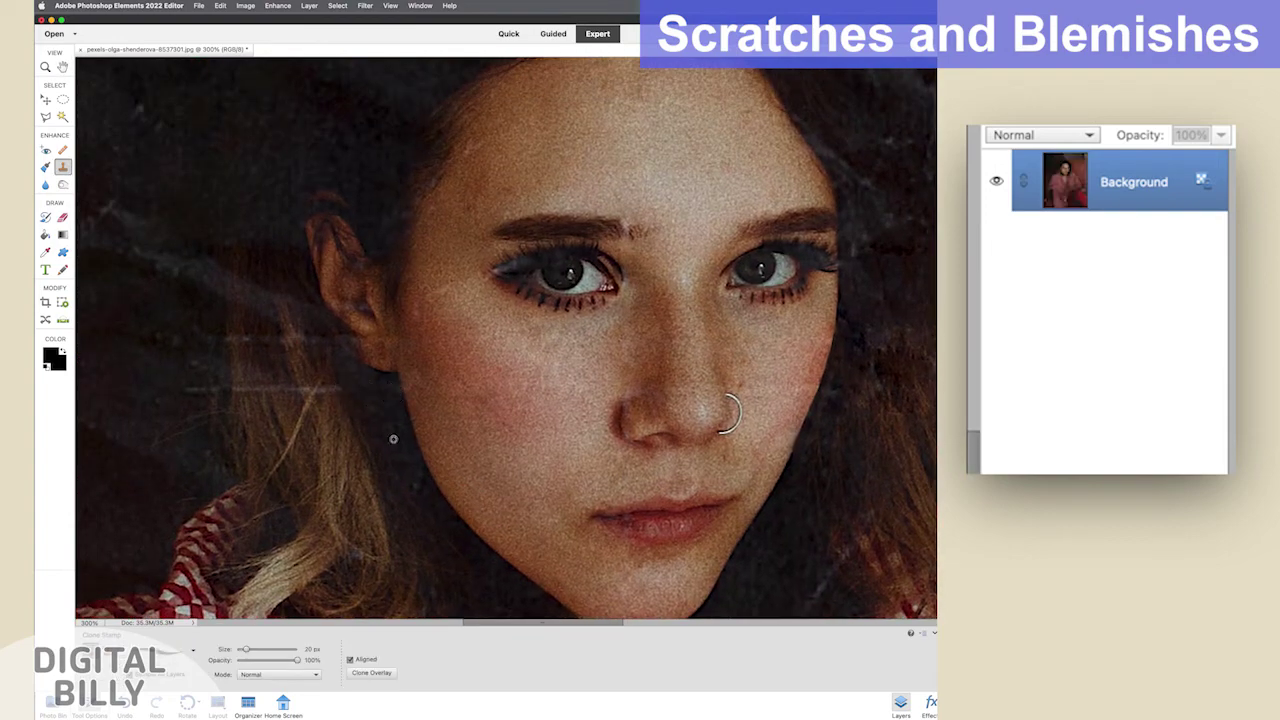
left_click(289, 340, "alt")
left_click(300, 352)
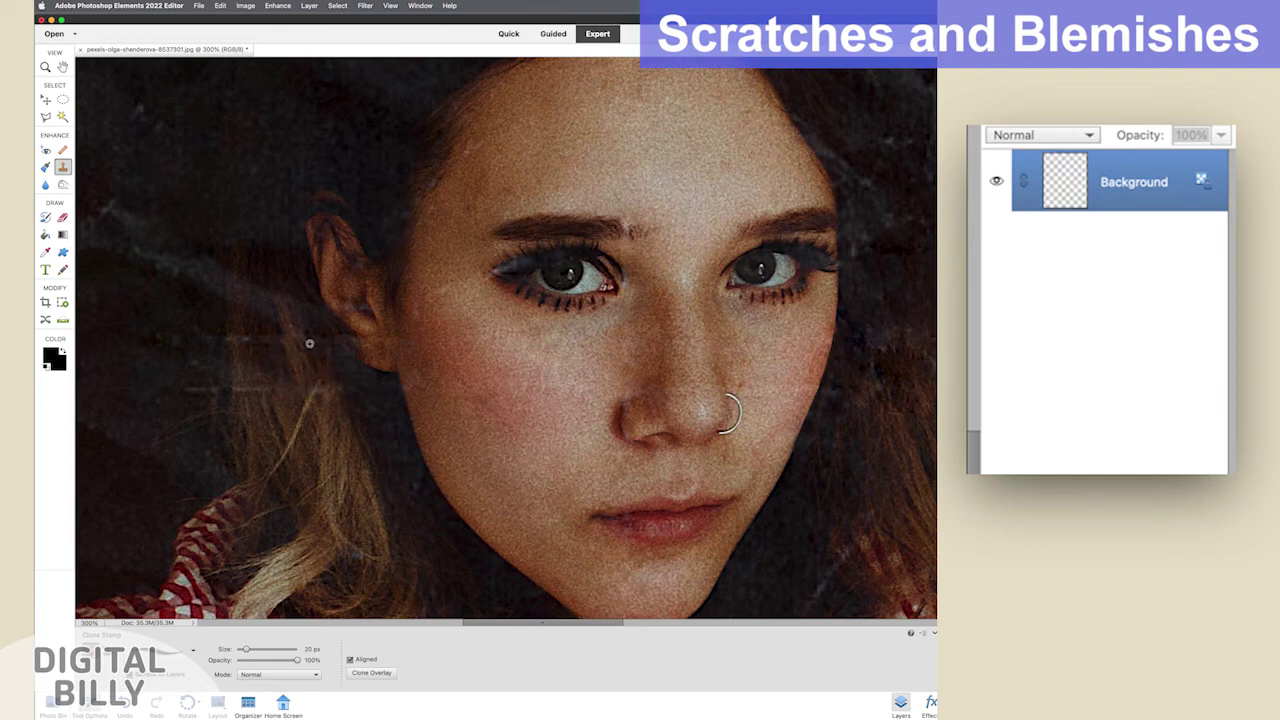
left_click(270, 359, "alt")
left_click_drag(265, 335, 270, 344)
left_click(280, 344)
left_click(245, 341, "alt")
left_click_drag(202, 390, 245, 390)
left_click(318, 402)
key("bracketleft")
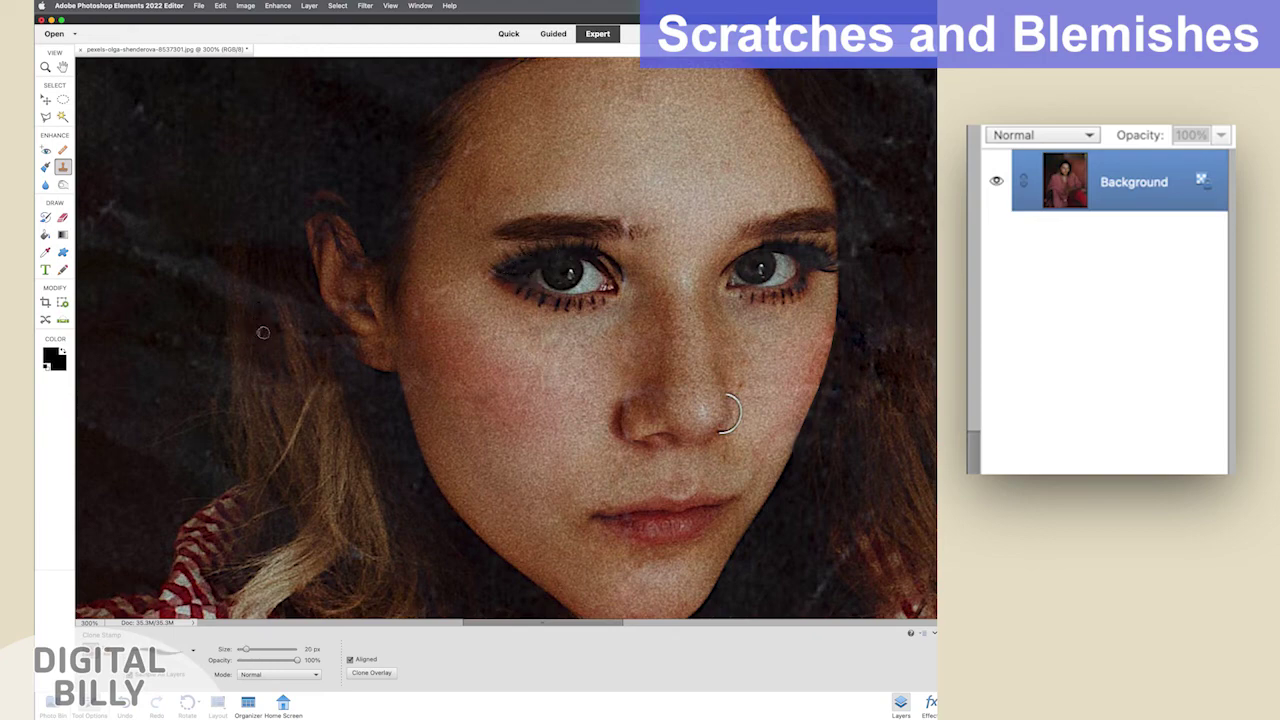
- Enlarge the Clone Stamp brush and sample a clone source on the portrait at 100% zoom
key("bracketright")
key("super+alt+0")
key("bracketright")
key("bracketright")
key("bracketright")
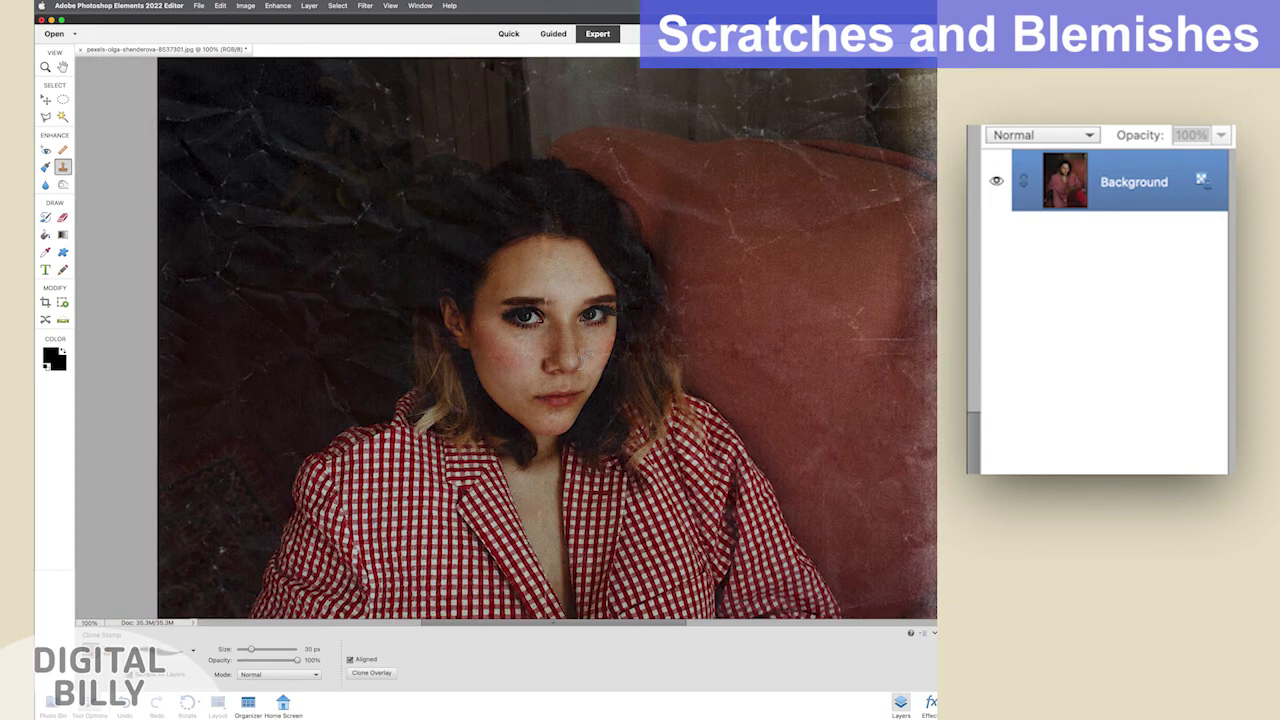
key("bracketright")
left_click(496, 358, "alt")
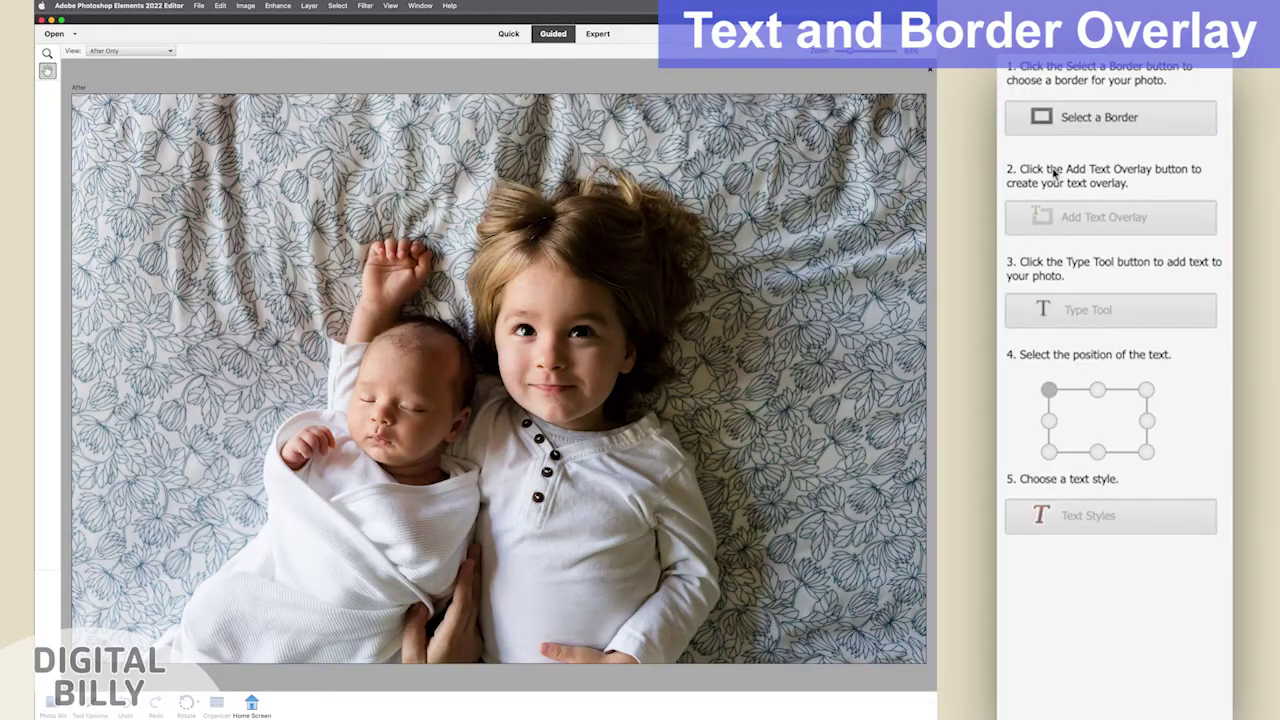
- Add the leaf-and-flower border to the photo of the two children
left_click(1080, 120)
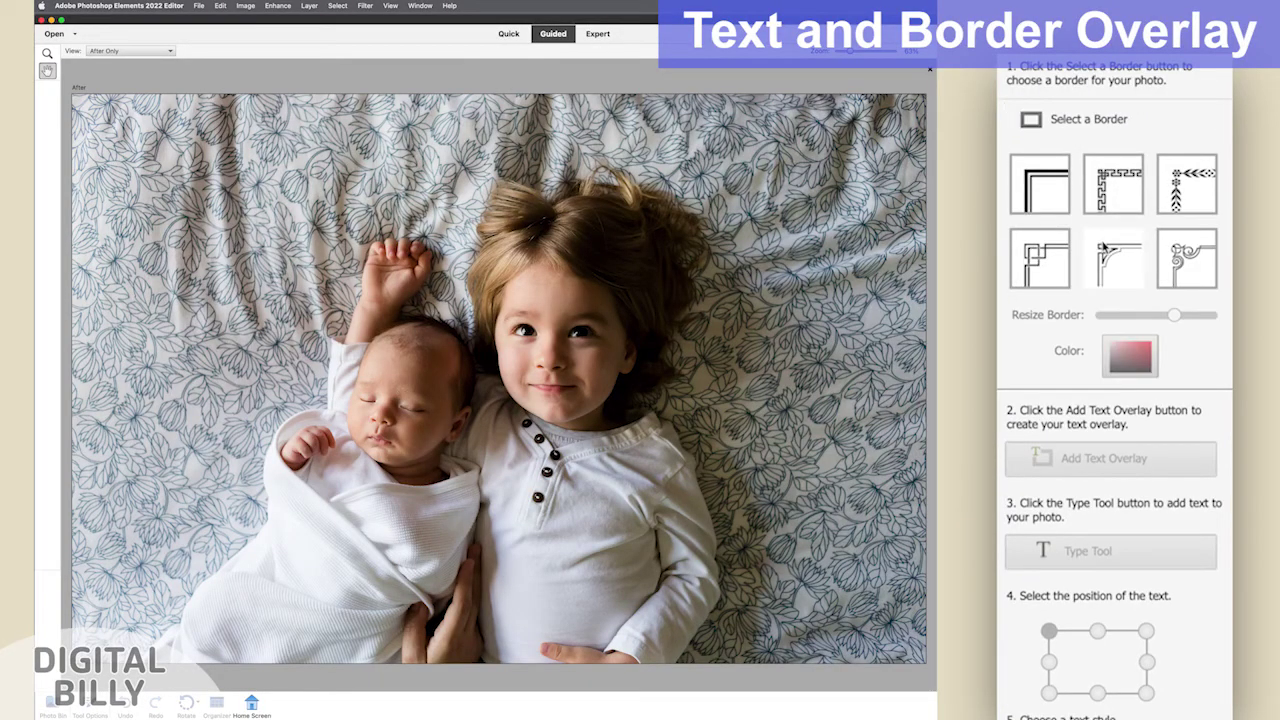
left_click(1174, 205)
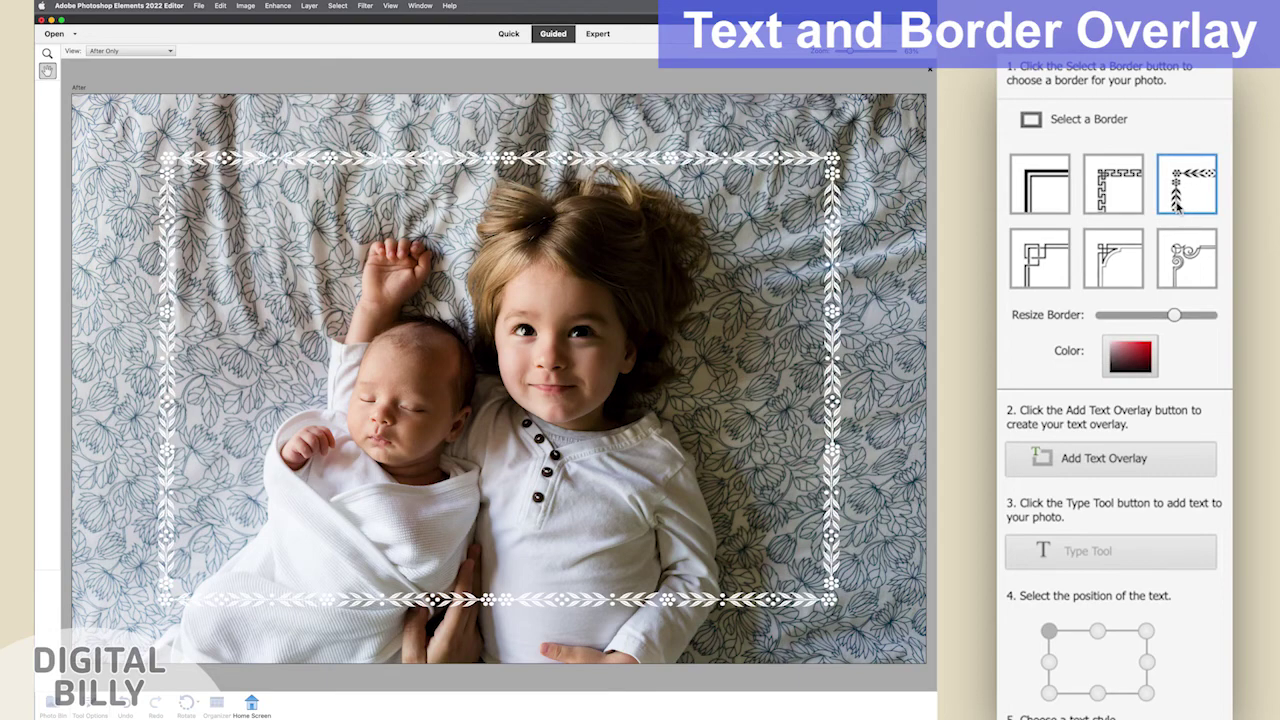
- Set the border colour to bright green, #61ff01
left_click(1127, 357)
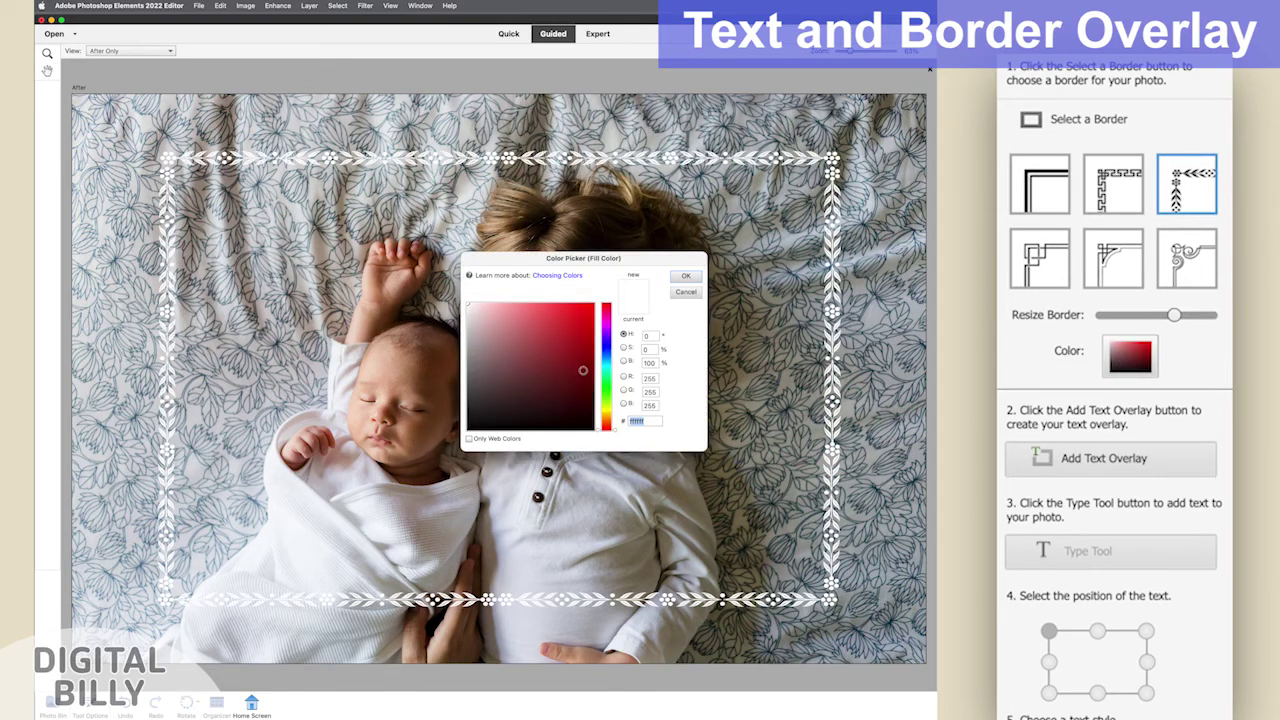
left_click(605, 398)
left_click(594, 298)
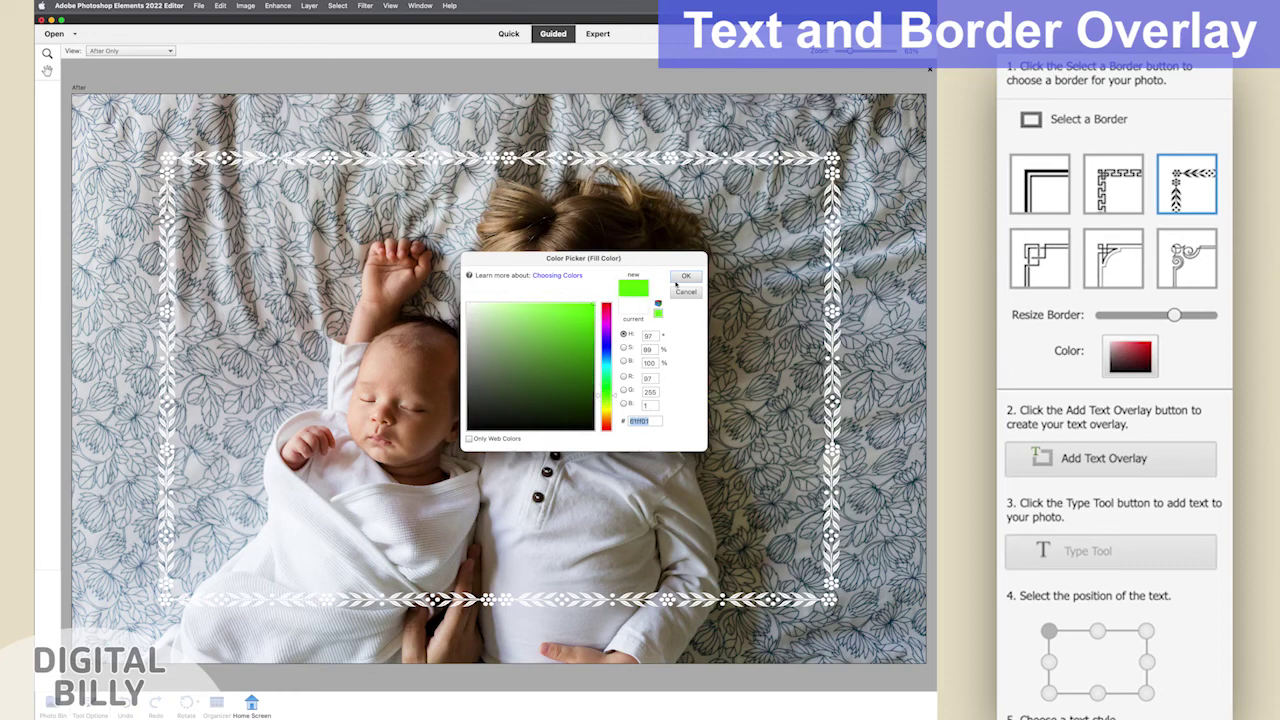
left_click(677, 277)
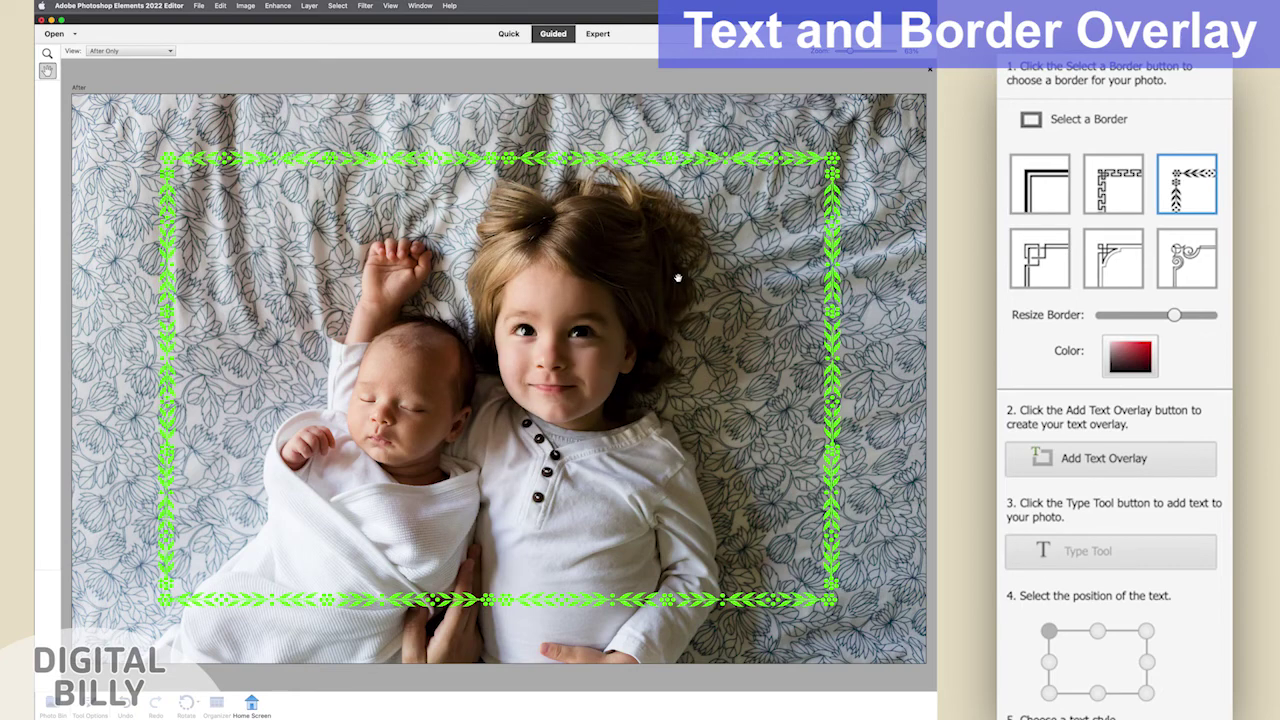
- Set the border colour to white
left_click(1133, 358)
left_click(458, 298)
left_click(679, 279)
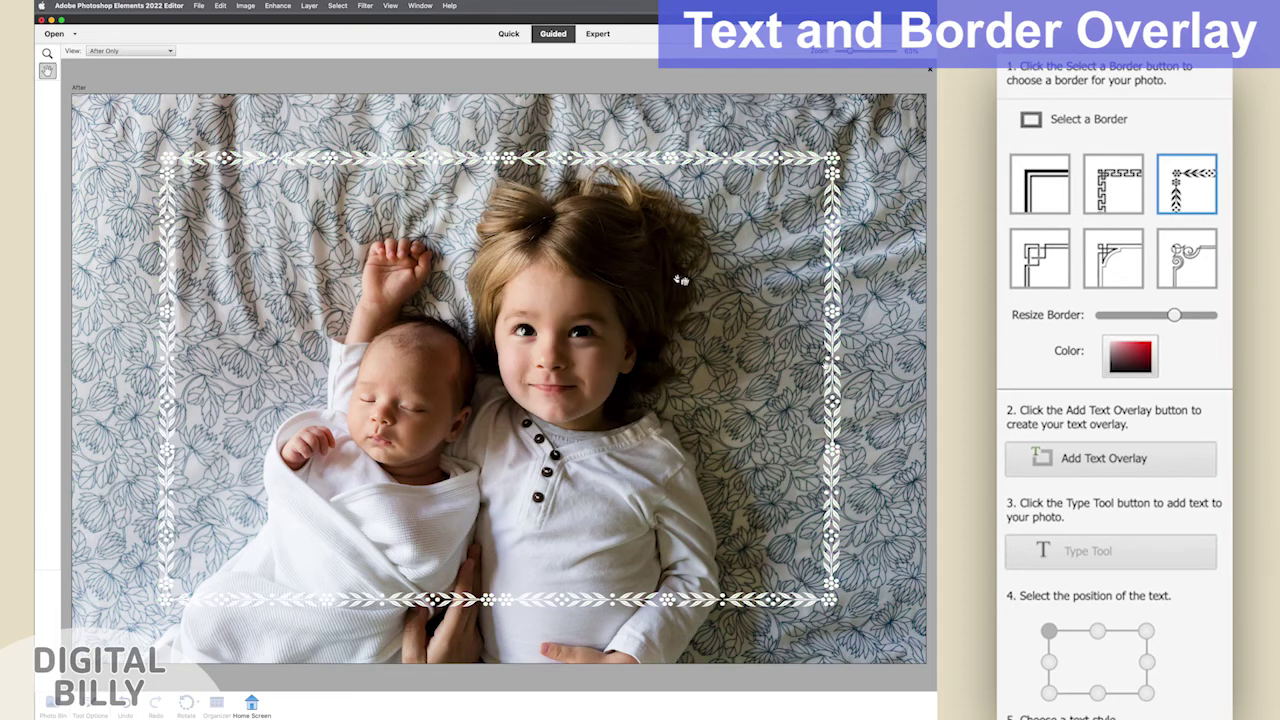
- Enlarge the border slightly and add a text overlay to it
left_click_drag(1176, 316, 1187, 317)
left_click(1145, 460)
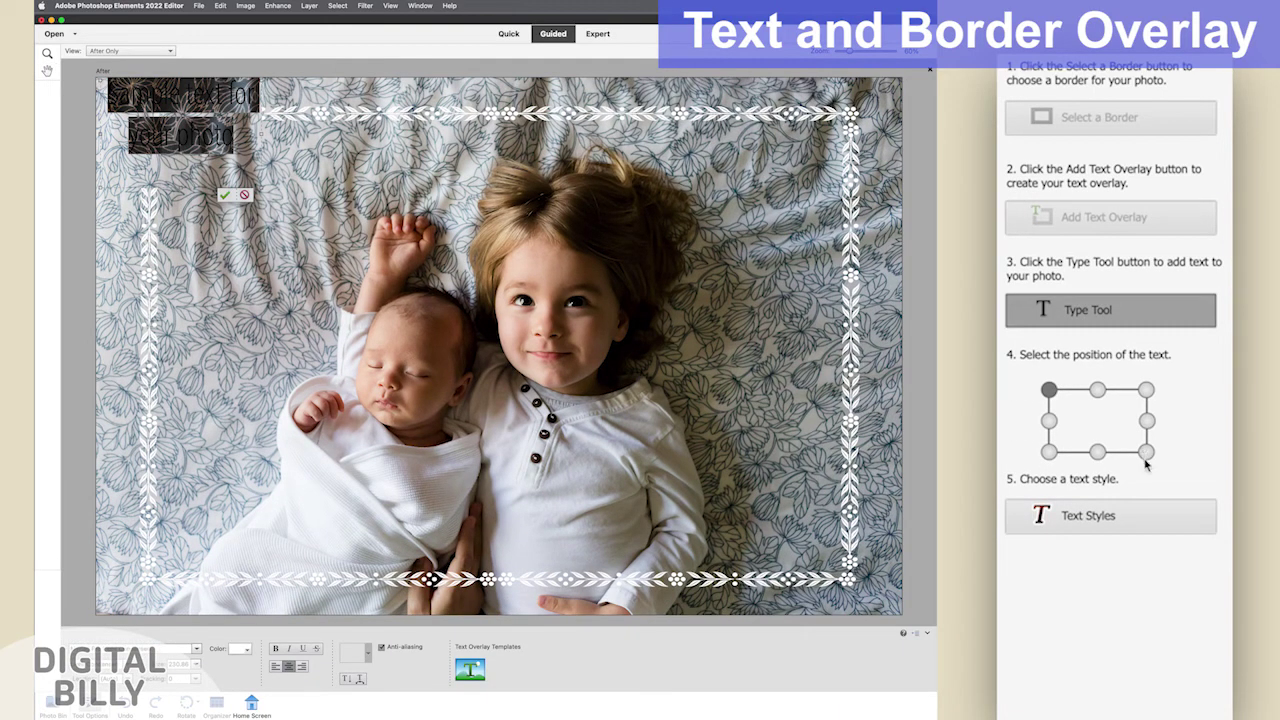
- Replace the overlay's sample text with "Two Kids" on the first line and "Now" on the second
type("Two")
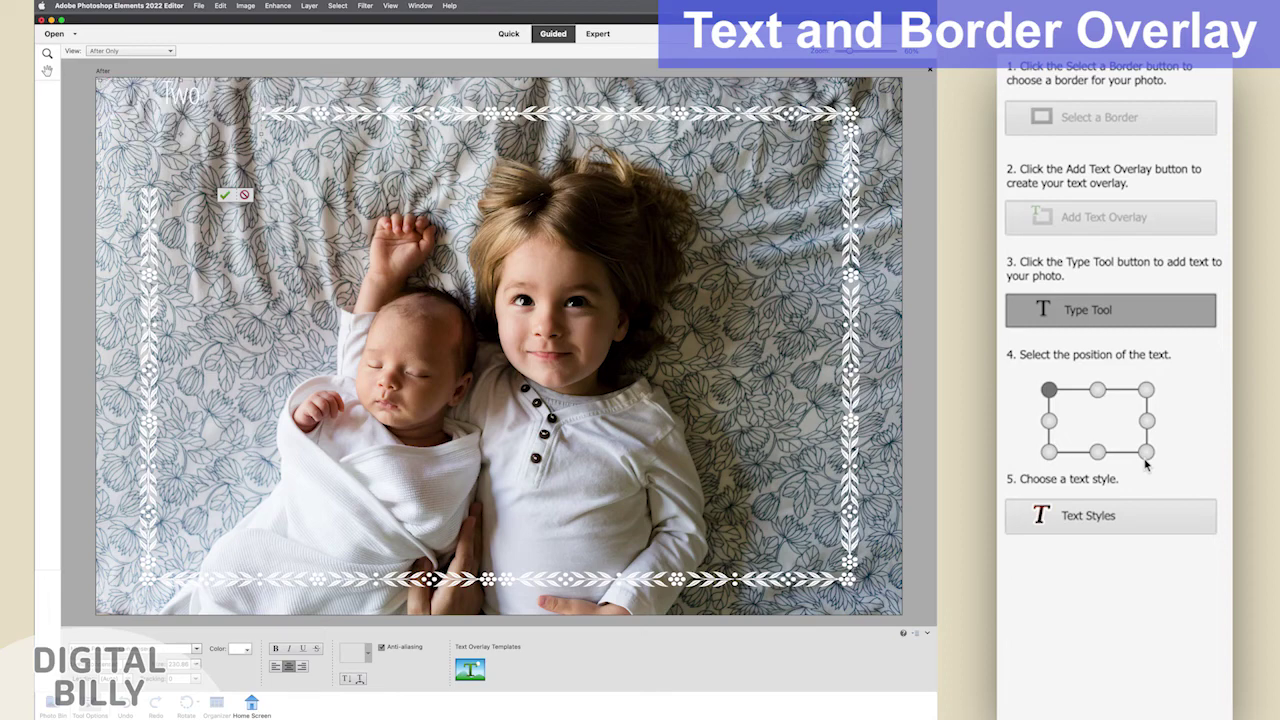
type(" Kids")
key("Return")
type("Now")
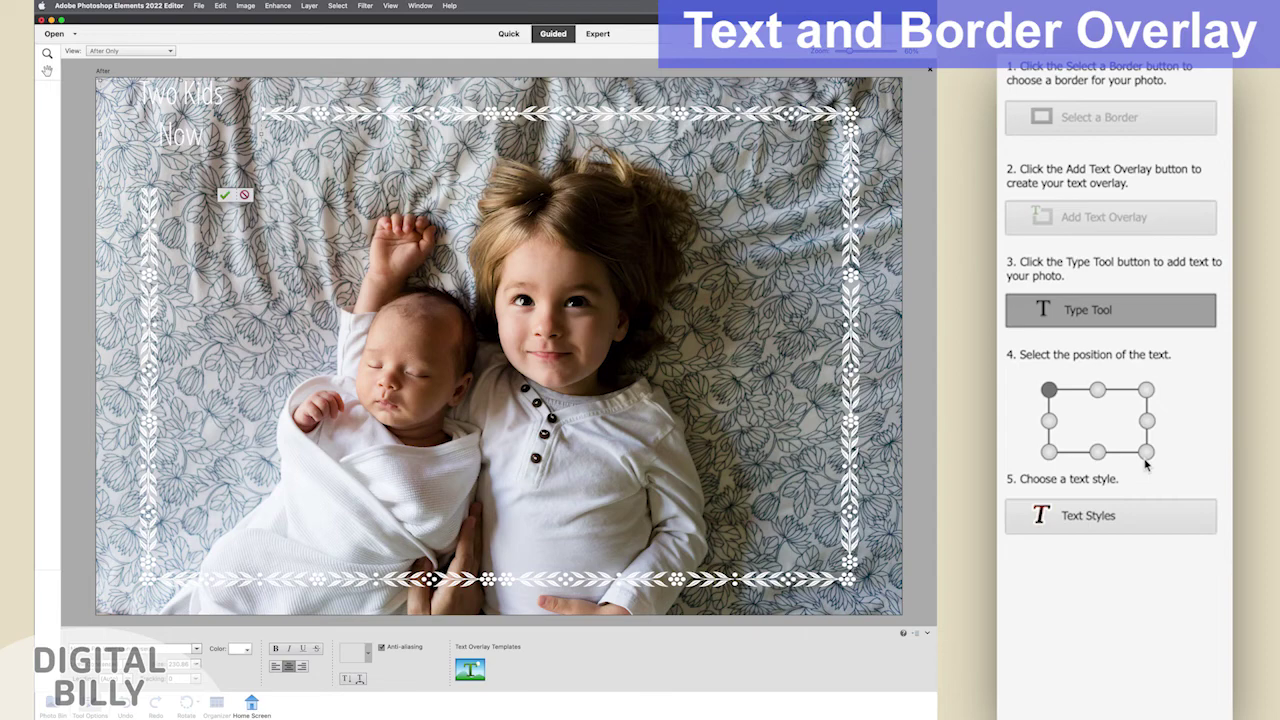
- Format the whole text overlay in a bold sans-serif font and colour it yellow
key("super+a")
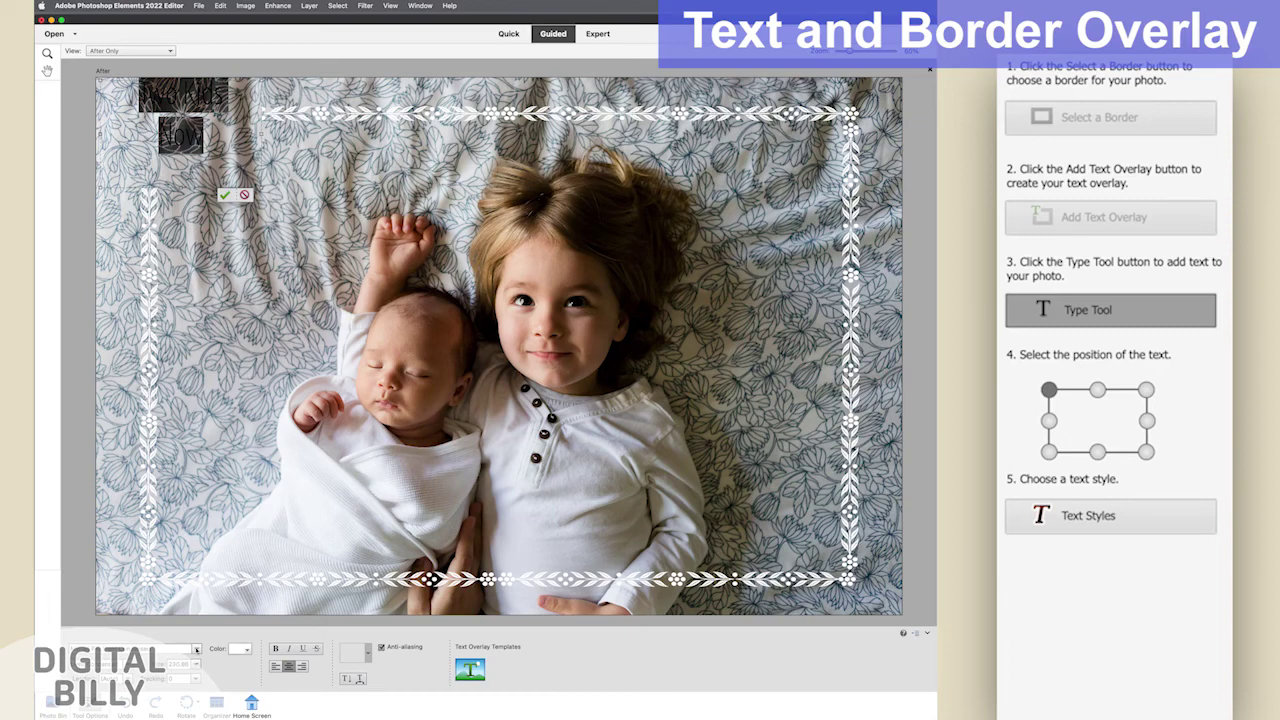
left_click(200, 648)
left_click(190, 562)
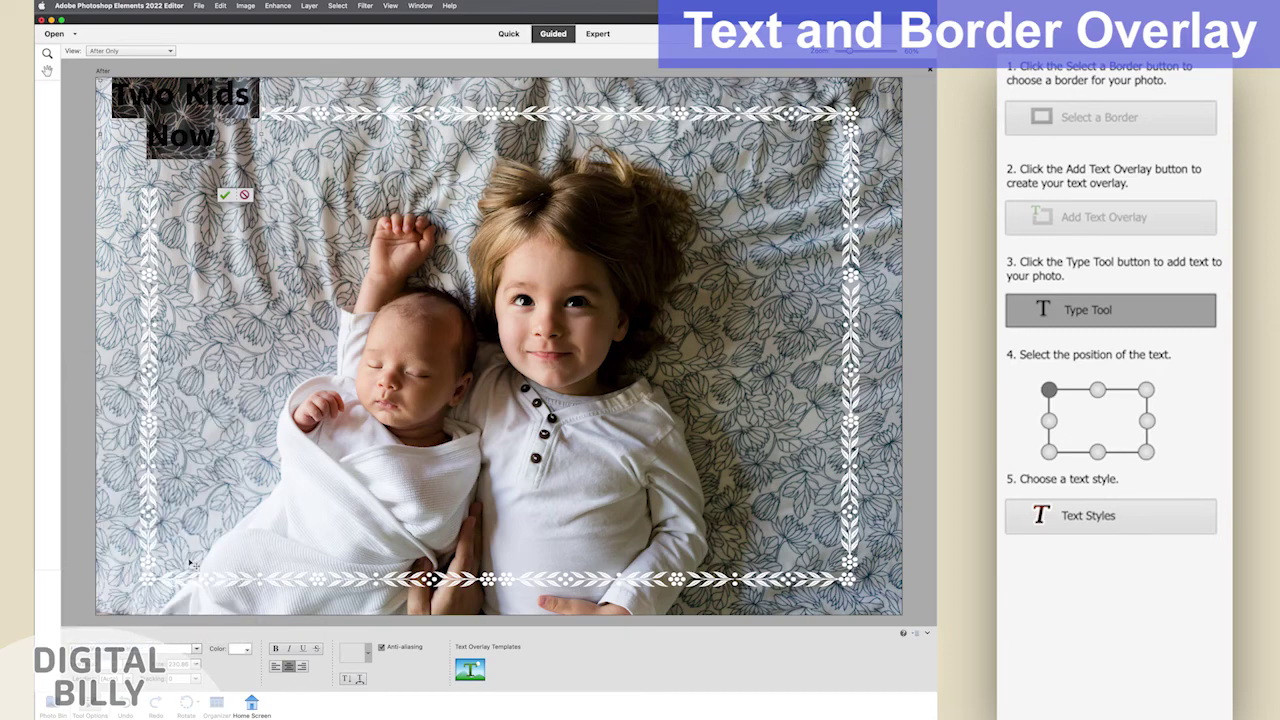
left_click(240, 650)
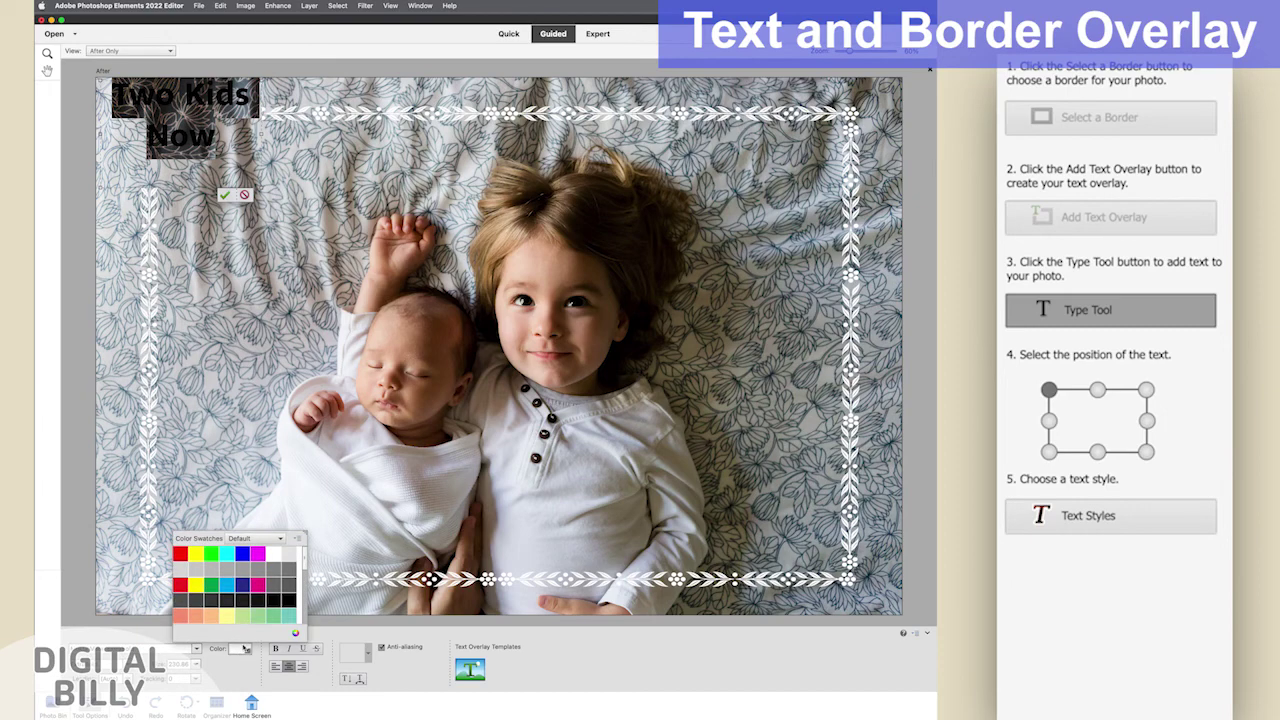
left_click(197, 585)
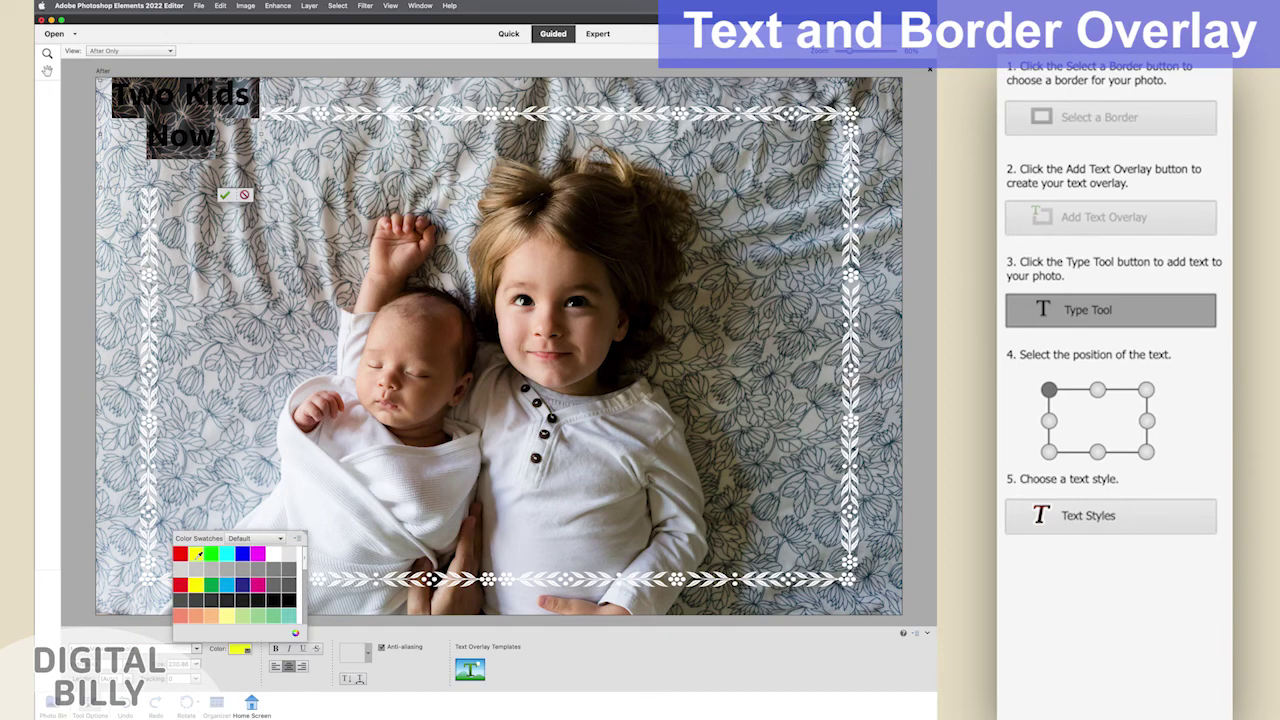
left_click(229, 670)
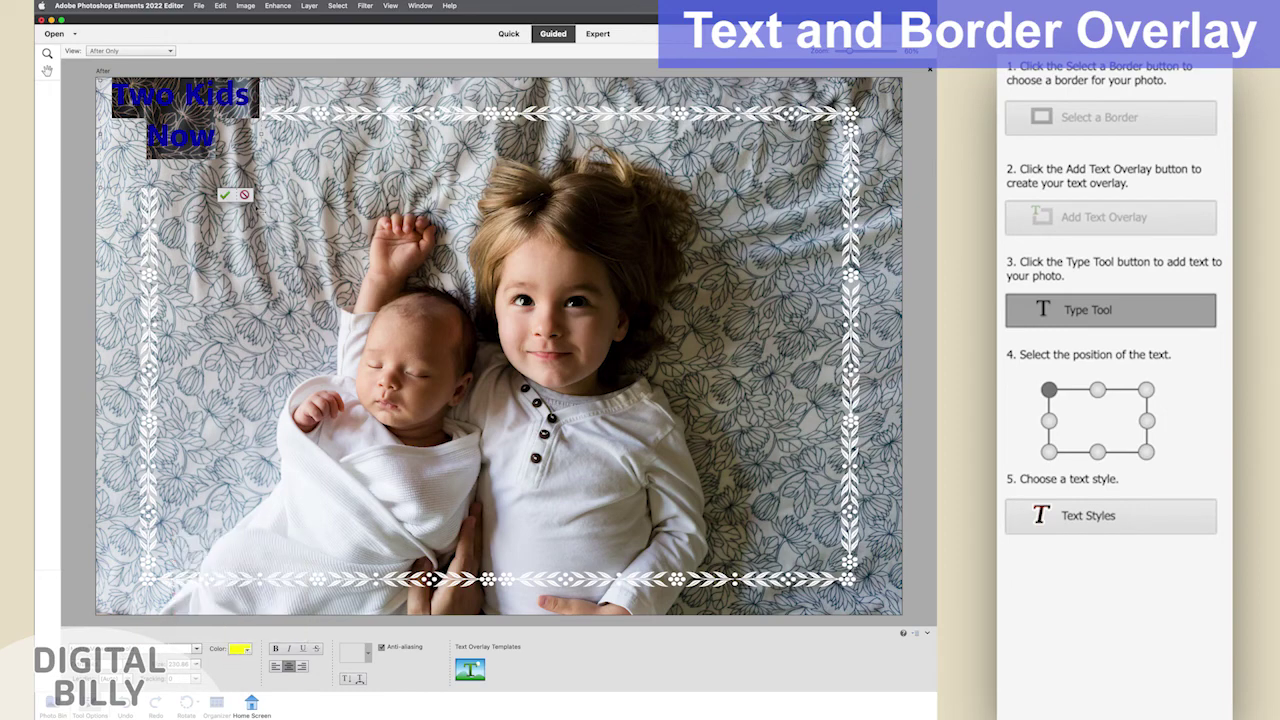
left_click(224, 194)
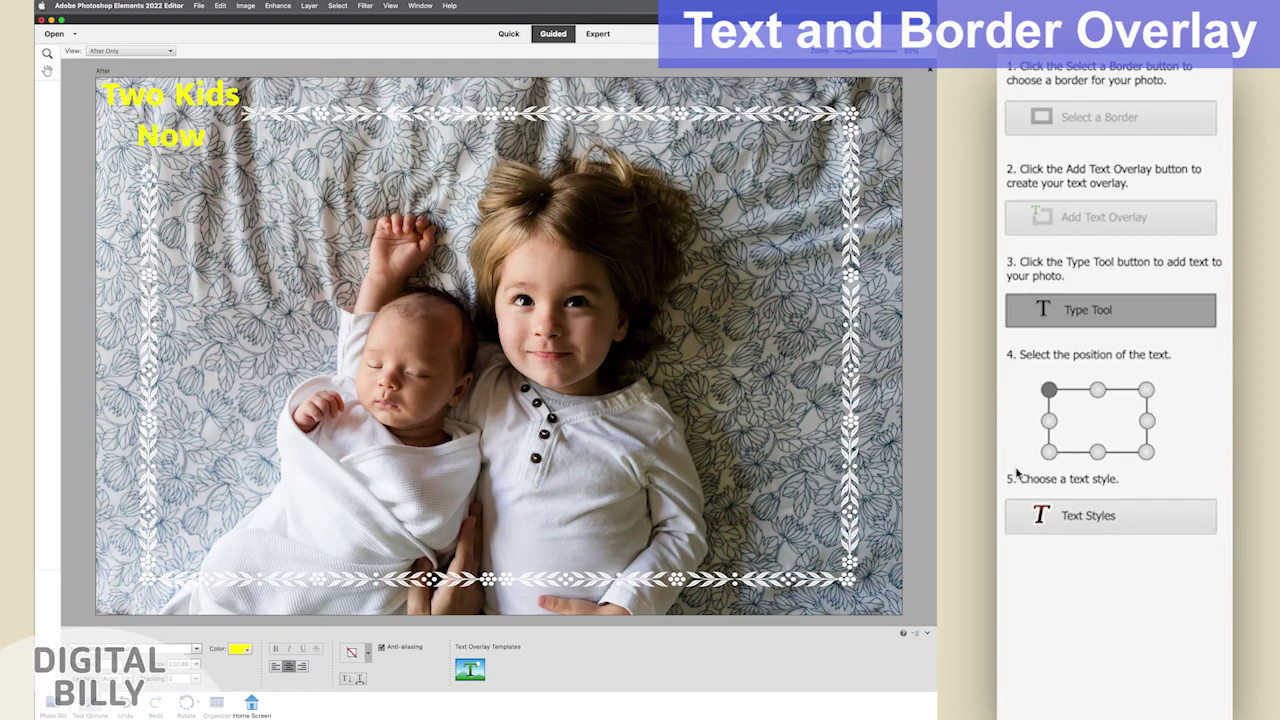
- Try the text overlay at the border's top centre and top-right corner, and place it at the bottom-right corner
left_click(1098, 390)
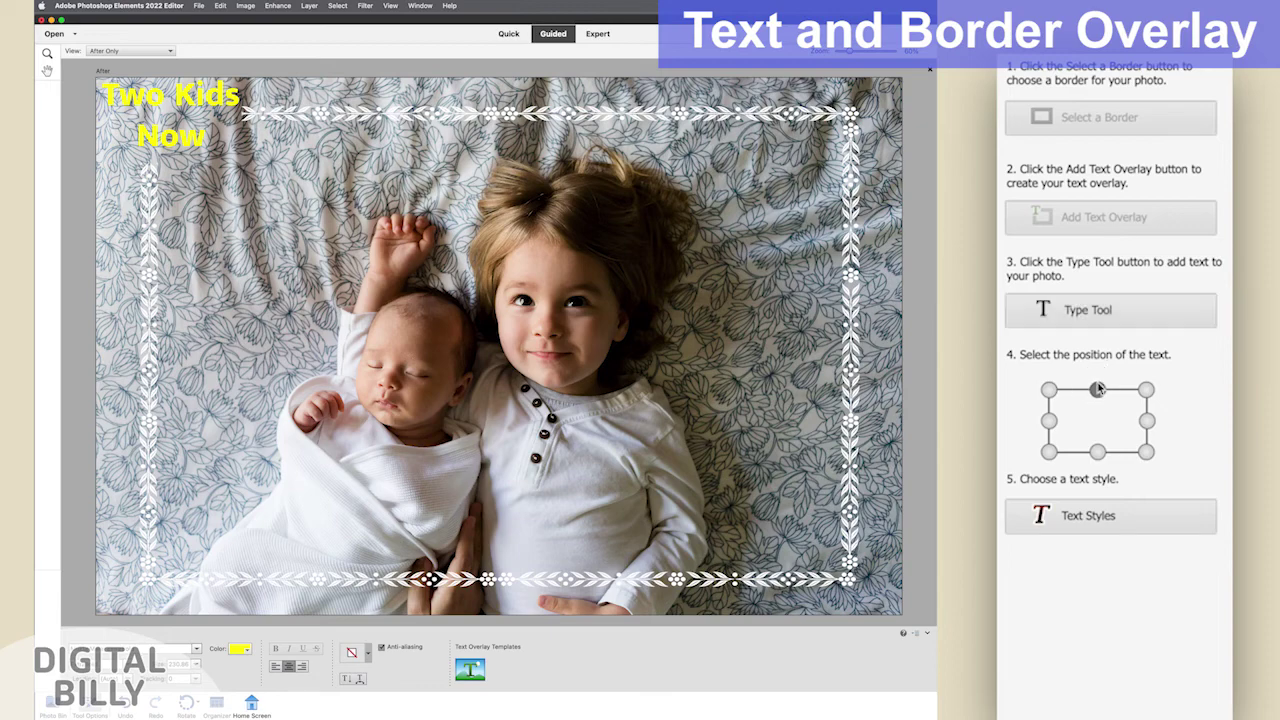
left_click(1146, 390)
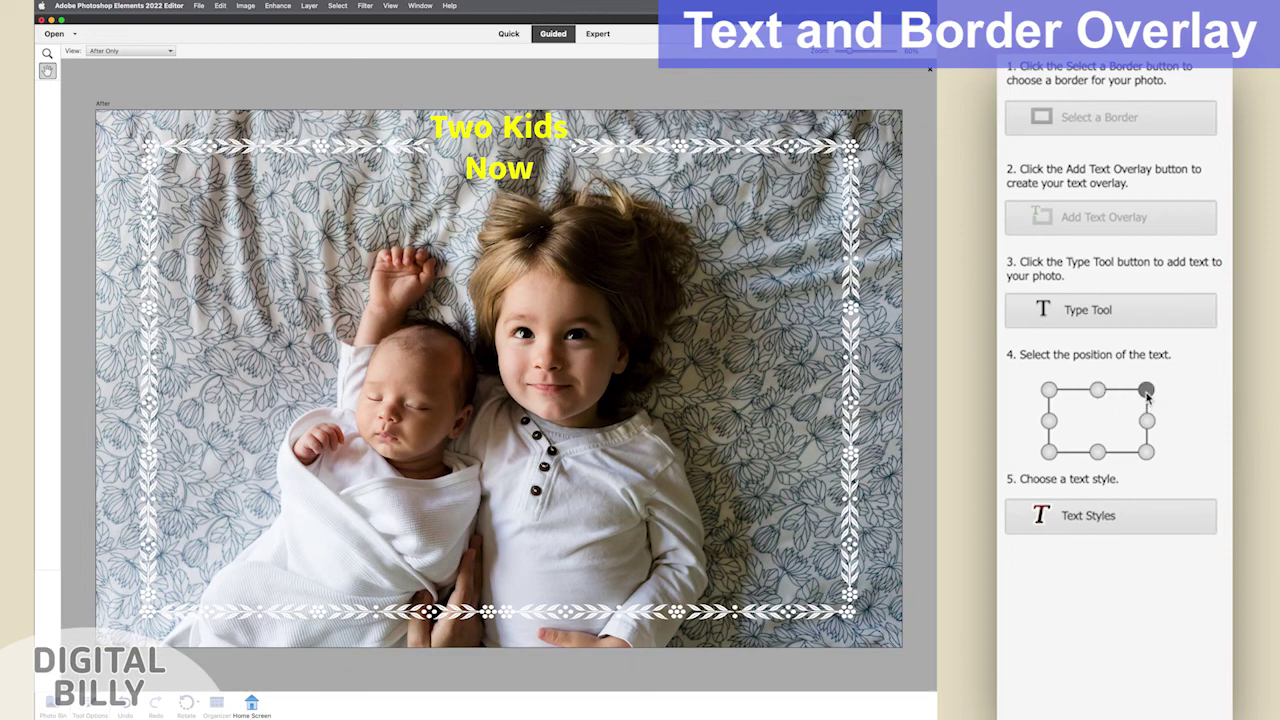
left_click(1146, 452)
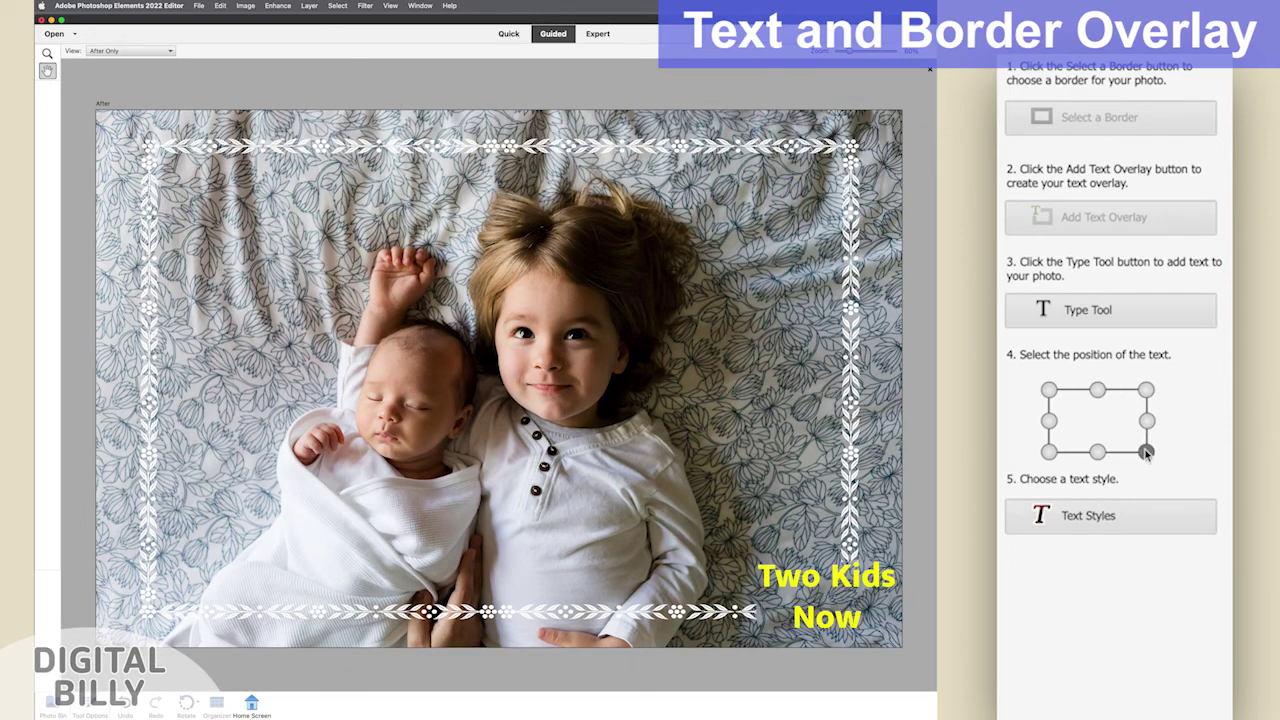
- Try several text styles on the overlay and apply the bold serif style from the middle of the samples
left_click(1135, 516)
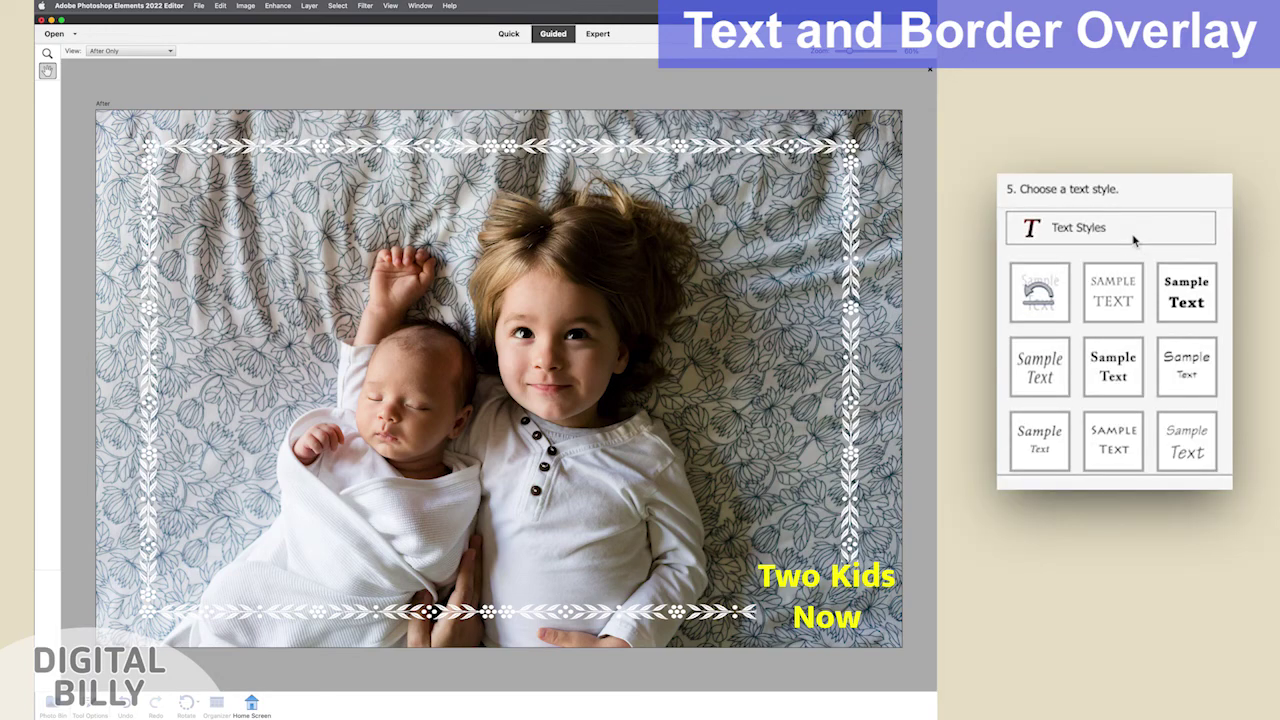
left_click(1115, 288)
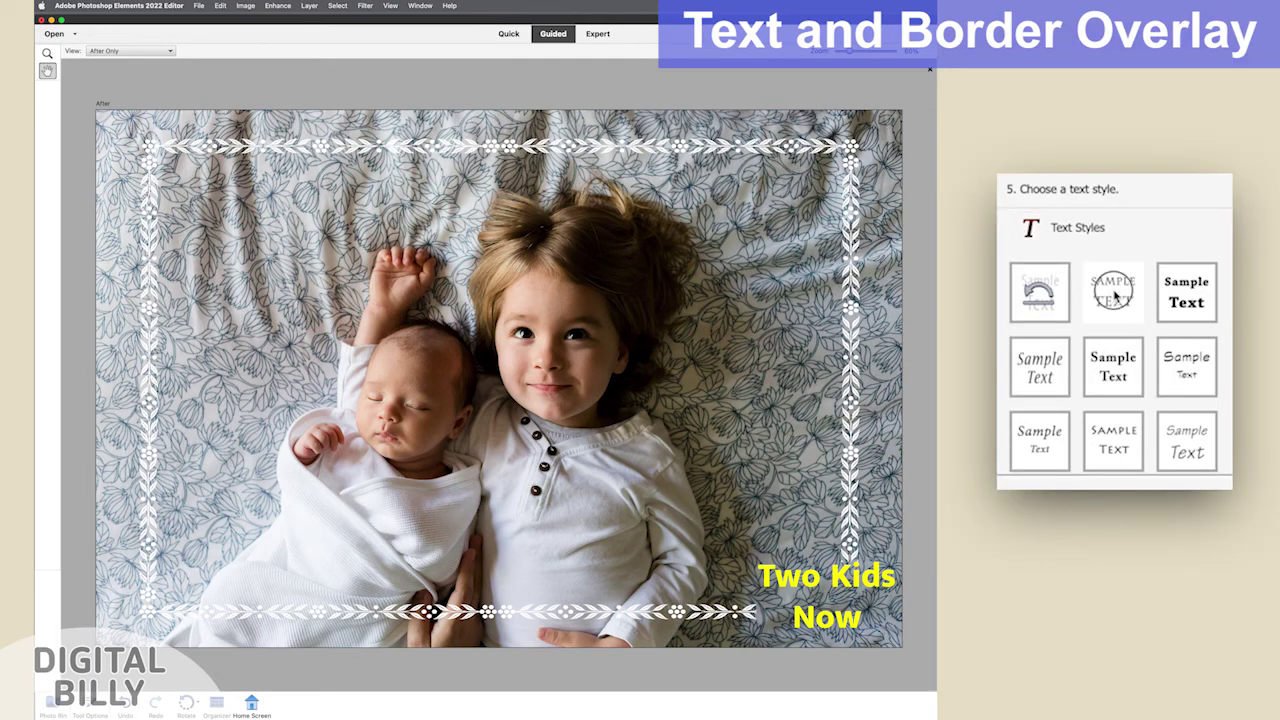
left_click(1175, 300)
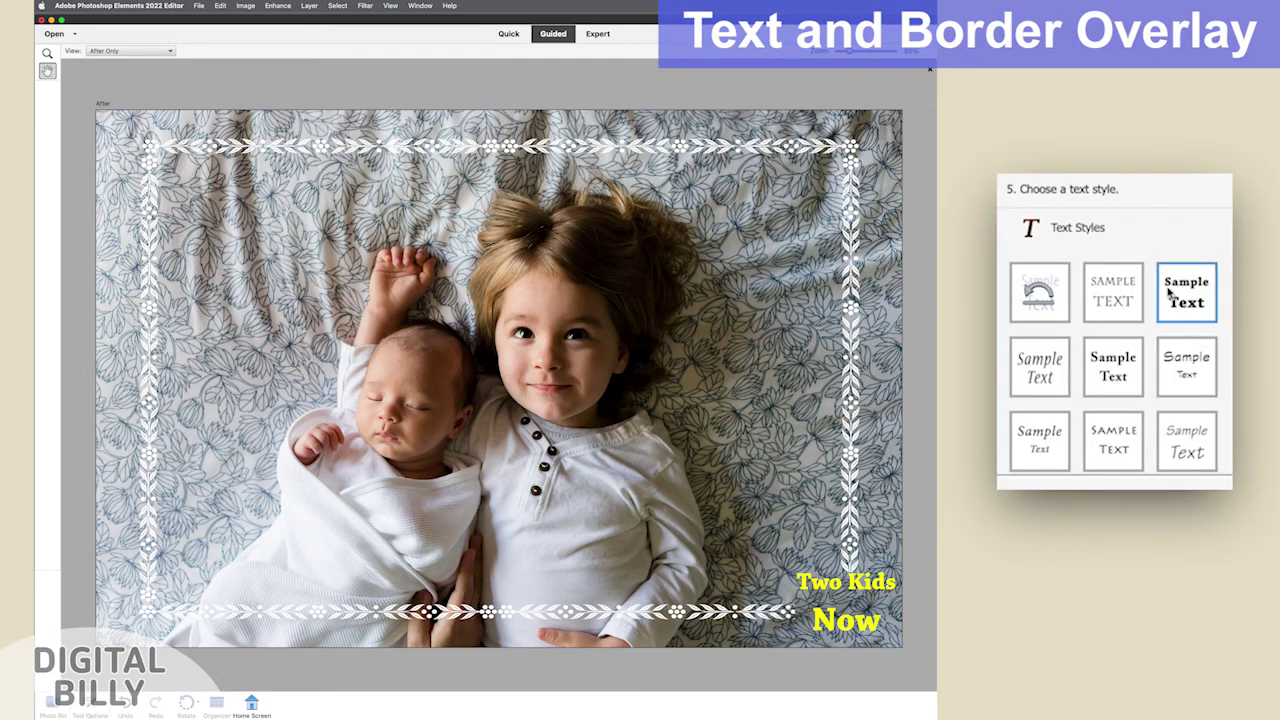
left_click(1108, 375)
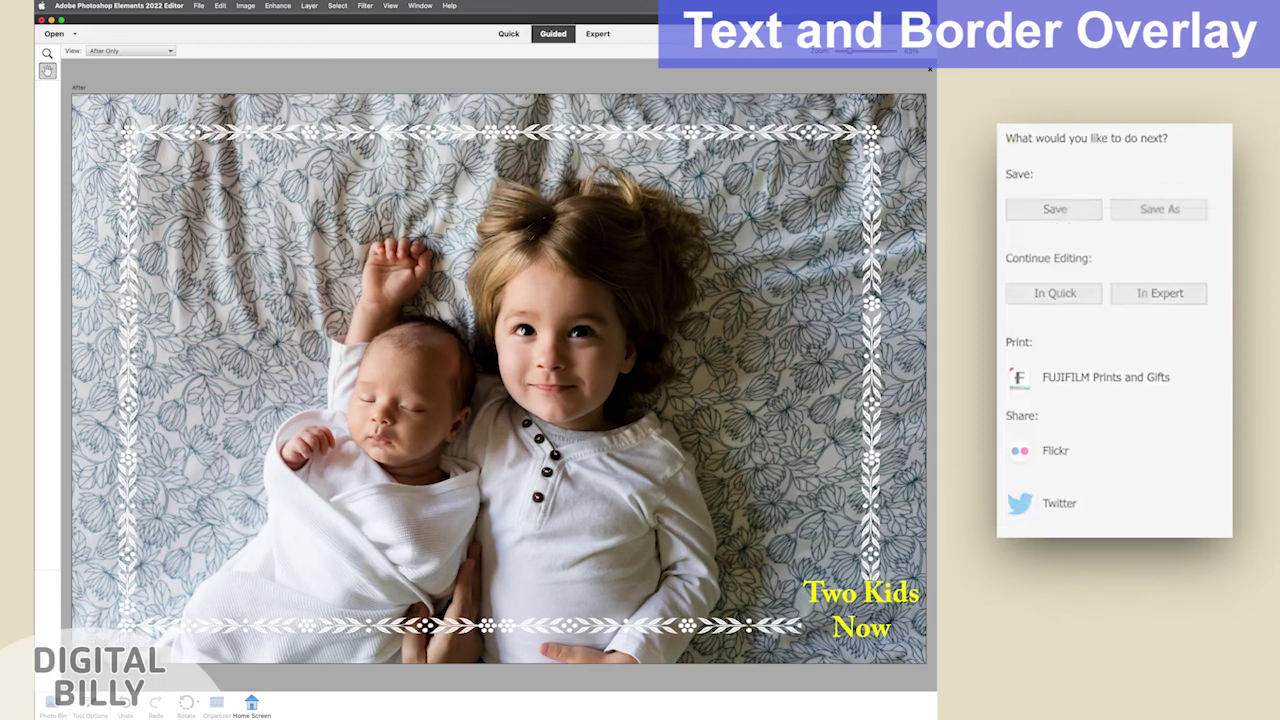
- Continue editing in Expert mode and toggle the text, adjustment and border layers to examine what each contributes
left_click(1159, 292)
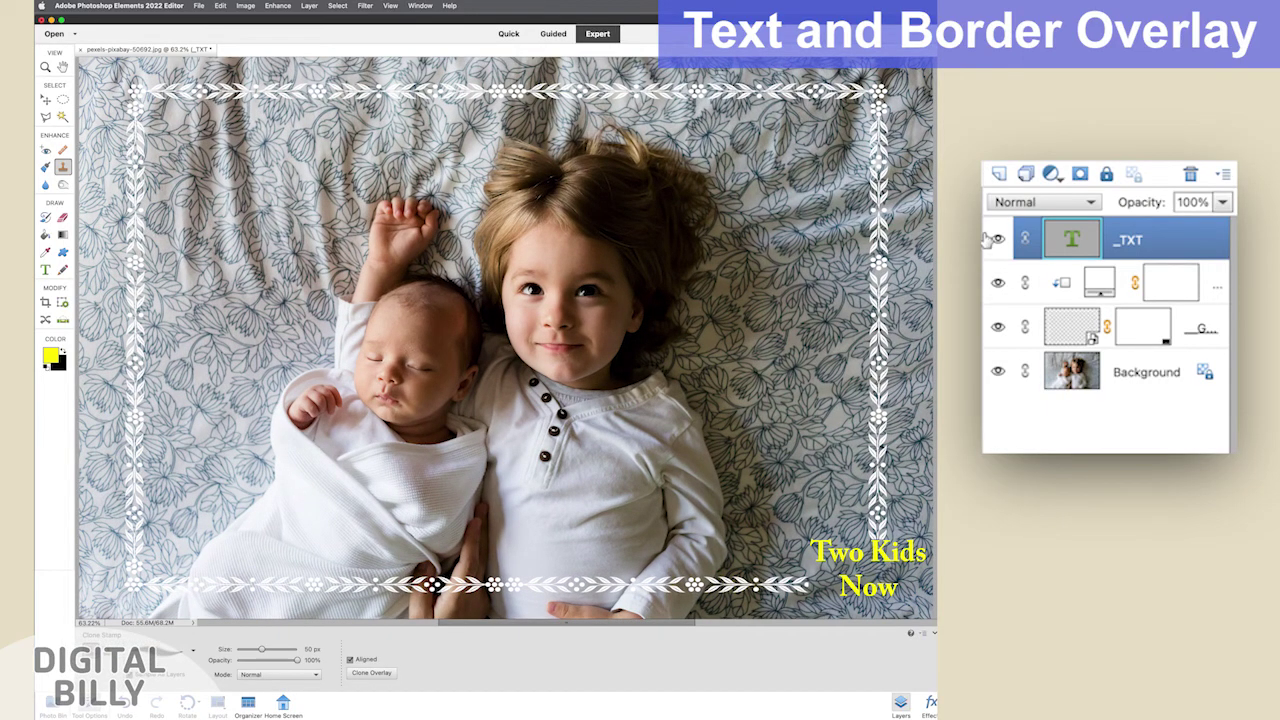
left_click(995, 238)
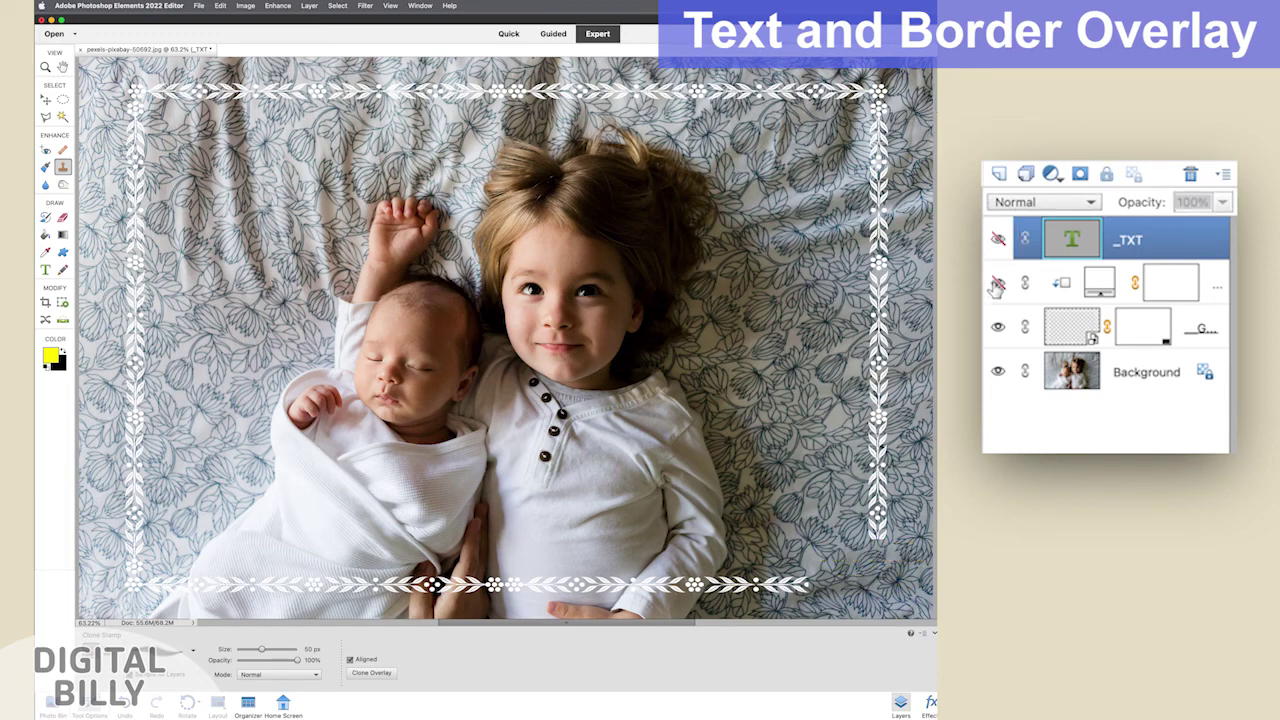
left_click(996, 285)
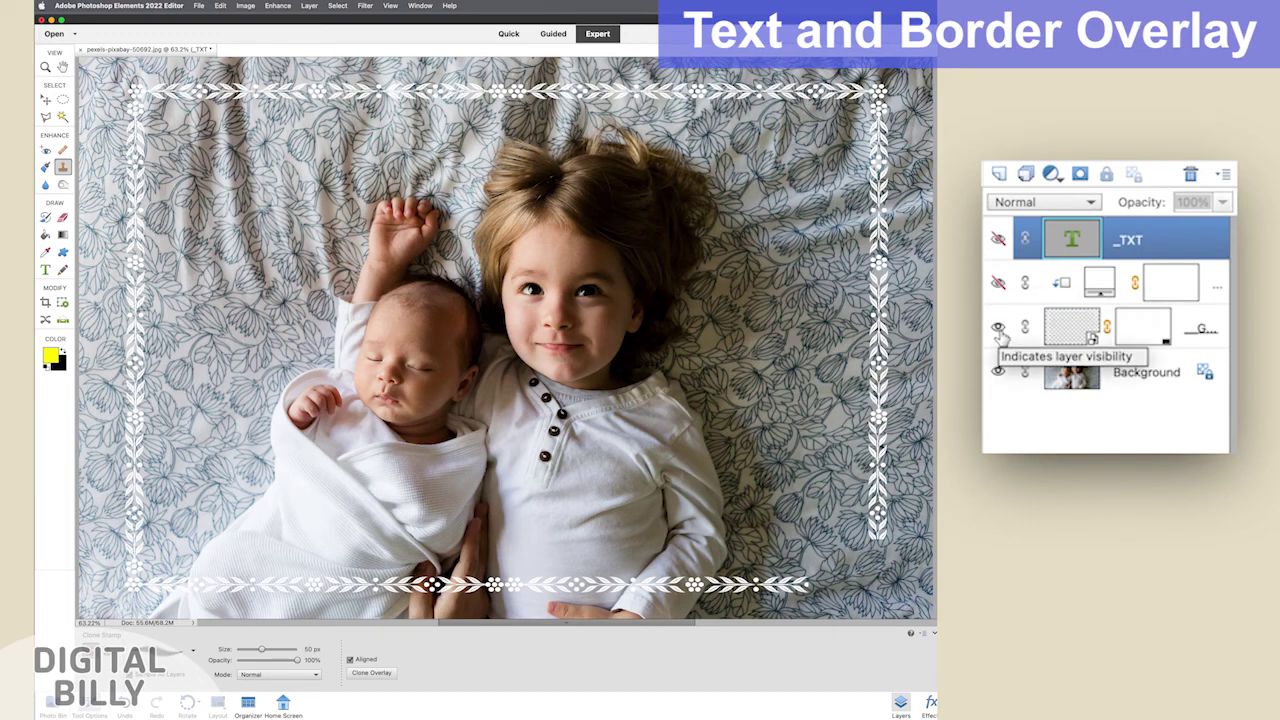
left_click(998, 330)
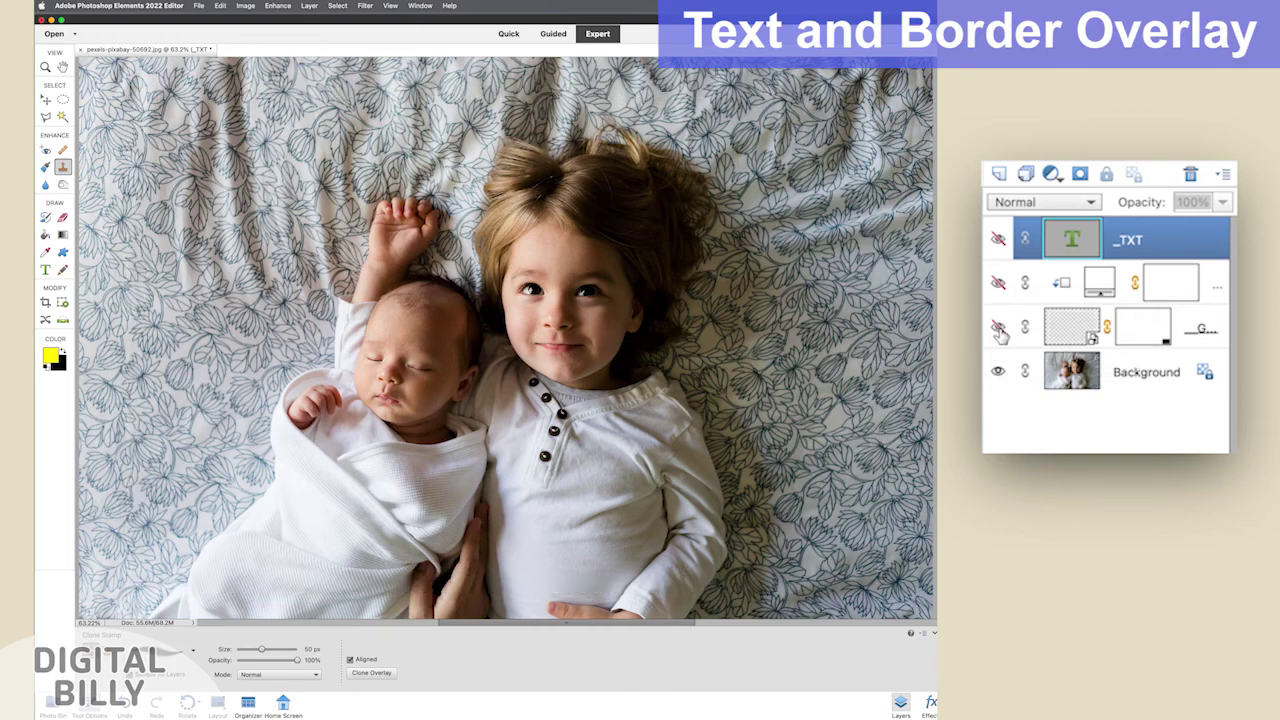
left_click(998, 330)
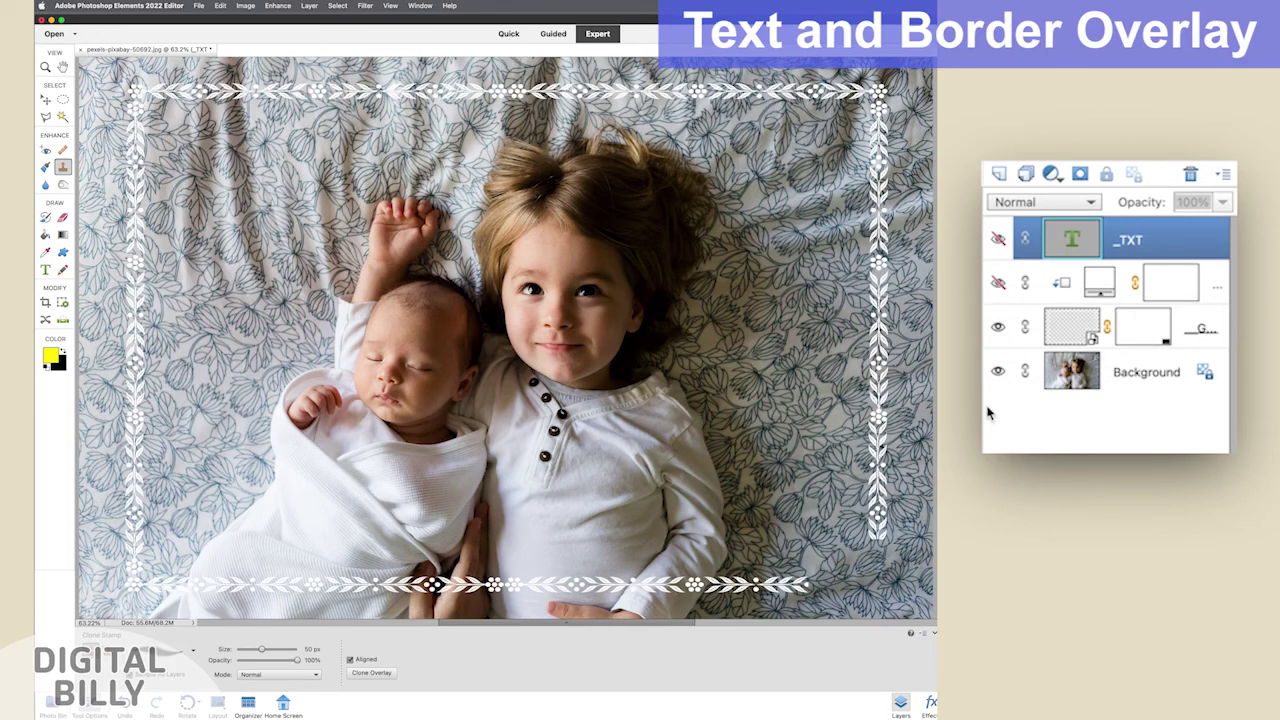
left_click(998, 240)
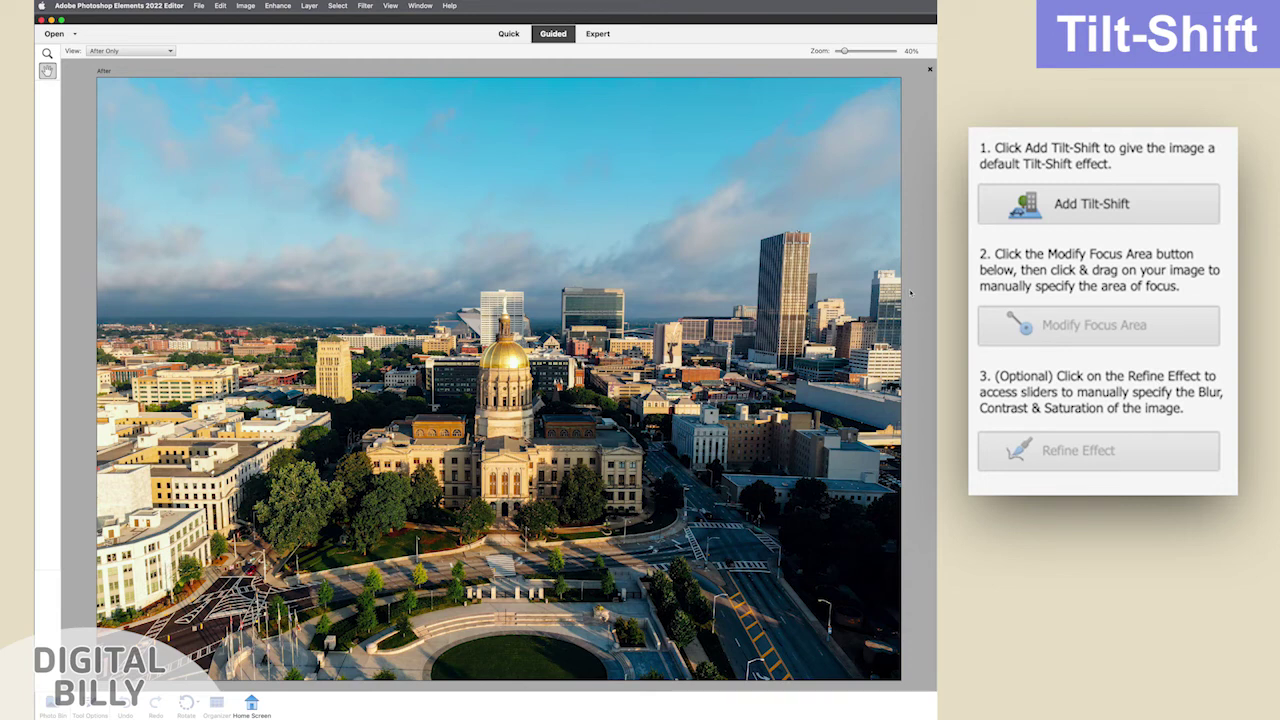
- Add the Tilt-Shift effect to the city photo and redefine its focus area around the gold-domed building
left_click(1006, 216)
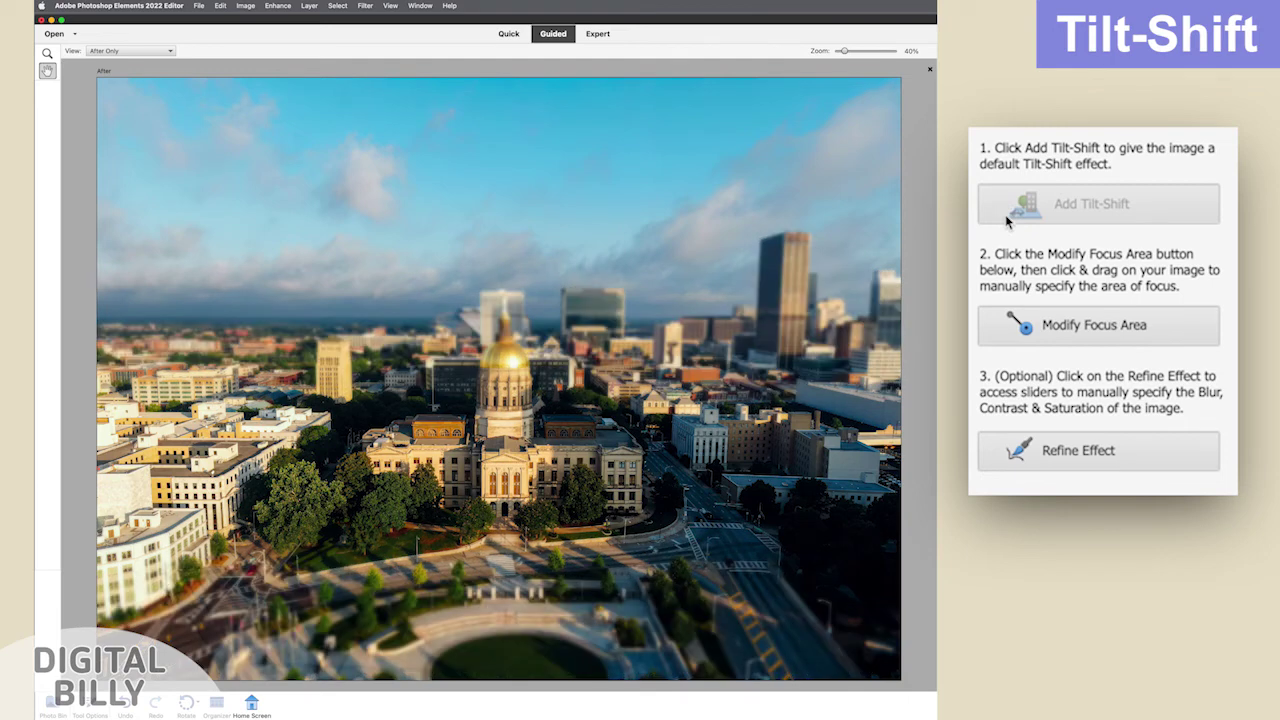
left_click(1000, 330)
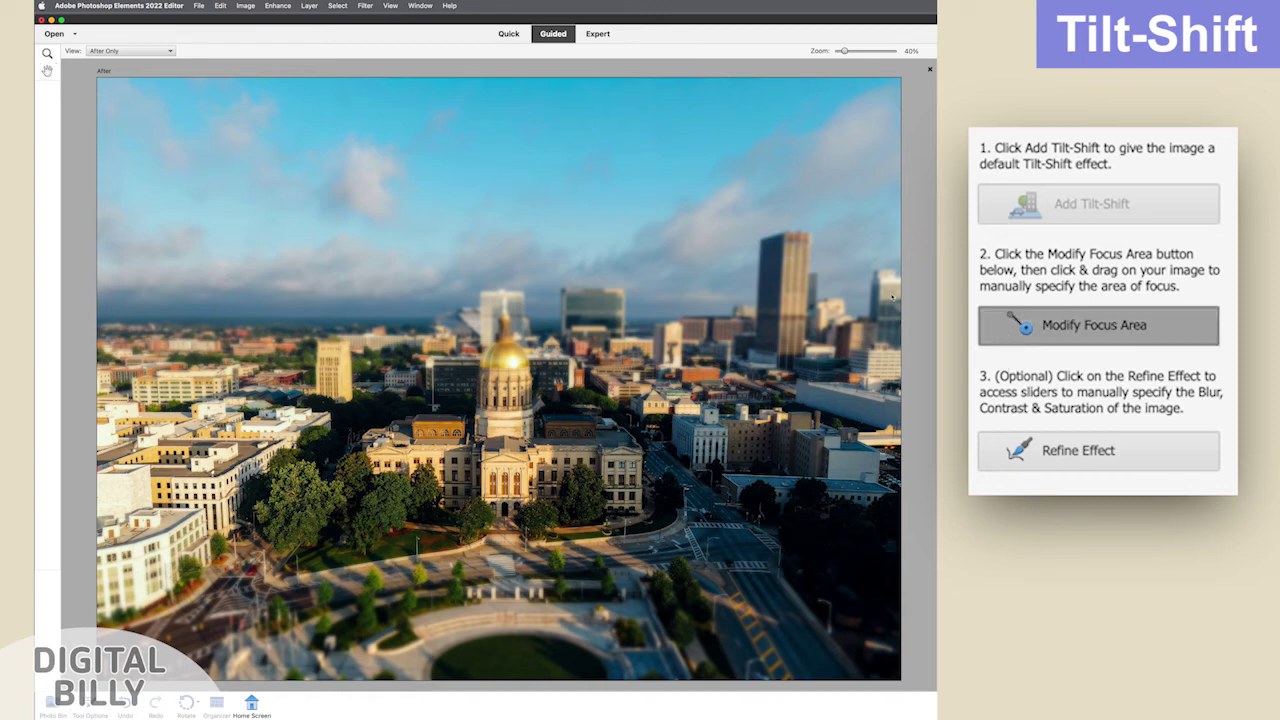
left_click_drag(507, 436, 507, 226)
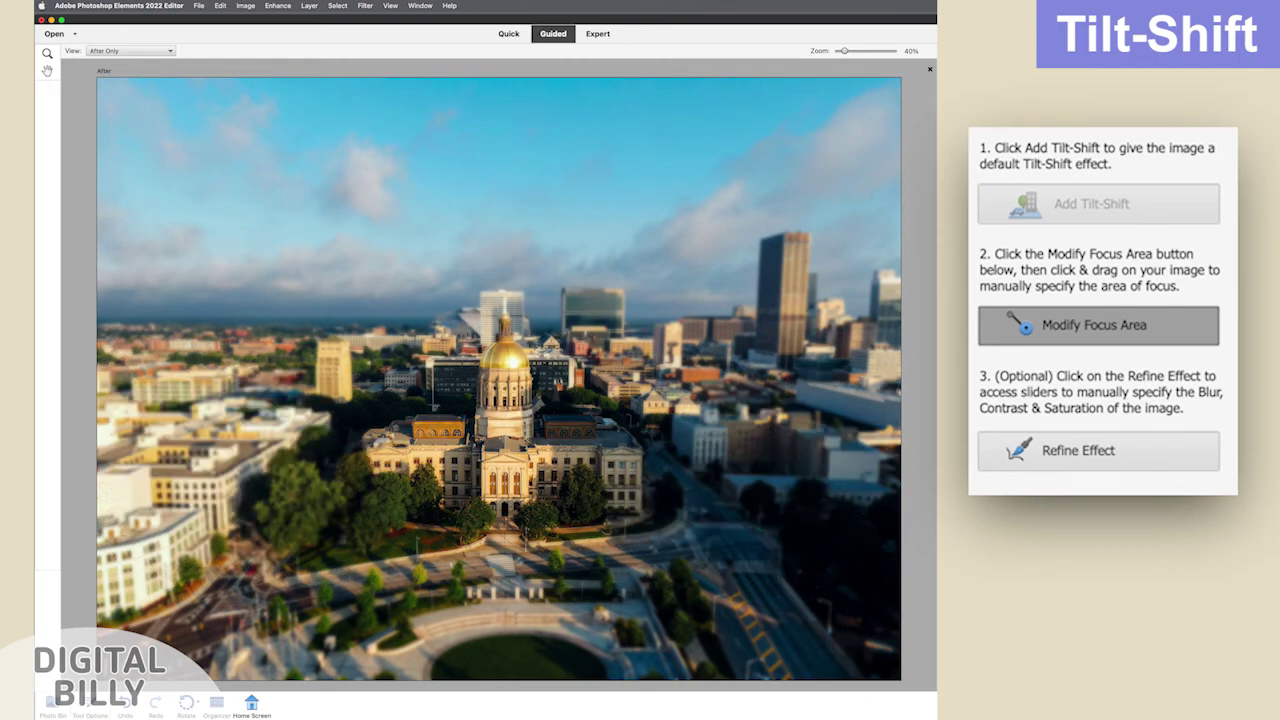
left_click_drag(497, 440, 216, 366)
left_click_drag(344, 444, 143, 441)
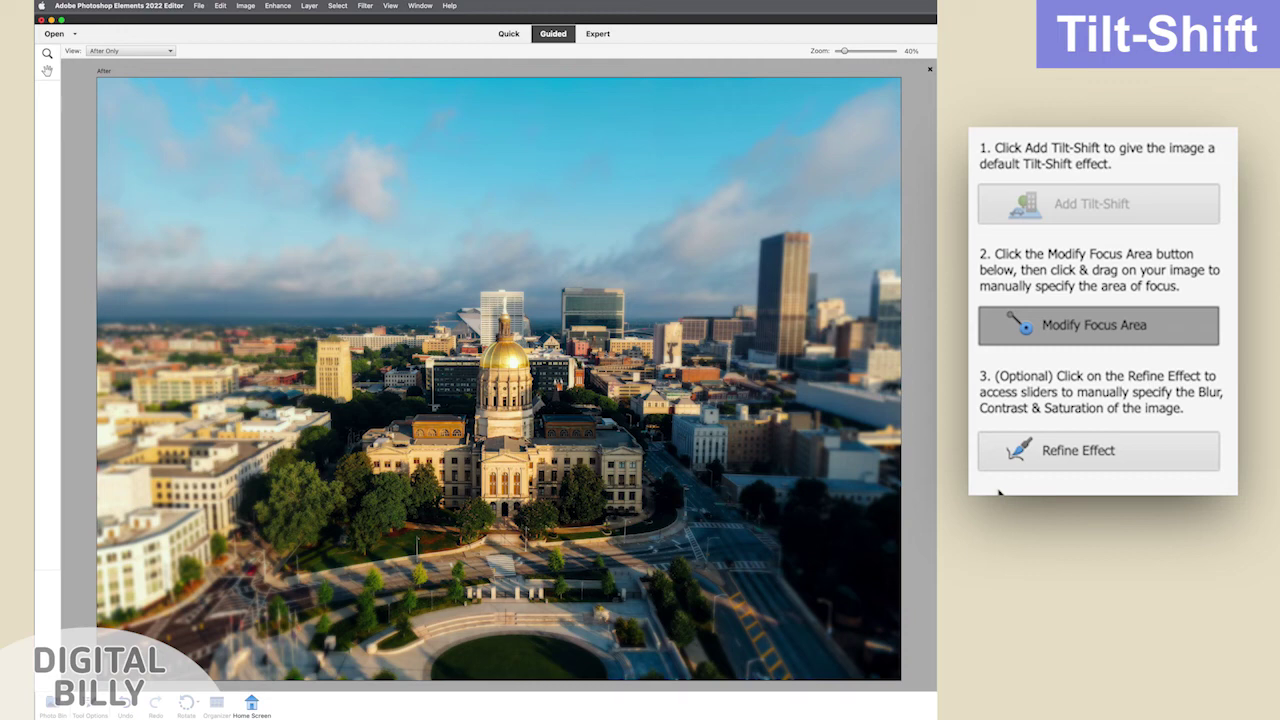
- Refine the Tilt-Shift effect with moderate Blur, nearly maximum Contrast and reduced Saturation
left_click(1012, 452)
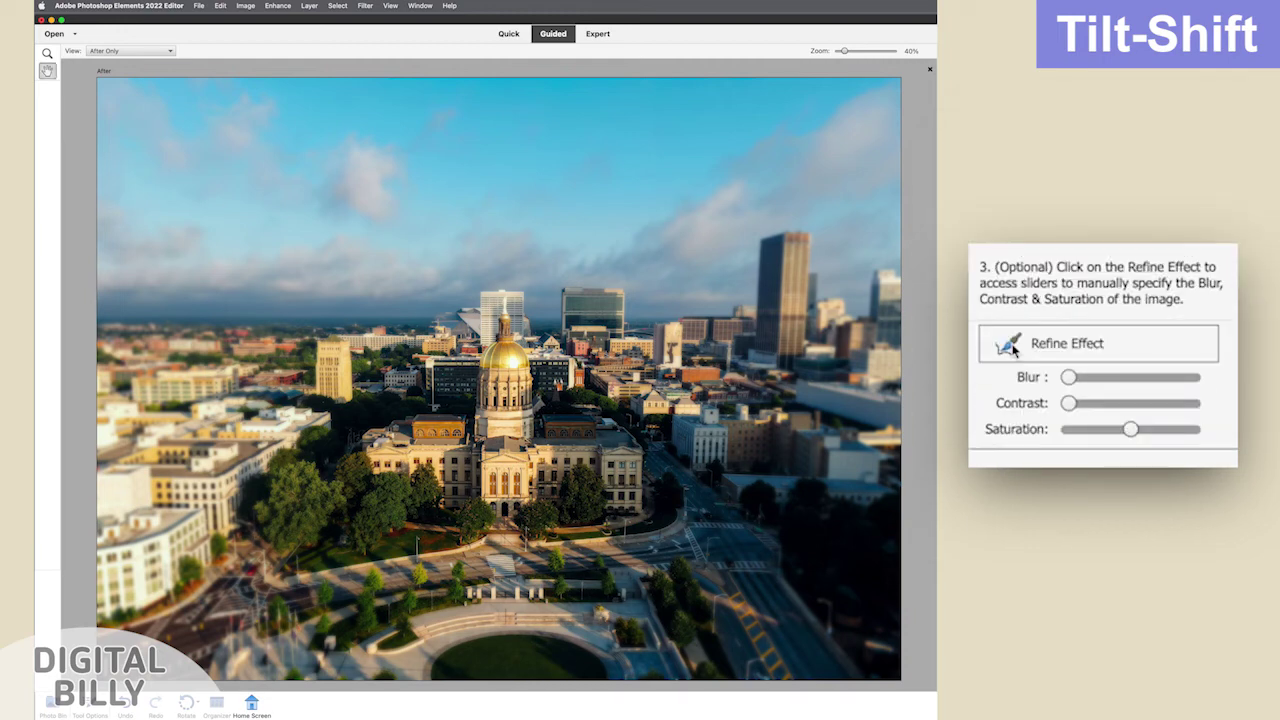
left_click_drag(1068, 377, 1090, 403)
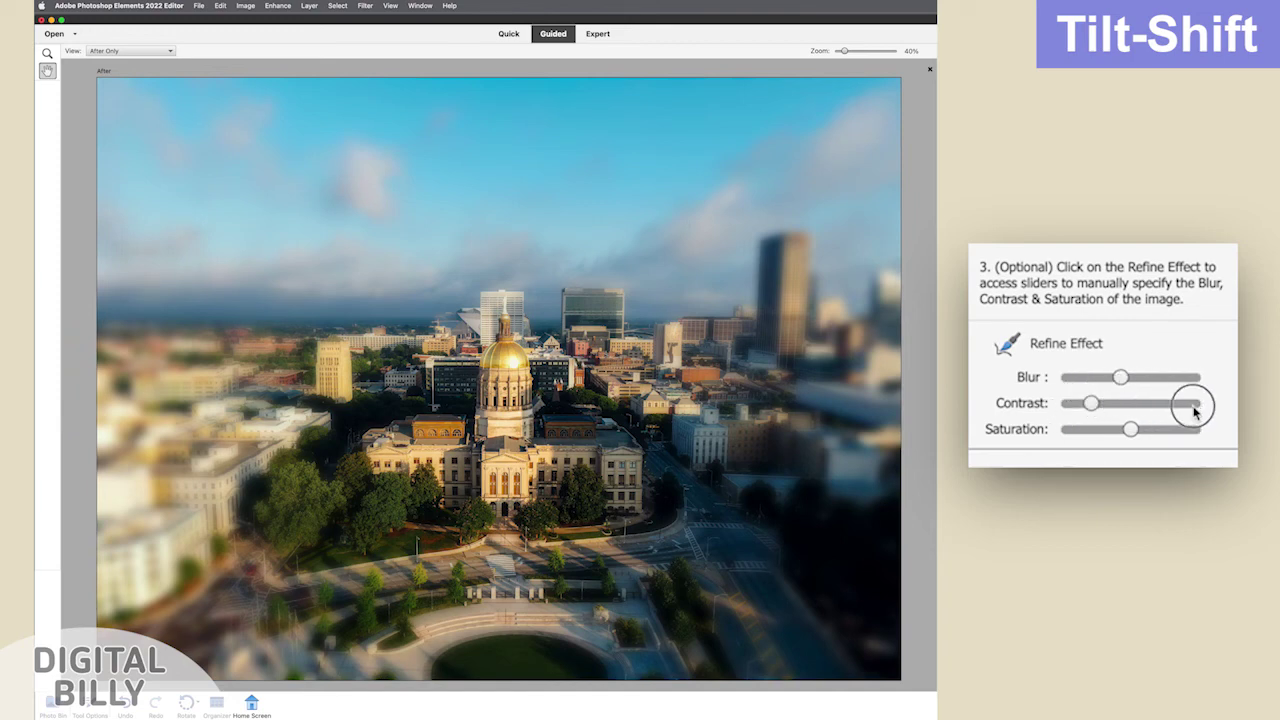
left_click_drag(1194, 406, 1205, 410)
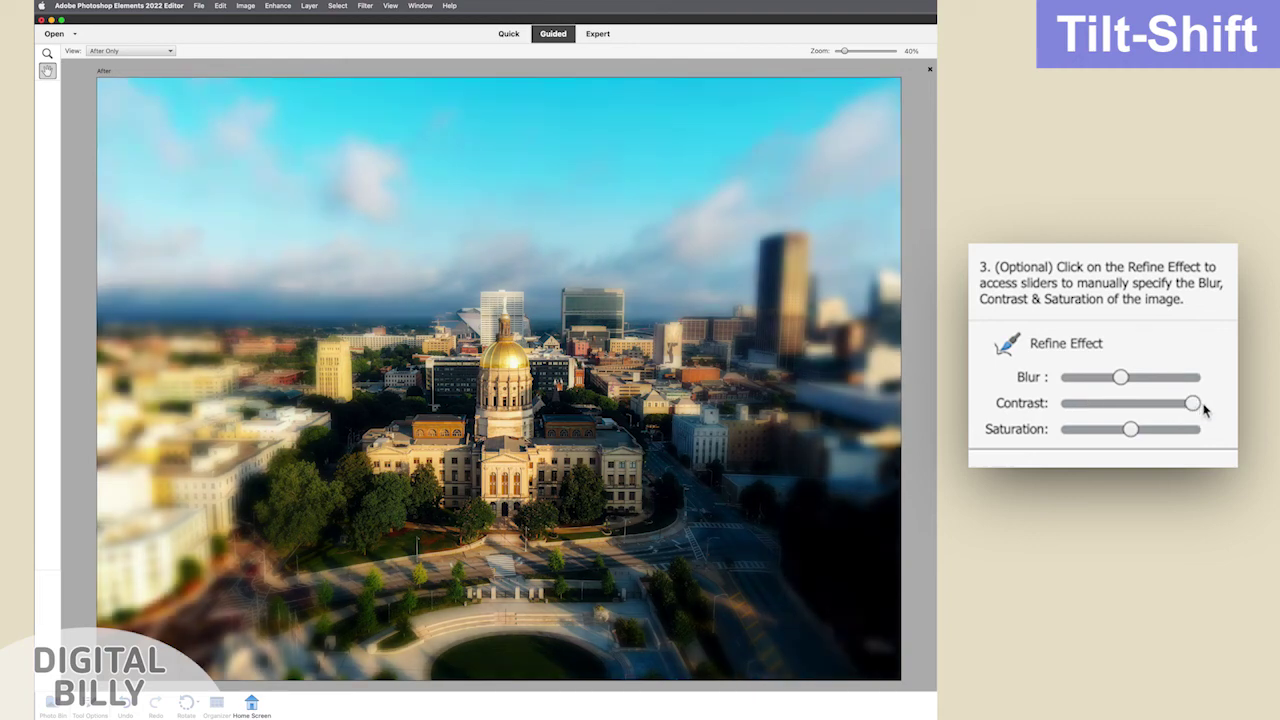
left_click_drag(1130, 430, 1087, 438)
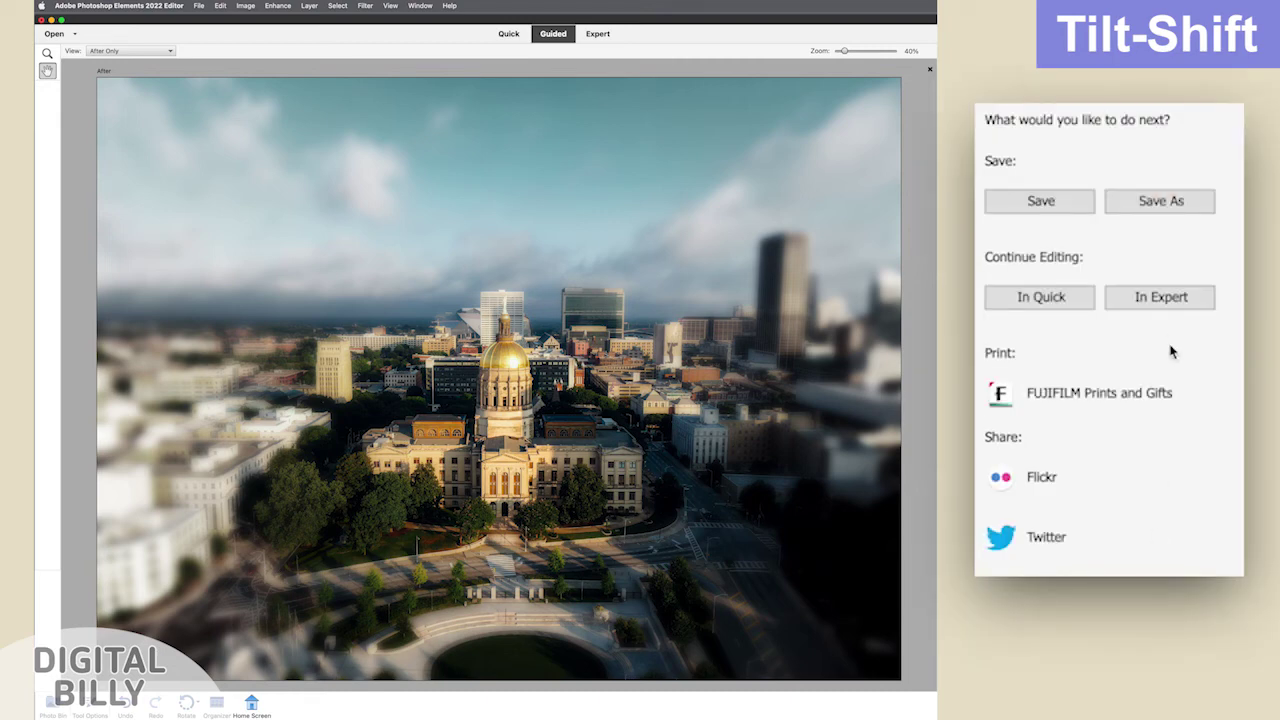
- Continue editing the Tilt-Shift photo in Expert mode and toggle its three layers to examine what each contributes
left_click(1160, 300)
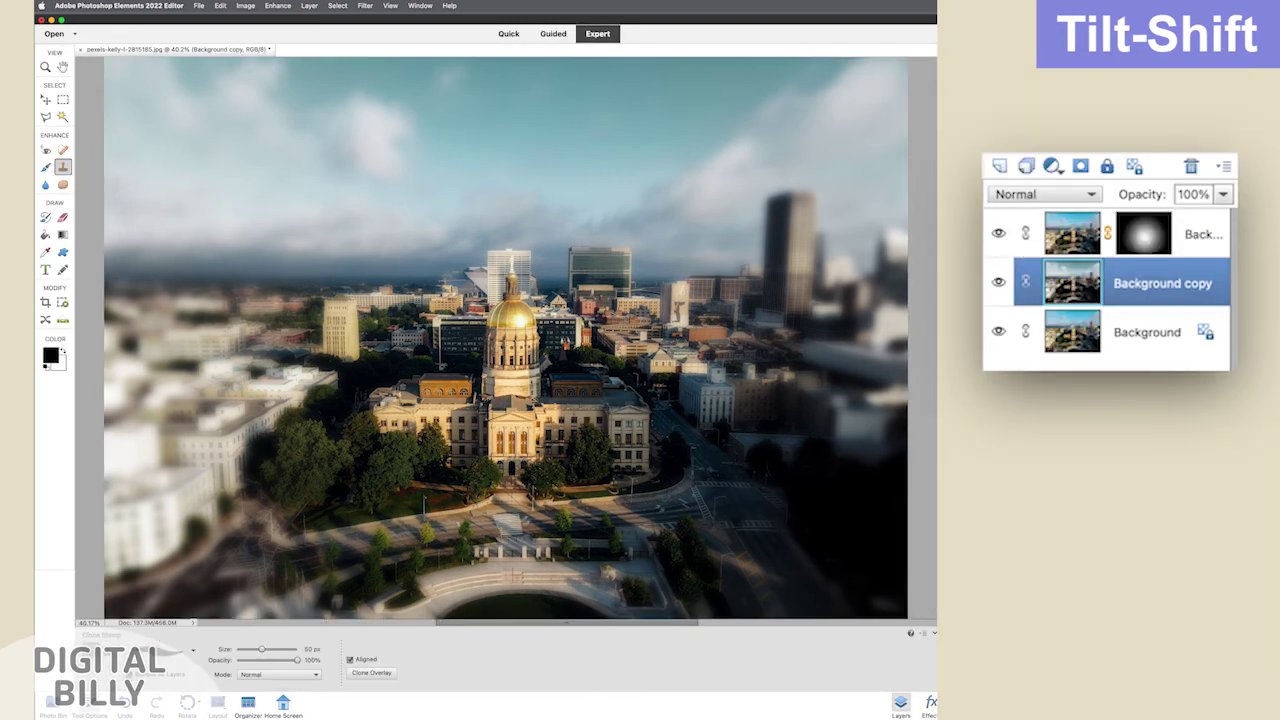
left_click(998, 233)
left_click(998, 284)
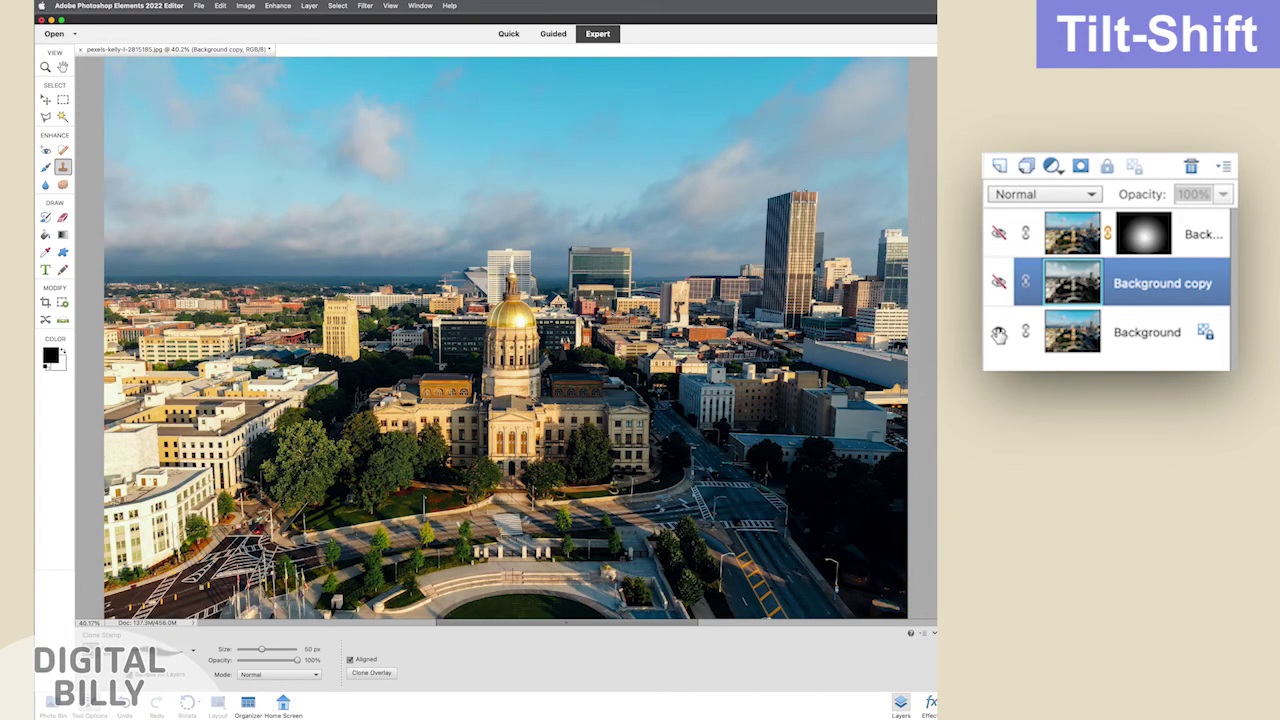
left_click(998, 332)
left_click(1000, 281)
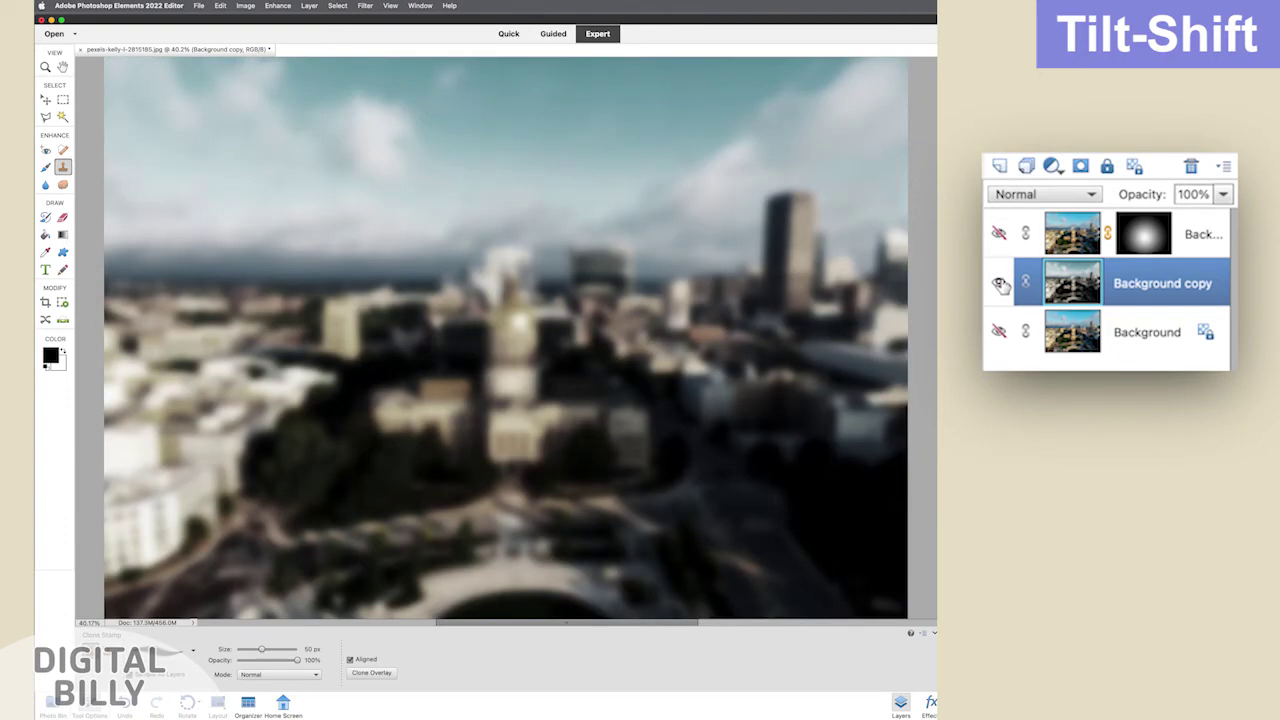
left_click(1000, 283)
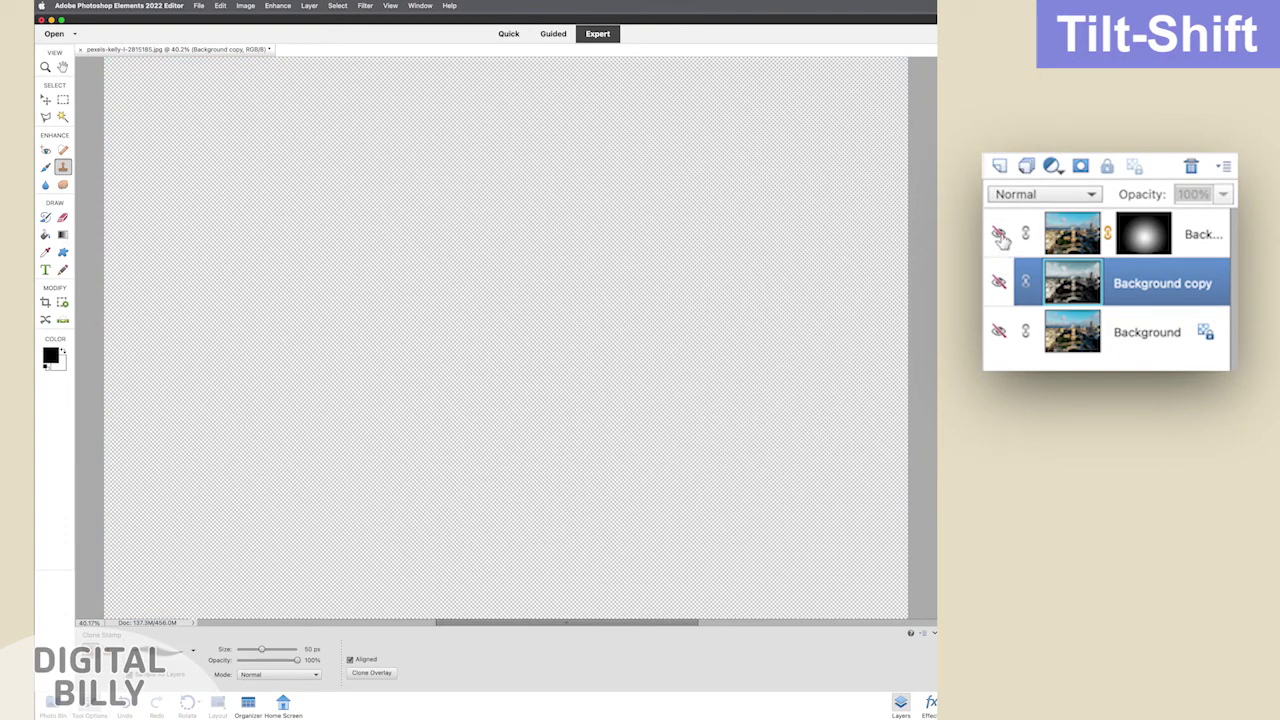
left_click(1000, 234)
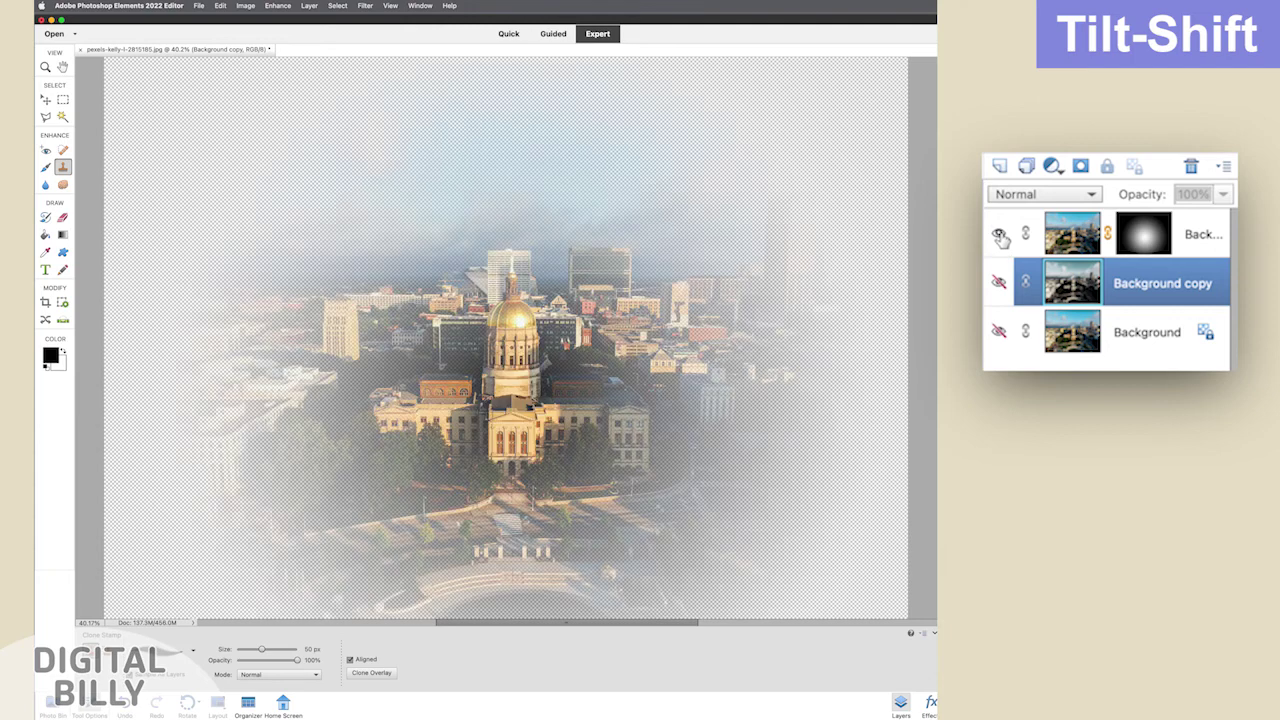
left_click(1000, 282)
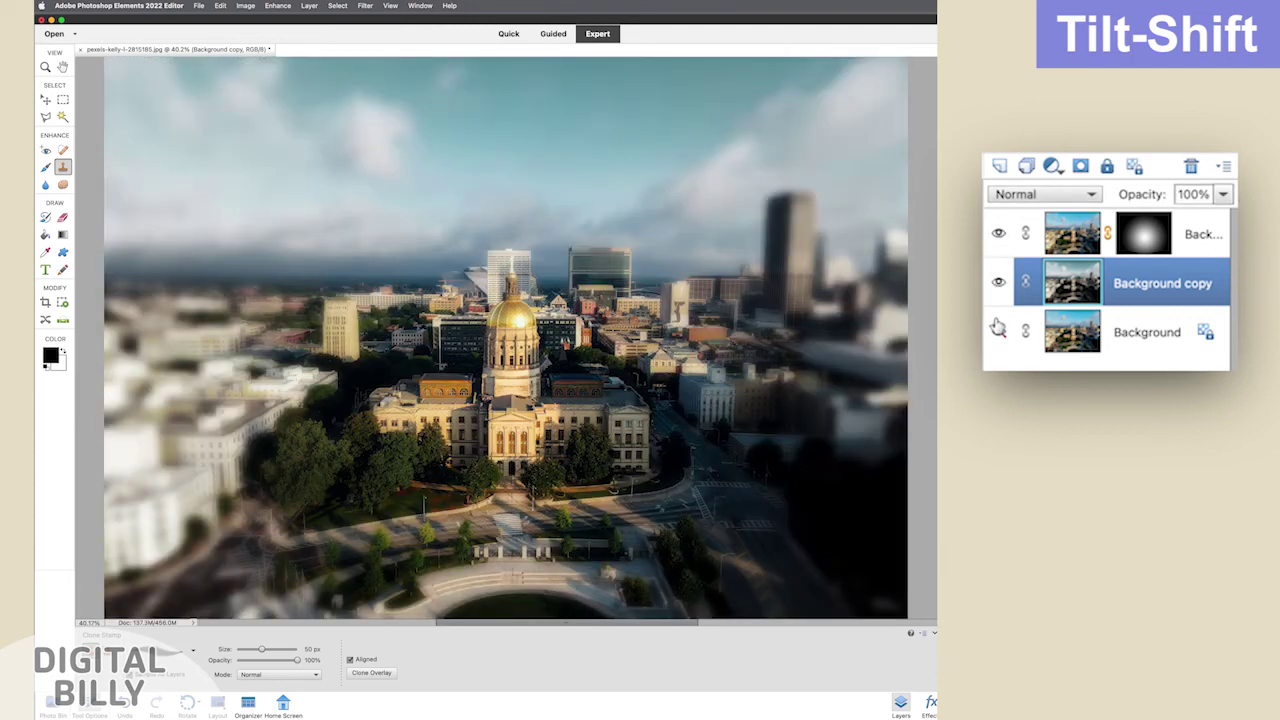
left_click(998, 330)
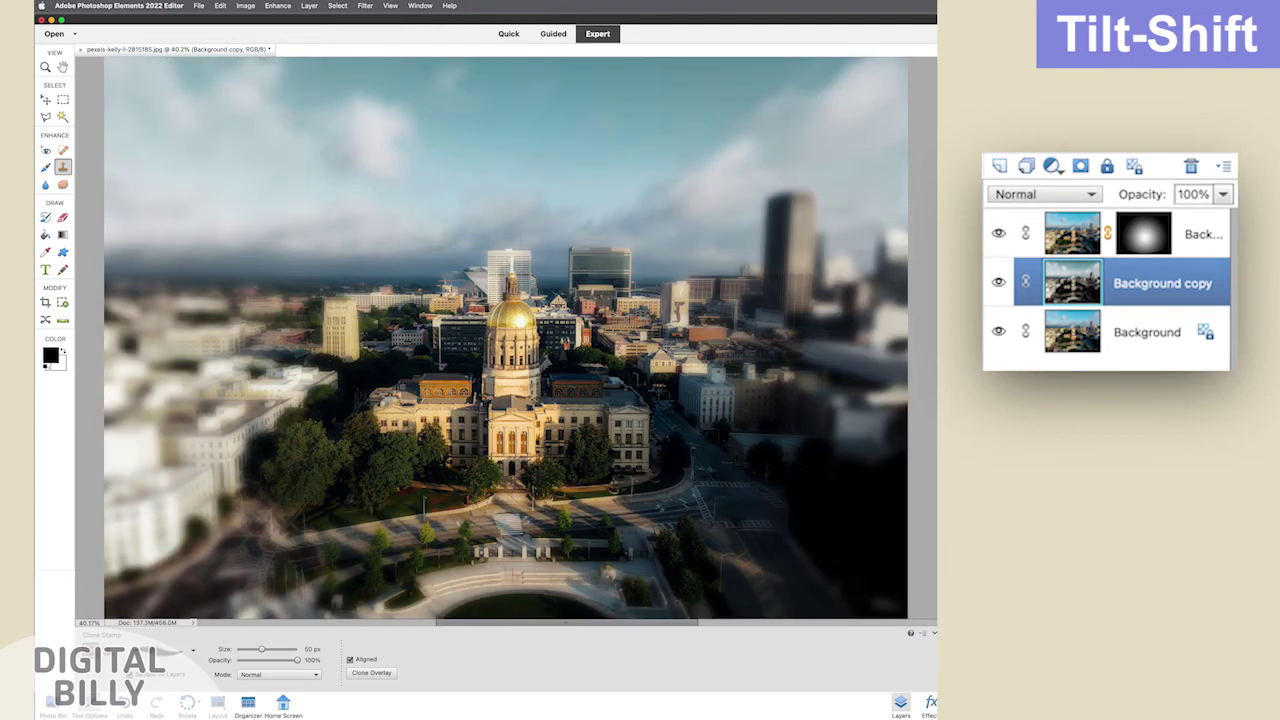
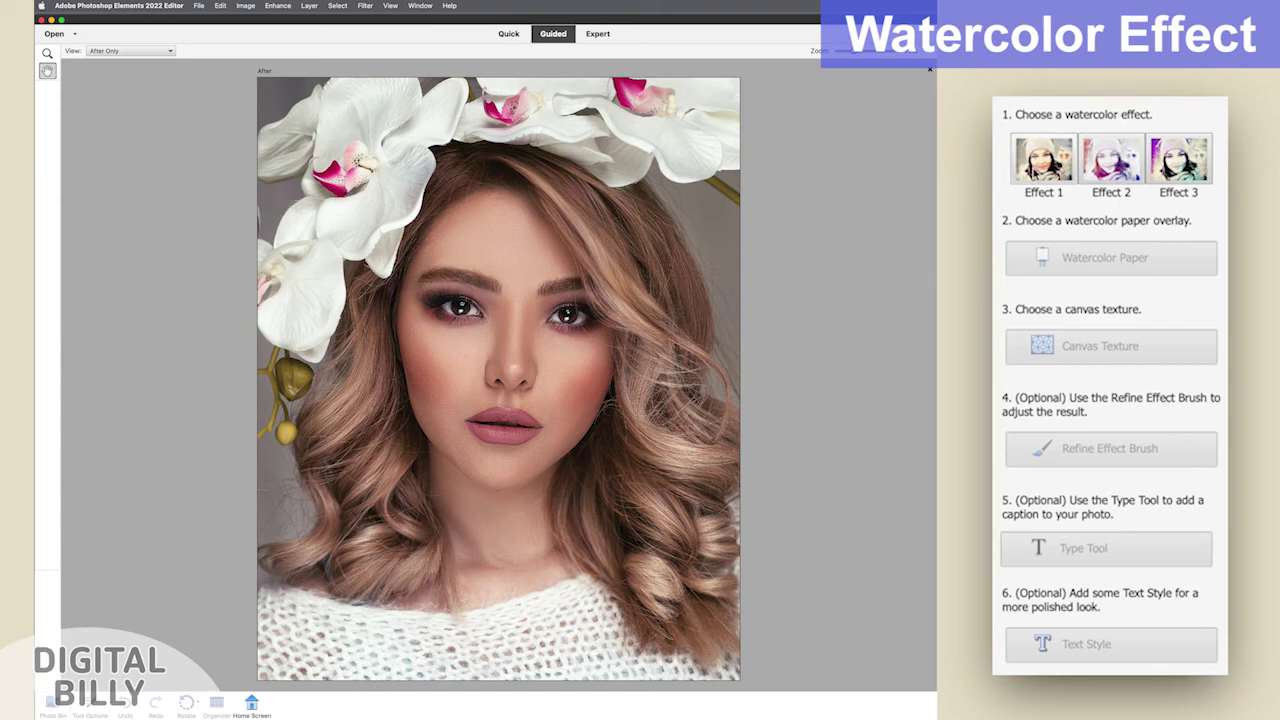
- Apply watercolor Effect 1 to the portrait and overlay it with the first watercolor paper
left_click(1036, 172)
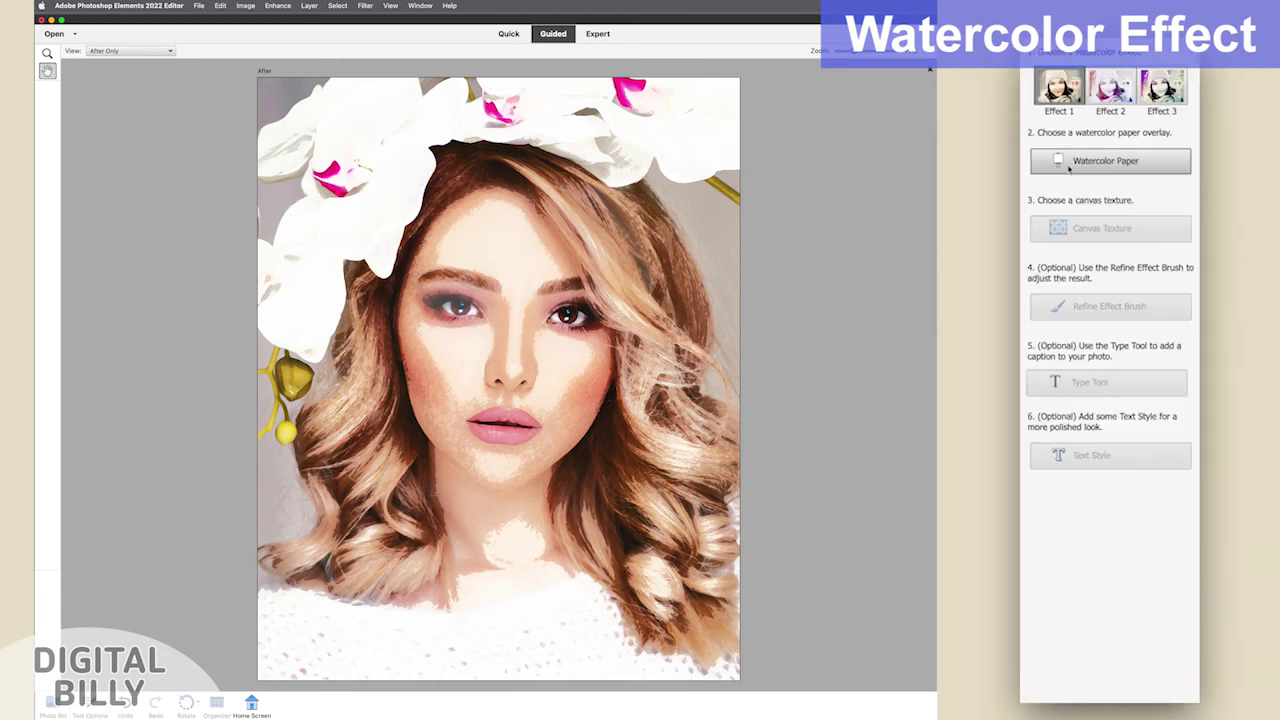
left_click(1060, 257)
left_click(1062, 214)
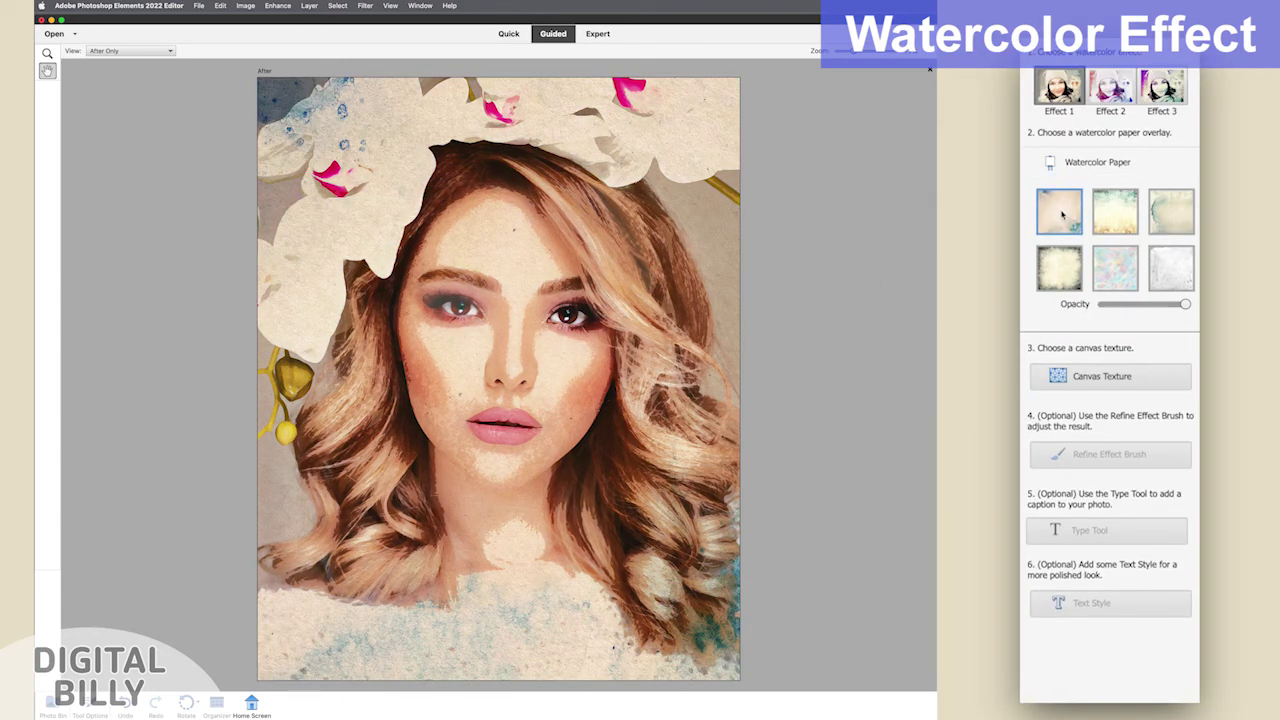
- Try the first canvas texture at slightly lower Intensity and apply the third canvas texture instead
left_click(1092, 376)
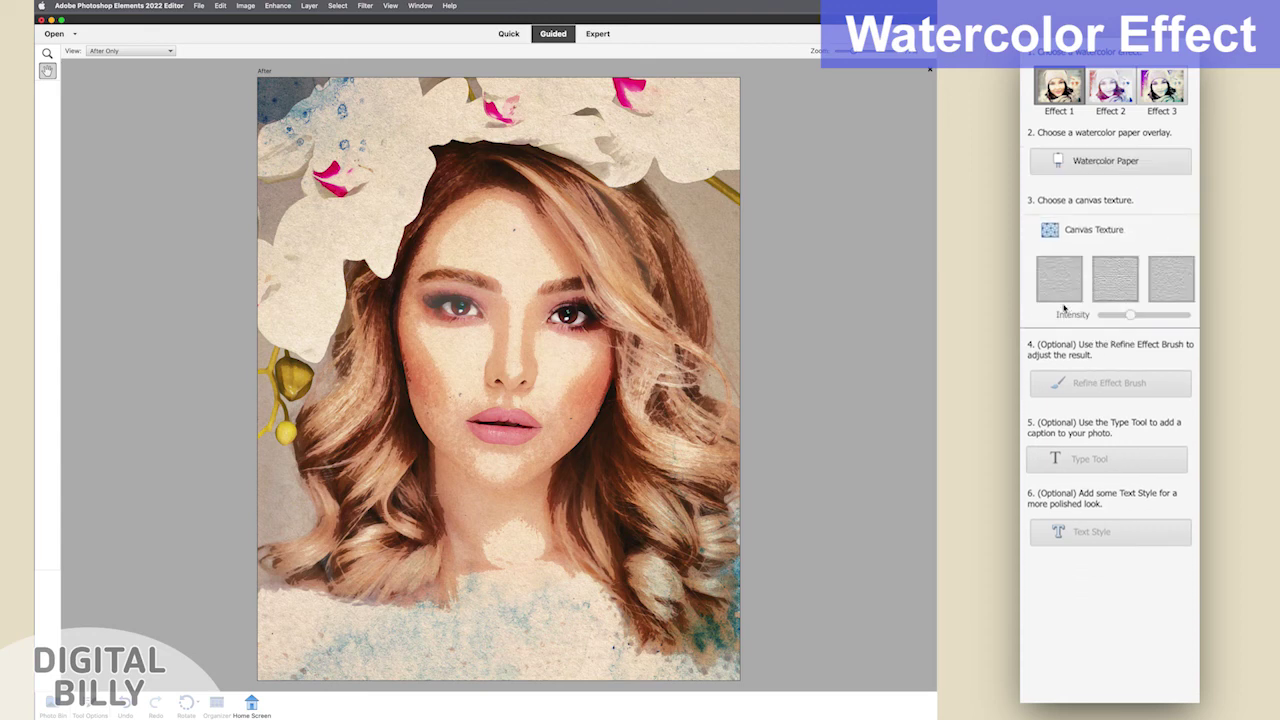
left_click(1060, 297)
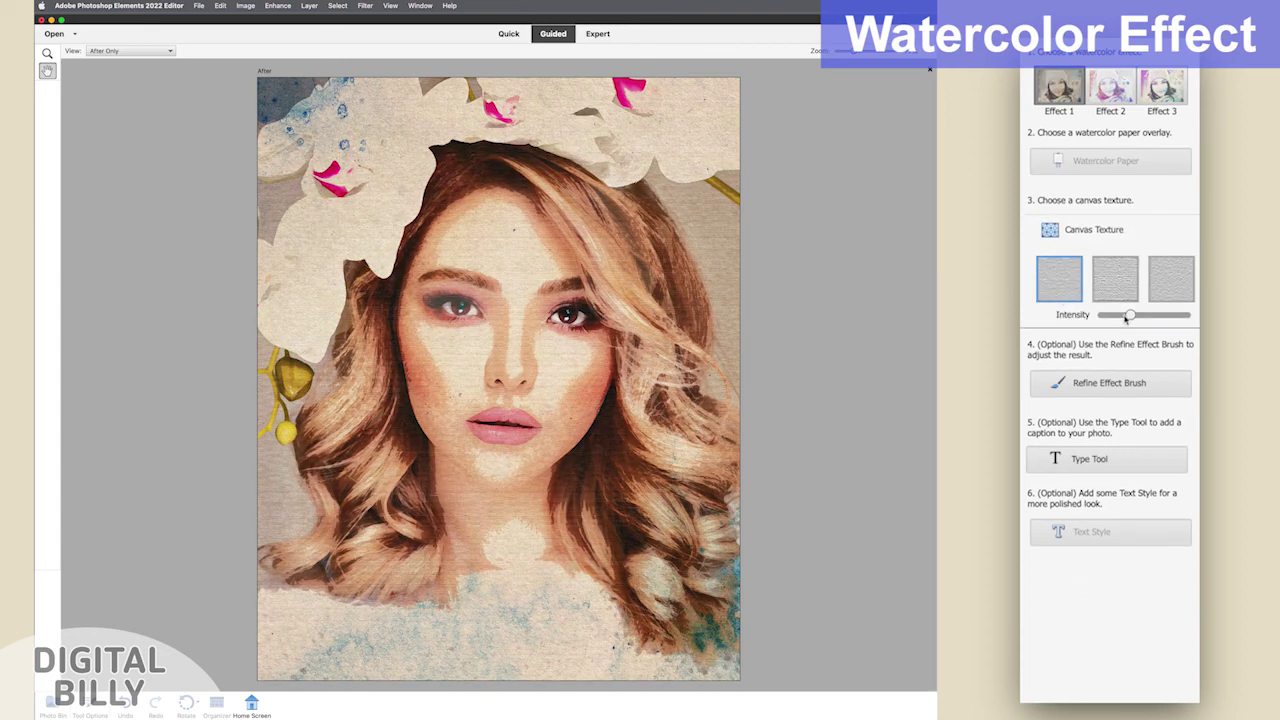
mouse_move(1130, 315)
left_mouse_down()
mouse_move(1157, 318)
mouse_move(1122, 318)
left_mouse_up()
left_click(1171, 297)
- Try the Refine Effect Brush on the face, subtracting the effect from the forehead and cheek and painting it back in
left_click(1110, 388)
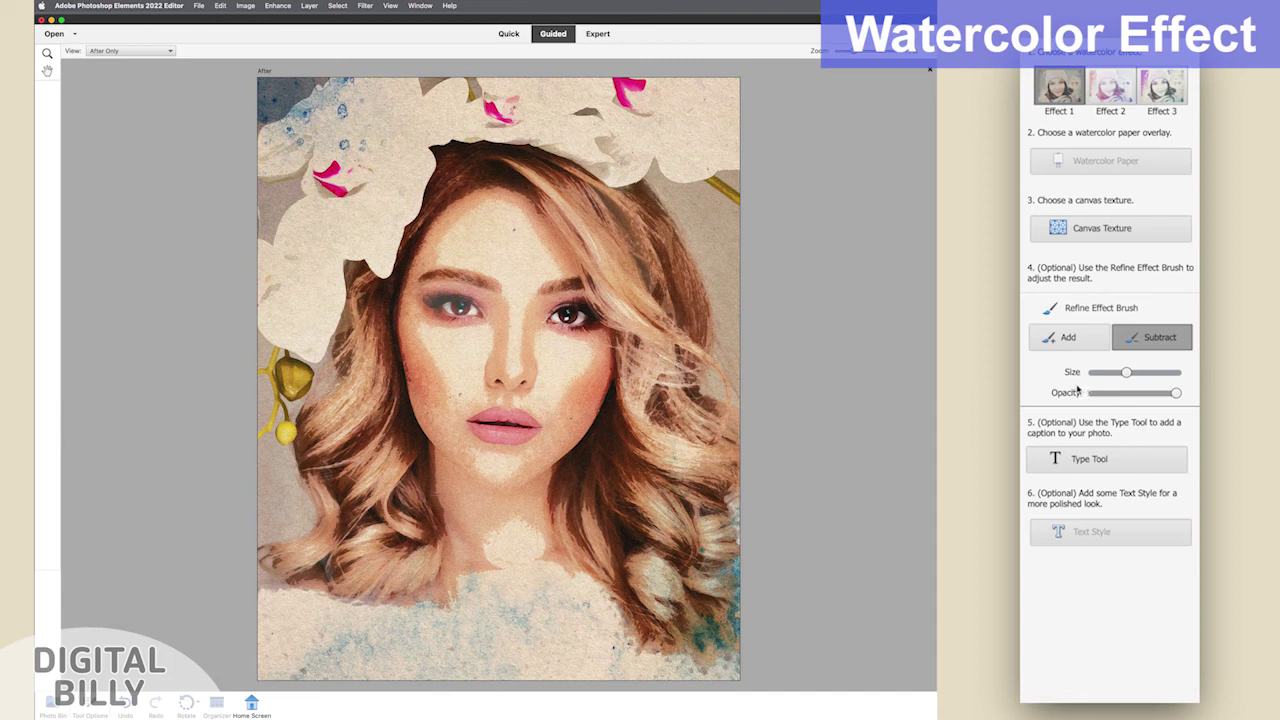
mouse_move(430, 222)
left_mouse_down()
mouse_move(455, 205)
mouse_move(505, 208)
mouse_move(475, 228)
mouse_move(477, 250)
left_mouse_up()
mouse_move(465, 303)
left_mouse_down()
mouse_move(438, 309)
mouse_move(472, 315)
left_mouse_up()
mouse_move(441, 375)
left_mouse_down()
mouse_move(421, 345)
mouse_move(442, 353)
mouse_move(464, 339)
mouse_move(474, 369)
mouse_move(458, 376)
left_mouse_up()
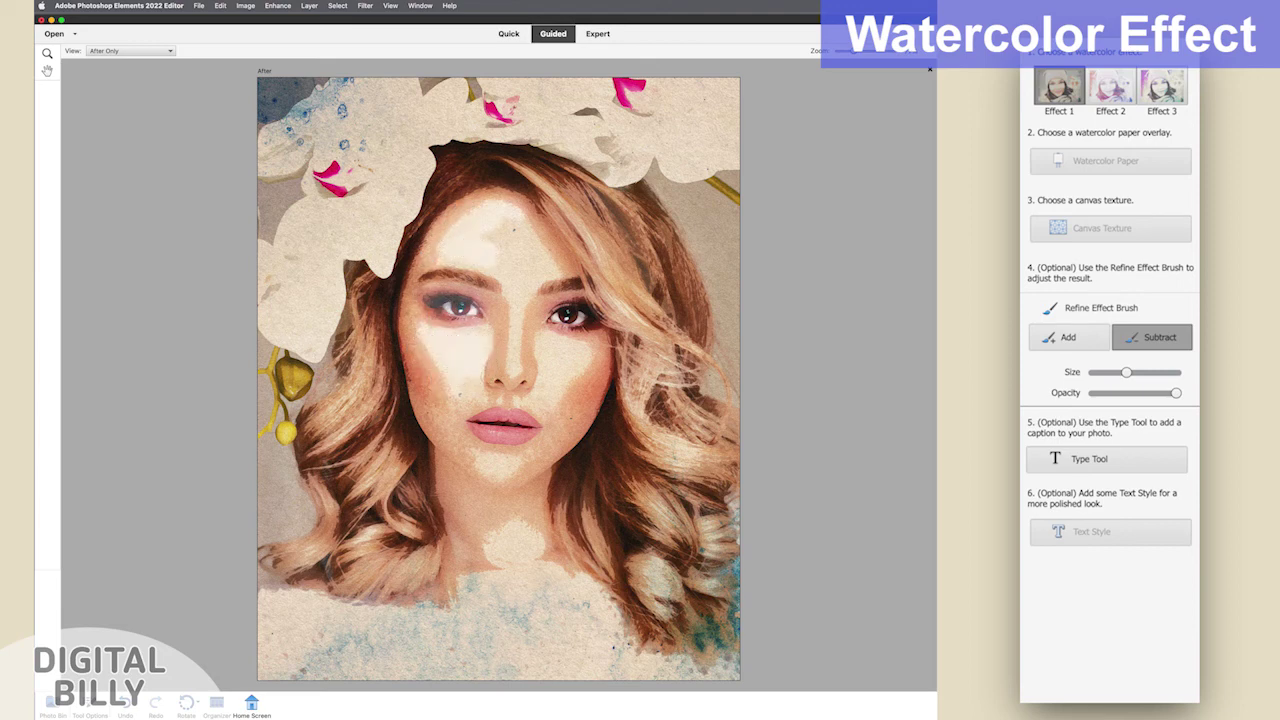
left_click(1101, 348)
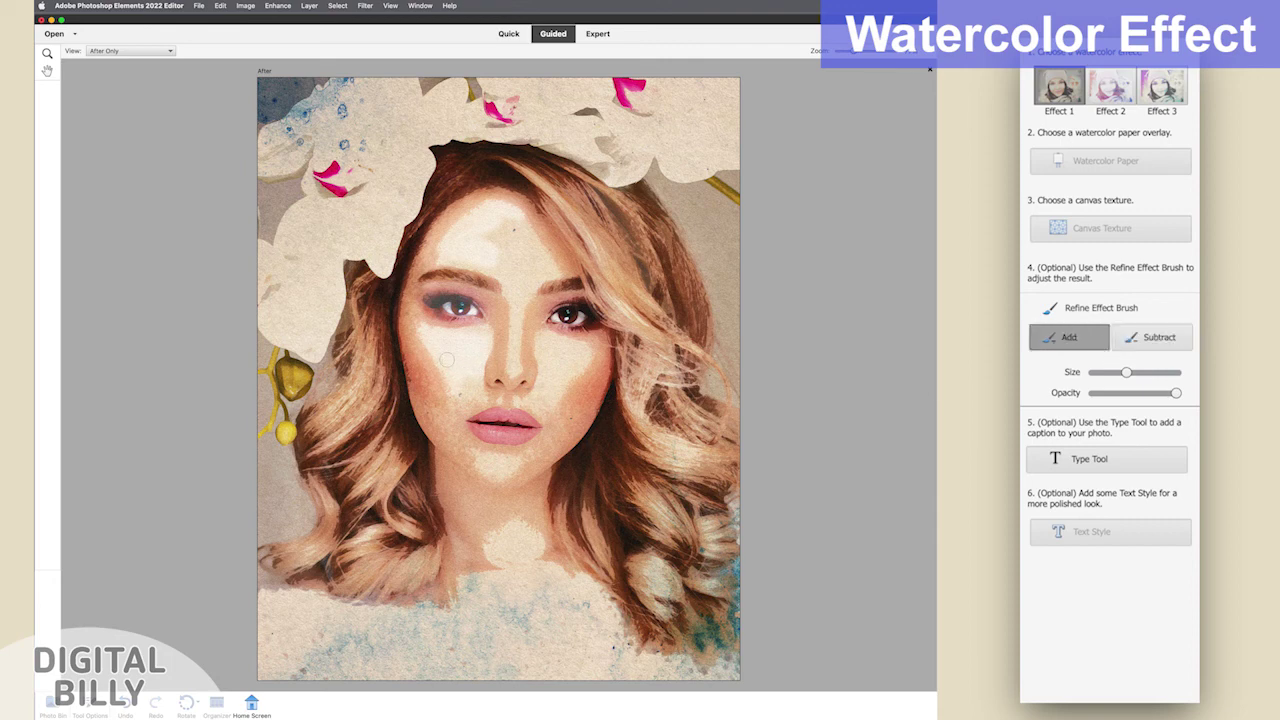
mouse_move(430, 336)
left_mouse_down()
mouse_move(448, 374)
mouse_move(449, 348)
mouse_move(428, 334)
mouse_move(494, 332)
mouse_move(441, 347)
mouse_move(450, 392)
left_mouse_up()
mouse_move(467, 220)
left_mouse_down()
mouse_move(495, 205)
mouse_move(494, 251)
mouse_move(478, 263)
mouse_move(440, 246)
mouse_move(457, 228)
mouse_move(446, 234)
mouse_move(456, 303)
left_mouse_up()
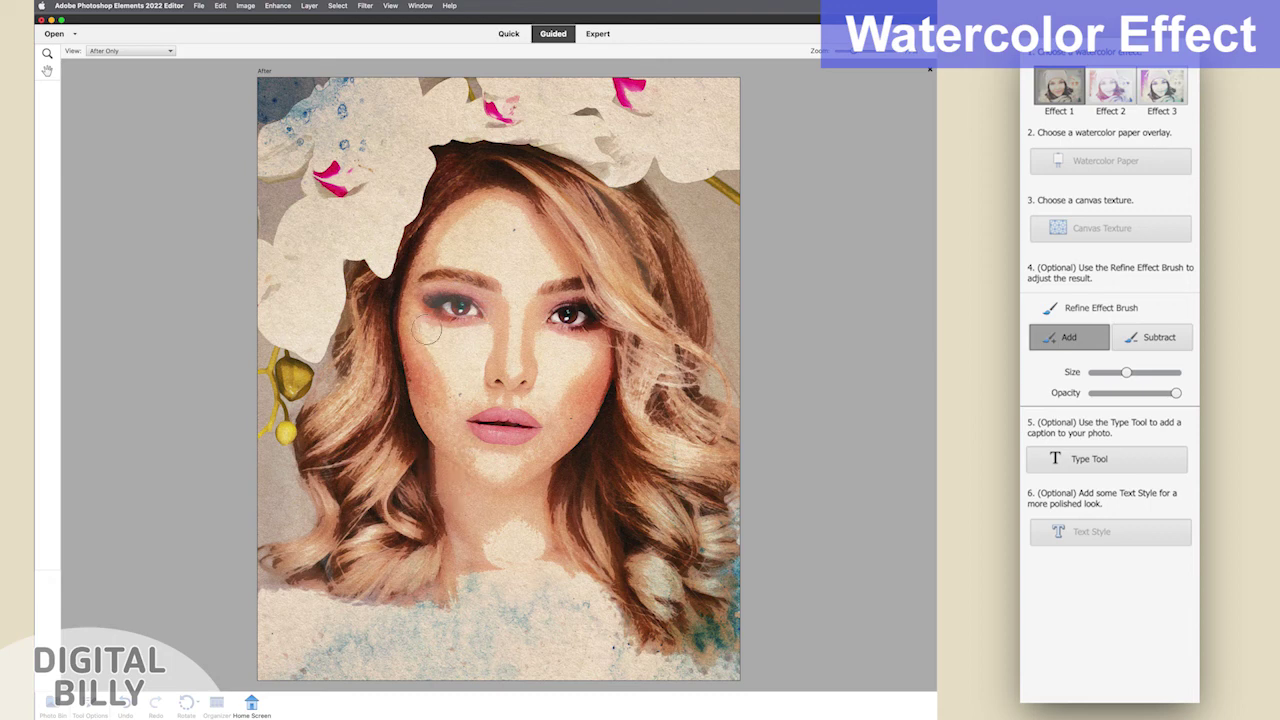
- Subtract the effect from the white orchid petals beside the hair with the Refine Effect Brush
left_click(1152, 338)
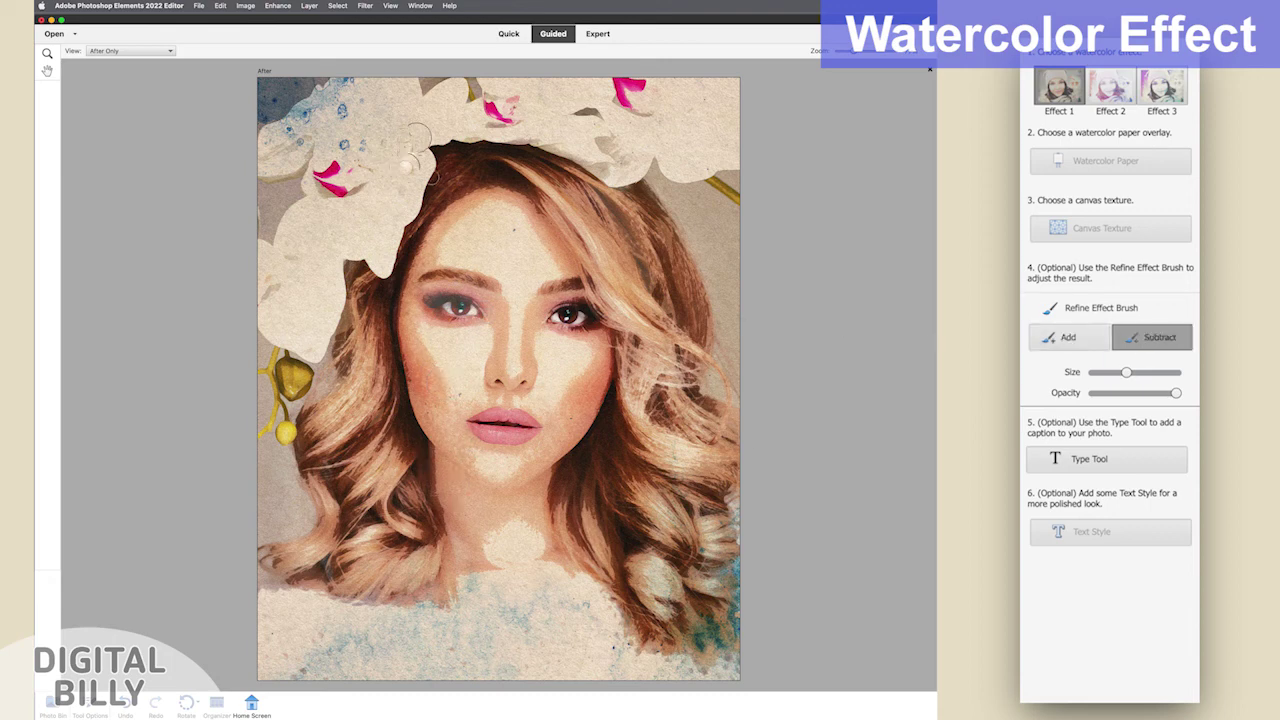
mouse_move(415, 145)
left_mouse_down()
mouse_move(414, 189)
mouse_move(354, 238)
mouse_move(382, 266)
left_mouse_up()
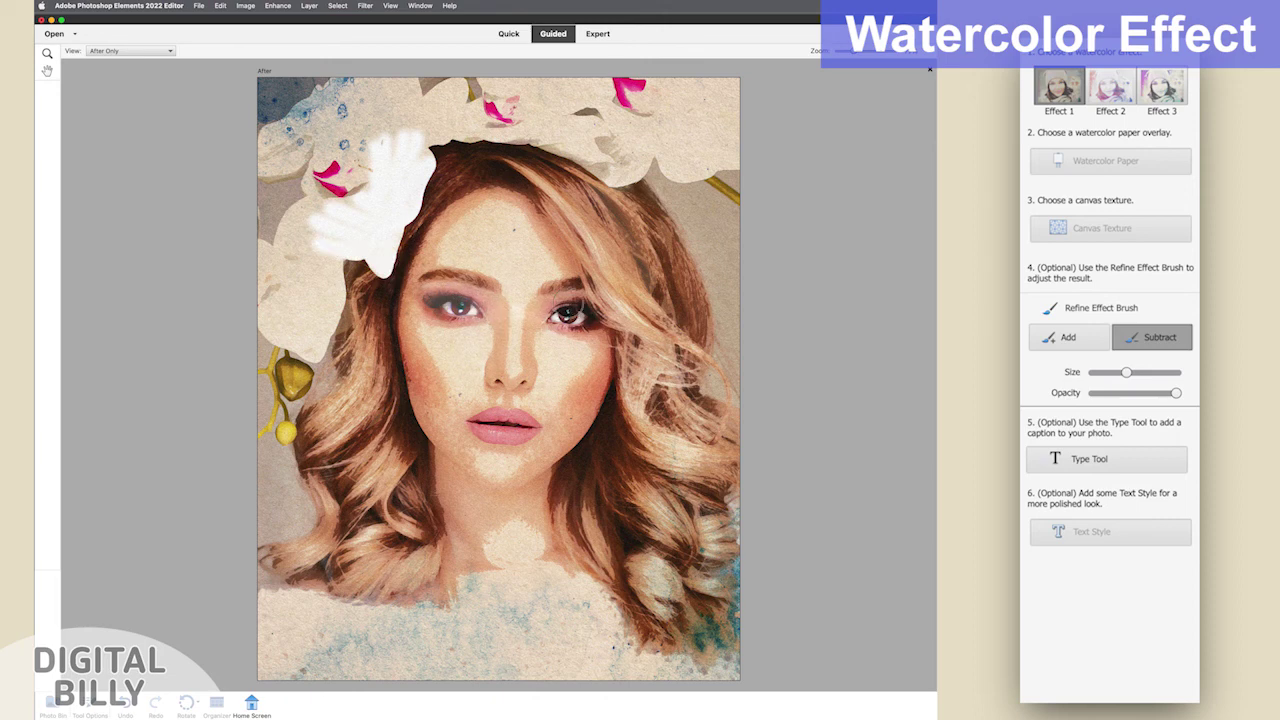
- Add the caption "This is a Caption" below the woman's neck with the Type Tool
left_click(1040, 468)
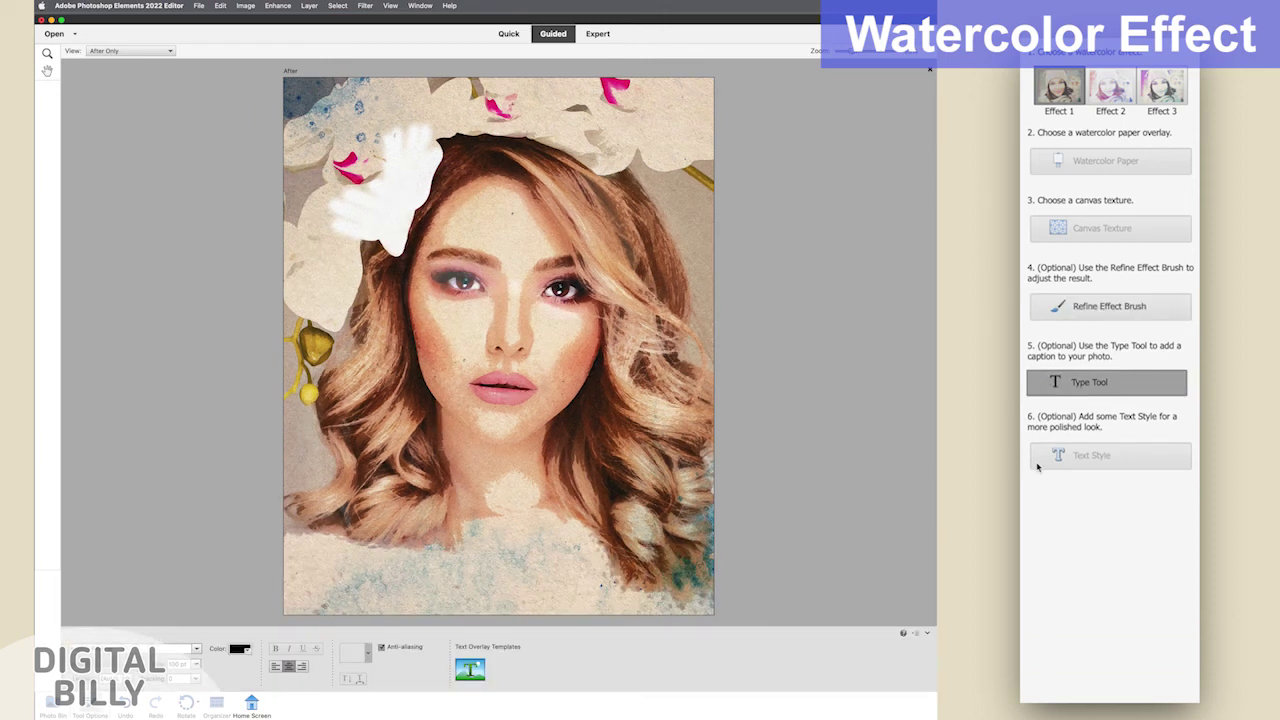
left_click(514, 519)
type("This is a")
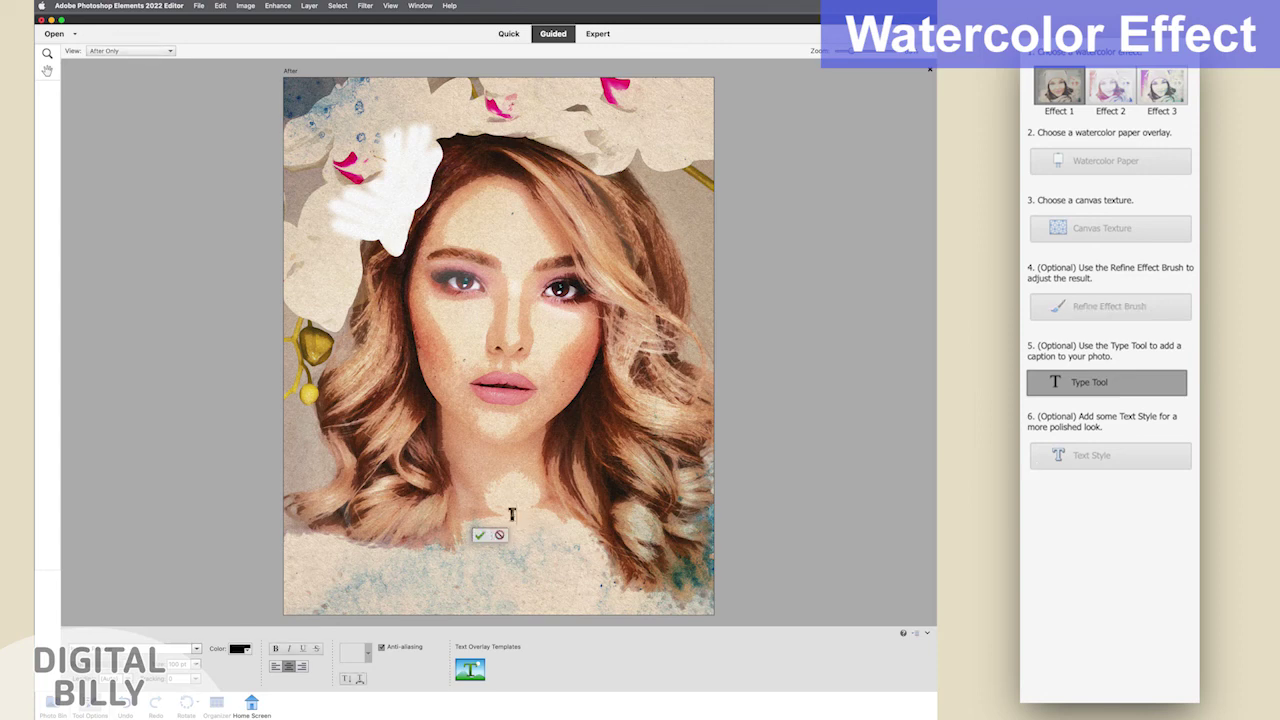
type(" Caption")
- Set the whole caption in Times Bold and move it down near the photo's lower edge
triple_click(508, 516)
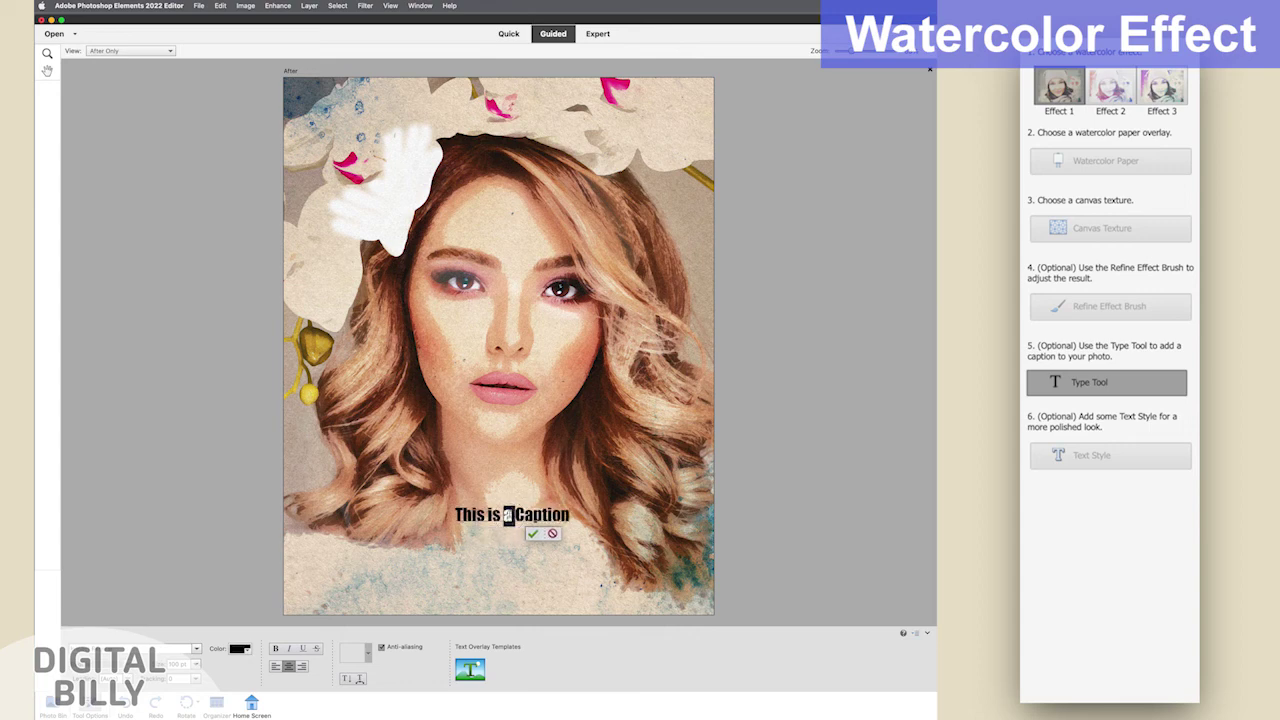
left_click(180, 648)
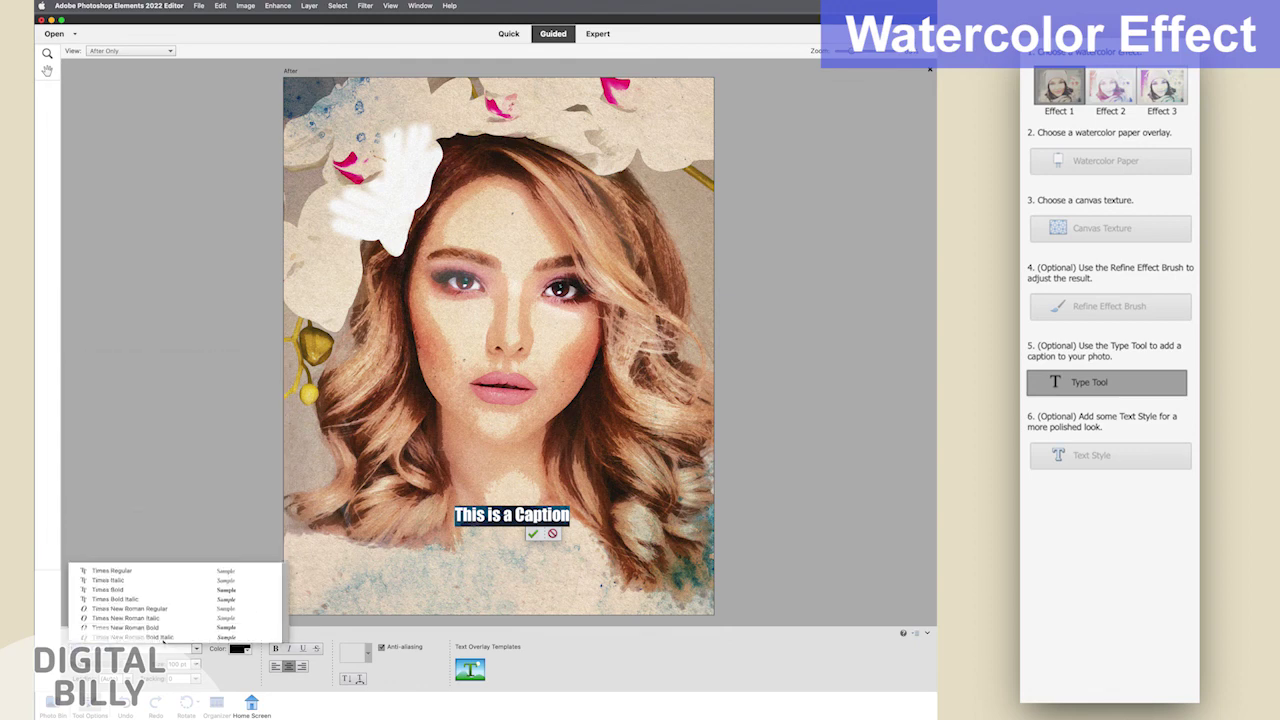
left_click(129, 591)
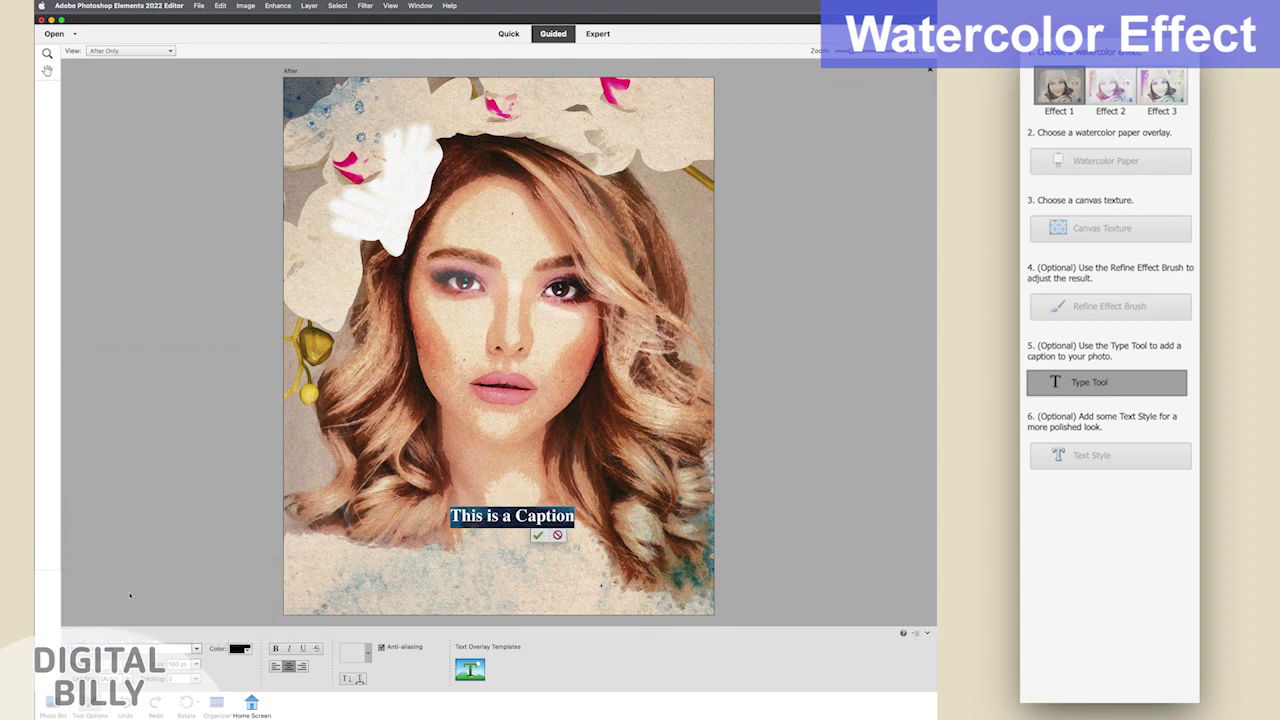
left_click(537, 535)
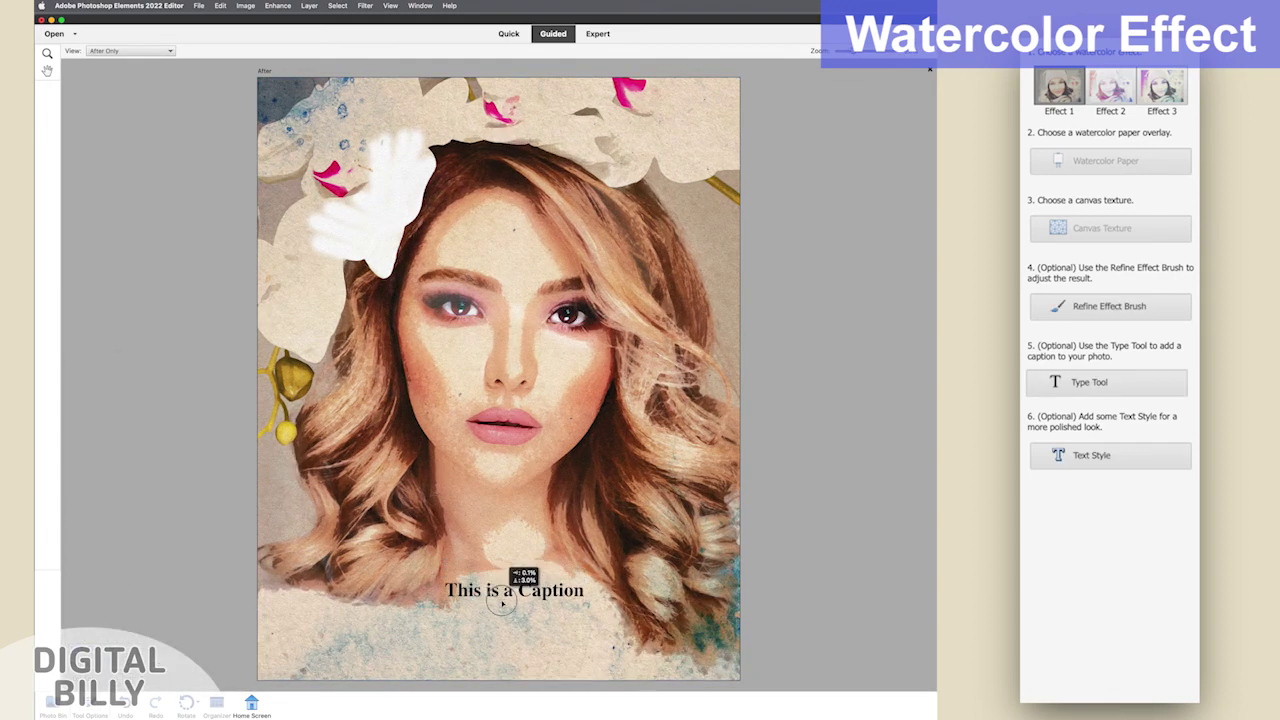
left_click_drag(503, 603, 506, 657)
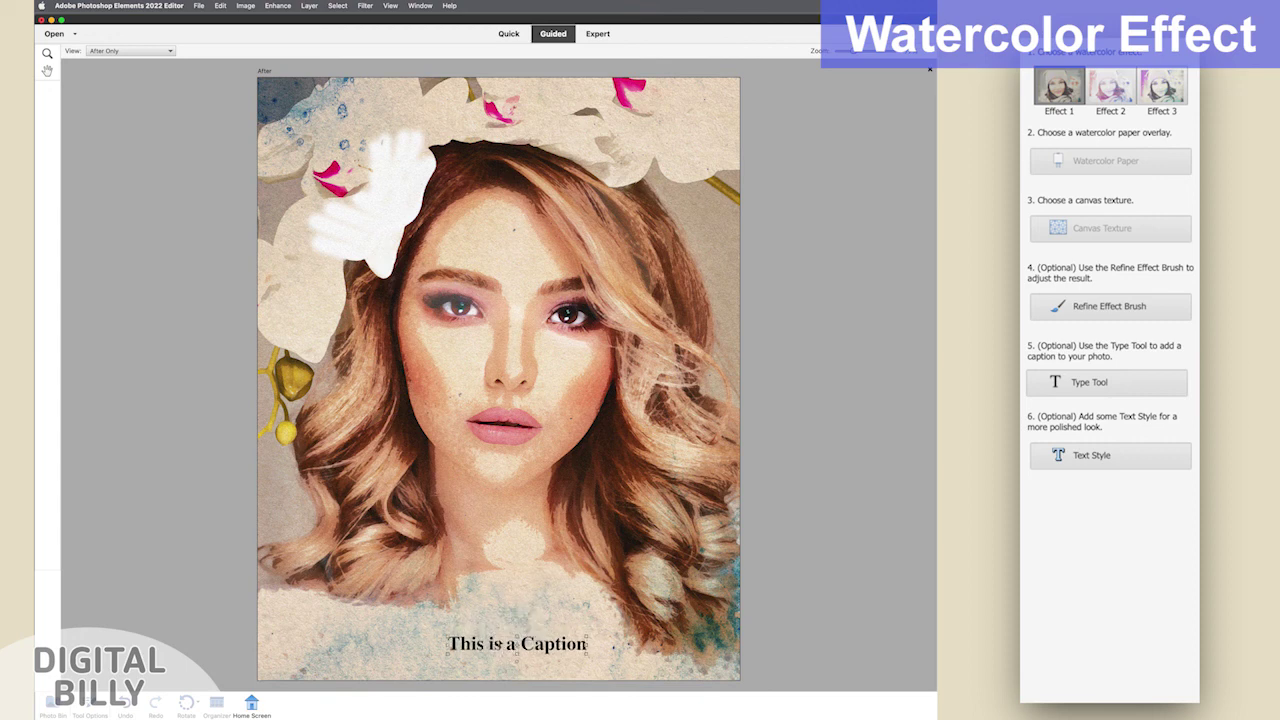
- Try text Style 1 on the caption and apply Style 3
left_click(1078, 456)
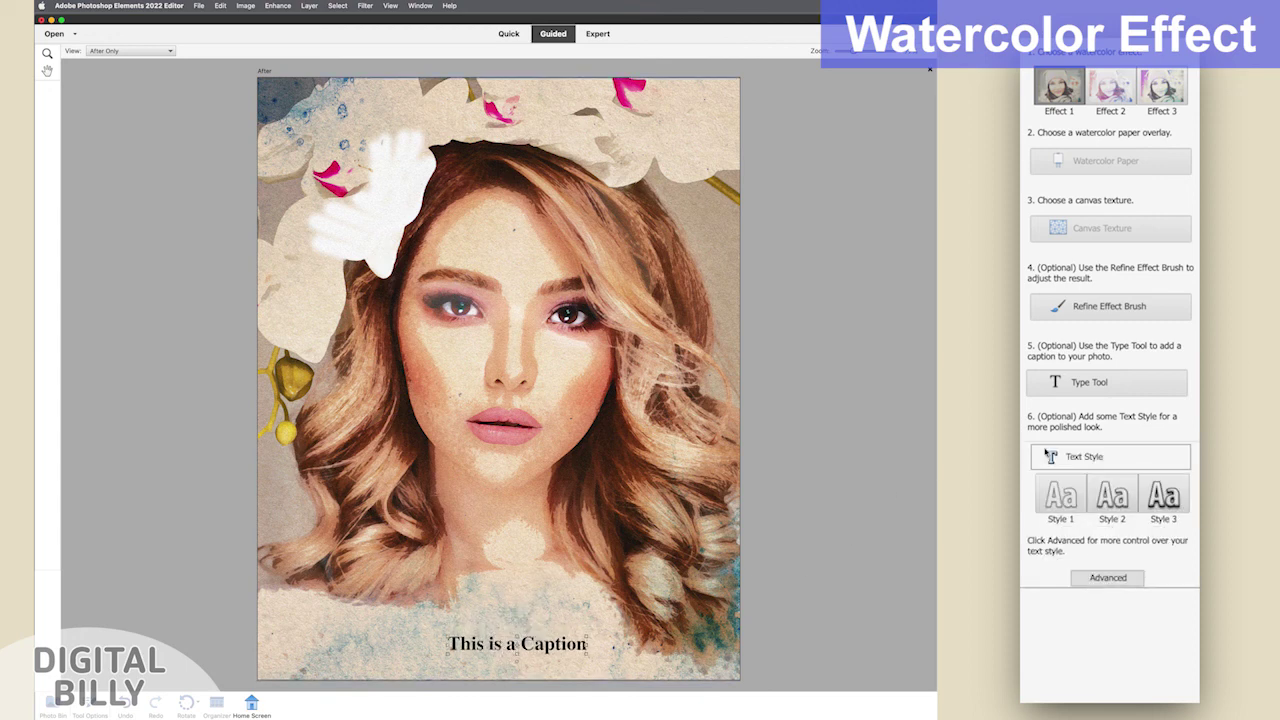
left_click(1070, 498)
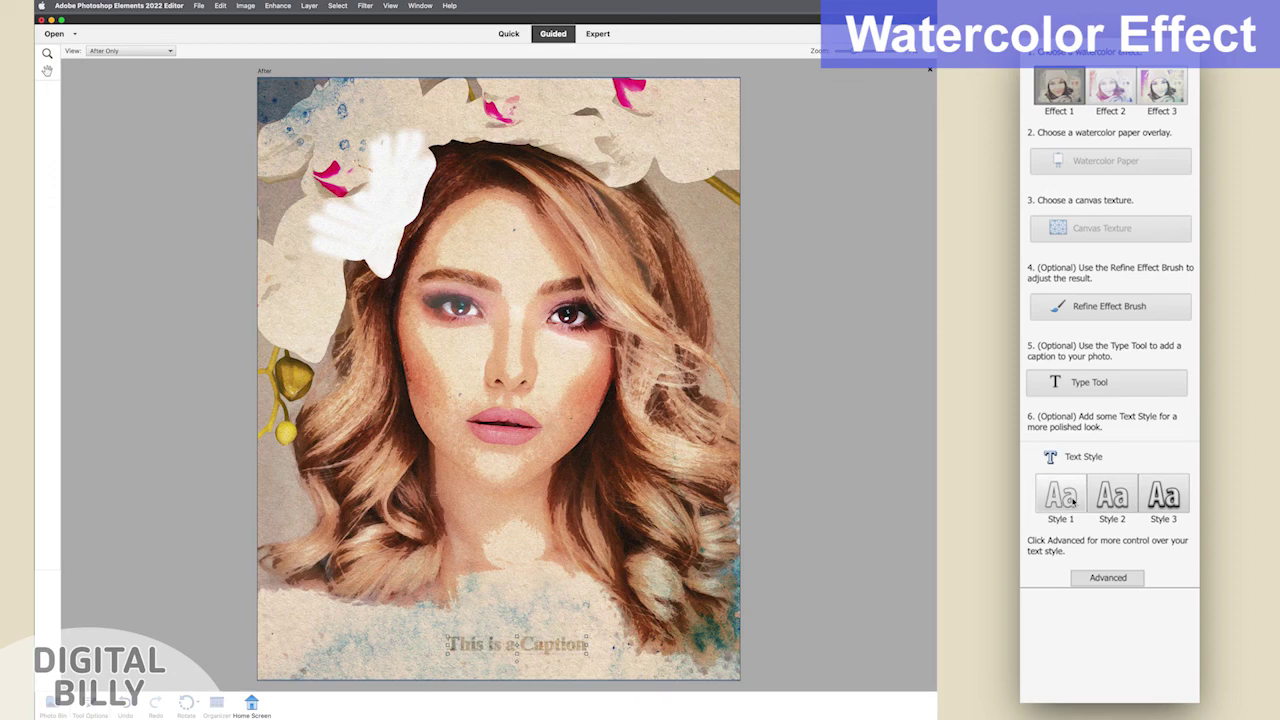
left_click(1165, 497)
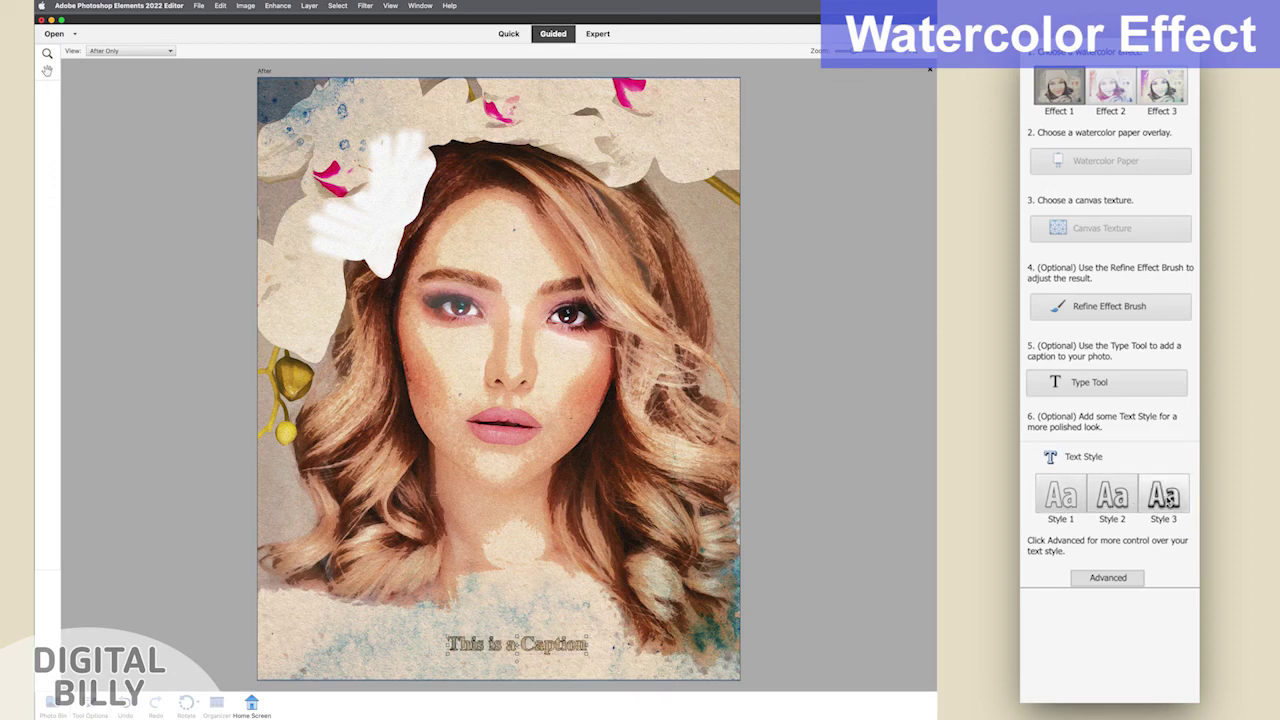
- Refine the caption's advanced style settings with a drop shadow size of 51 px and a thicker black outside stroke
left_click(1130, 578)
left_click_drag(466, 82, 786, 264)
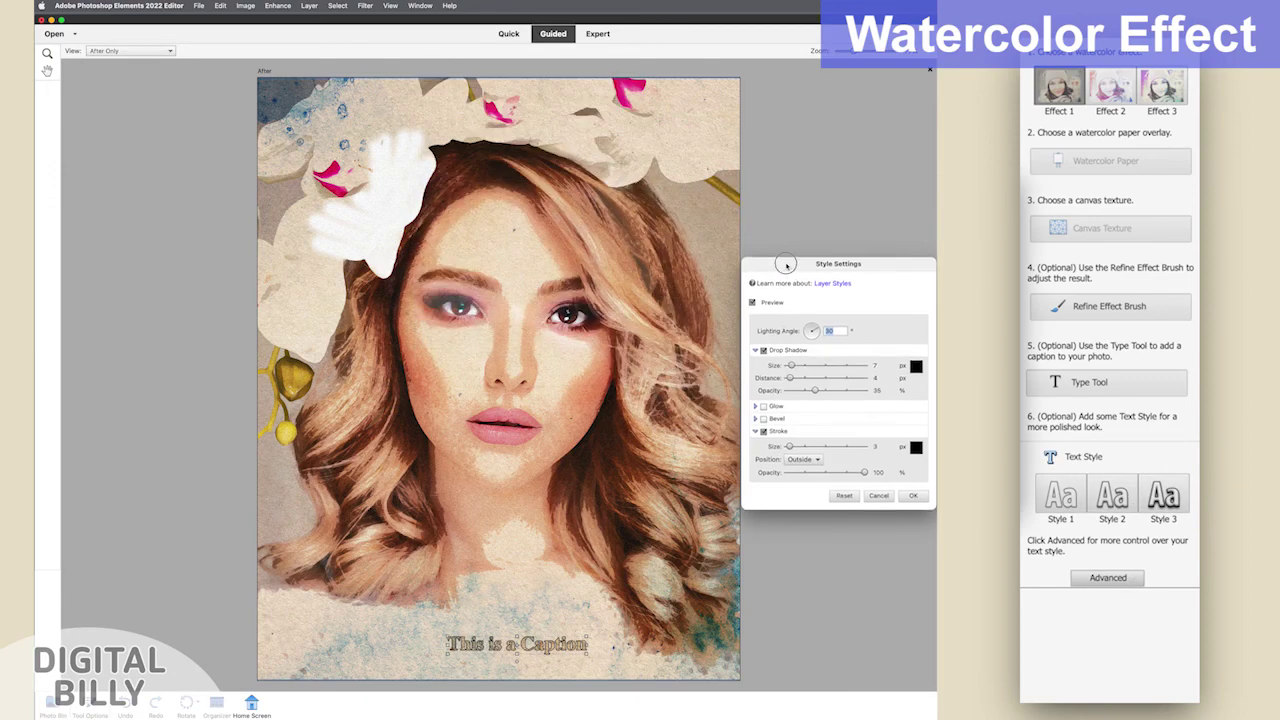
left_click_drag(790, 365, 800, 365)
left_click_drag(790, 446, 797, 446)
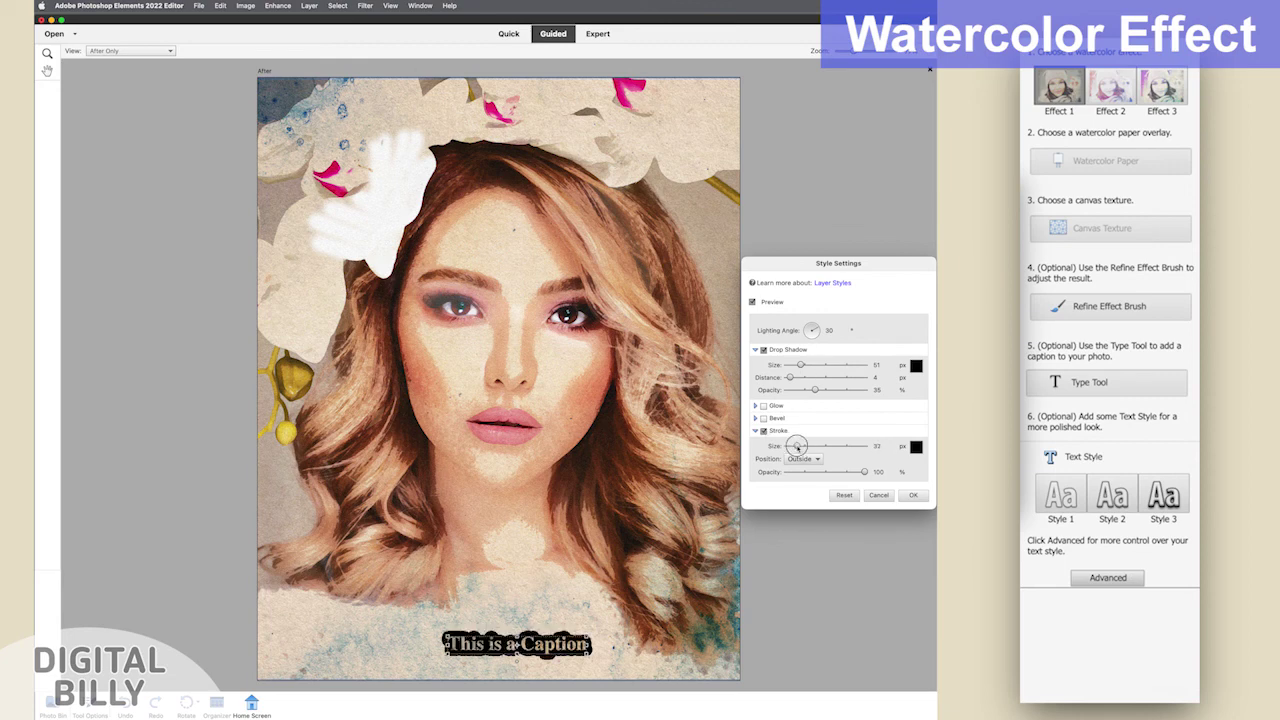
key("Return")
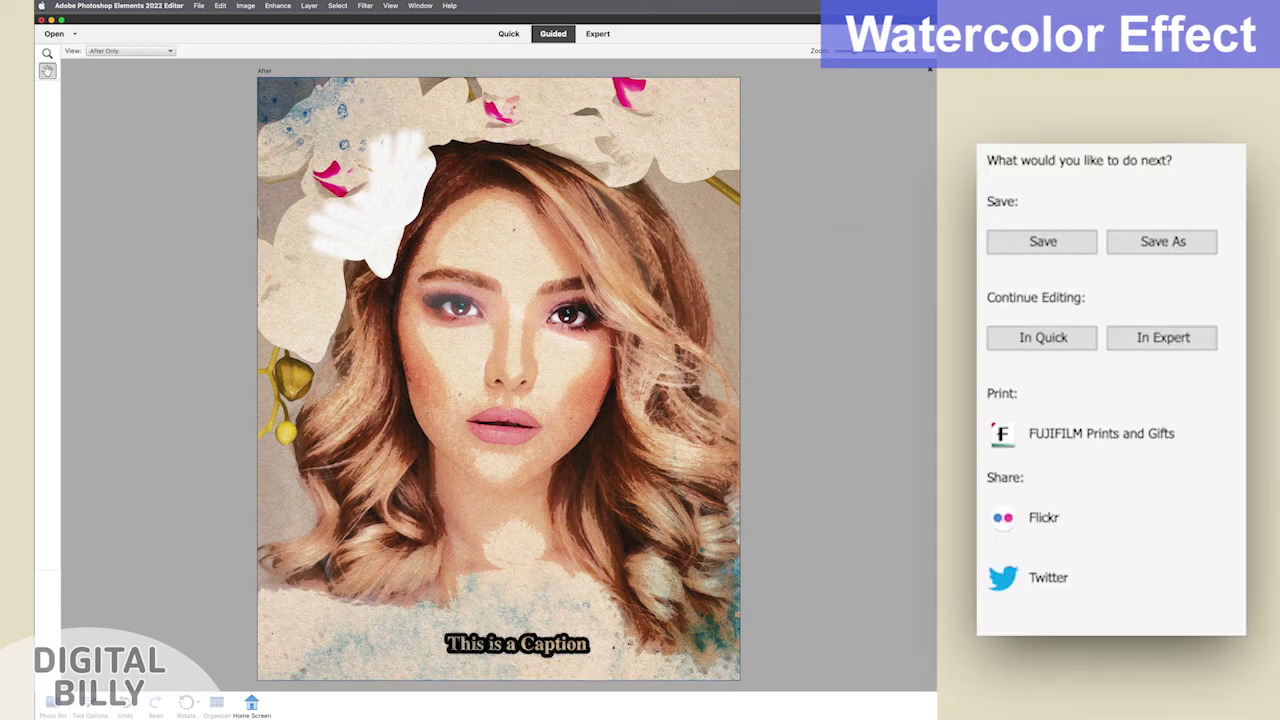
- Continue the captioned portrait in Expert mode and hide its layers one by one from the caption down to the Background
left_click(1143, 340)
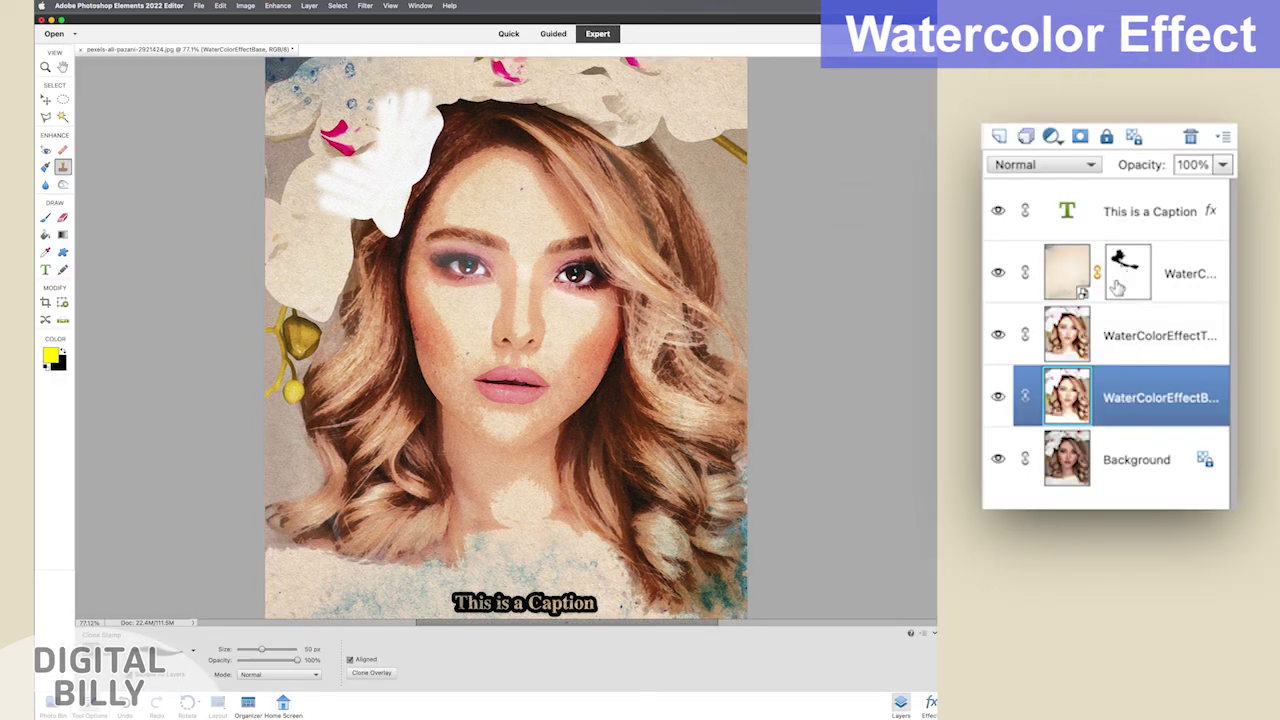
left_click(998, 212)
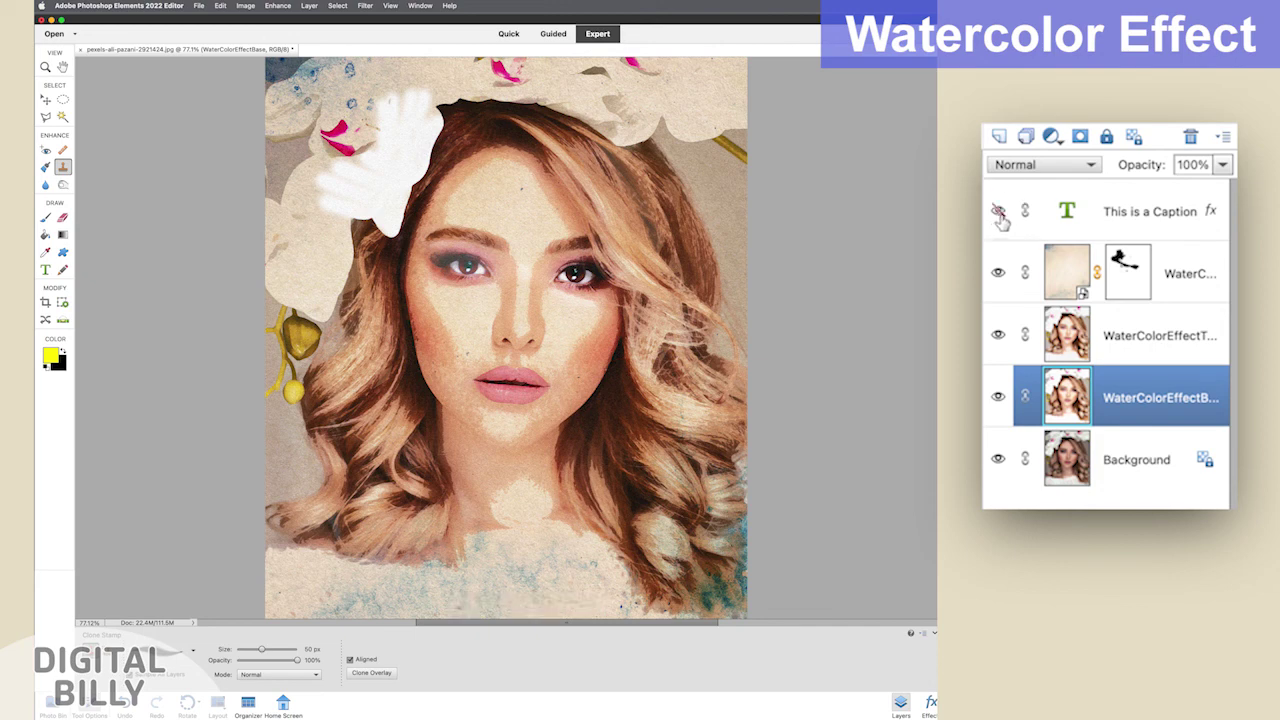
left_click(998, 273)
left_click(998, 336)
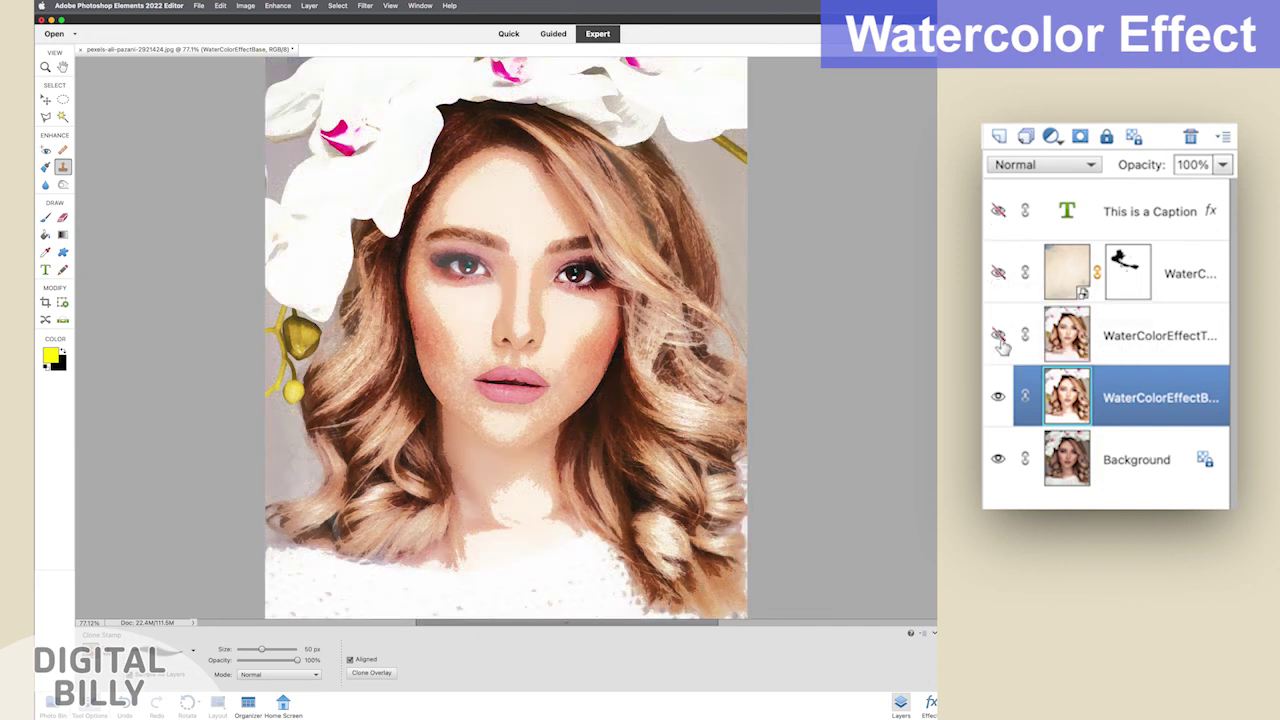
left_click(998, 397)
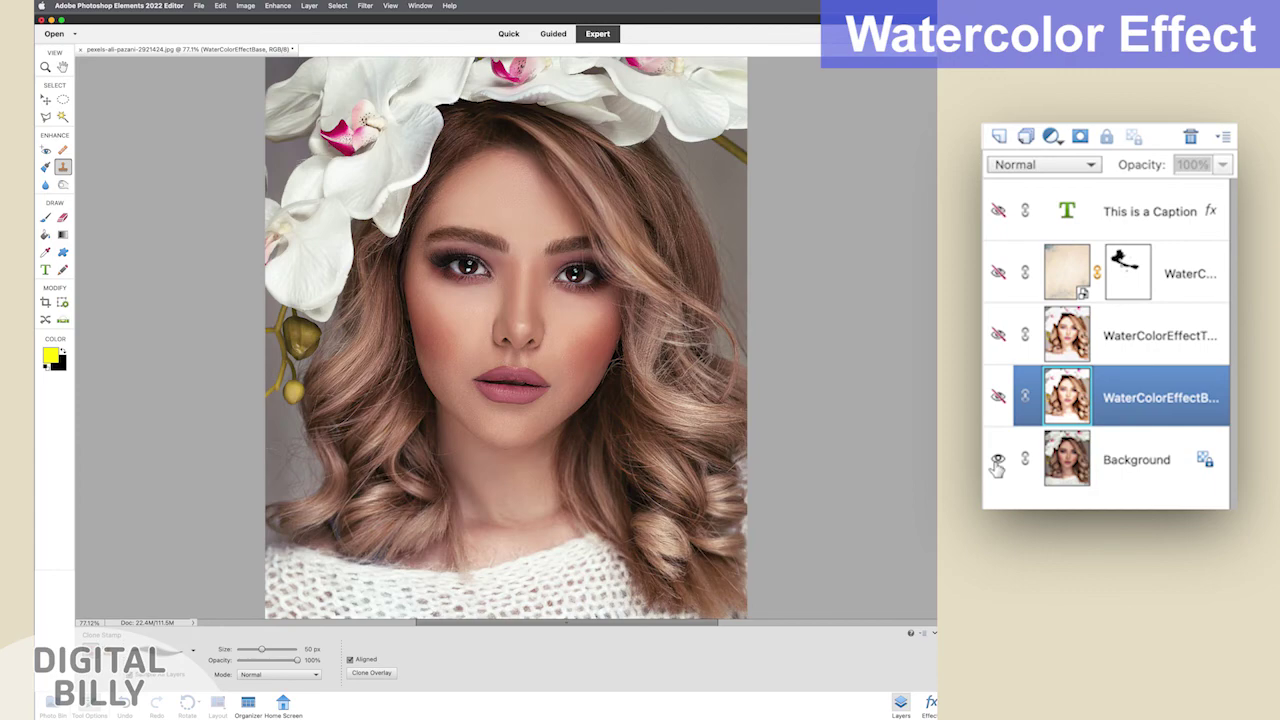
left_click(998, 460)
- Examine the watercolor base layer alone, then the texture layer, and turn the masked watercolor paper layer back on
left_click(998, 397)
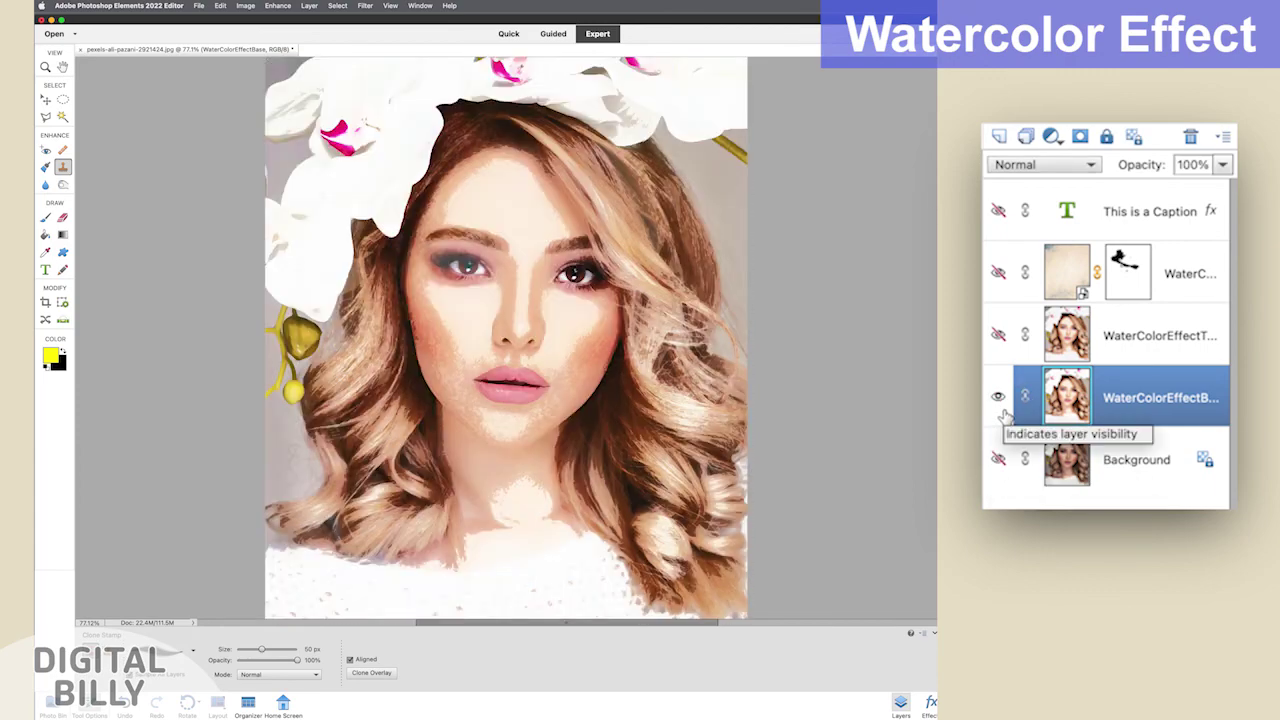
left_click(998, 397)
left_click(998, 336)
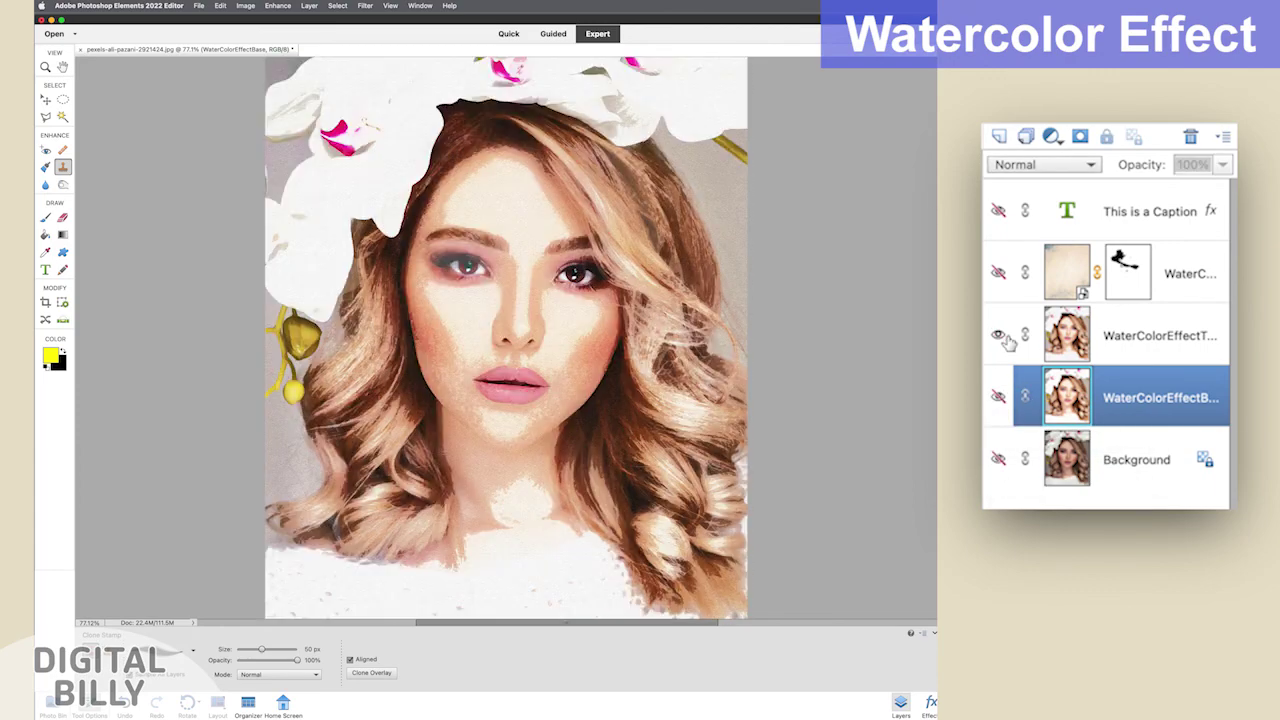
left_click(999, 274)
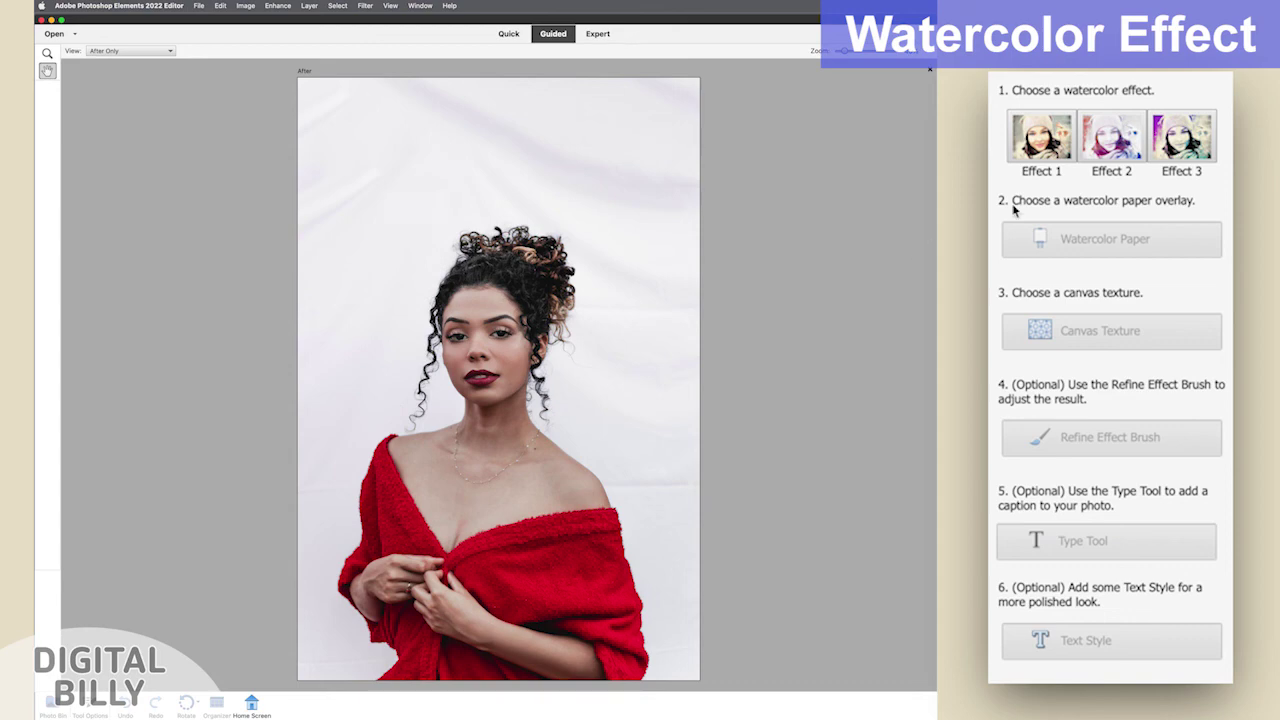
- Apply watercolor Effect 2 to the photo of the woman in red with the second paper overlay and second canvas texture
left_click(1133, 148)
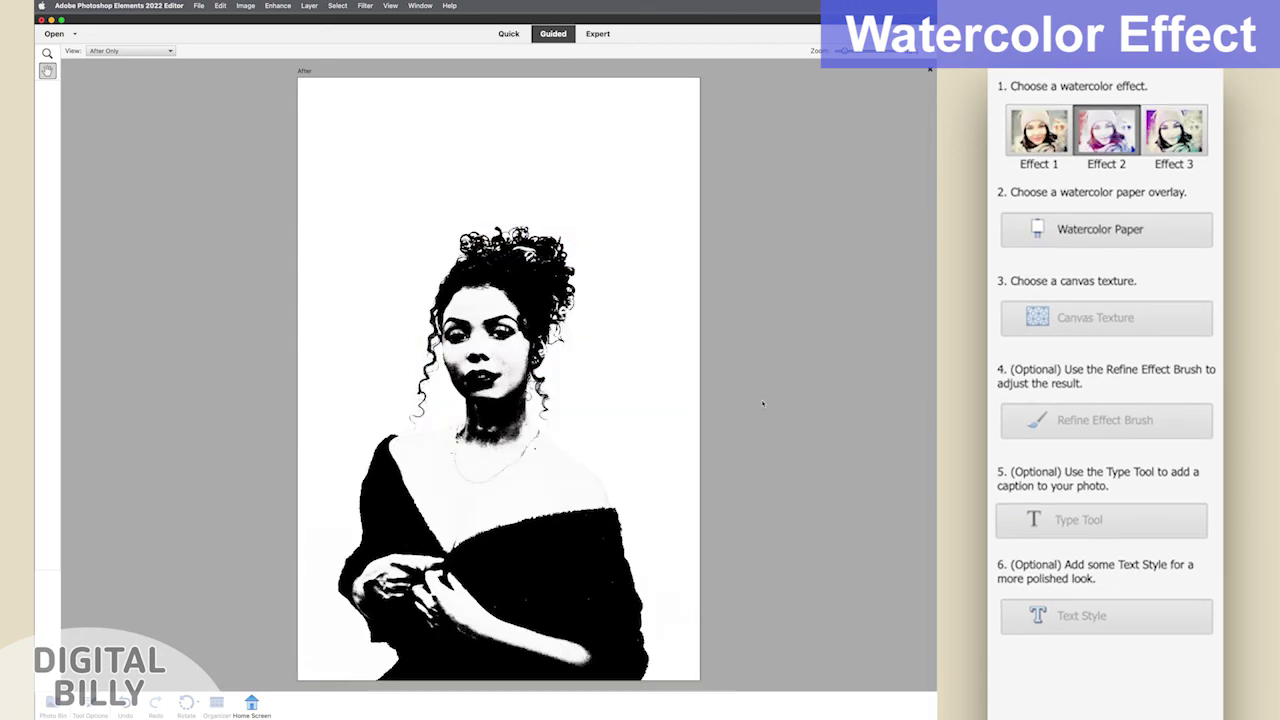
left_click(1071, 229)
left_click(1113, 296)
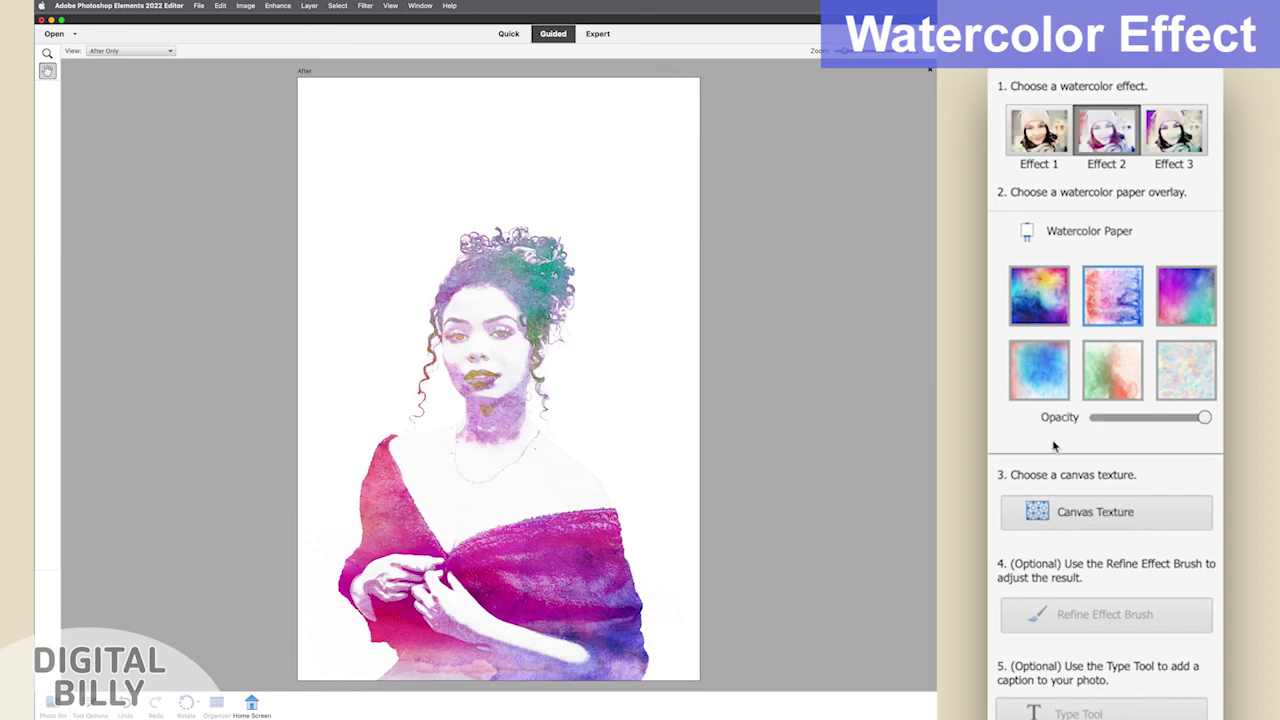
left_click(1084, 508)
left_click(1128, 400)
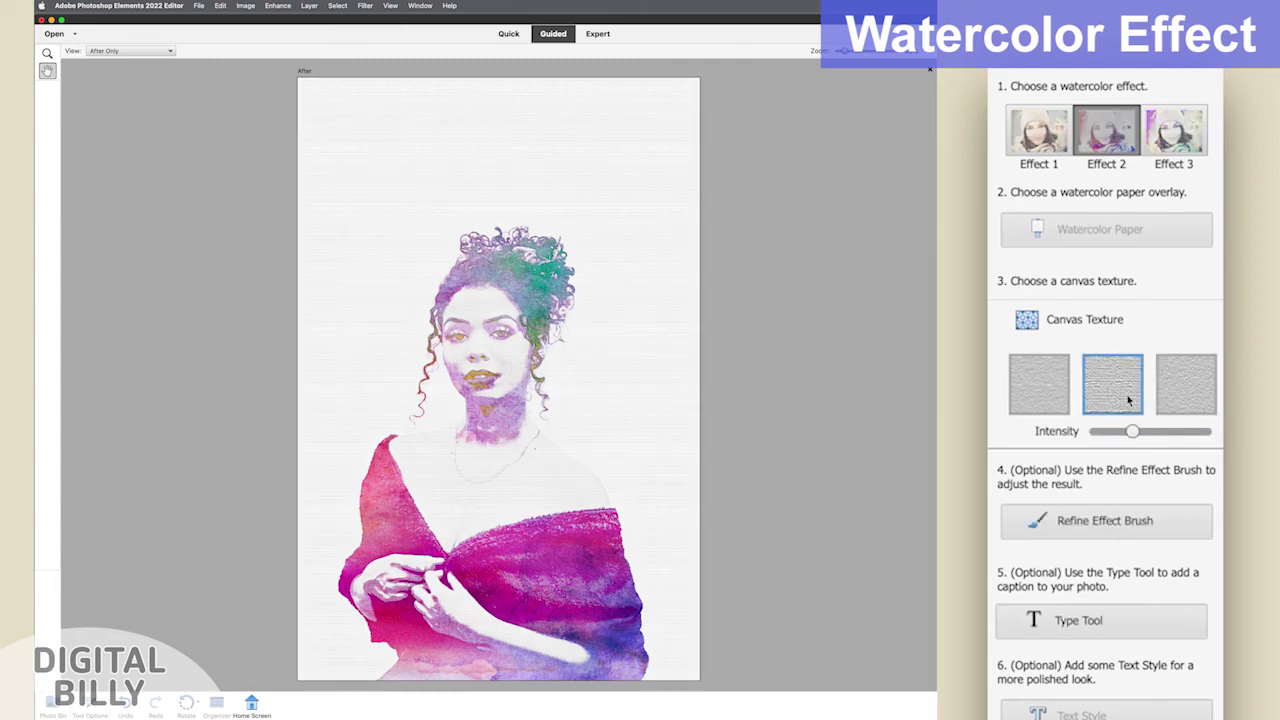
- Subtract the effect from the woman's lips and eye with the Refine Effect Brush at about half opacity
left_click(1105, 520)
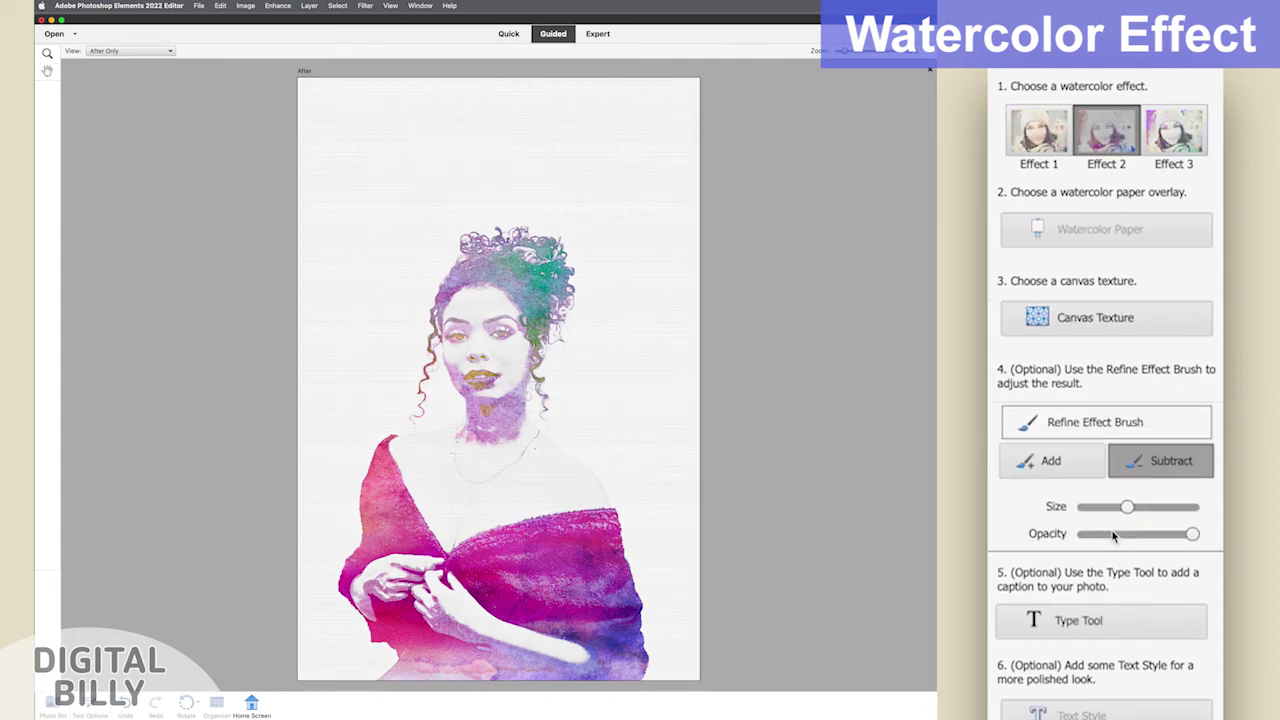
left_click(1050, 480)
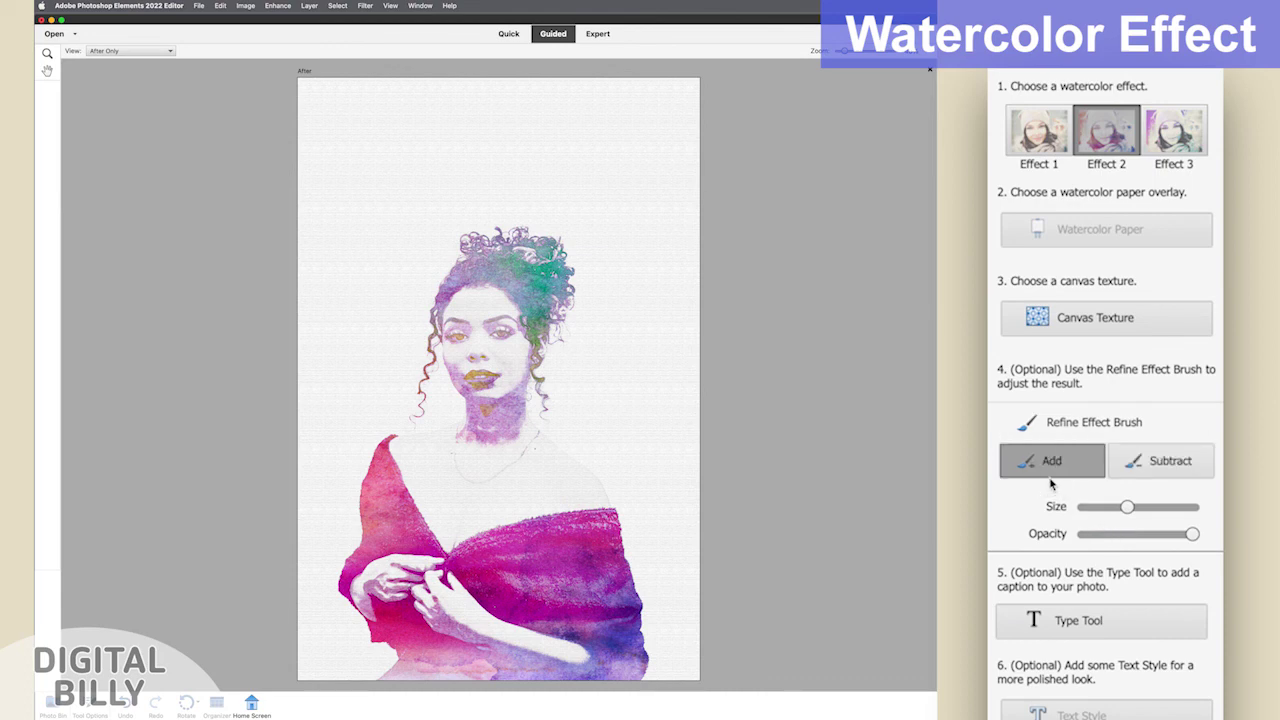
left_click(1112, 466)
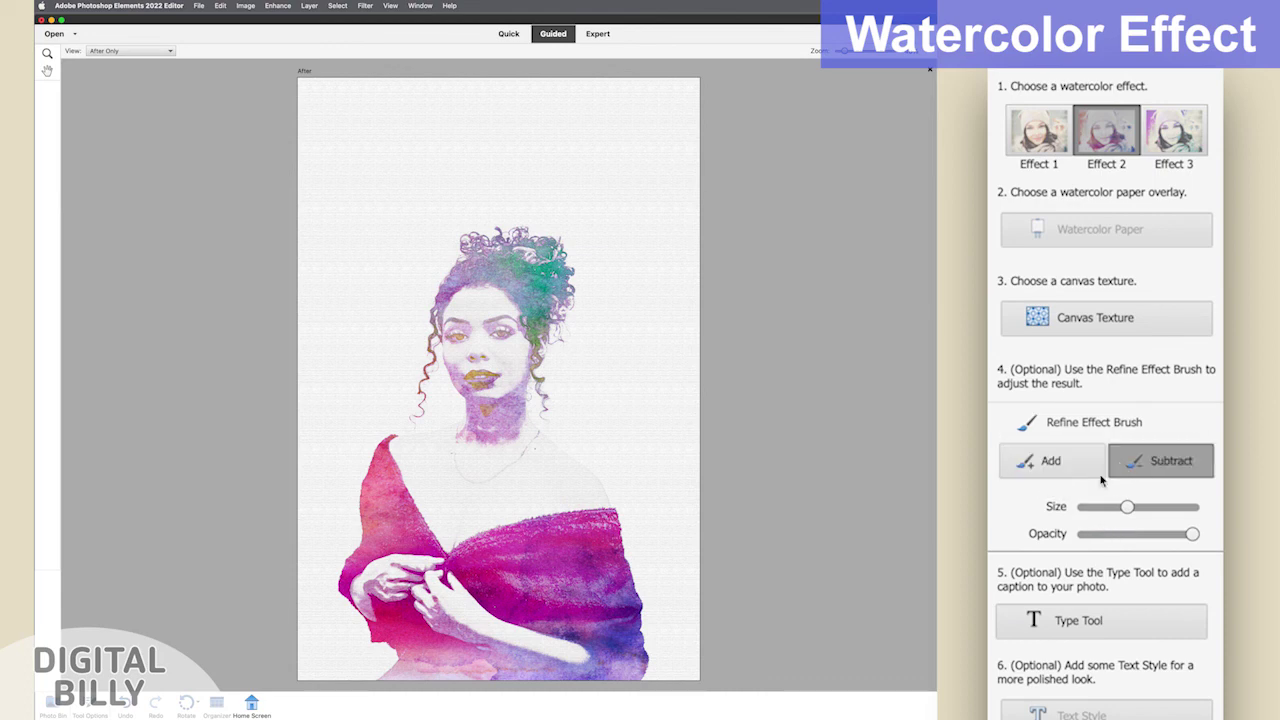
left_click_drag(1192, 533, 1140, 533)
mouse_move(474, 374)
left_mouse_down()
mouse_move(492, 374)
mouse_move(470, 382)
left_mouse_up()
left_click_drag(450, 336, 464, 335)
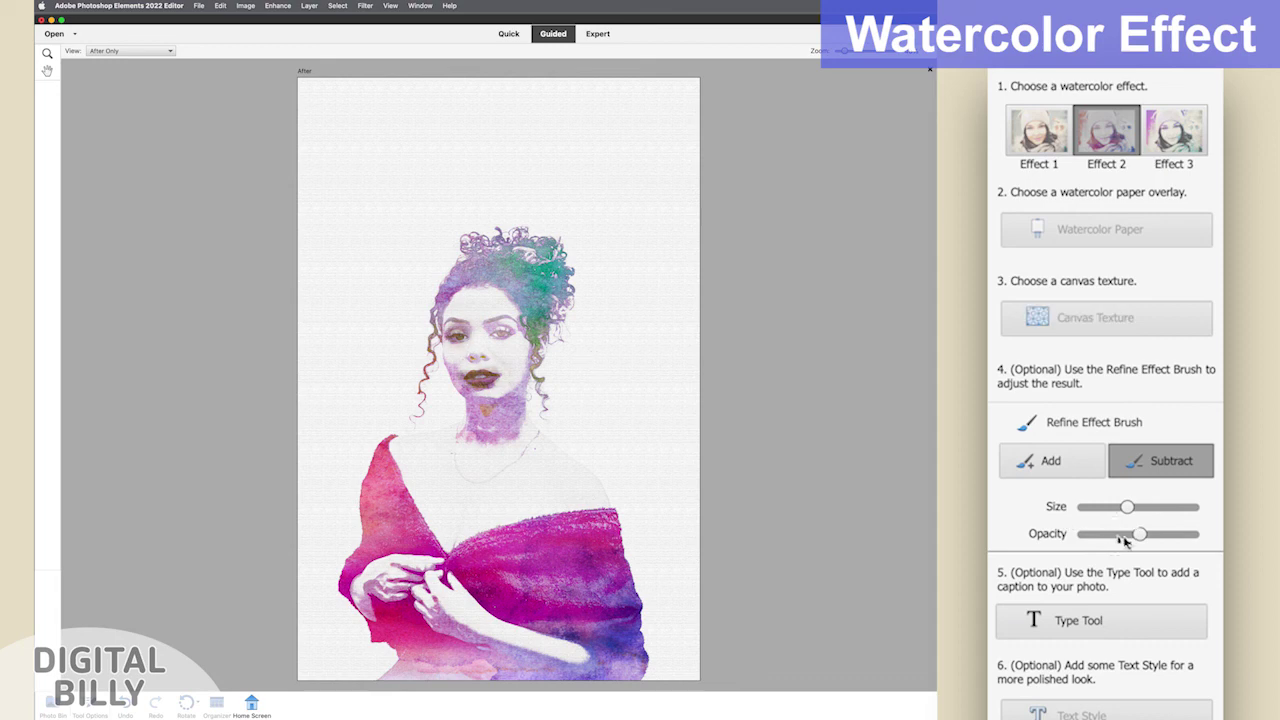
- Lower the refine brush's opacity and size and partly subtract the effect along her face, neck, shoulder and red garment
left_click_drag(1140, 534, 1112, 534)
left_click_drag(1127, 507, 1112, 507)
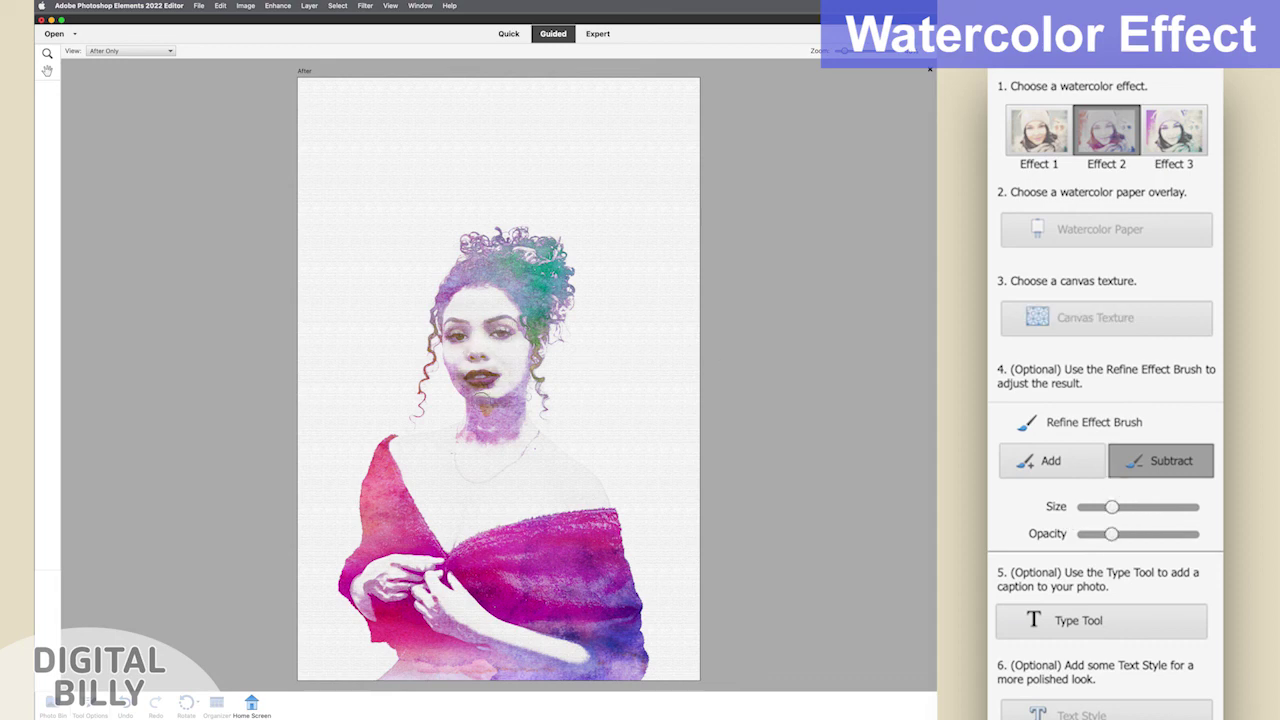
mouse_move(415, 436)
left_mouse_down()
mouse_move(388, 447)
mouse_move(430, 555)
left_mouse_up()
mouse_move(458, 272)
left_mouse_down()
mouse_move(440, 380)
mouse_move(487, 425)
mouse_move(450, 366)
left_mouse_up()
mouse_move(476, 276)
left_mouse_down()
mouse_move(518, 300)
mouse_move(514, 402)
left_mouse_up()
mouse_move(378, 454)
left_mouse_down()
mouse_move(360, 532)
mouse_move(412, 594)
mouse_move(386, 630)
mouse_move(590, 682)
left_mouse_up()
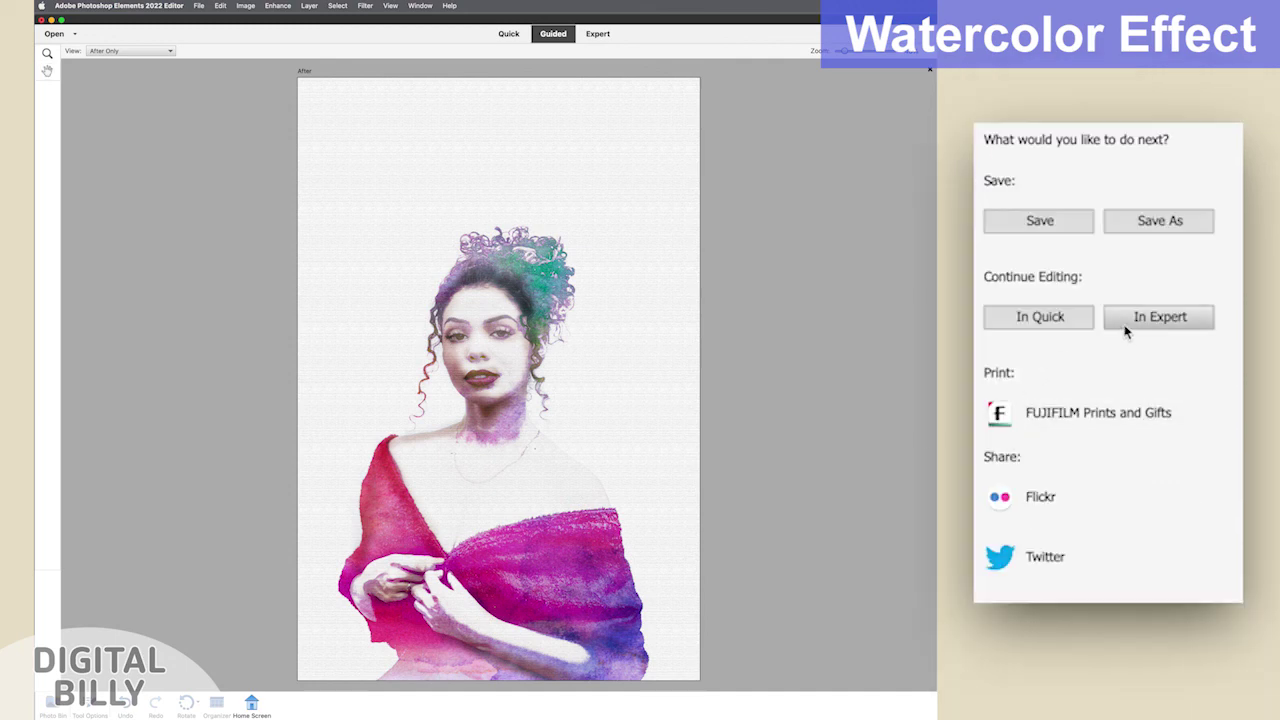
- Continue in Expert mode, hide and collapse the watercolor paper group, and examine the photo with the texture and base layers toggled
left_click(1126, 328)
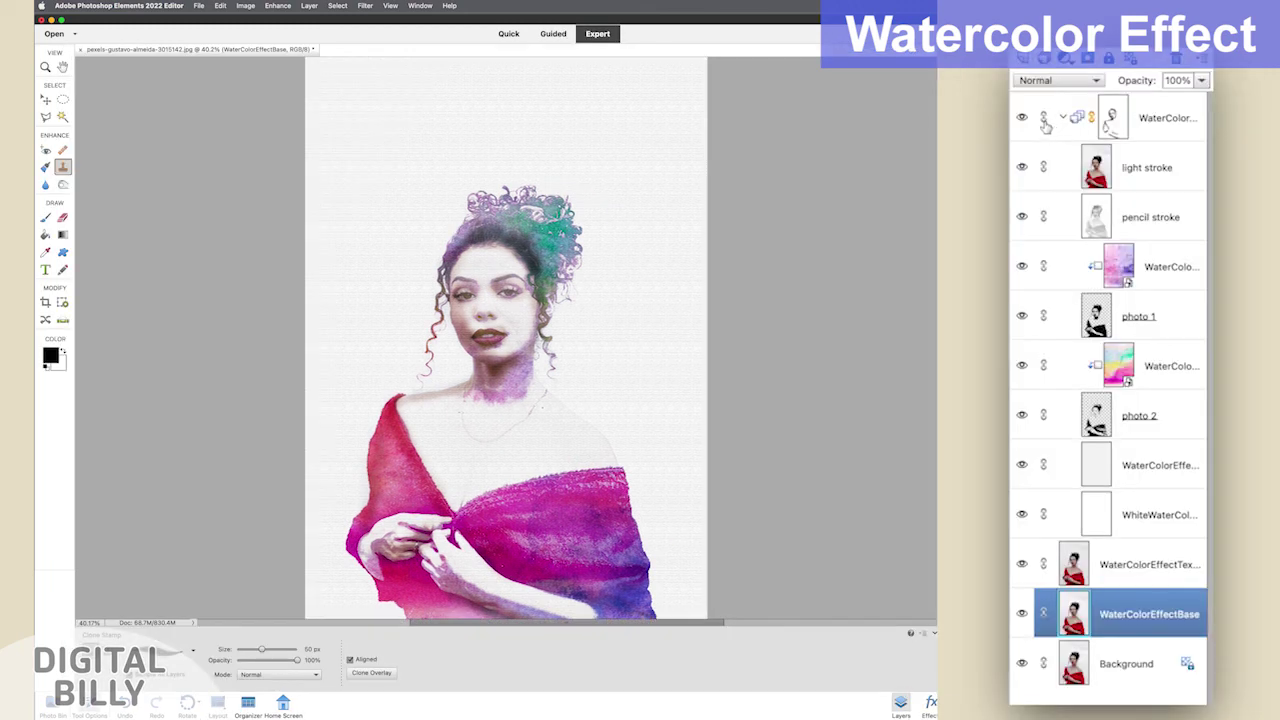
left_click(1023, 118)
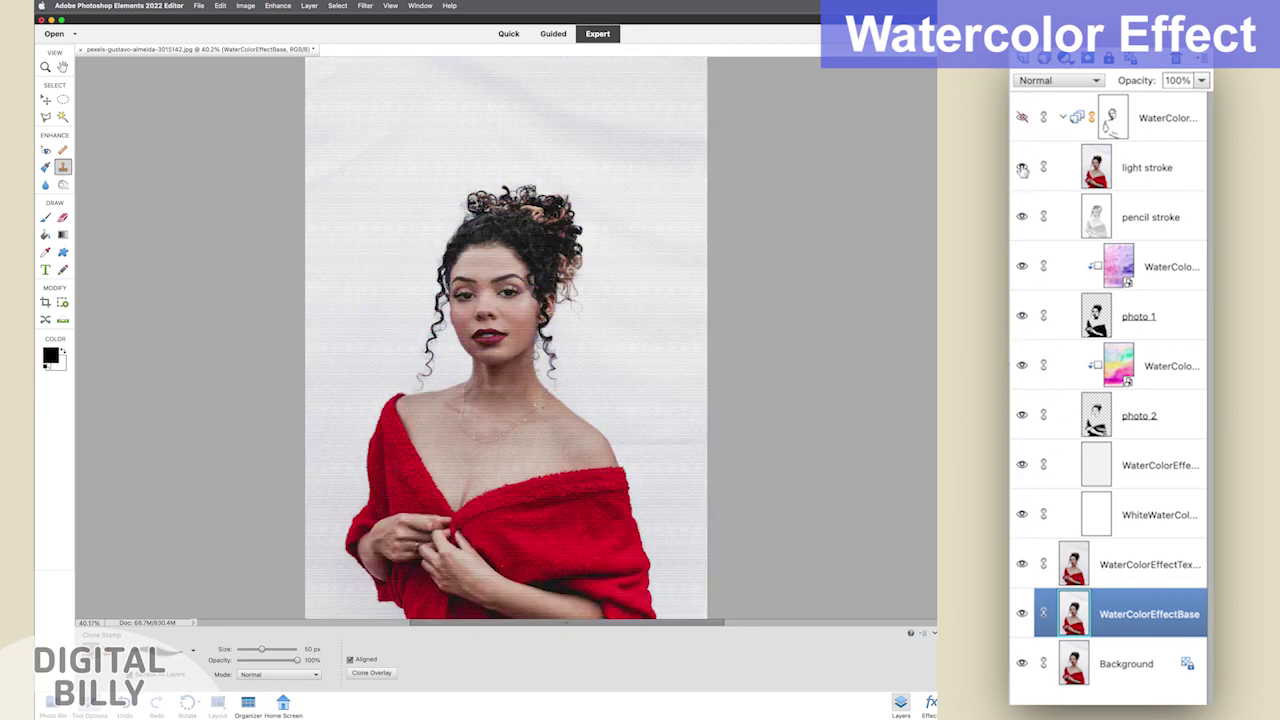
left_click(1061, 119)
left_click(1062, 119)
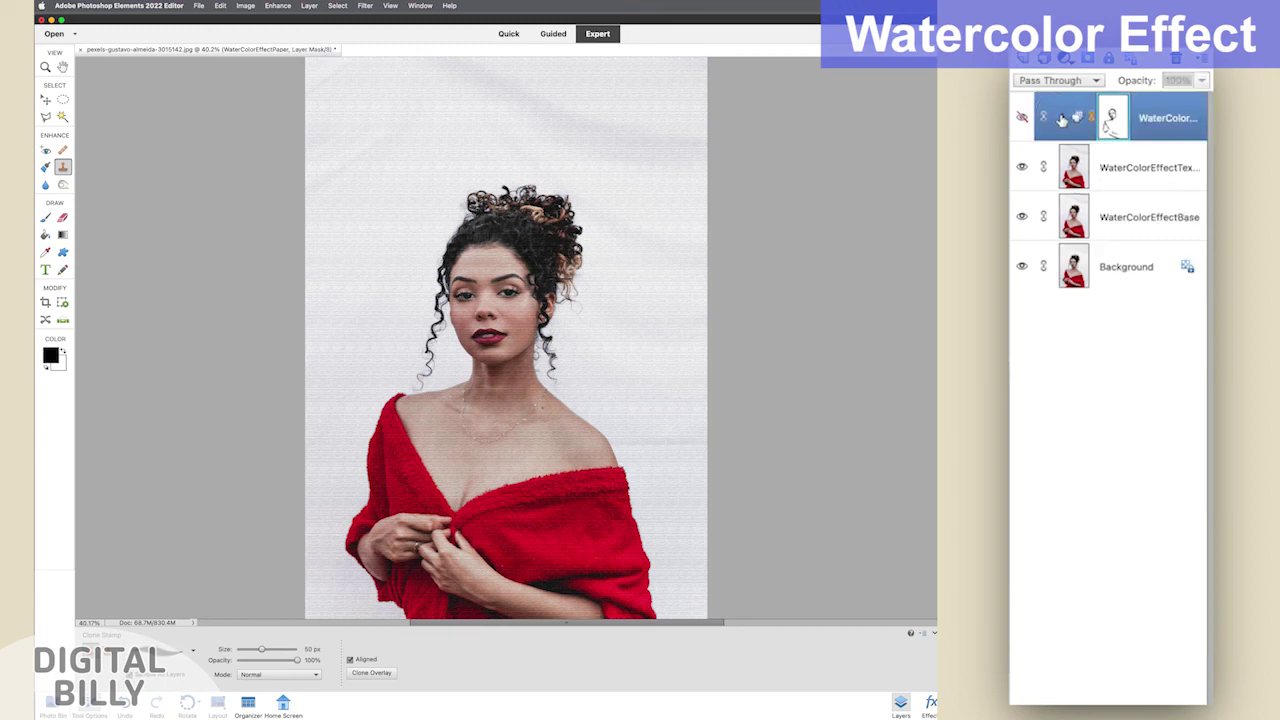
left_click(1022, 168)
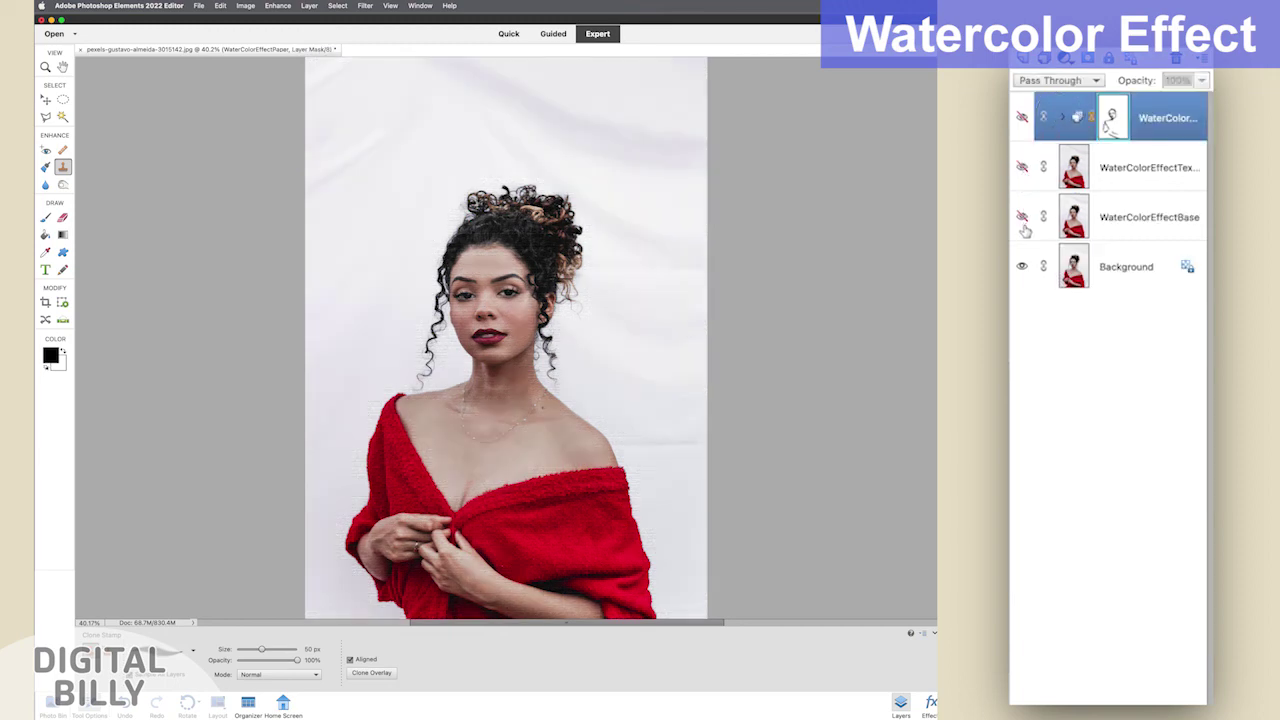
left_click(1022, 168)
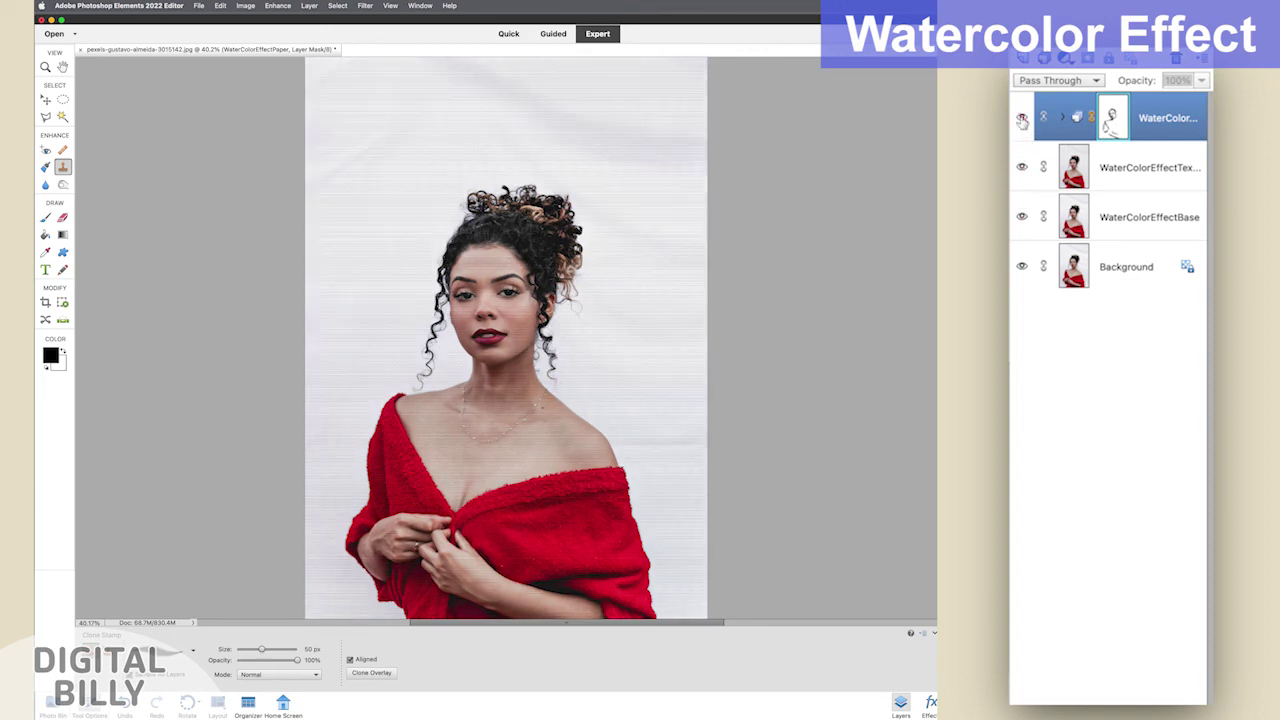
- Show and expand the watercolor paper group and hide its layers in turn from light stroke down to photo 1
left_click(1022, 118)
left_click(1062, 119)
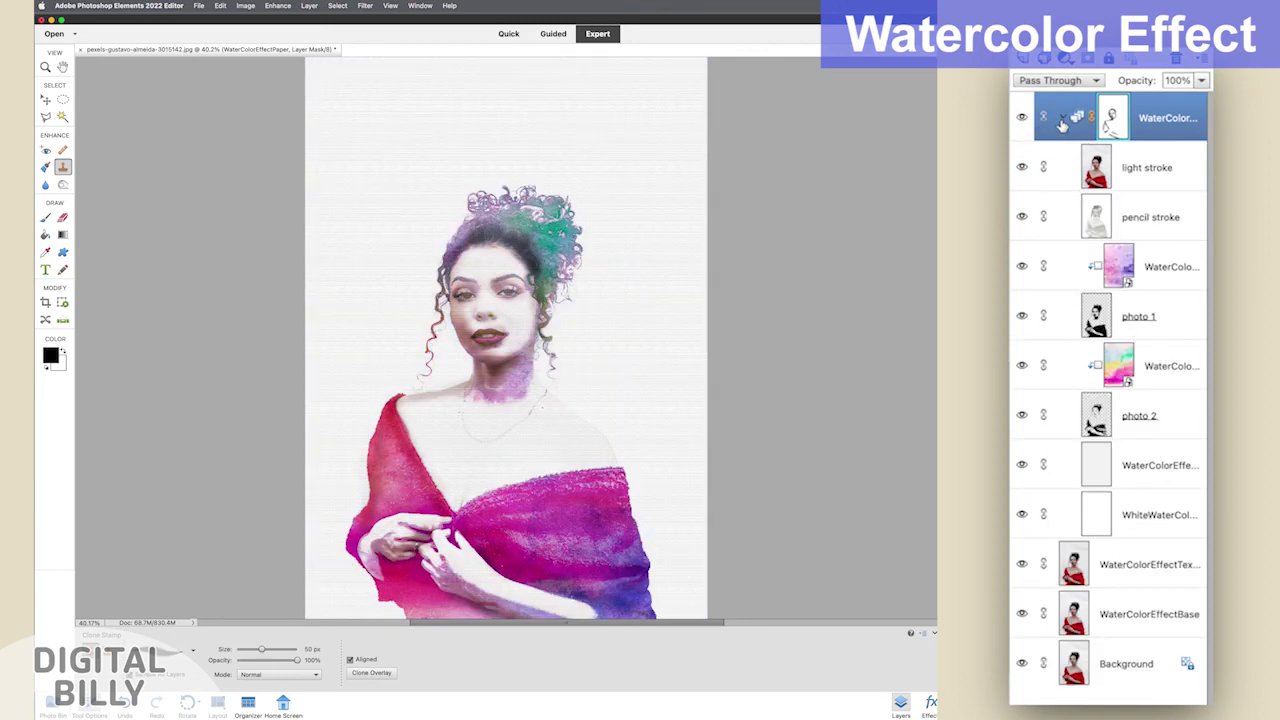
left_click(1022, 168)
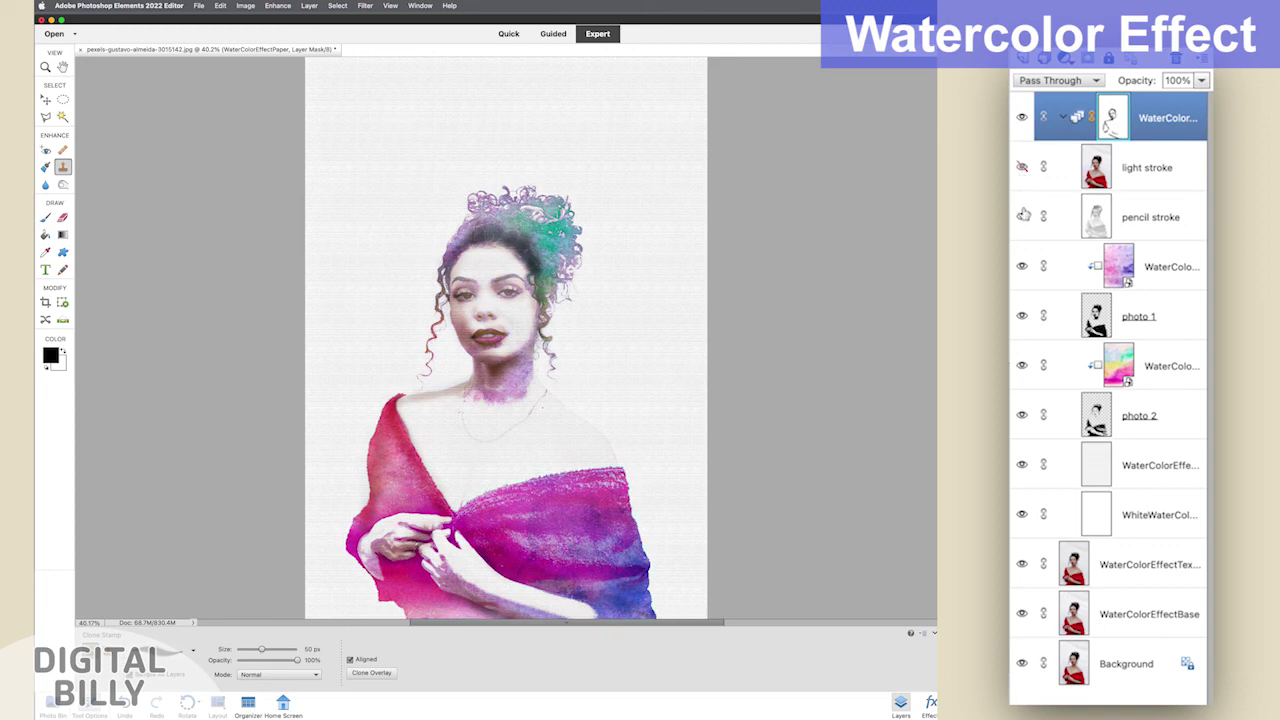
left_click(1022, 216)
left_click(1022, 267)
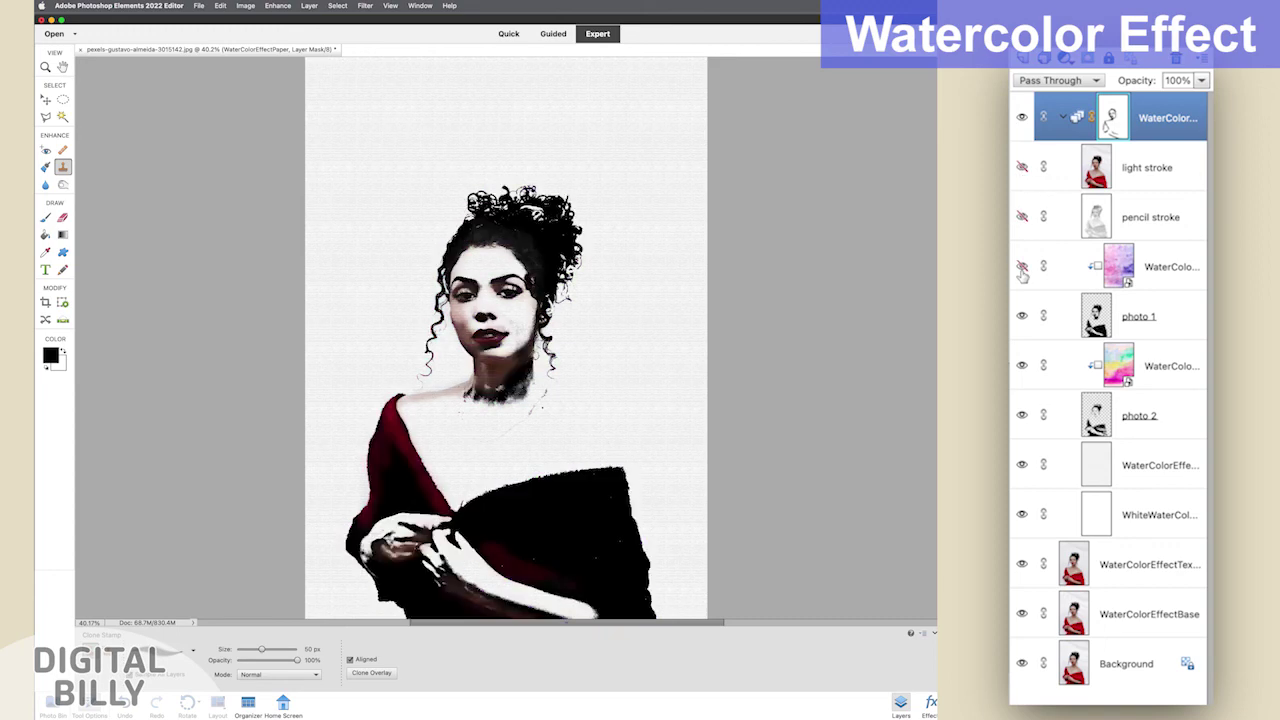
left_click(1022, 315)
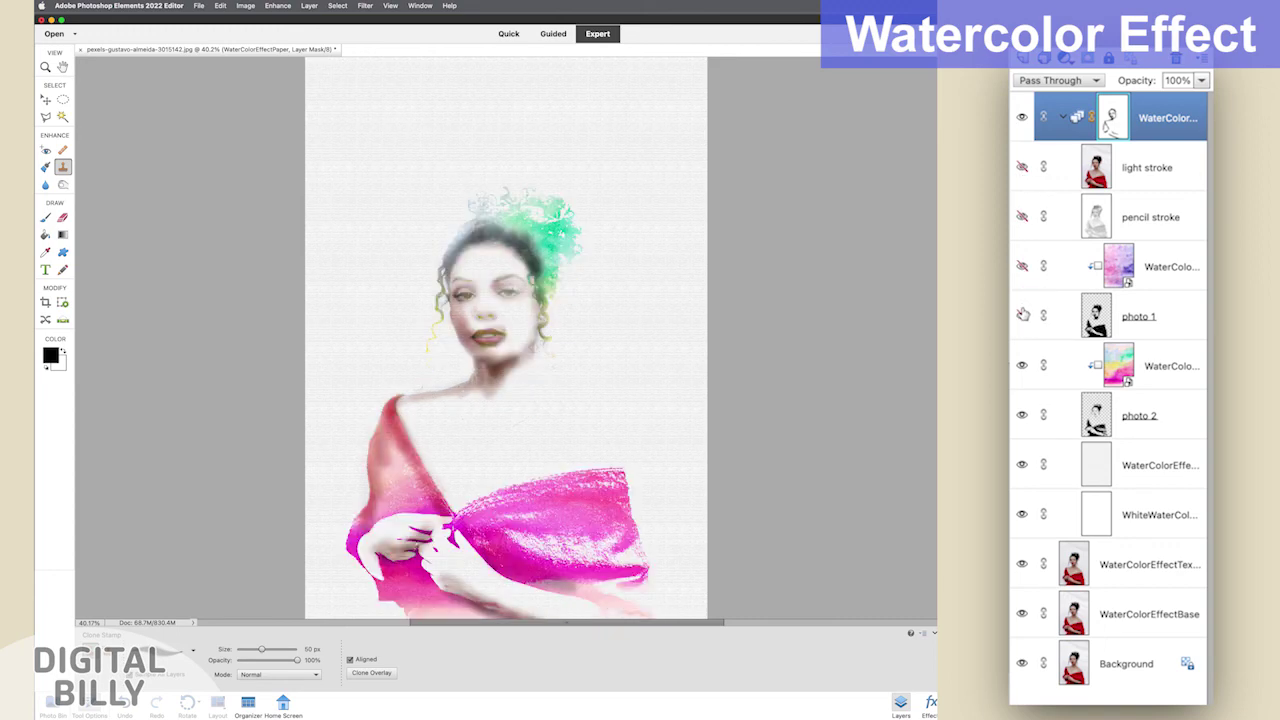